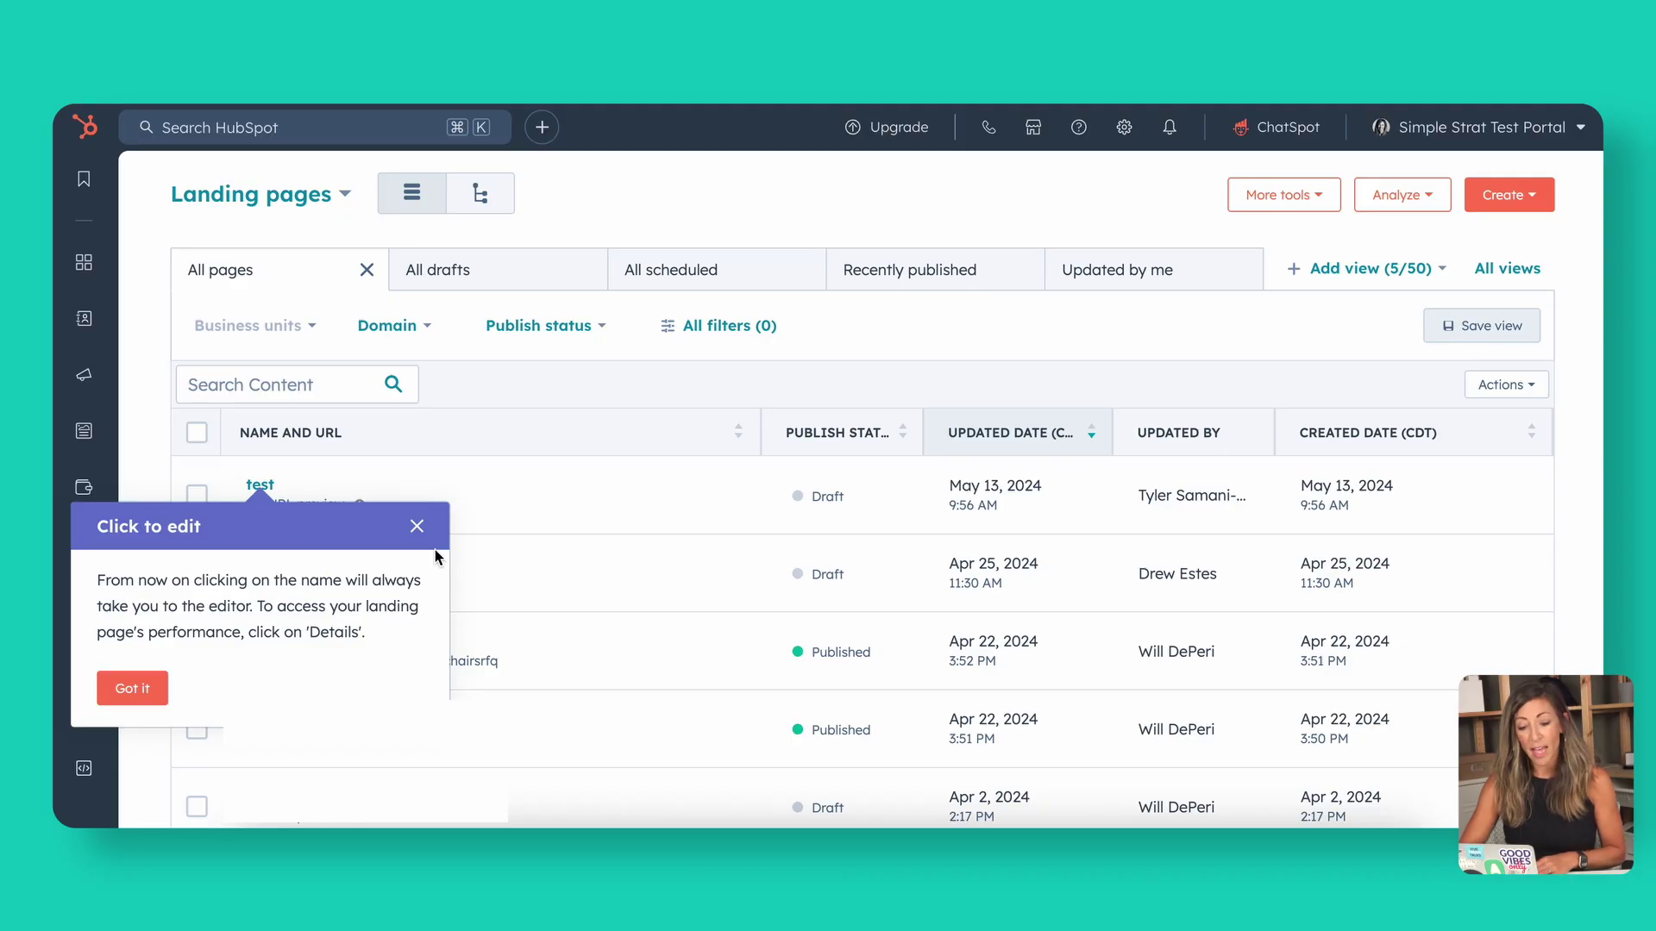
Dismiss the editing tip and check which domains the landing page list can be filtered by.
click(416, 526)
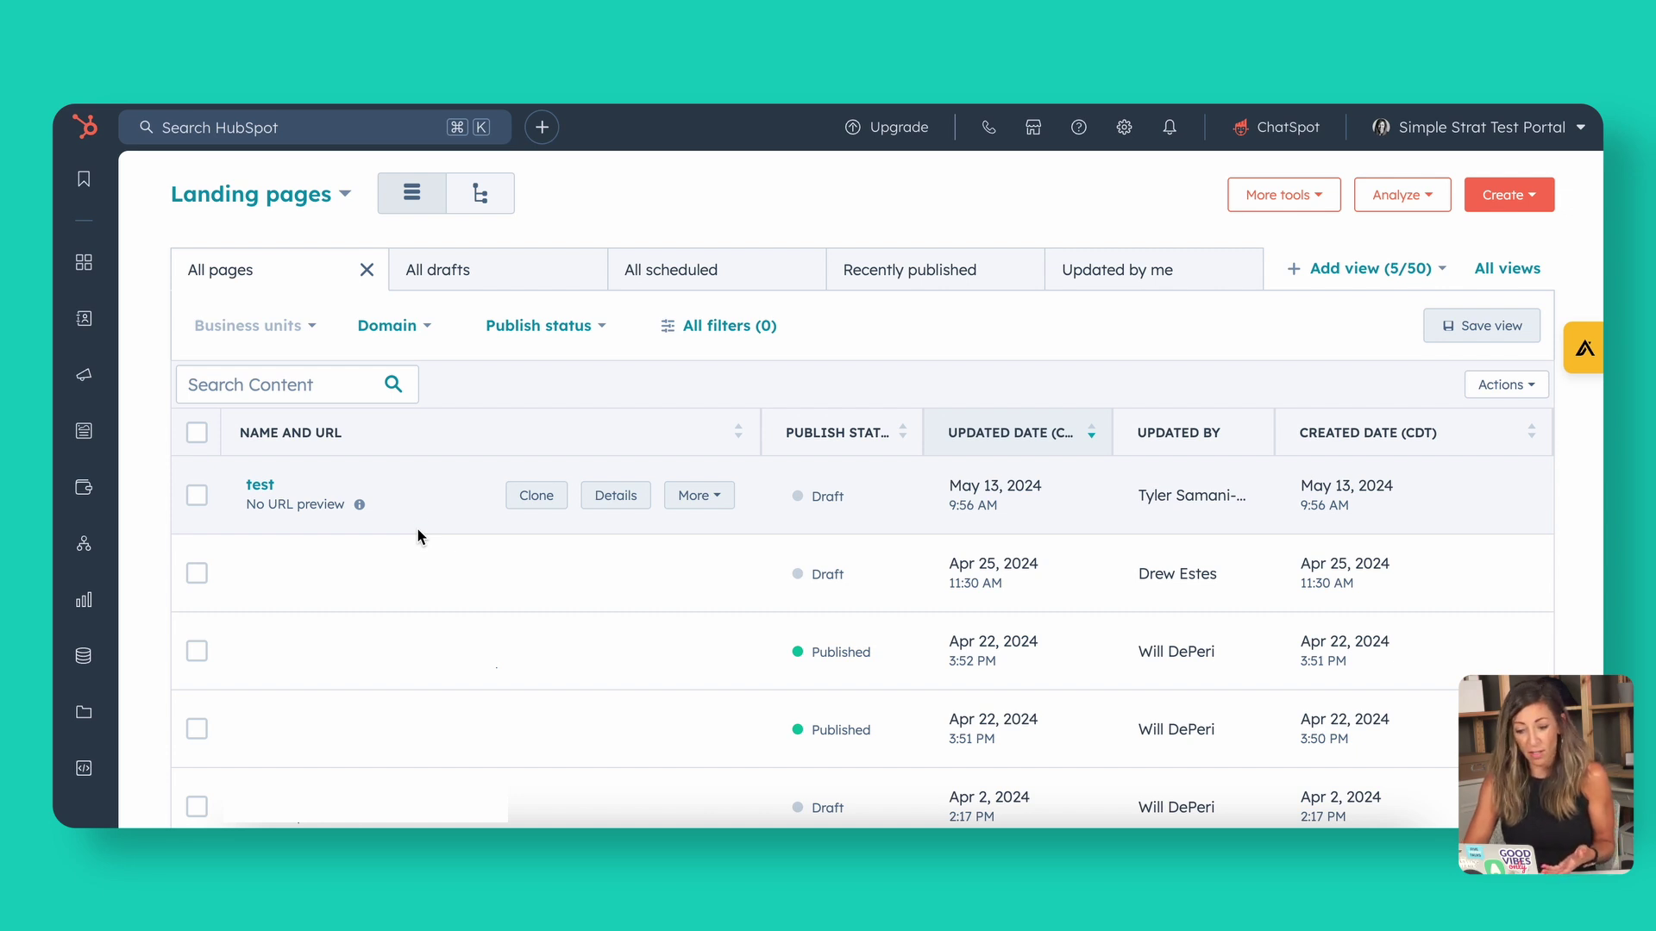
click(421, 332)
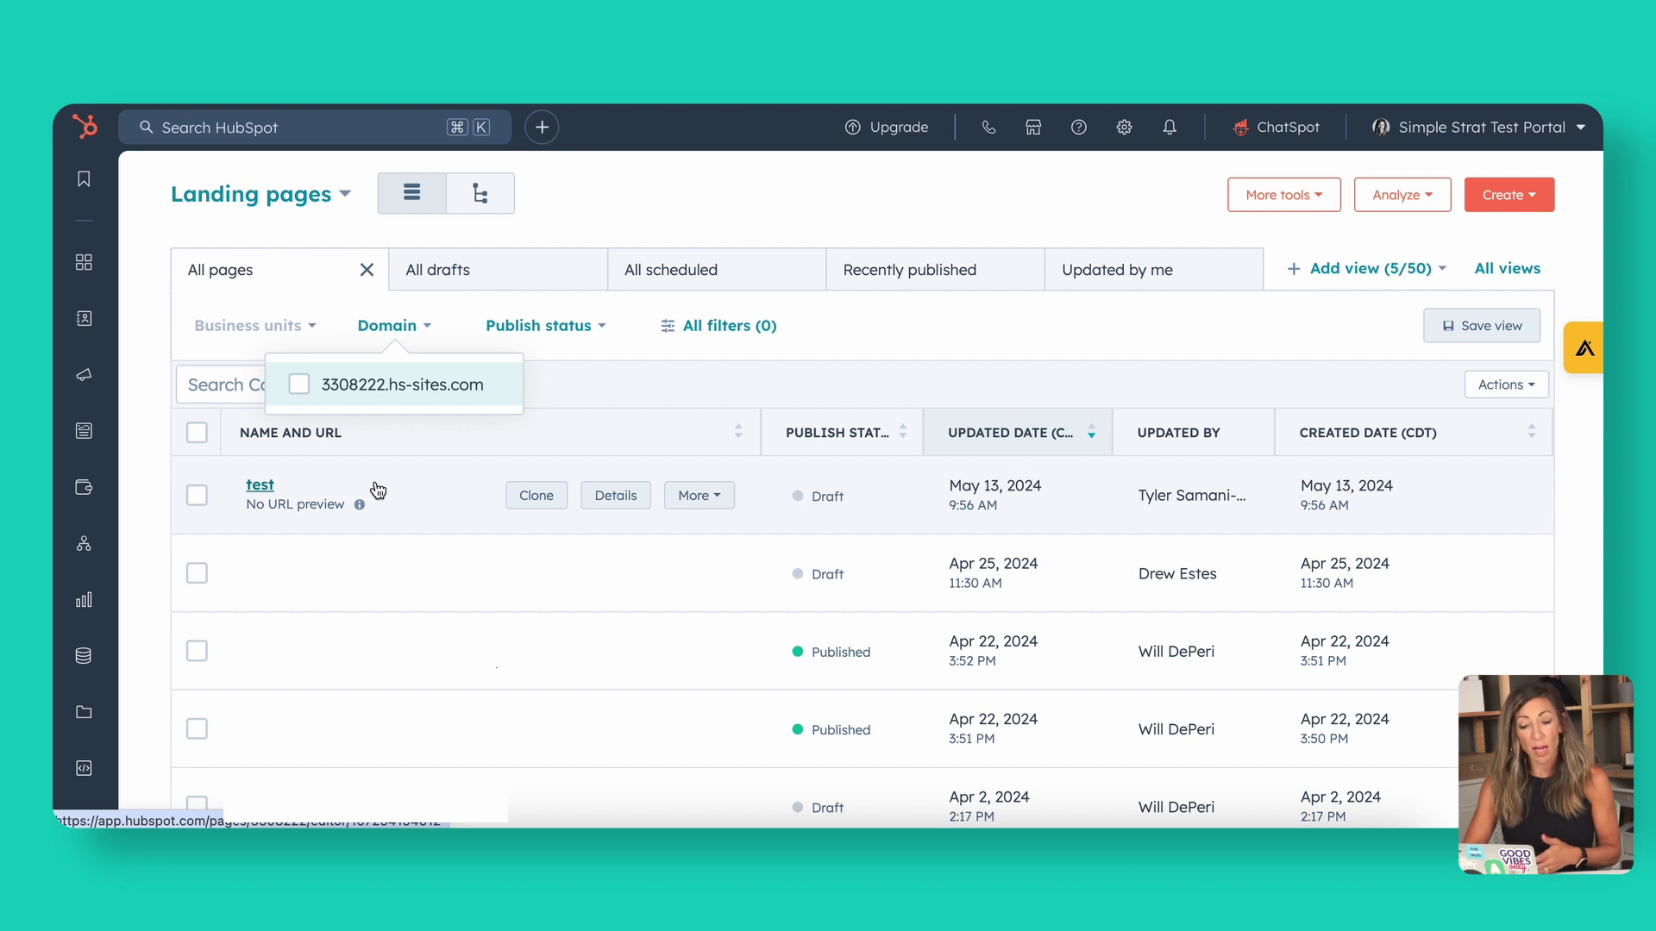
click(592, 227)
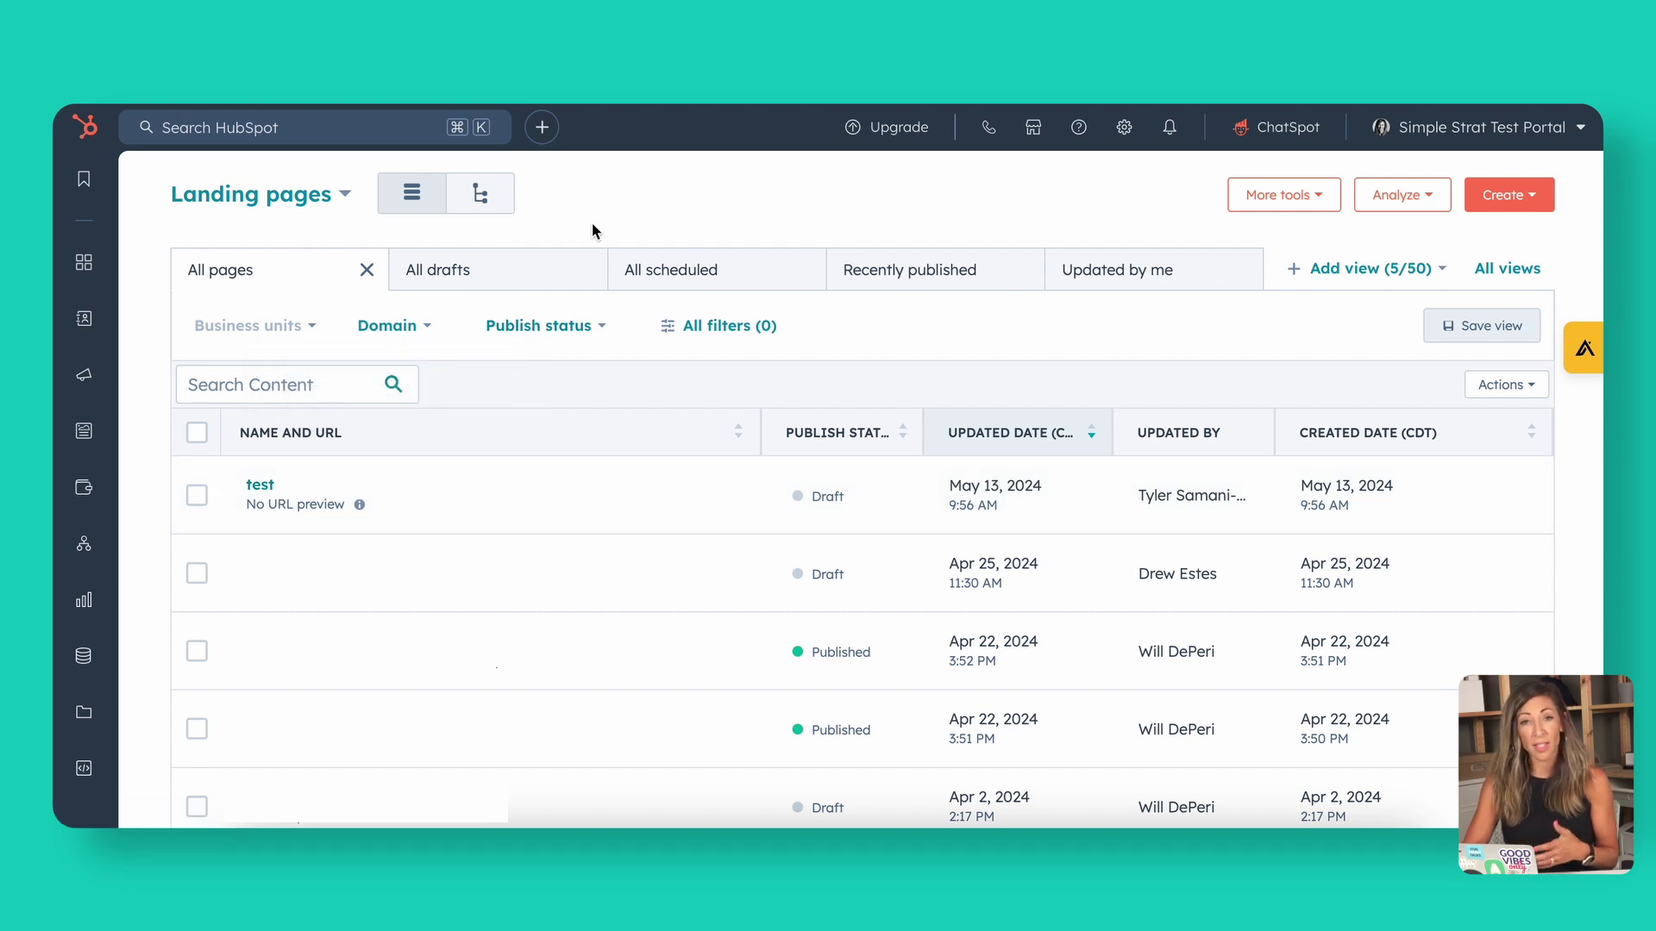
click(420, 328)
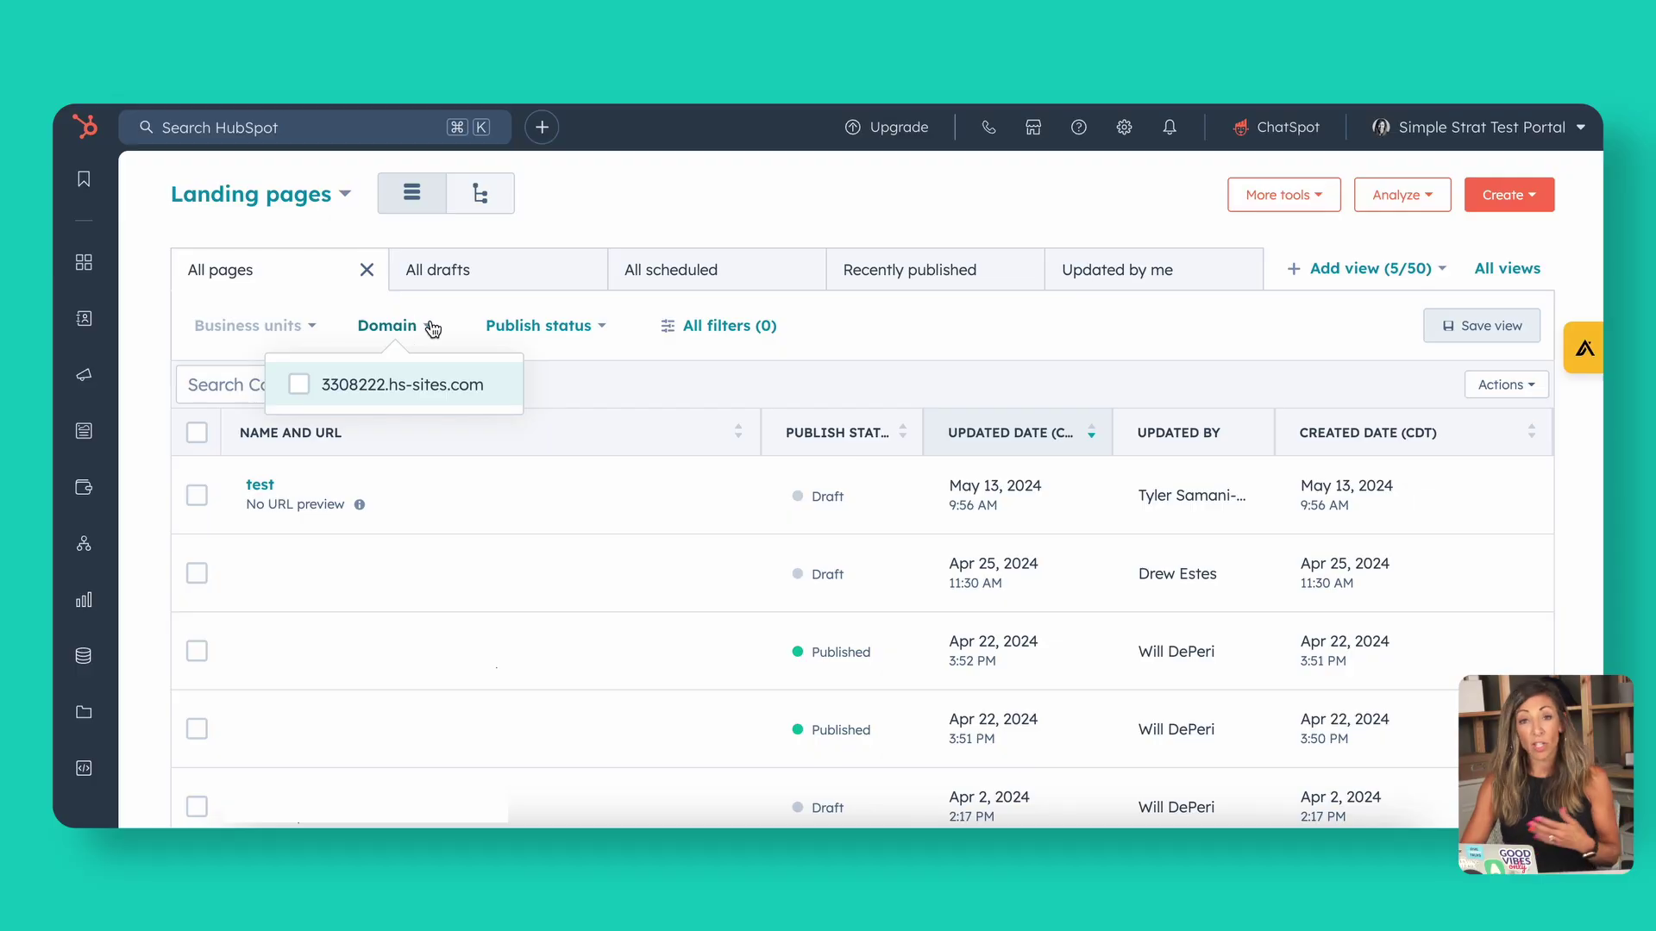
Create a landing page named "Test Landing Page" on the 3308222.hs-sites.com website.
click(1540, 195)
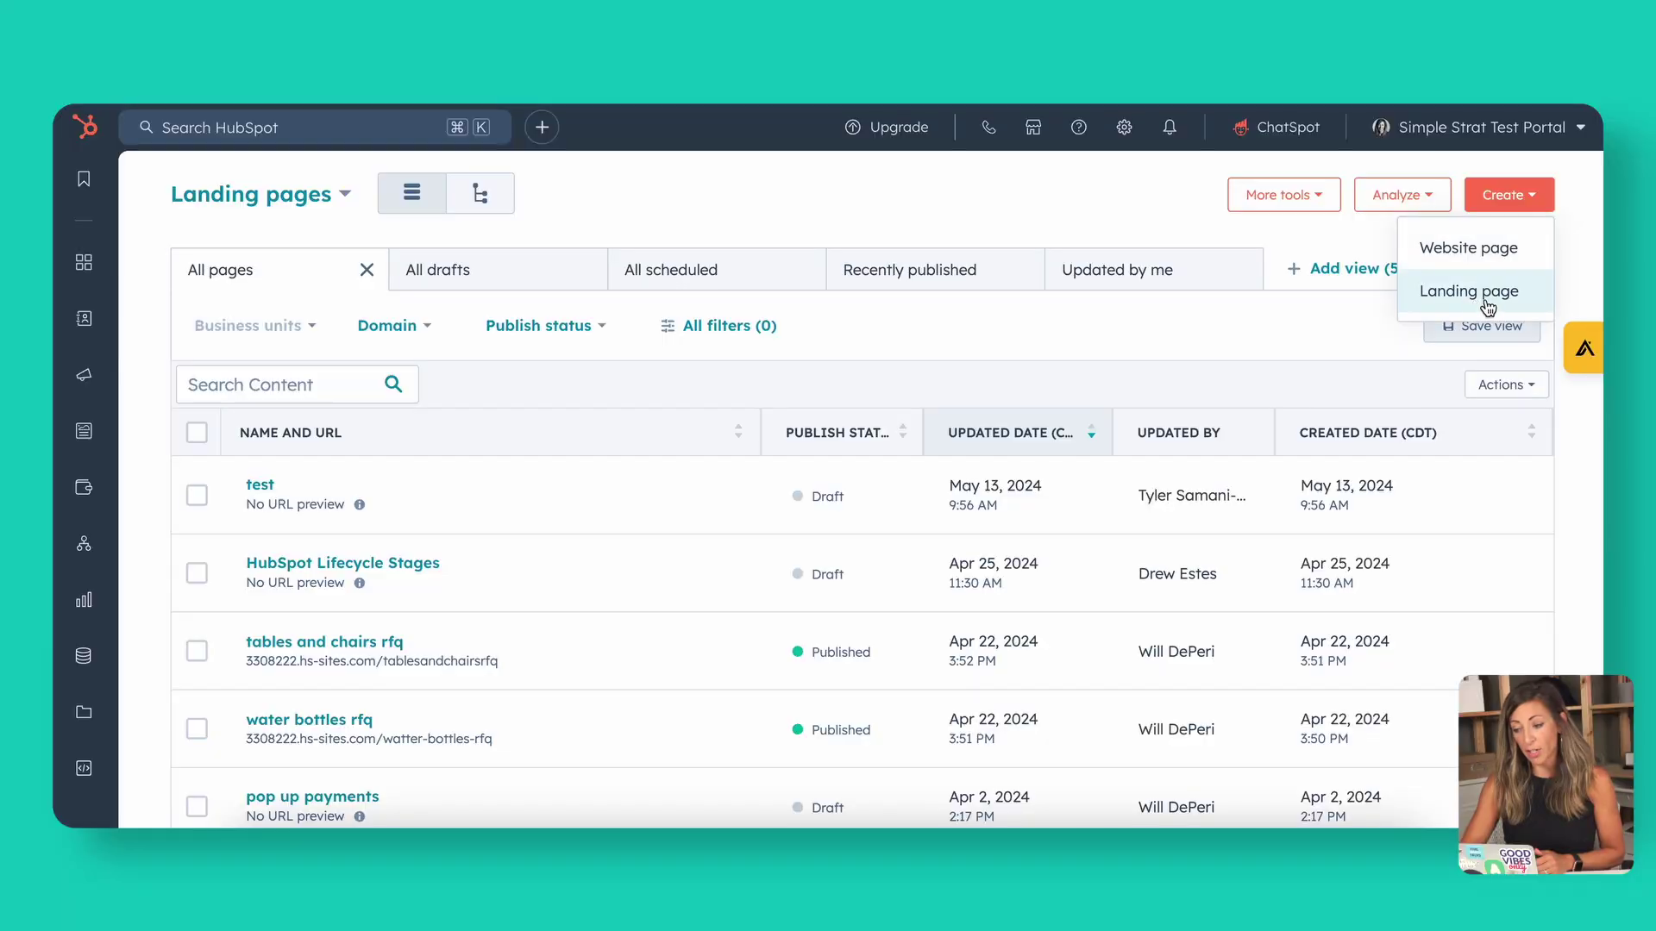
click(1470, 291)
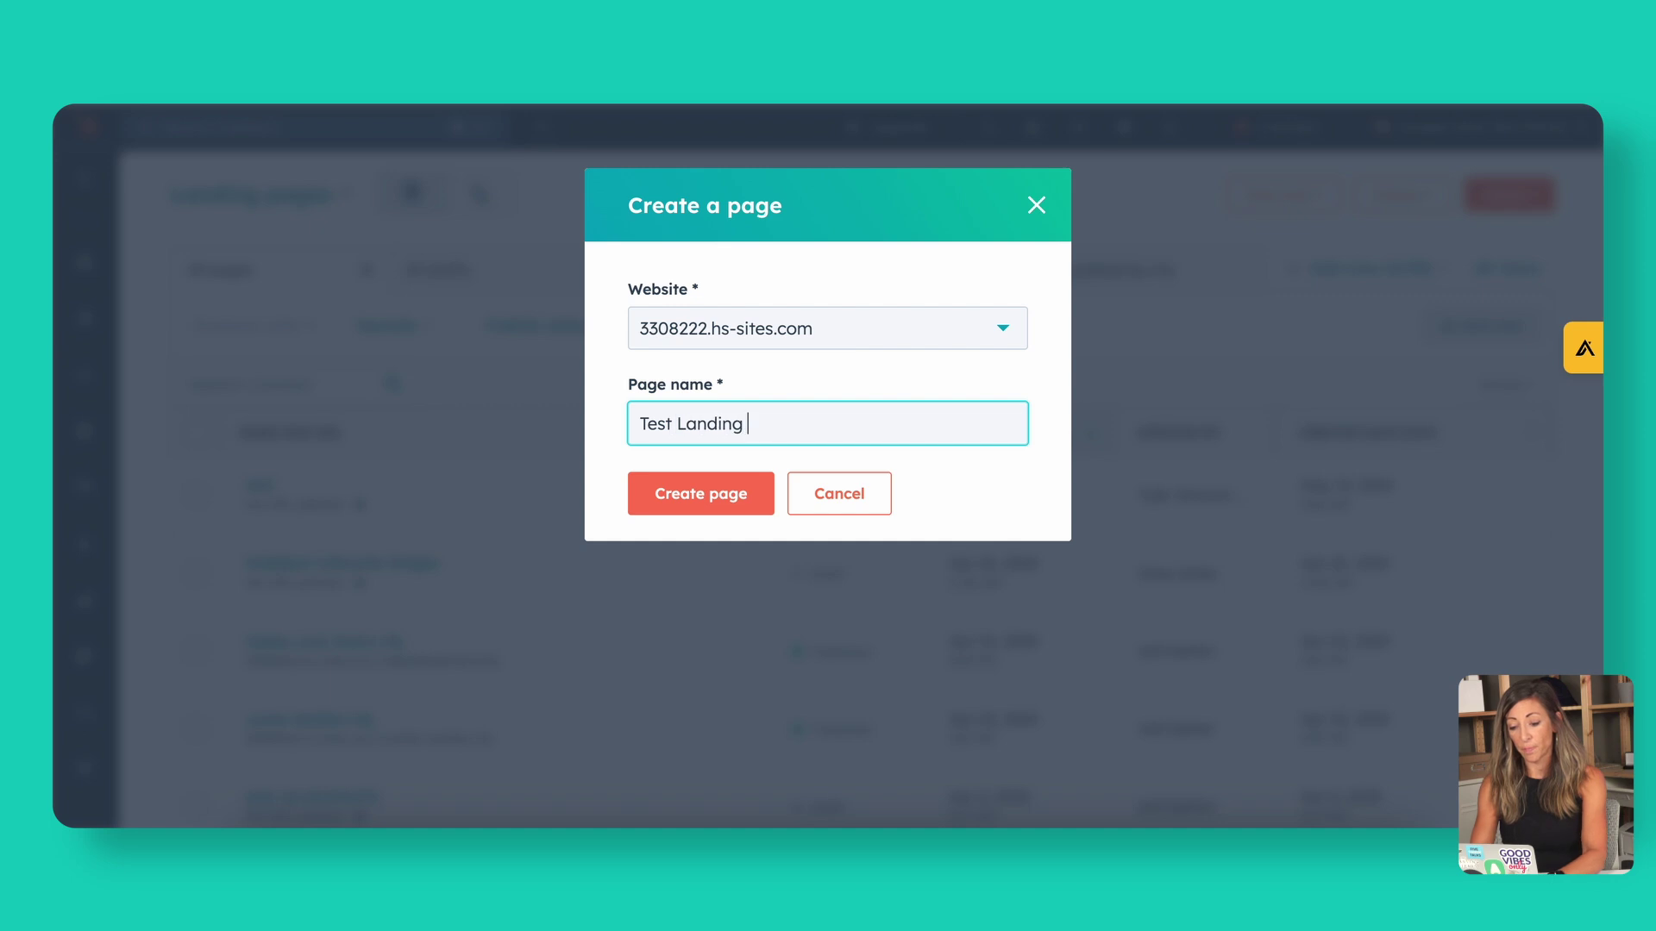
click(690, 490)
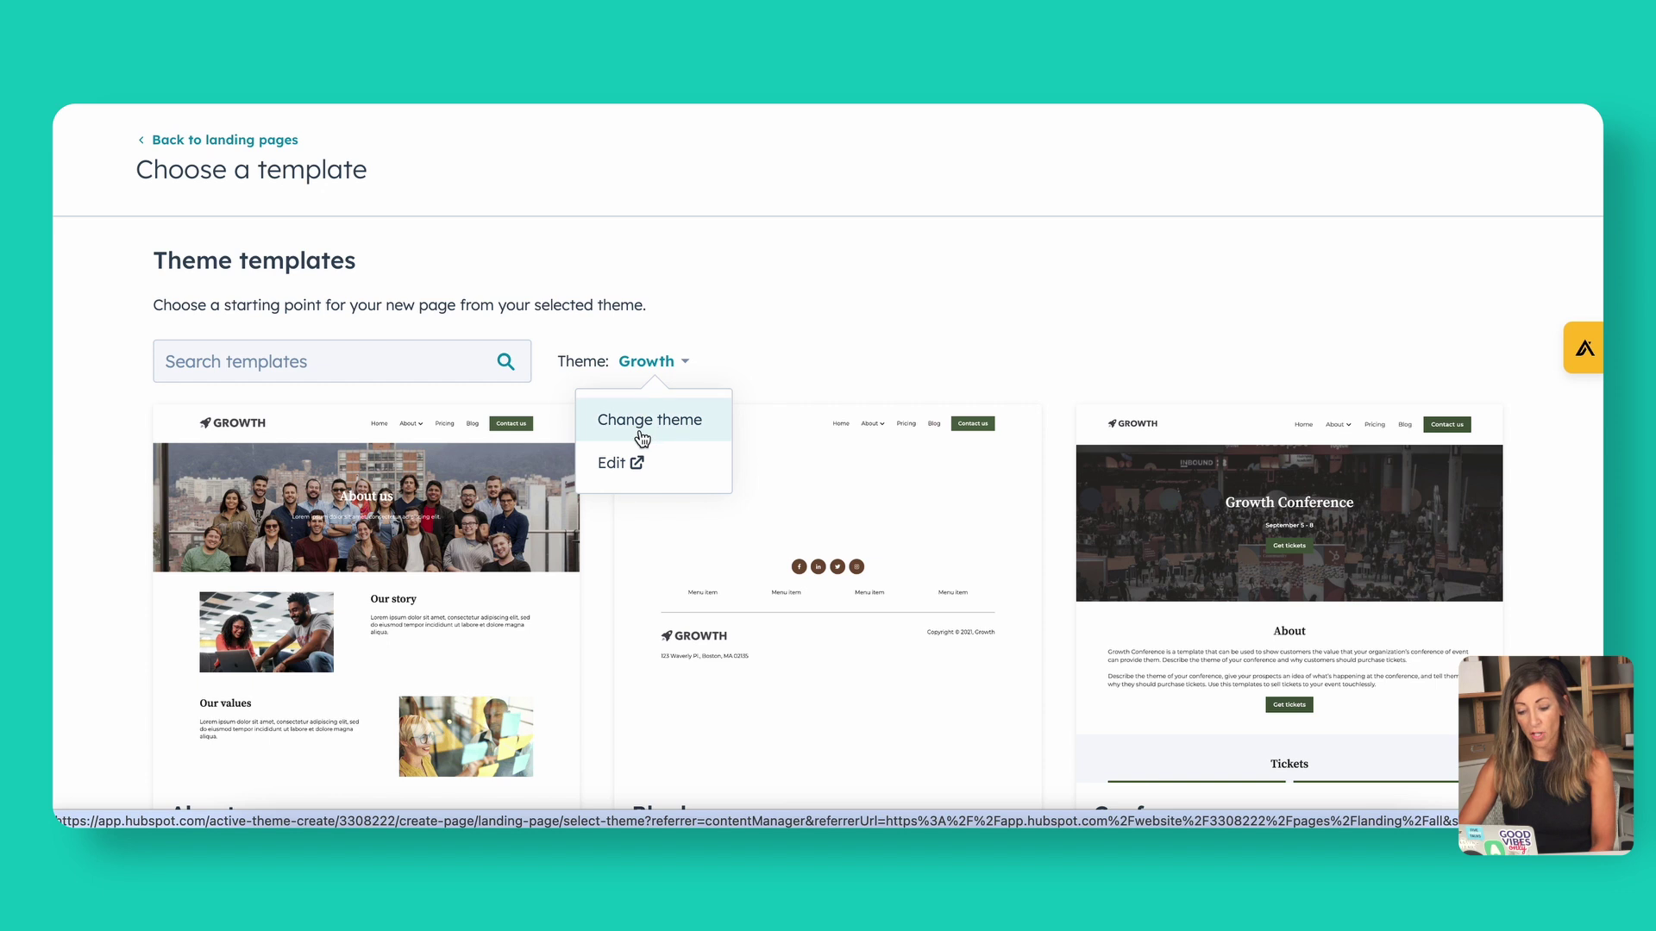
Browse the Growth theme's templates and select the Blank template for the page.
click(751, 367)
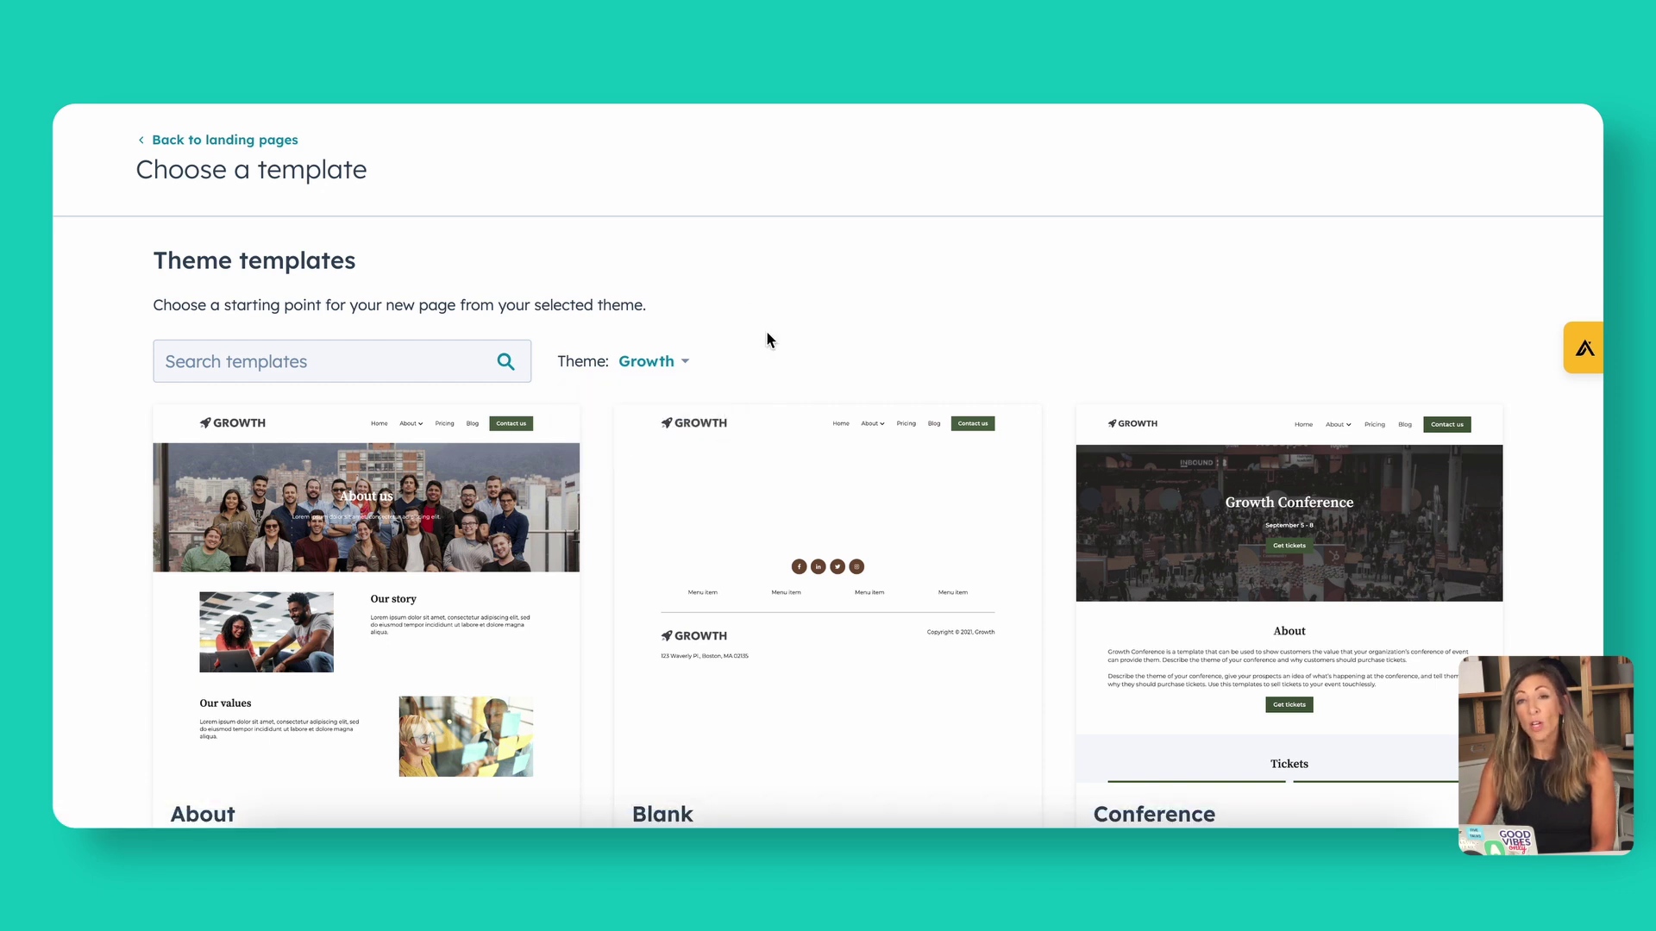
scroll(866, 440, down, 8)
scroll(866, 440, down, 12)
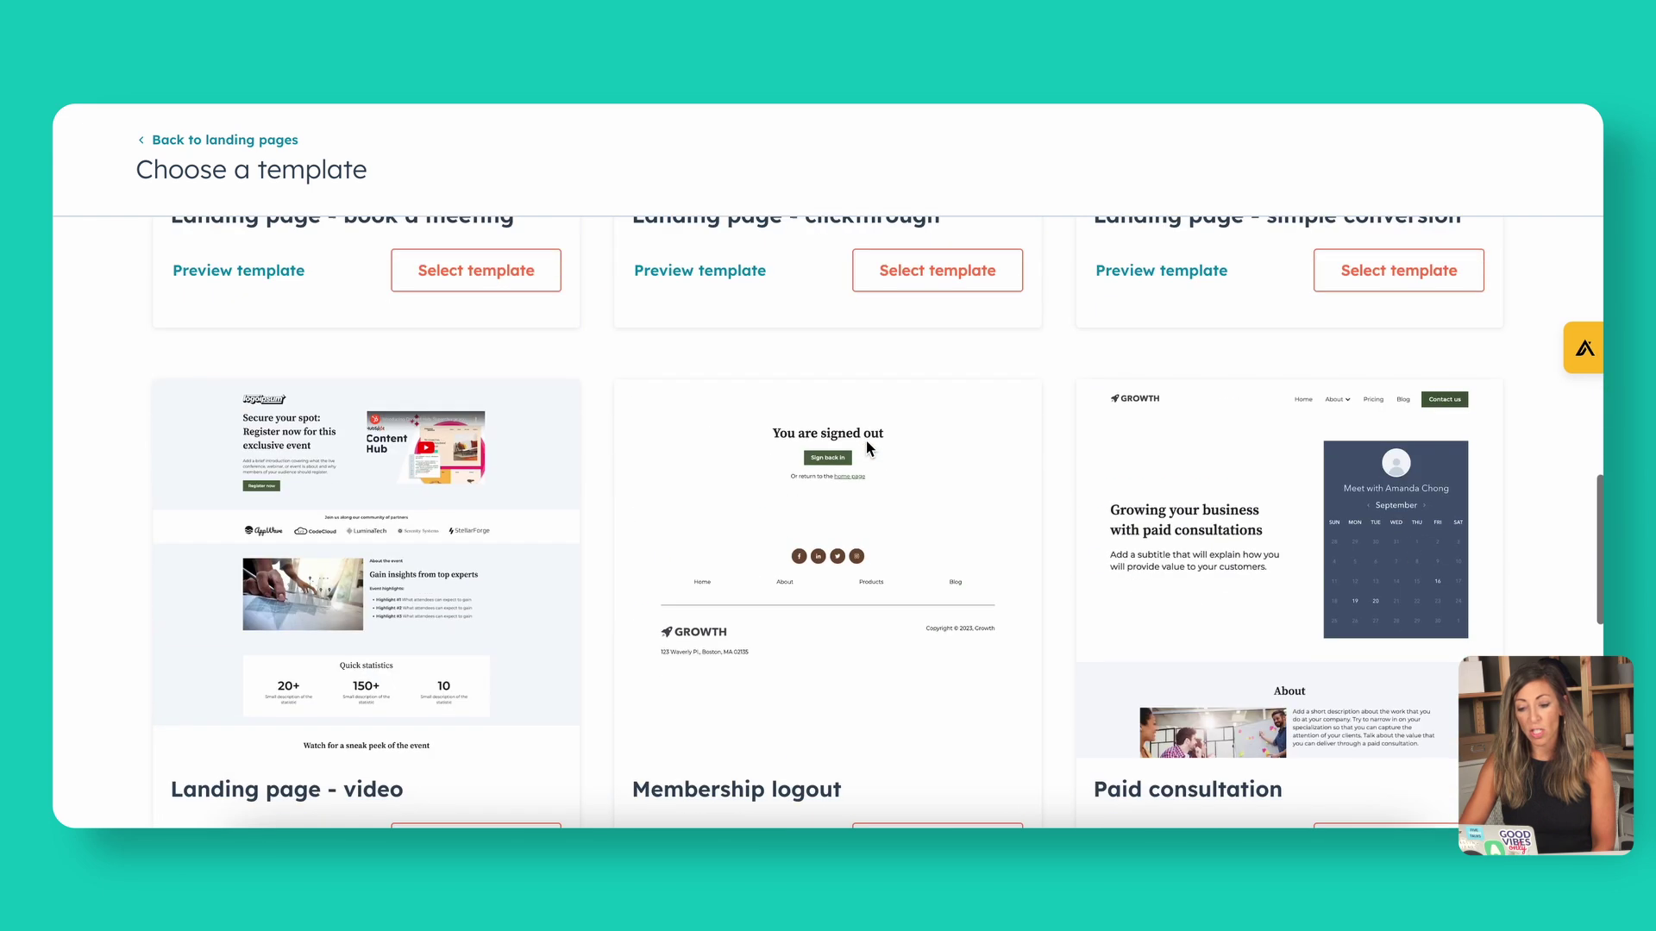
scroll(866, 440, up, 6)
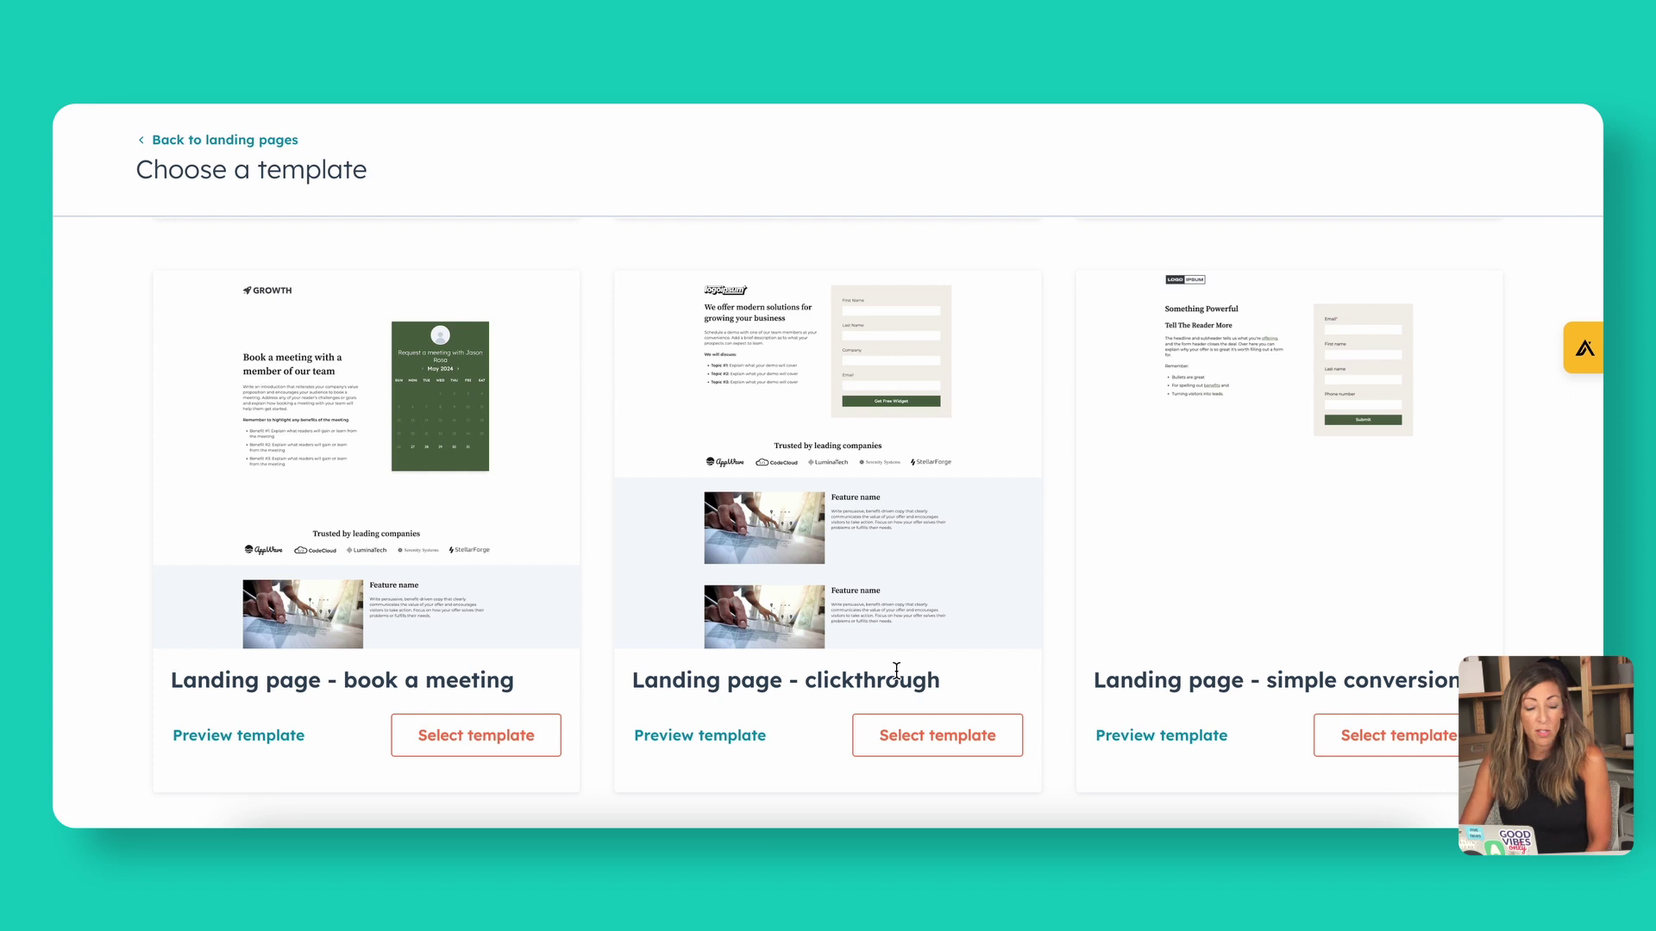
scroll(897, 671, up, 12)
scroll(895, 671, up, 2)
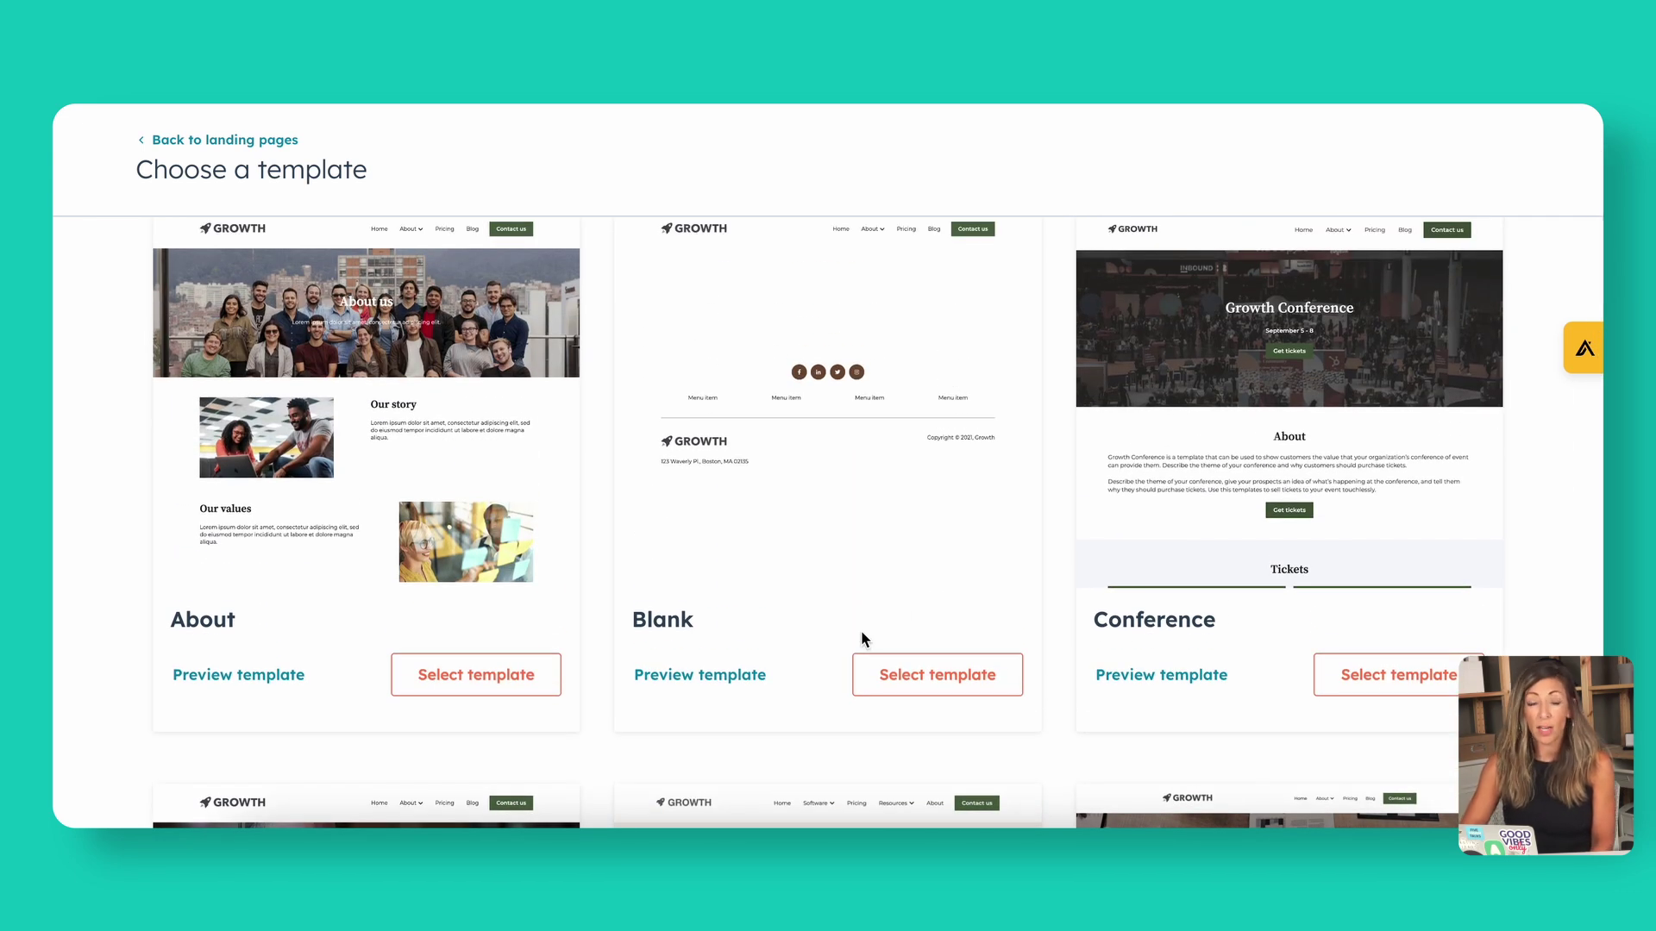
click(946, 691)
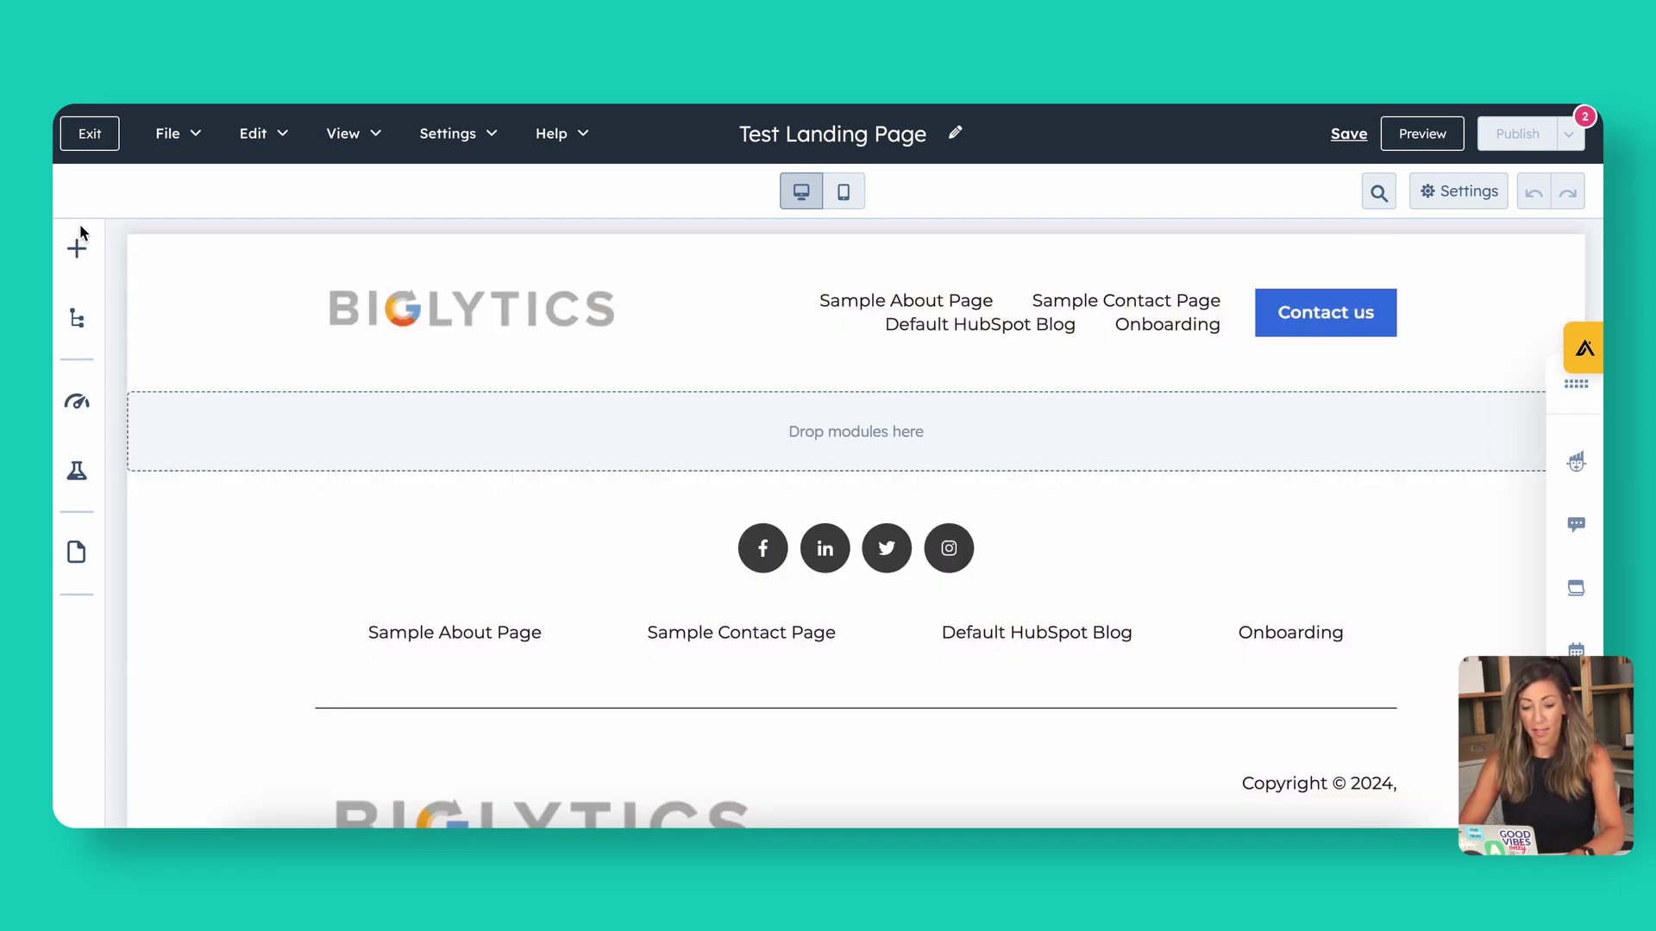
Add a single-column layout to the empty page body and insert the theme's About section.
click(78, 249)
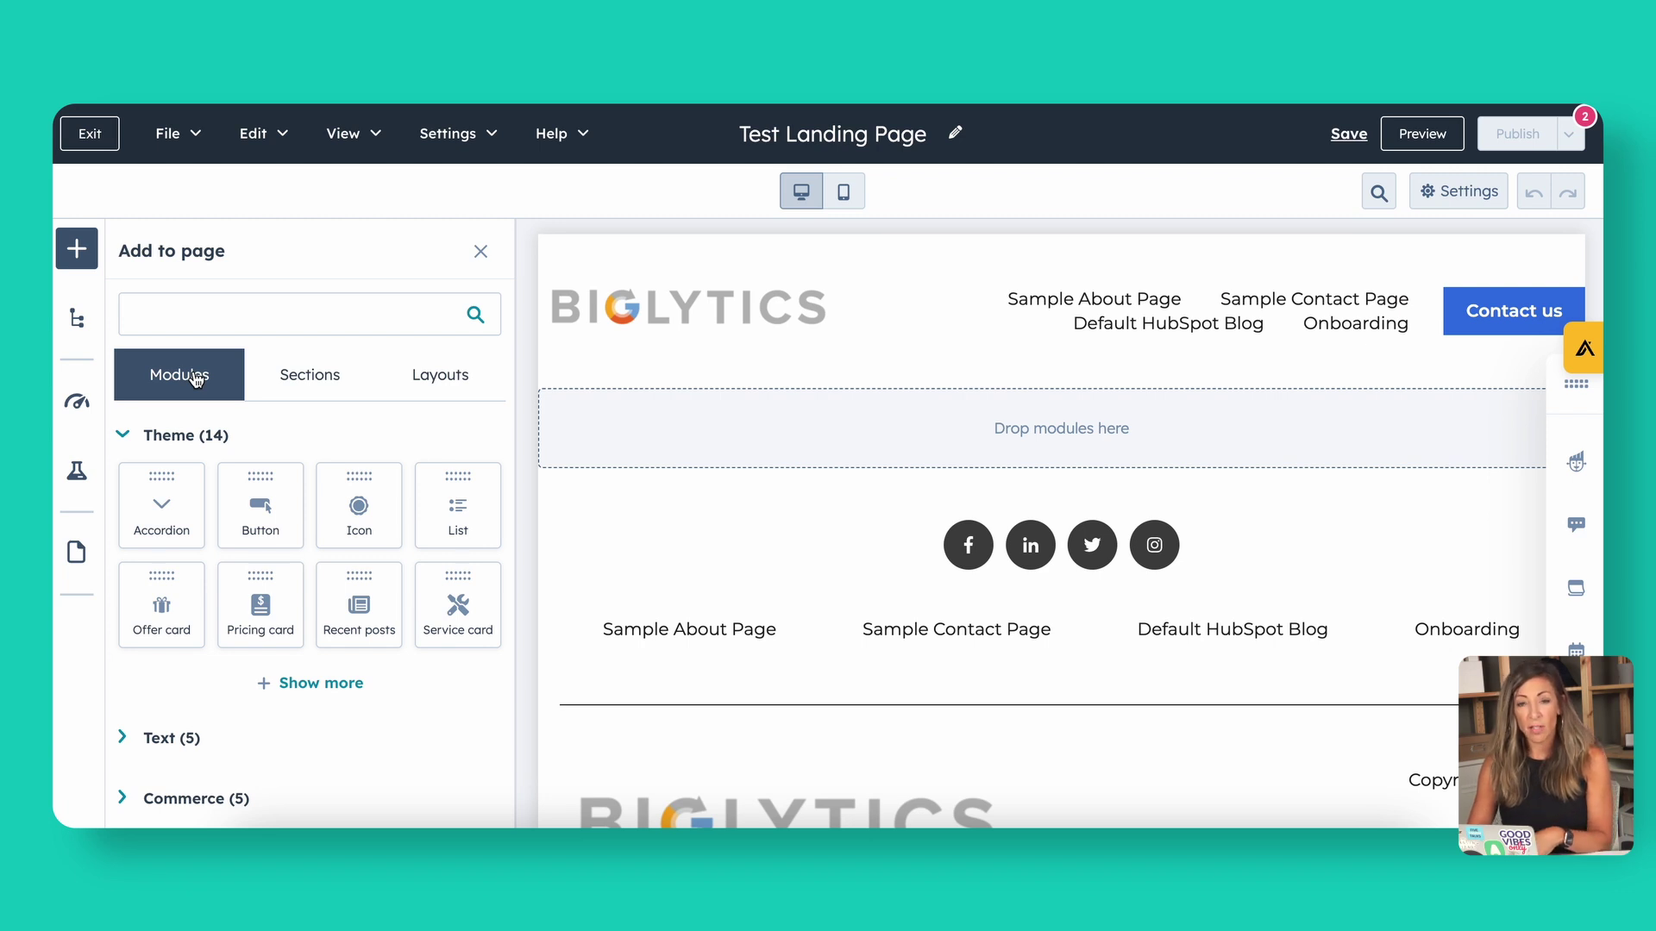
click(407, 386)
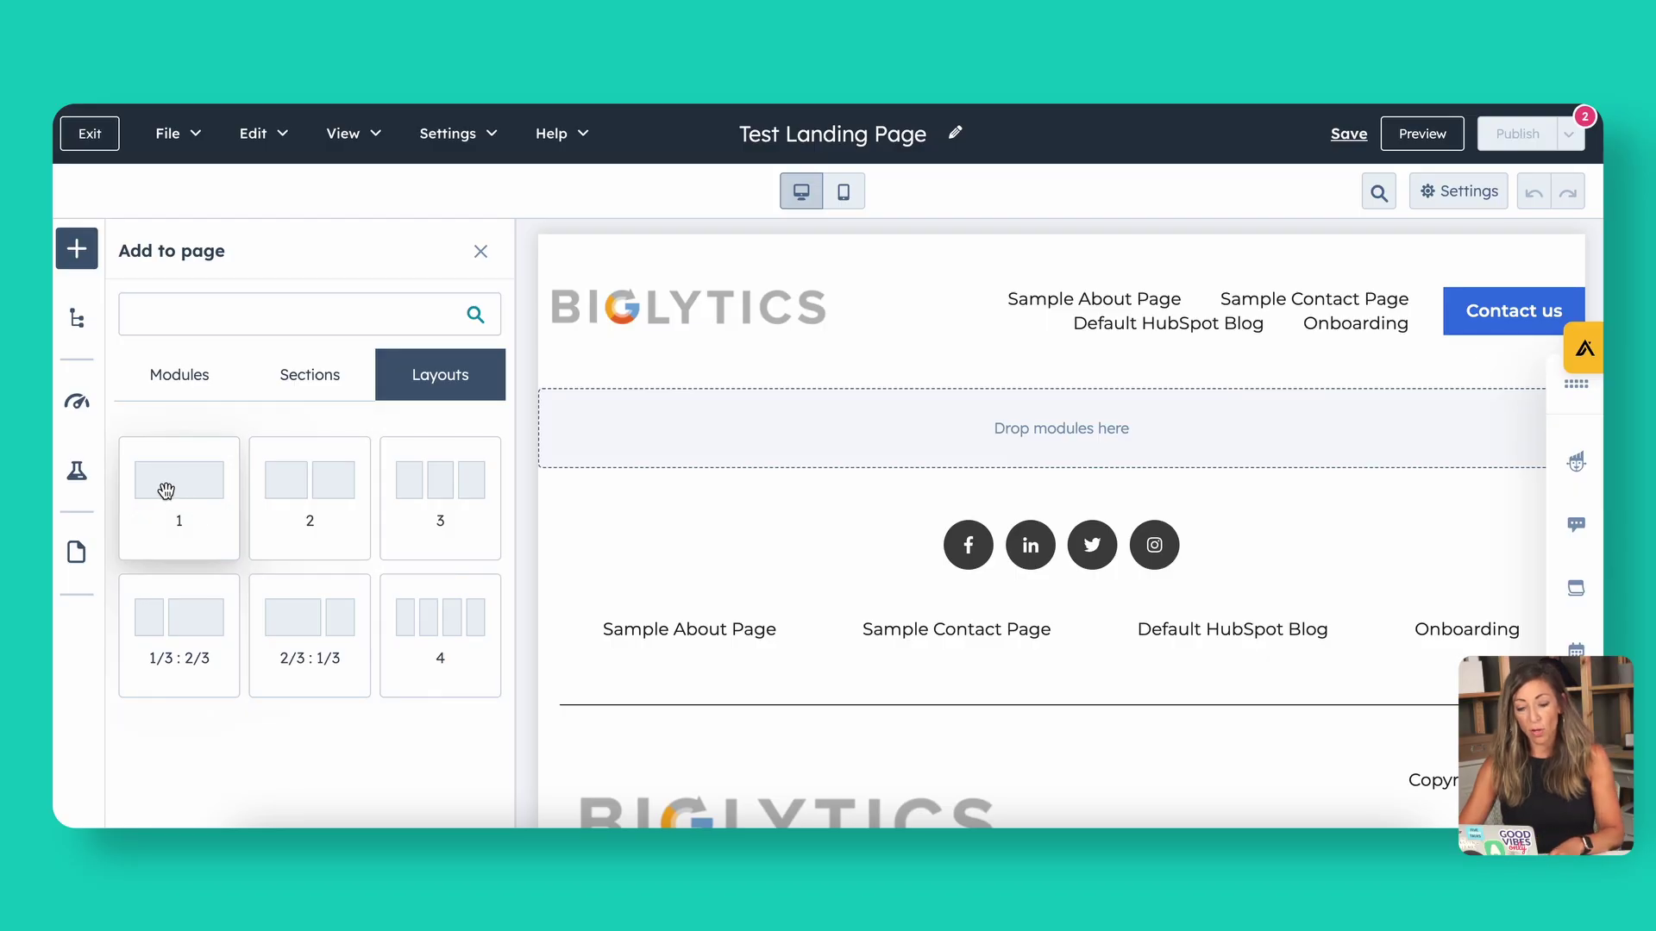
drag(165, 491, 644, 422)
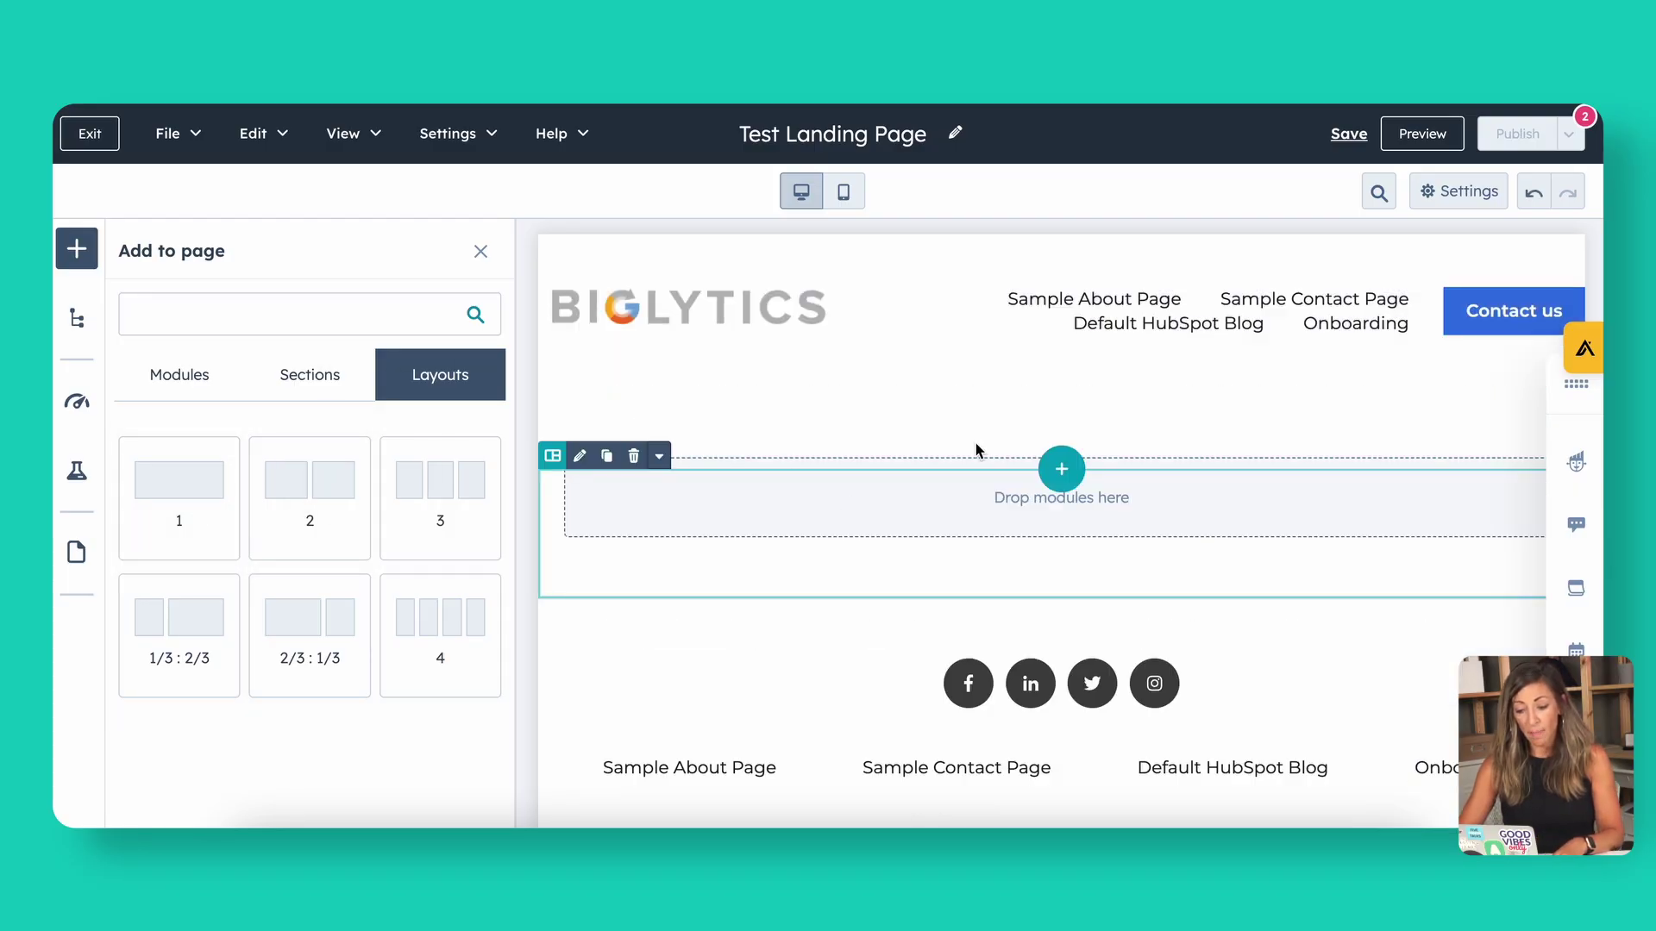
click(321, 393)
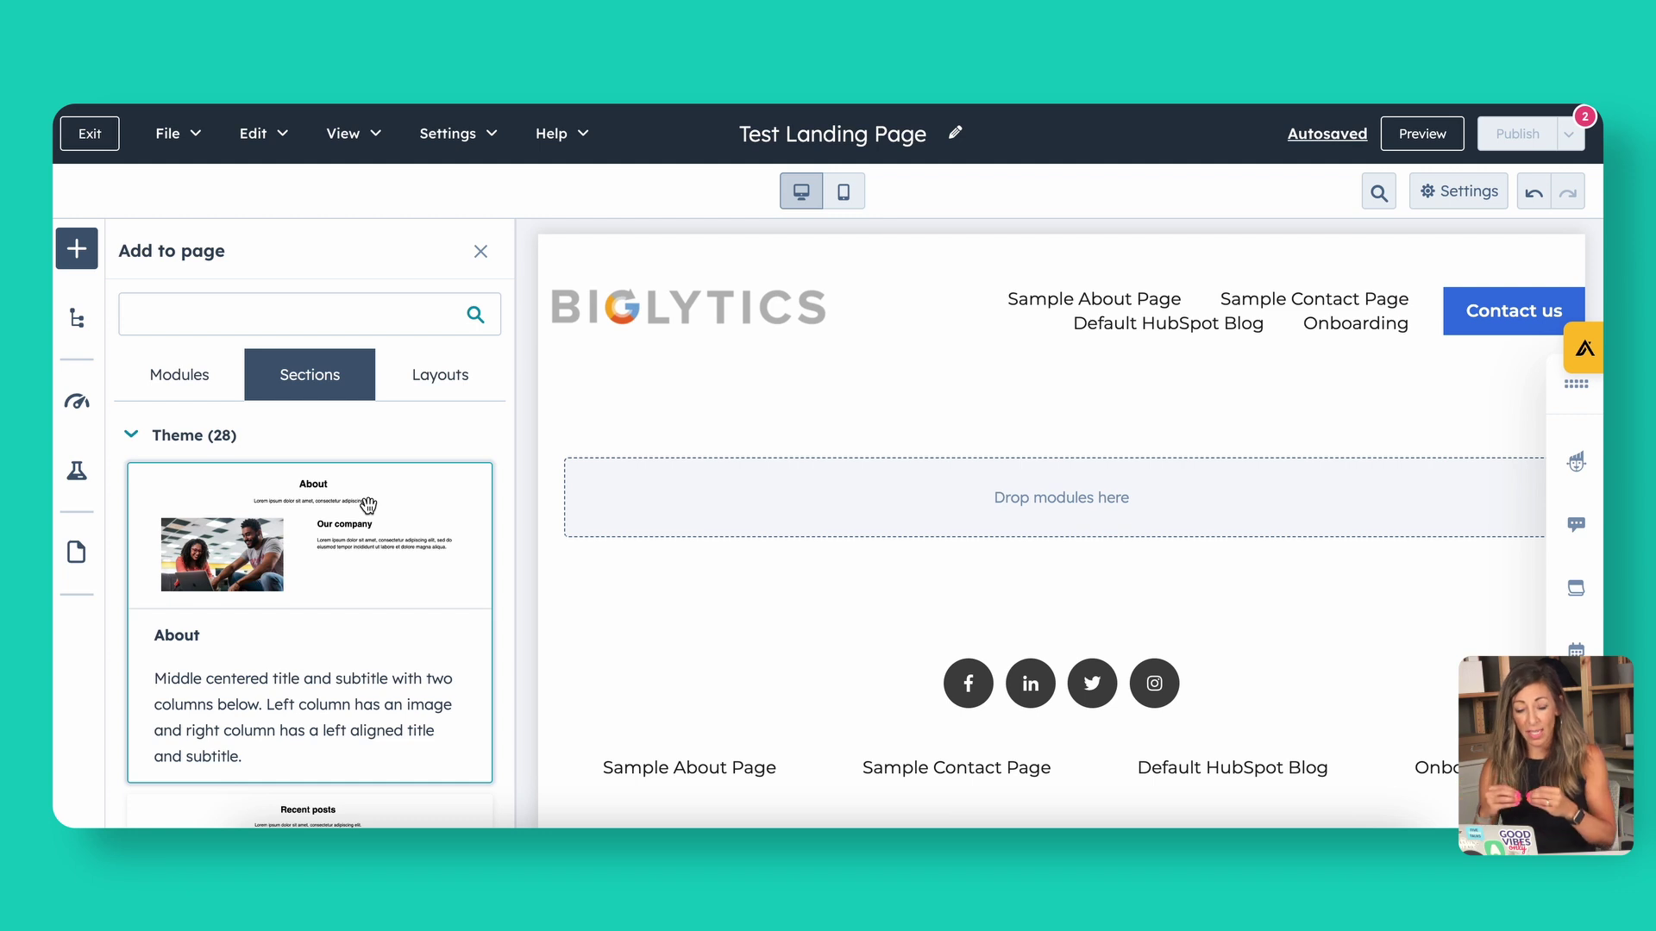
drag(315, 535, 721, 490)
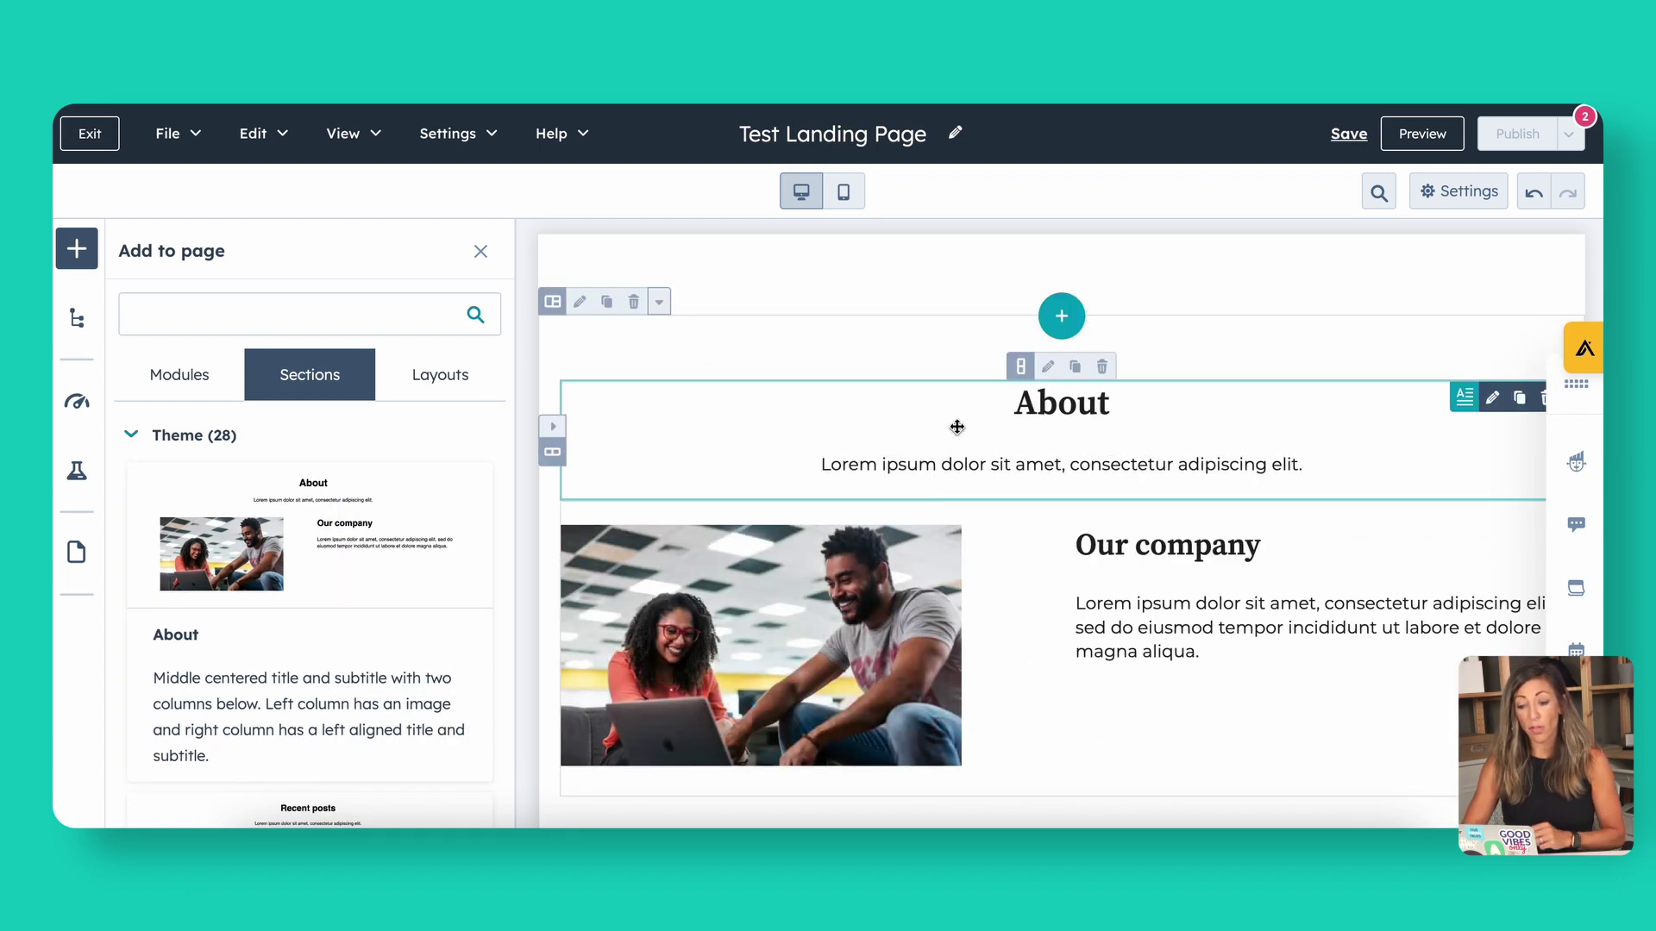
Insert the theme's Contact section with a contact information list and form between the page header and footer.
click(169, 375)
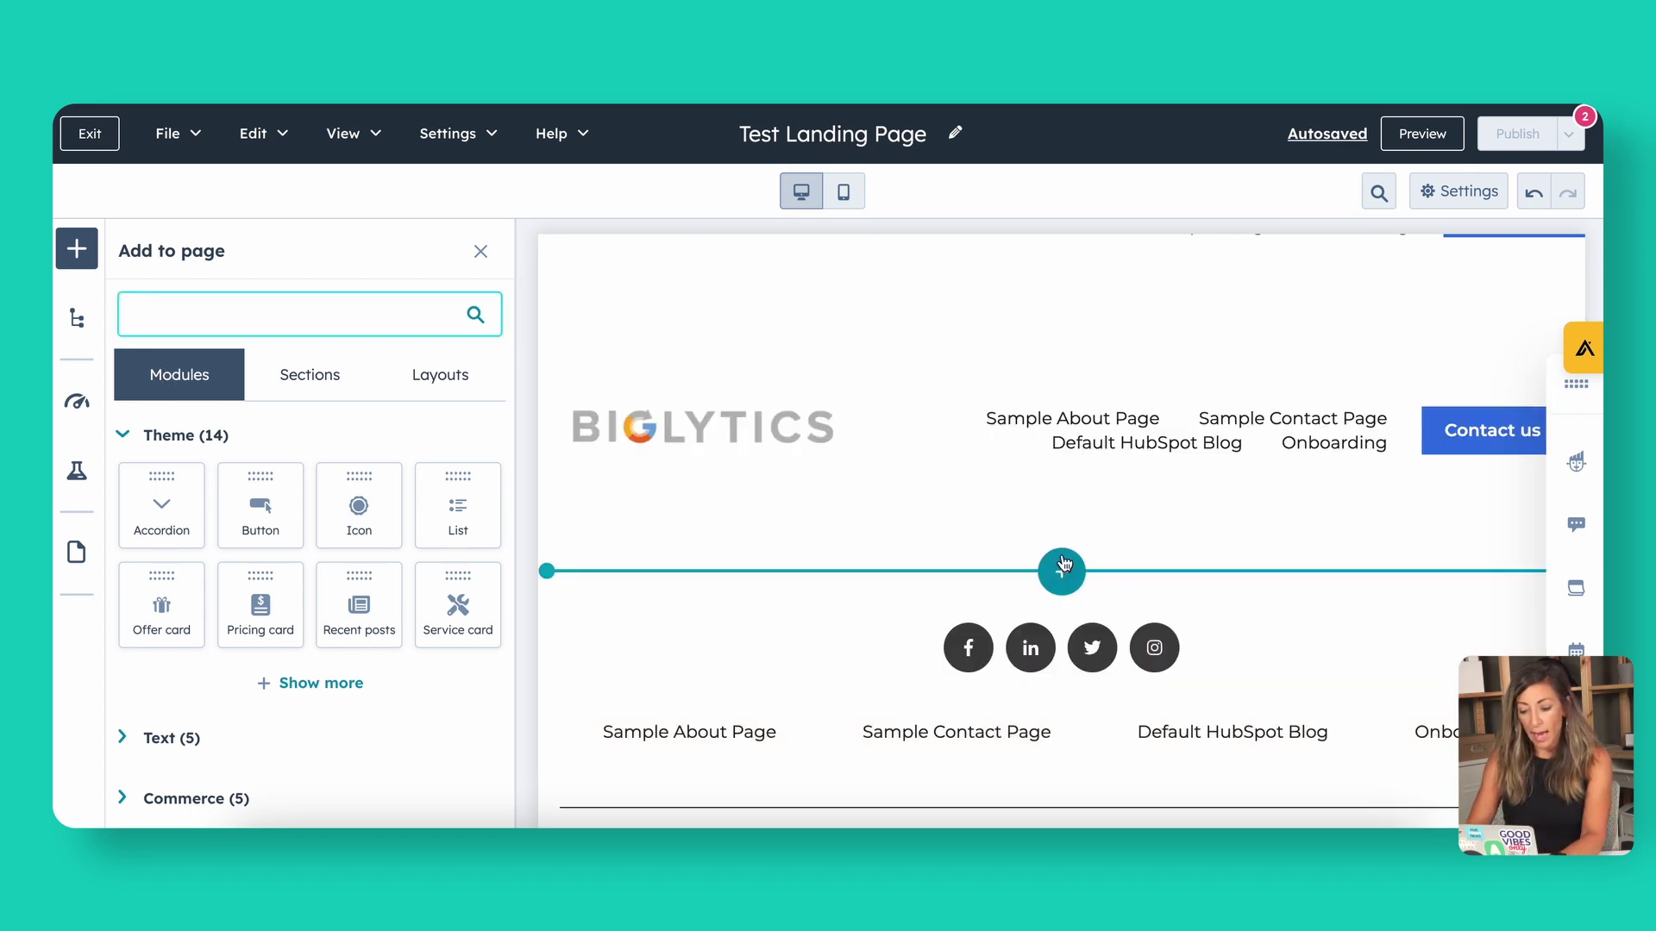
click(1061, 573)
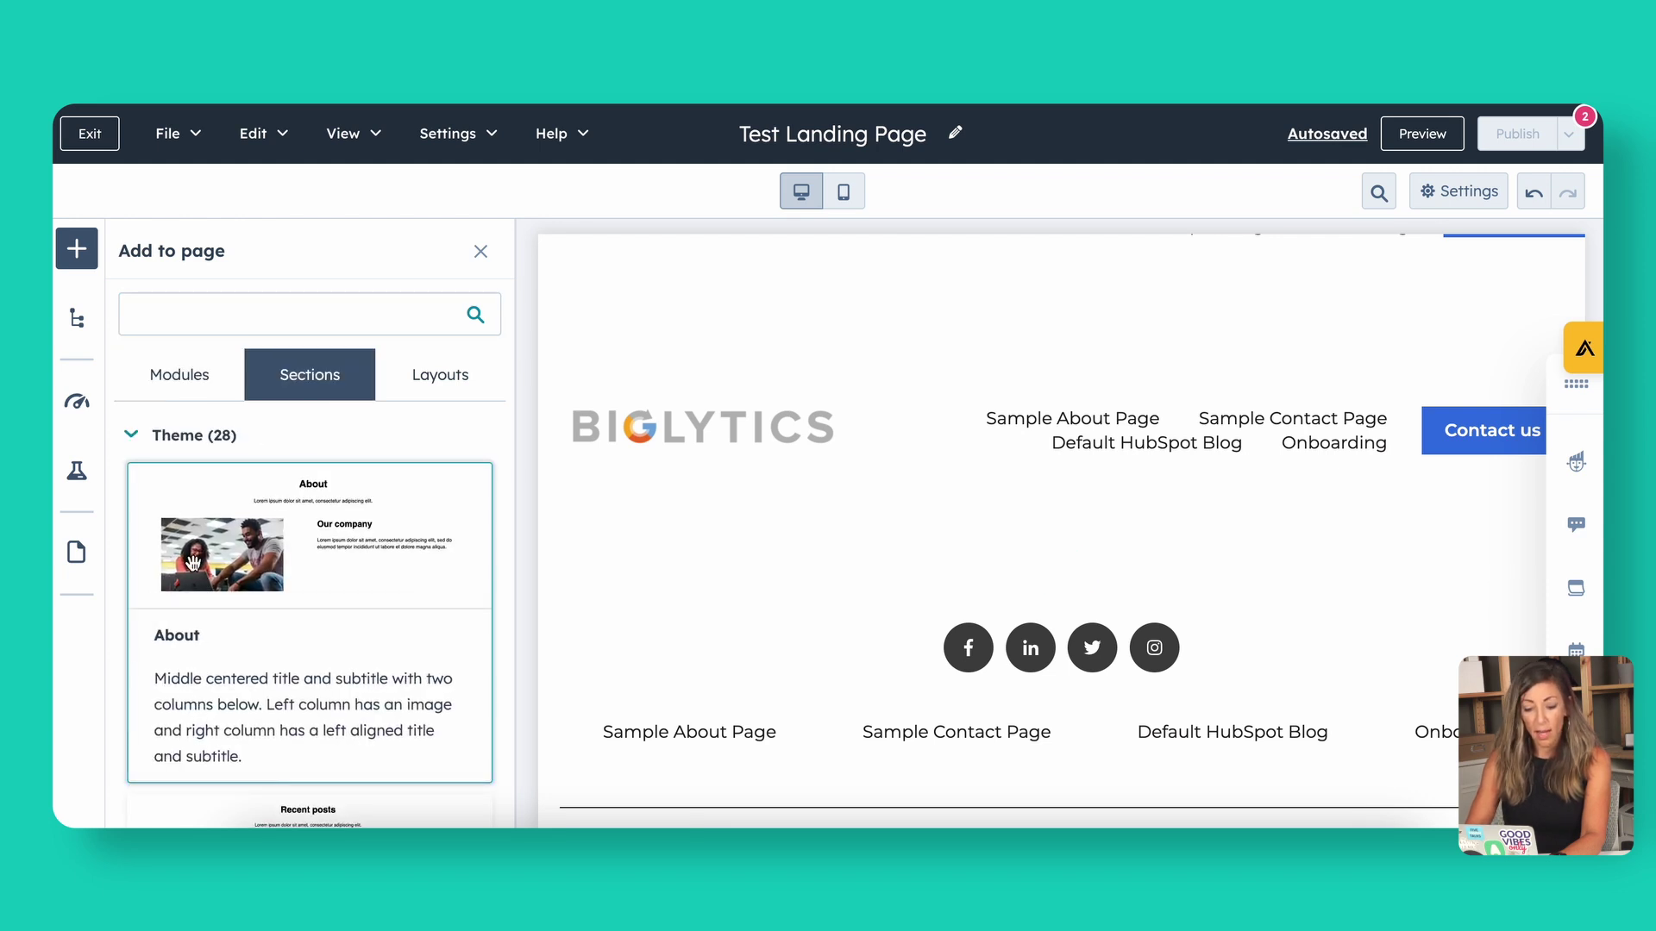
scroll(266, 432, down, 4)
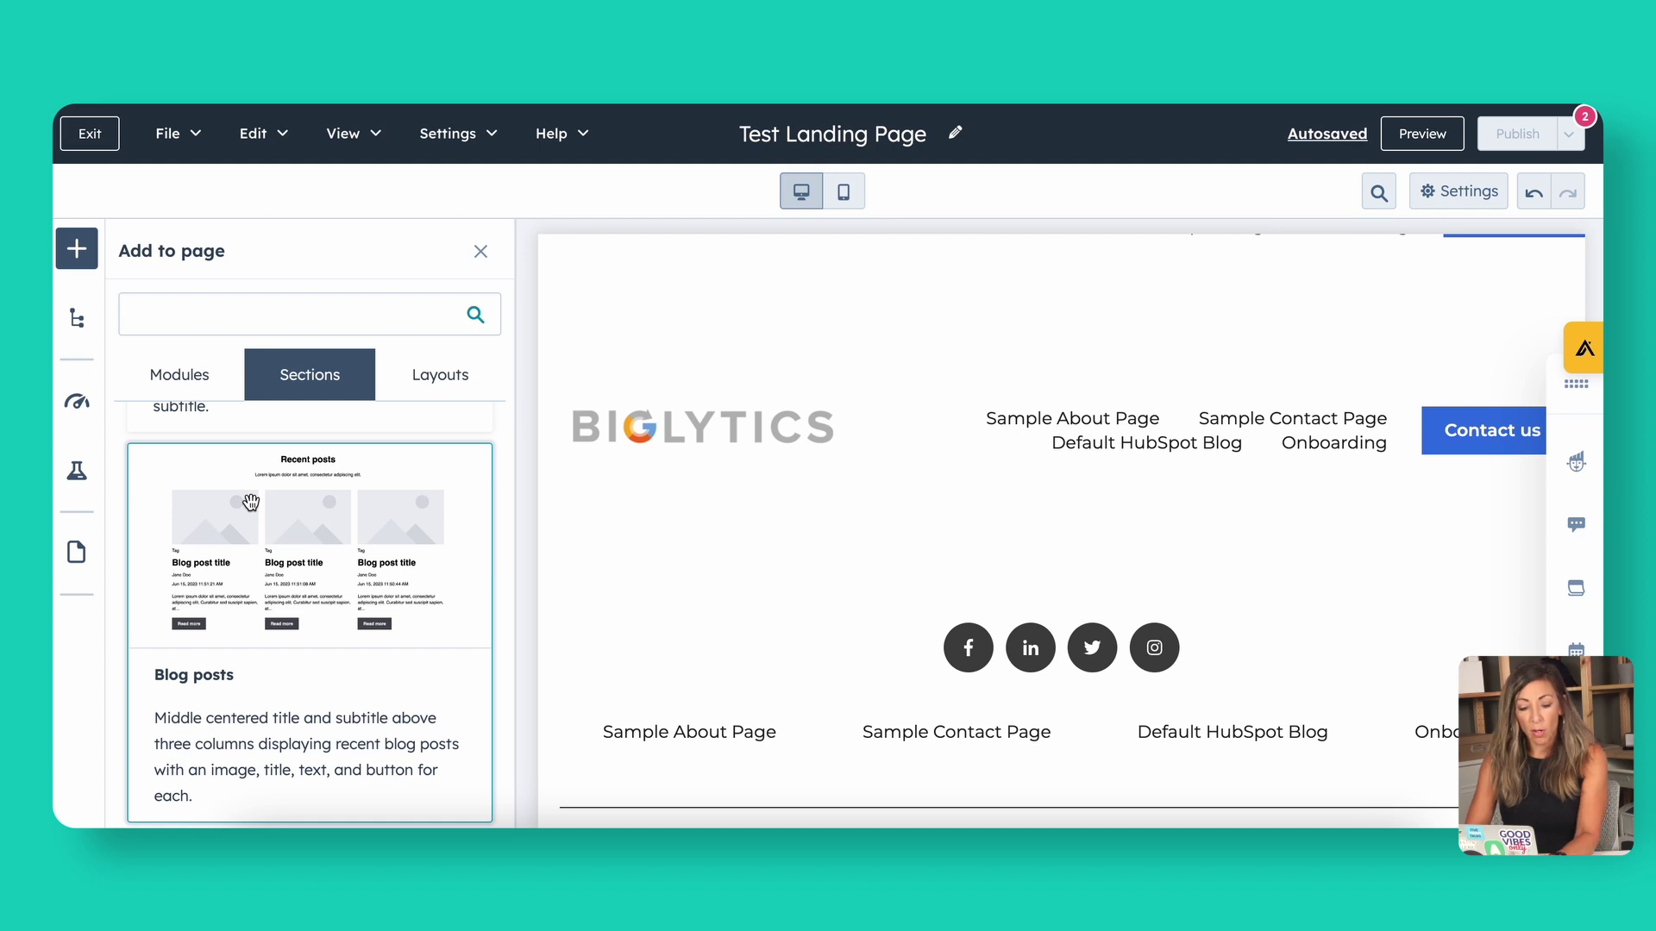
scroll(250, 502, down, 8)
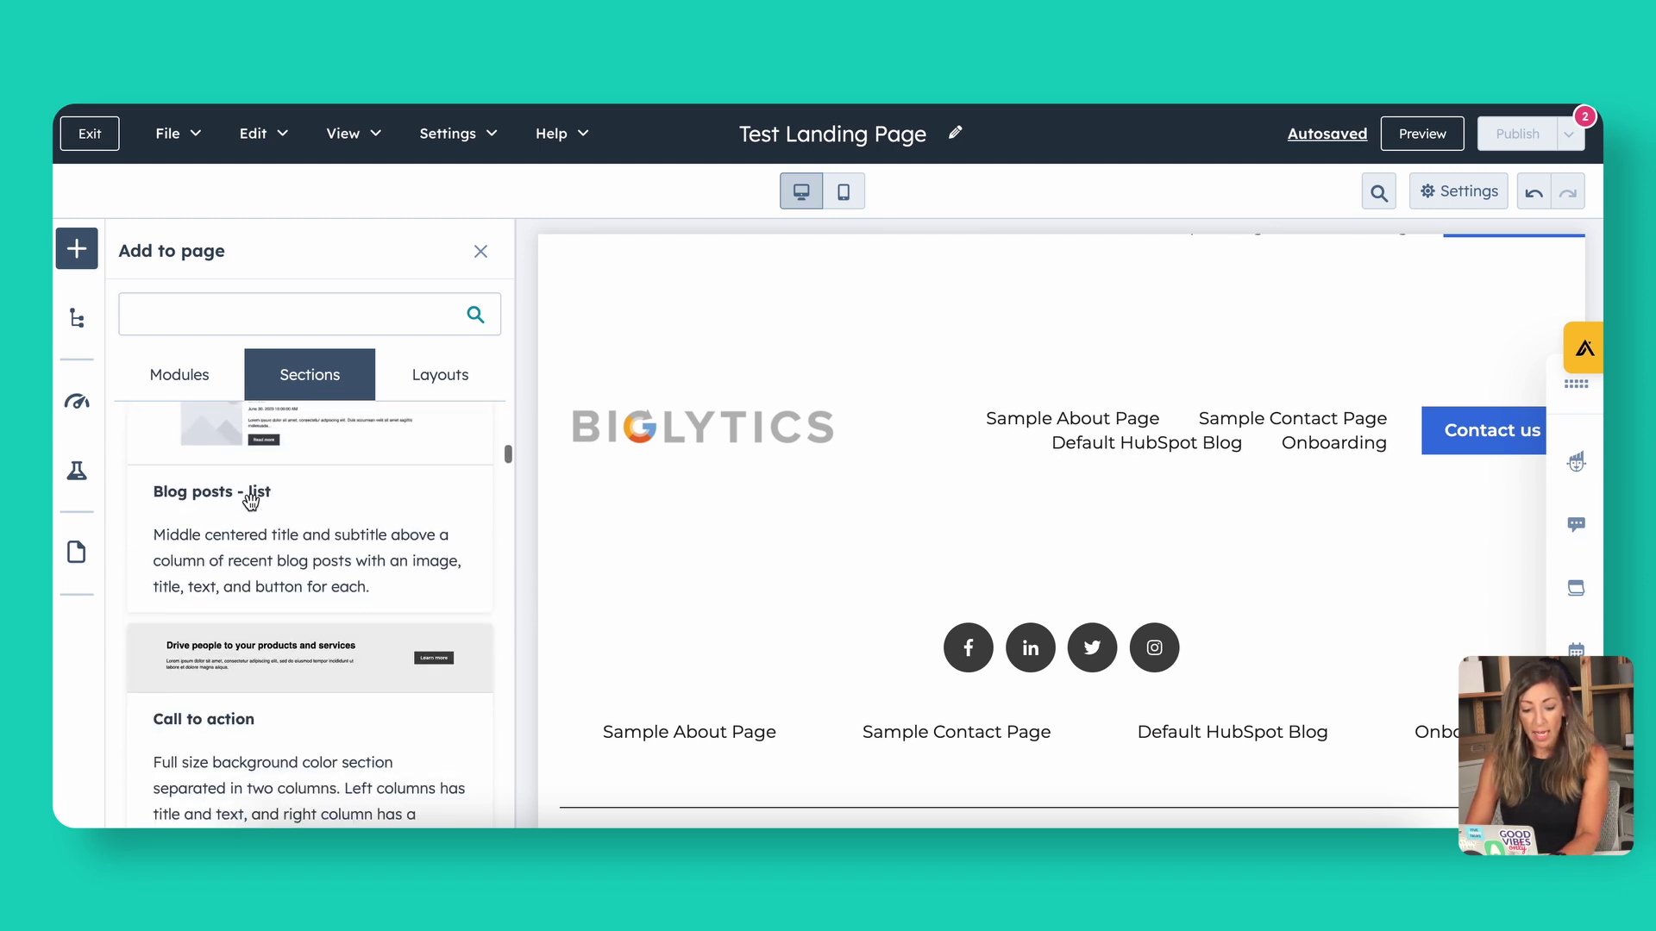
scroll(250, 502, down, 3)
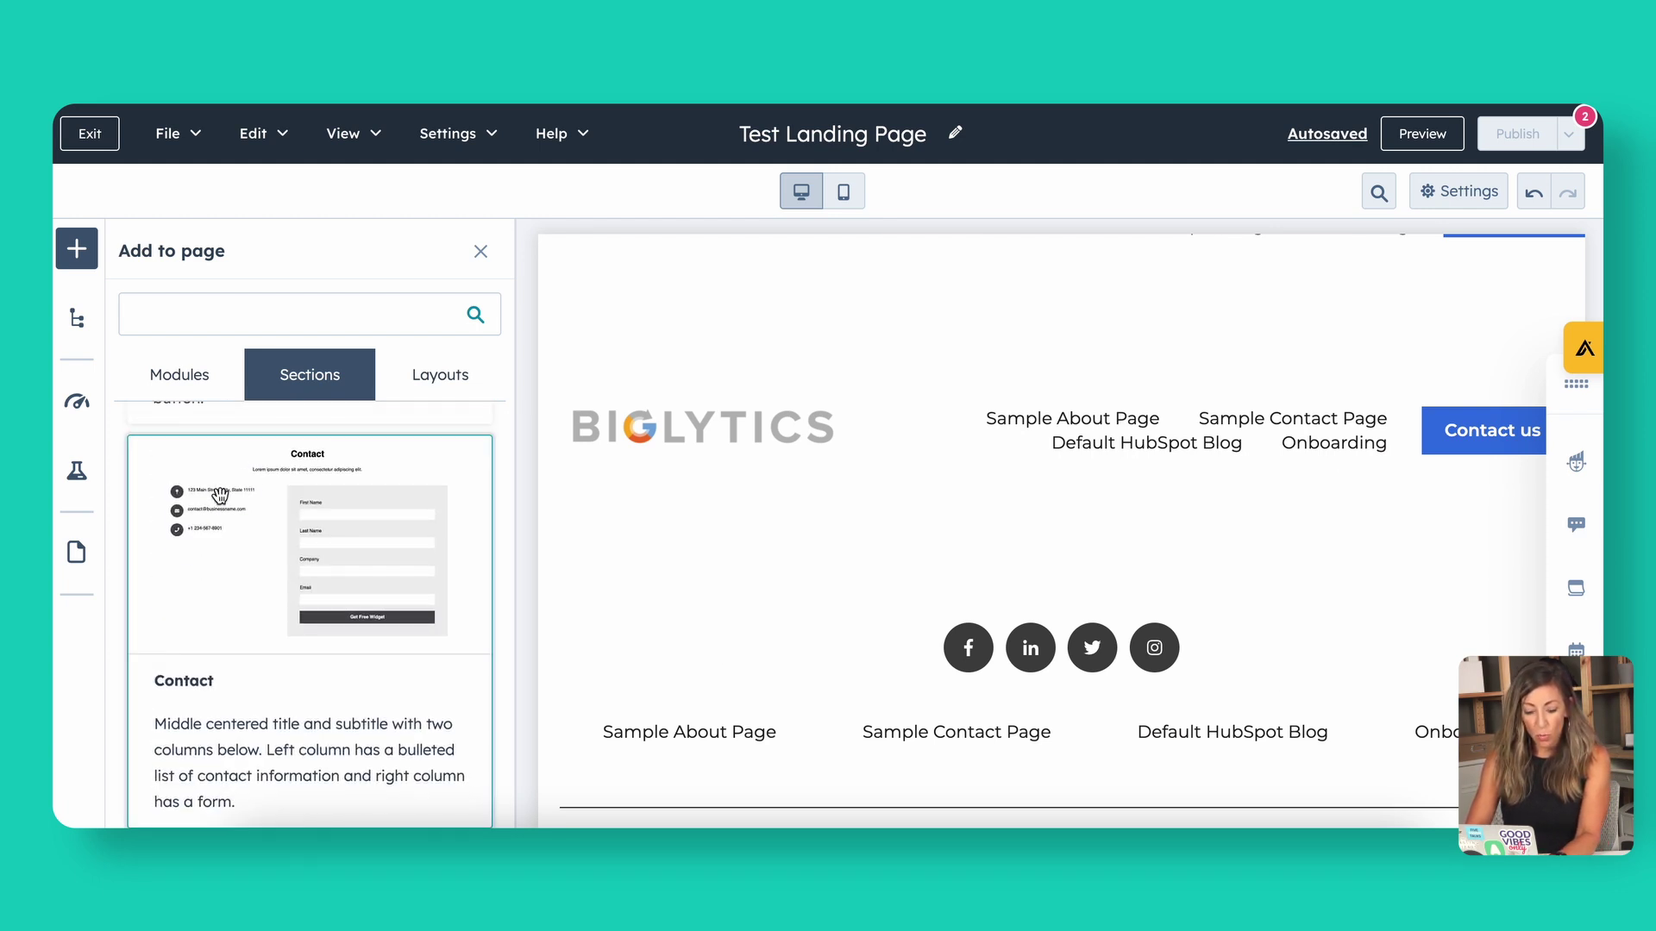
drag(205, 479, 881, 558)
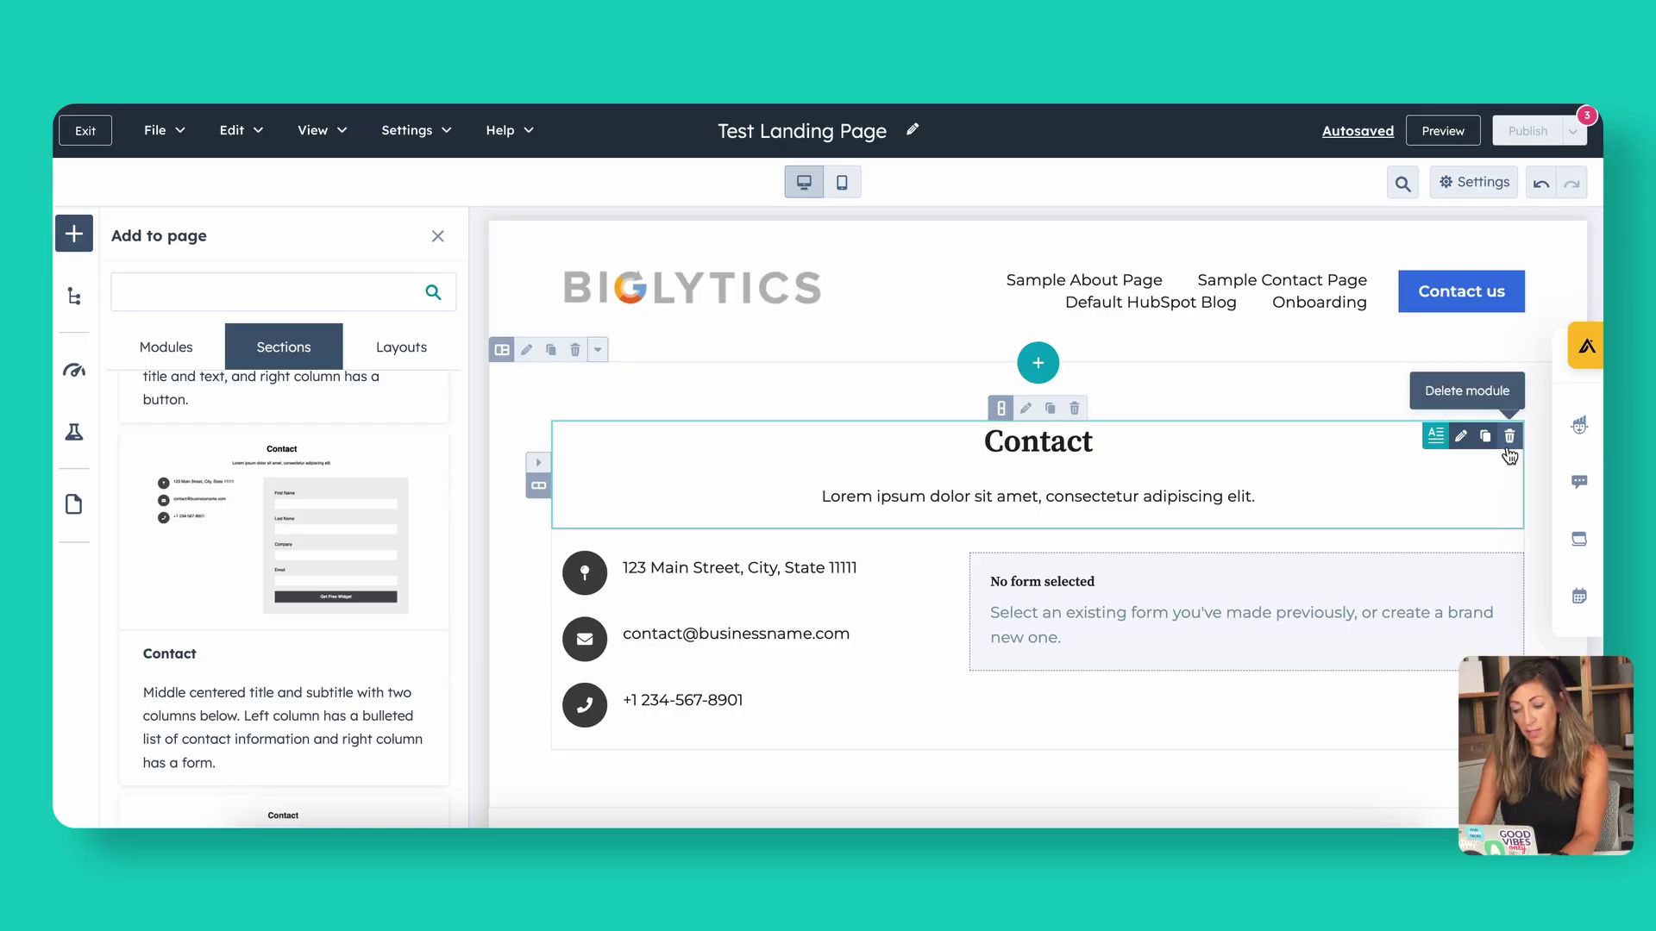
Delete the Contact heading module, try deleting the column that holds the section's content, and undo the column deletion.
click(1509, 437)
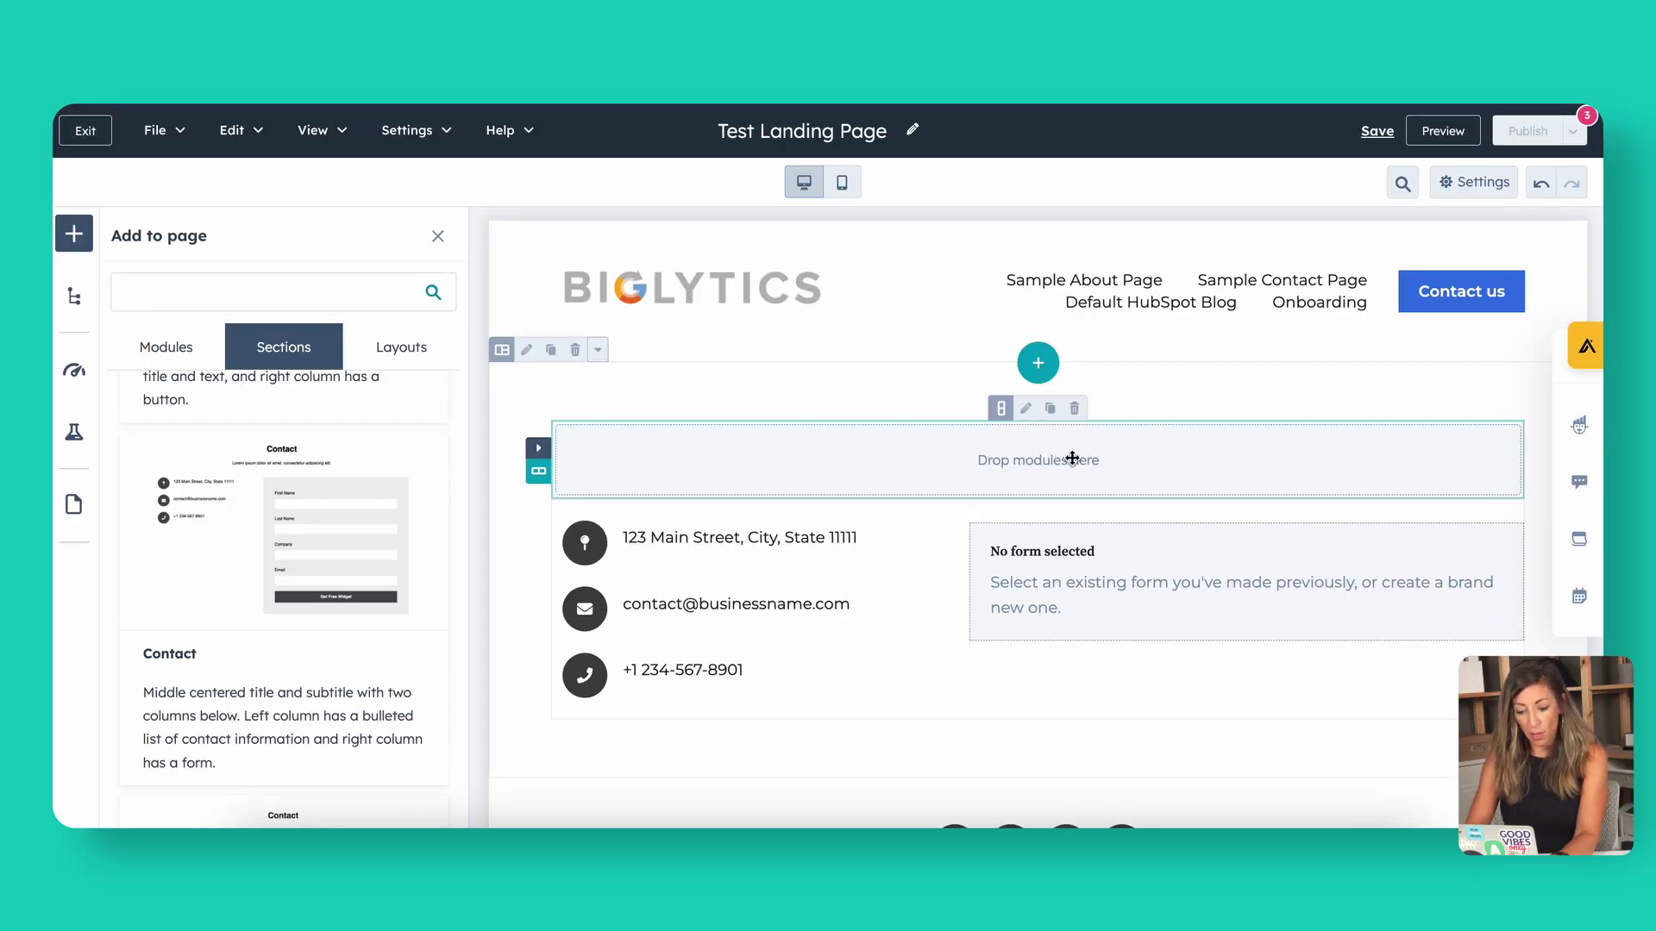
click(1073, 409)
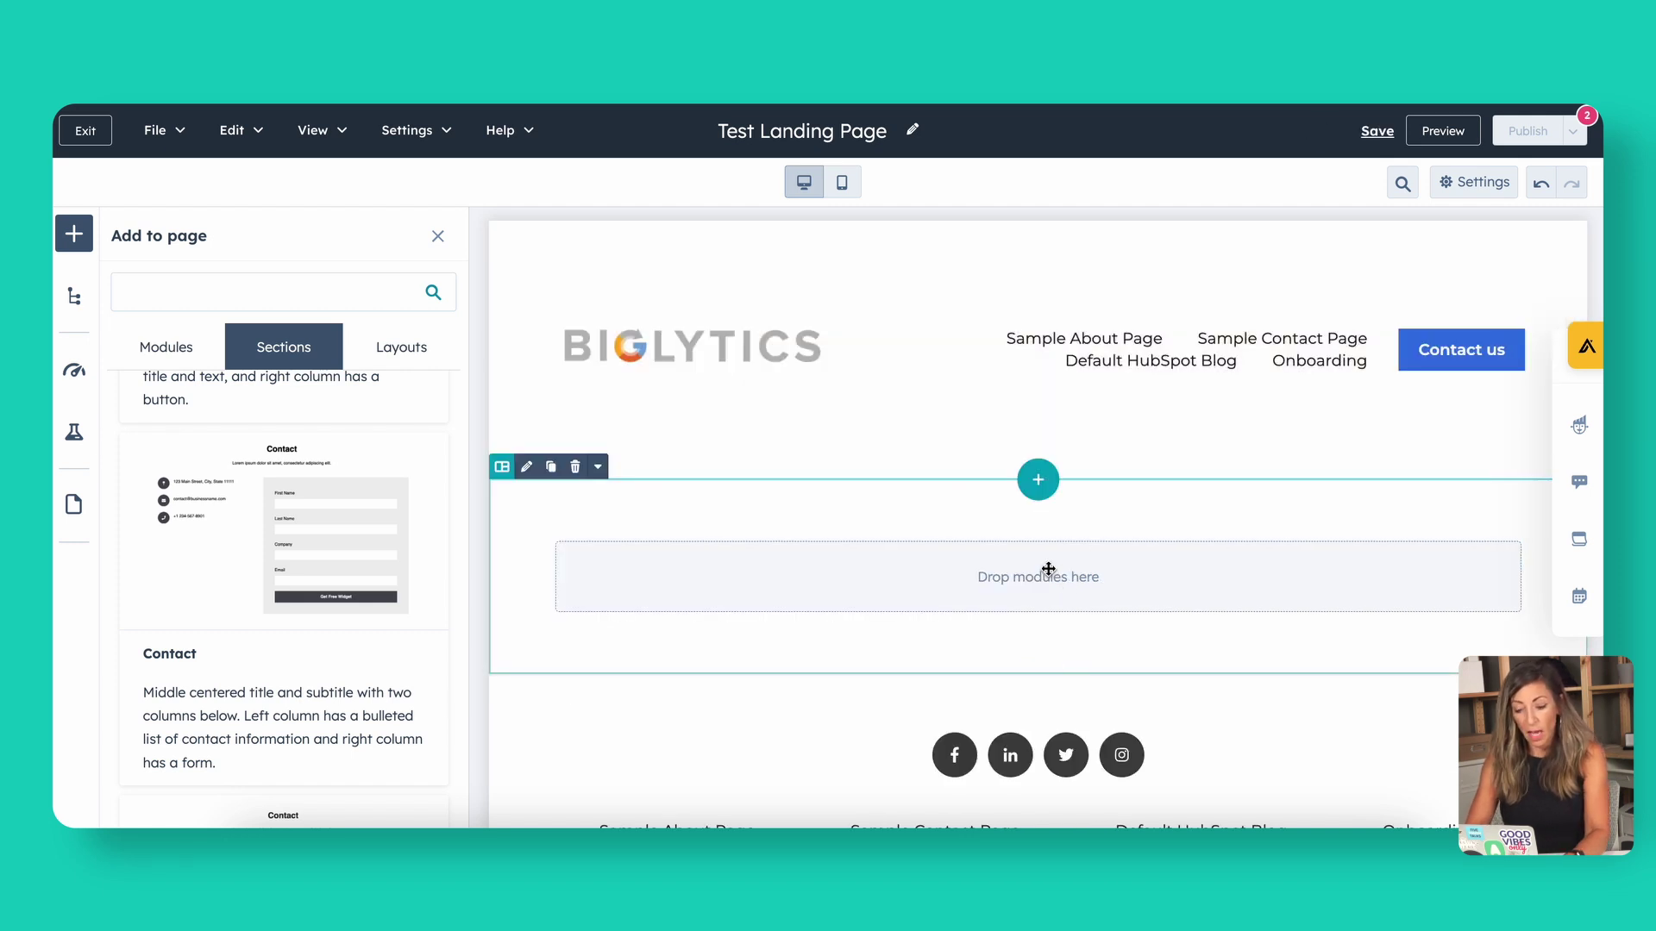
key(ctrl+z)
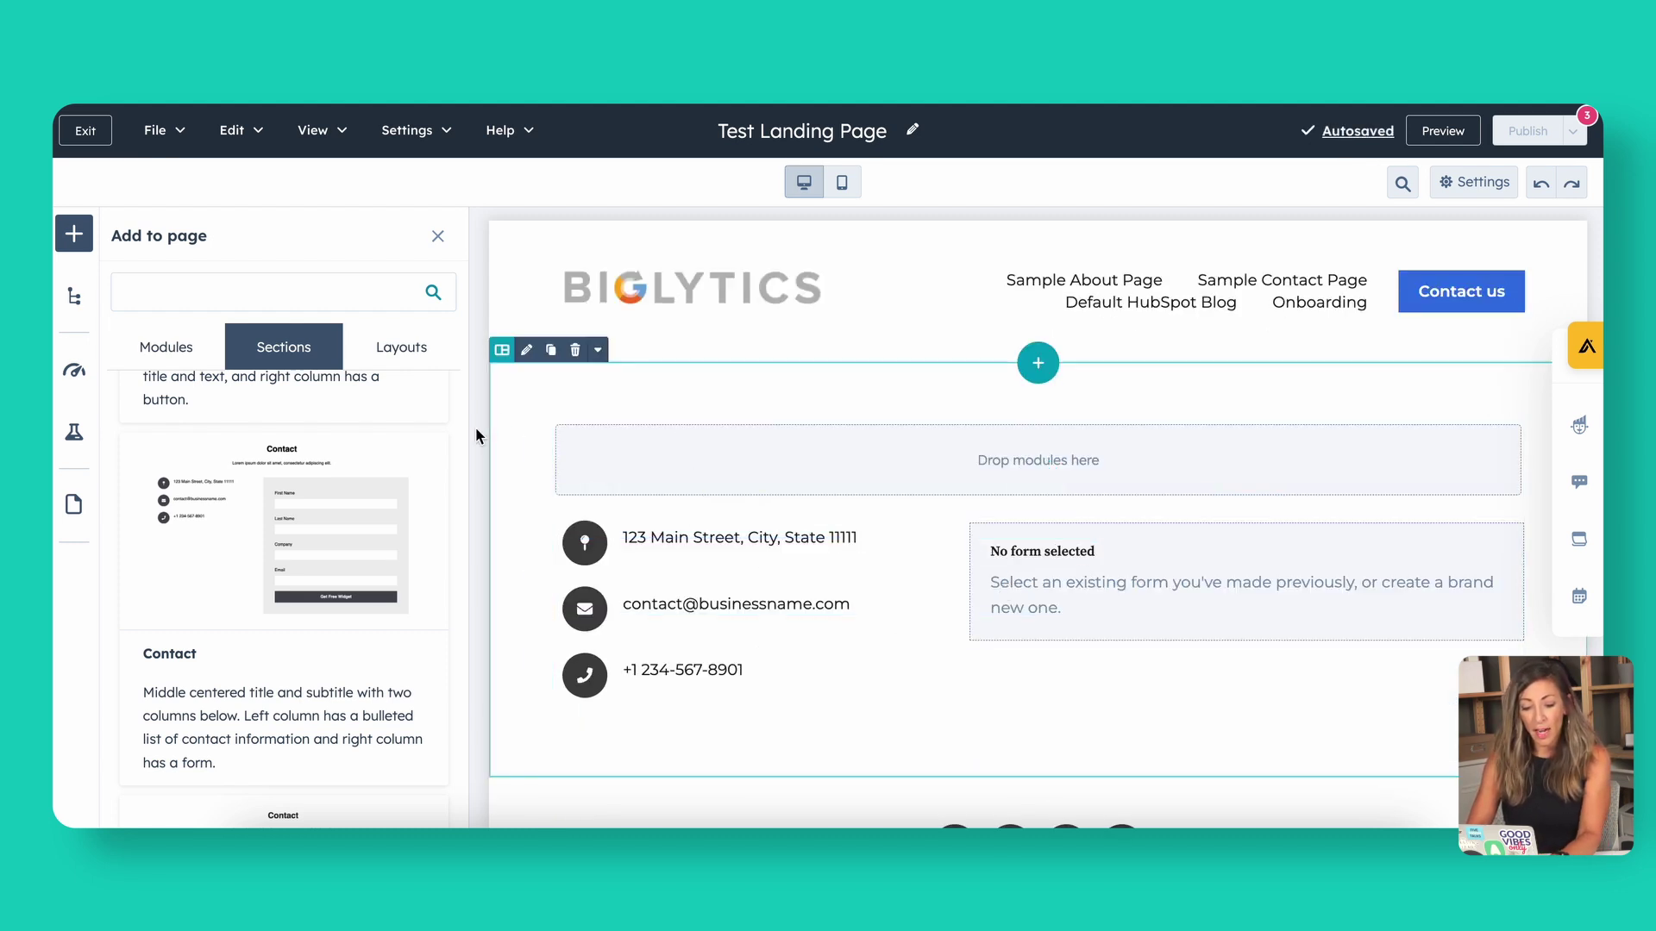
Review the page's content structure and delete the contact information list module beside the form.
click(79, 305)
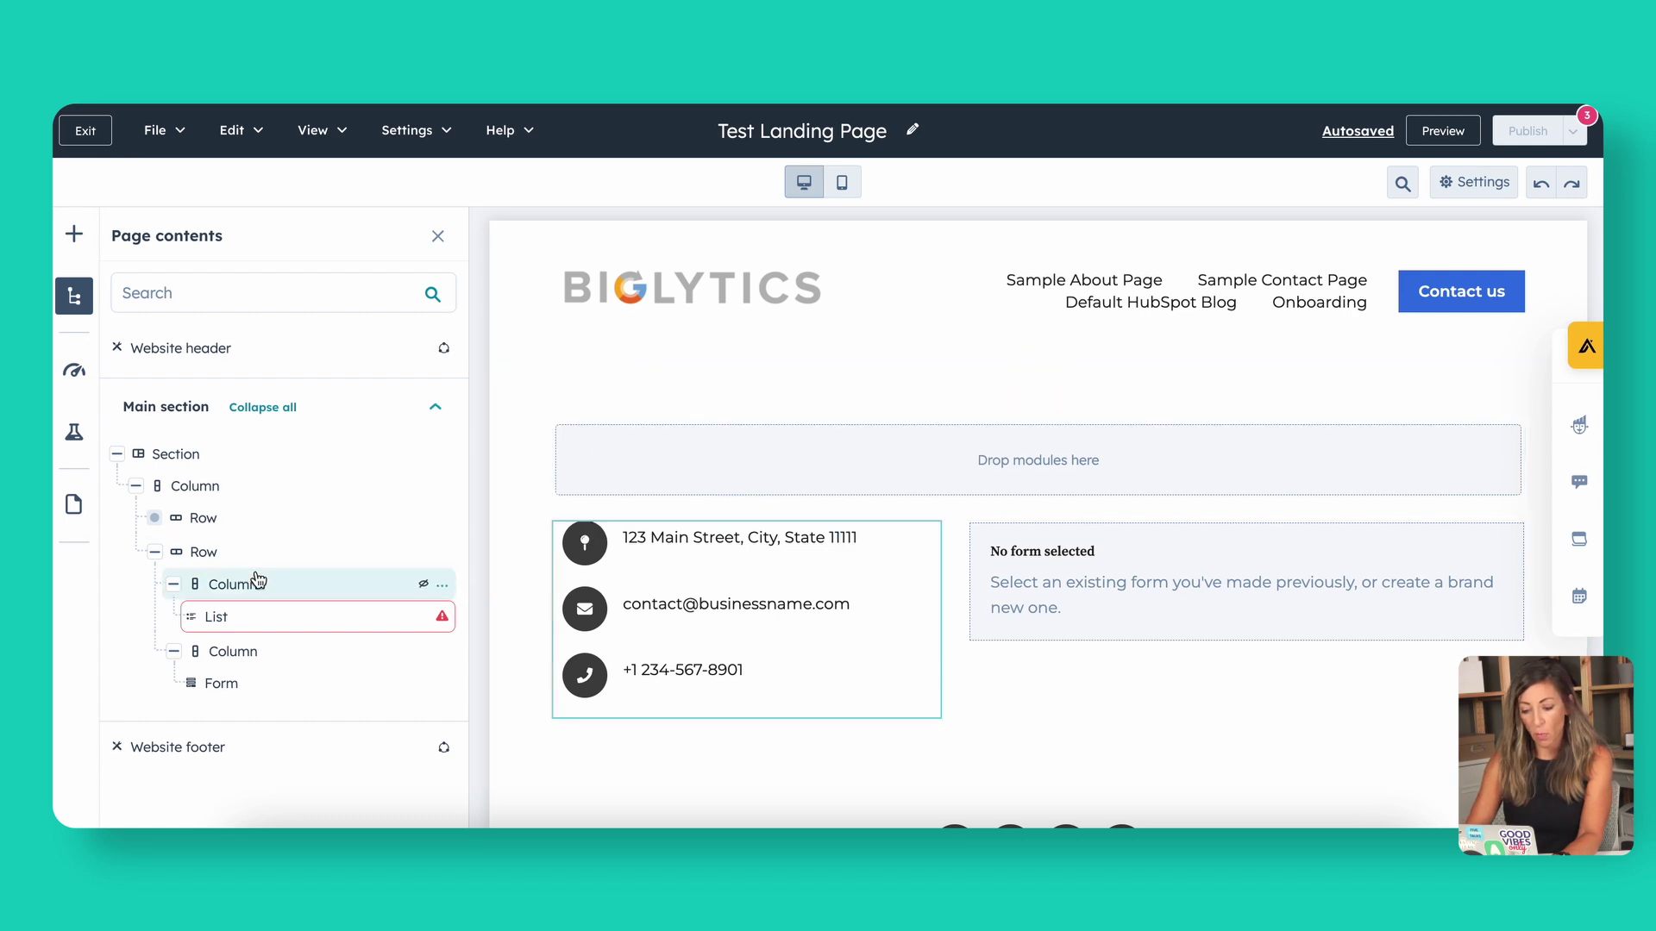
click(75, 233)
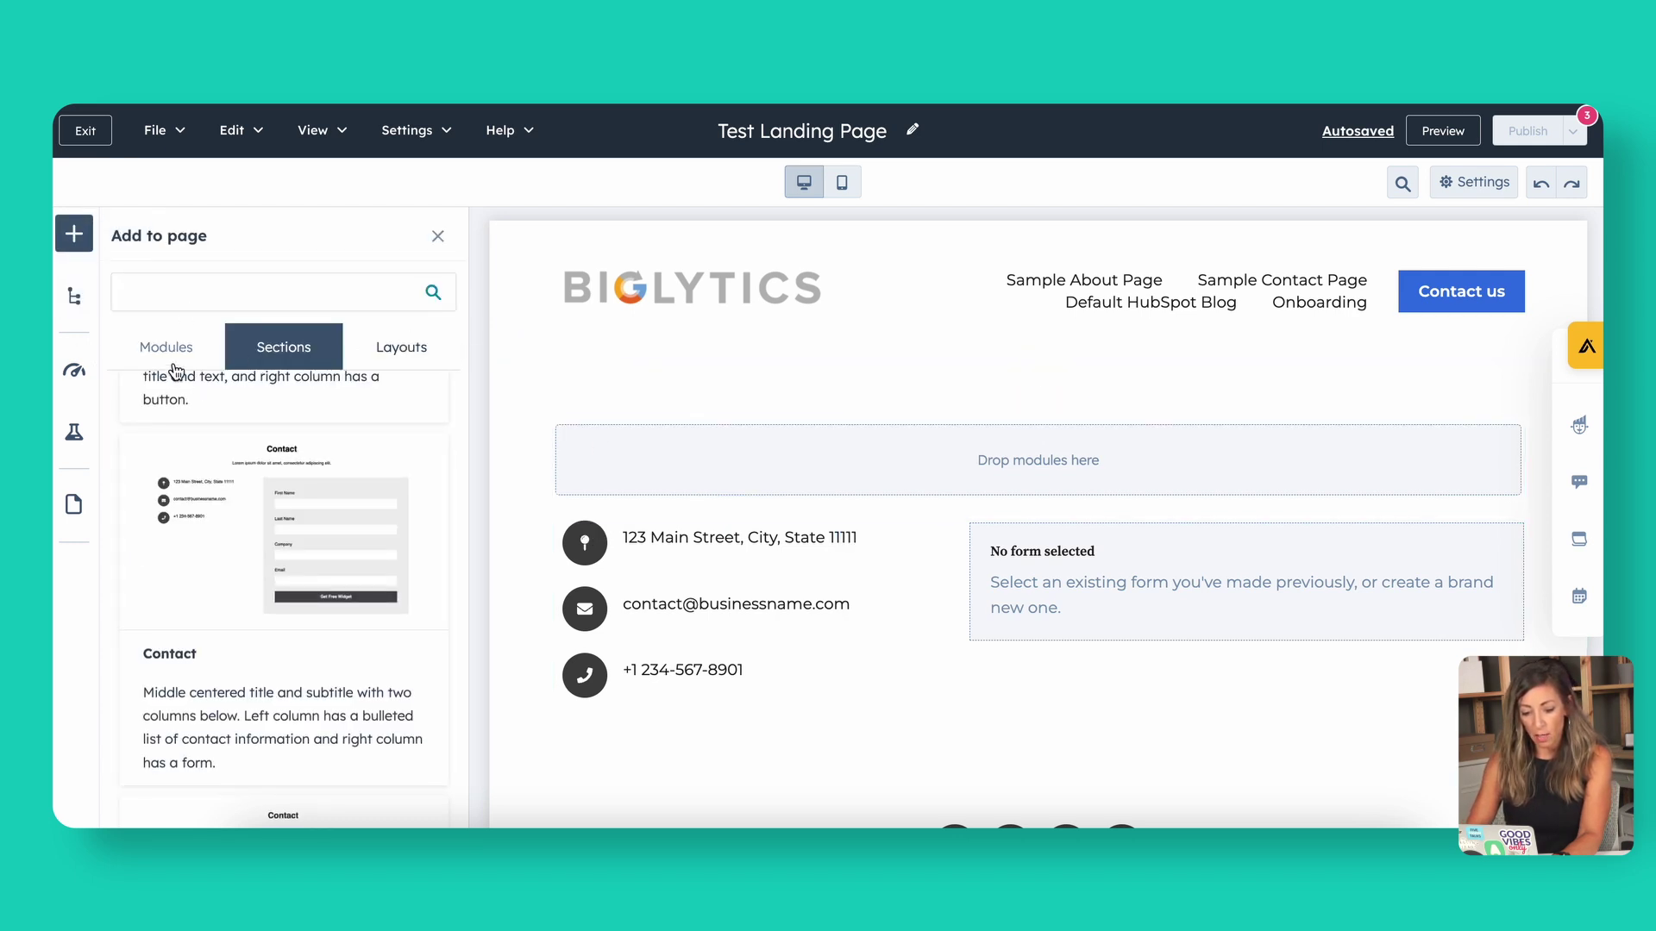
click(172, 352)
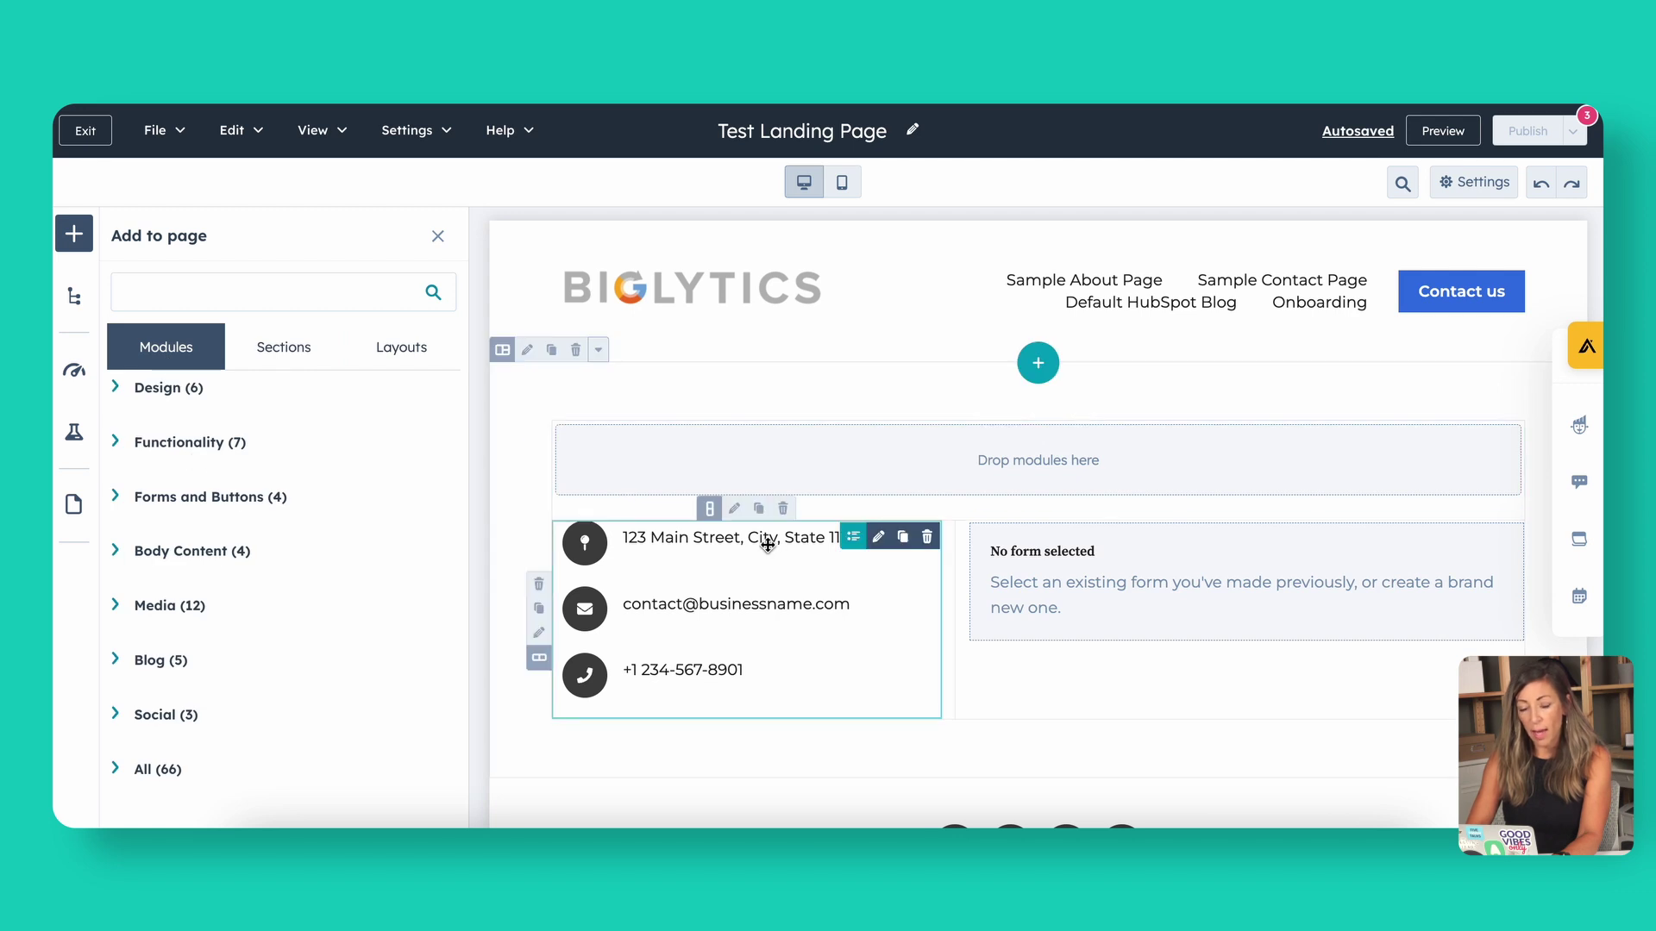
click(927, 536)
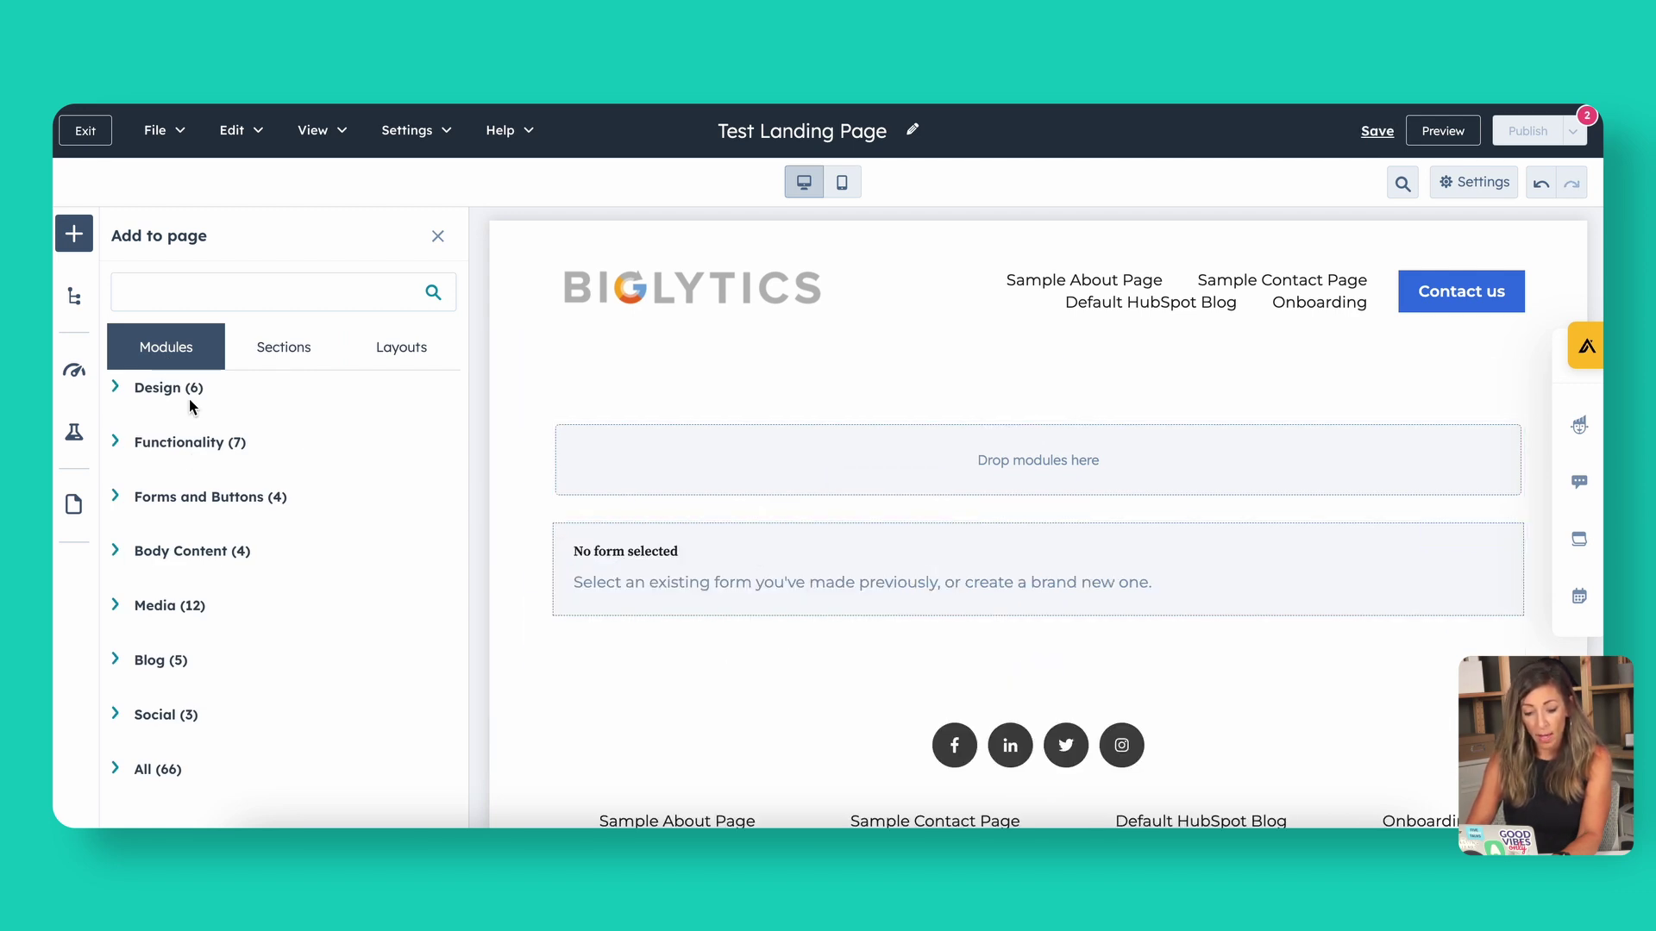
Search the modules for "text" and place a Rich Text module in a column before the form.
click(184, 290)
text(text)
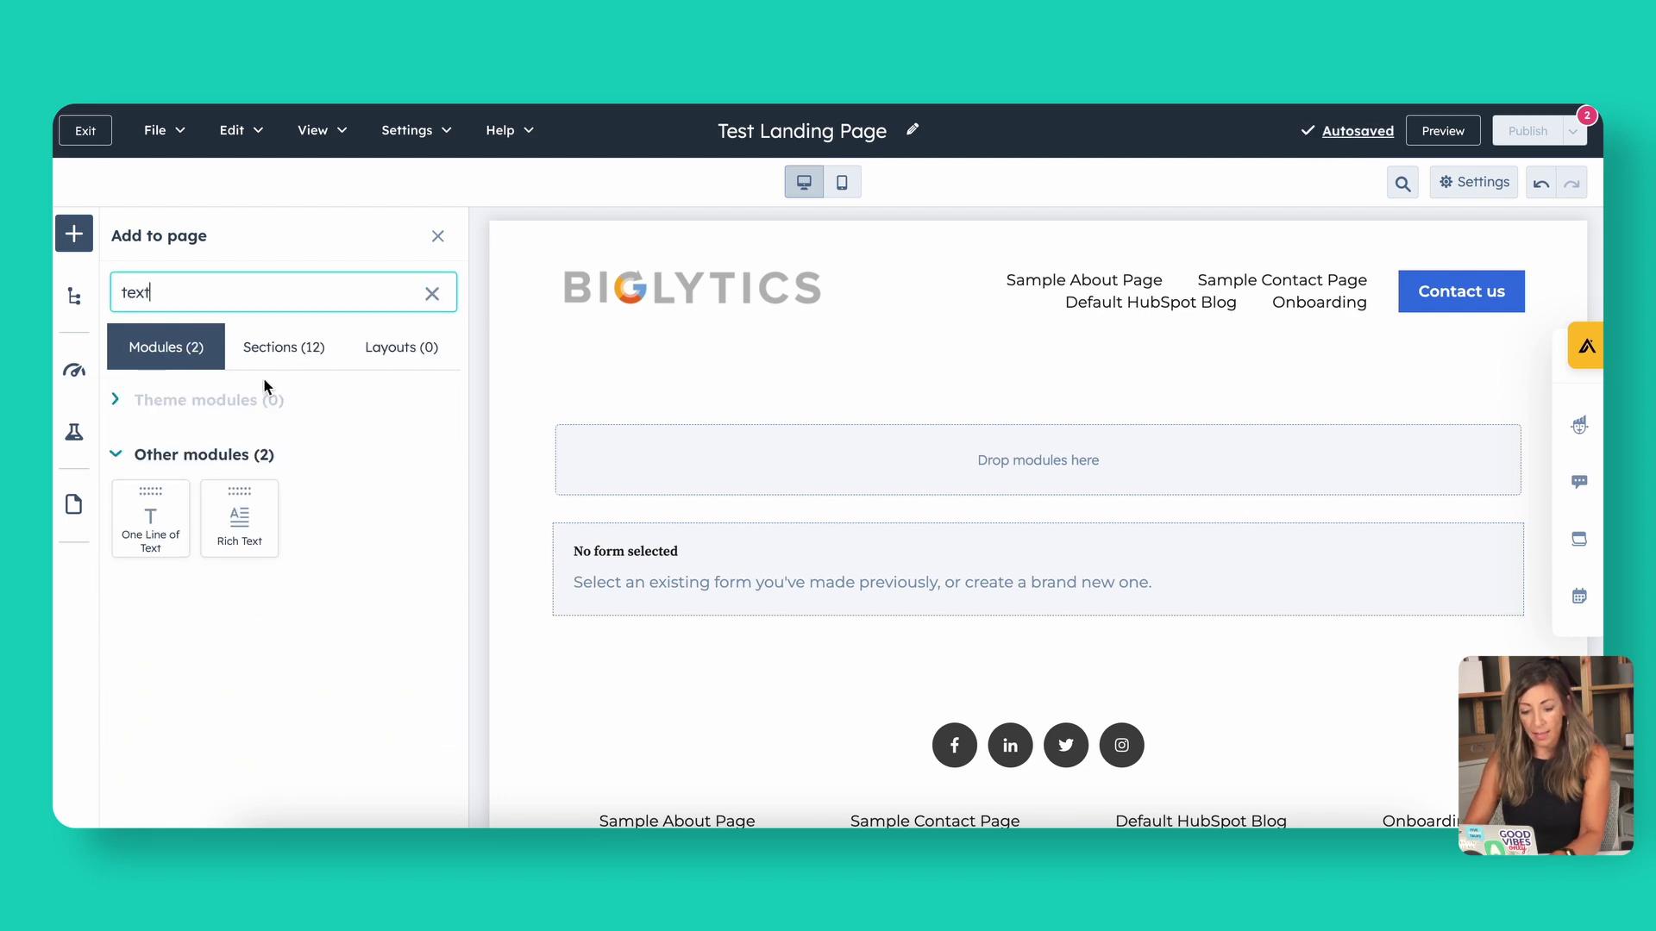
drag(237, 539, 608, 580)
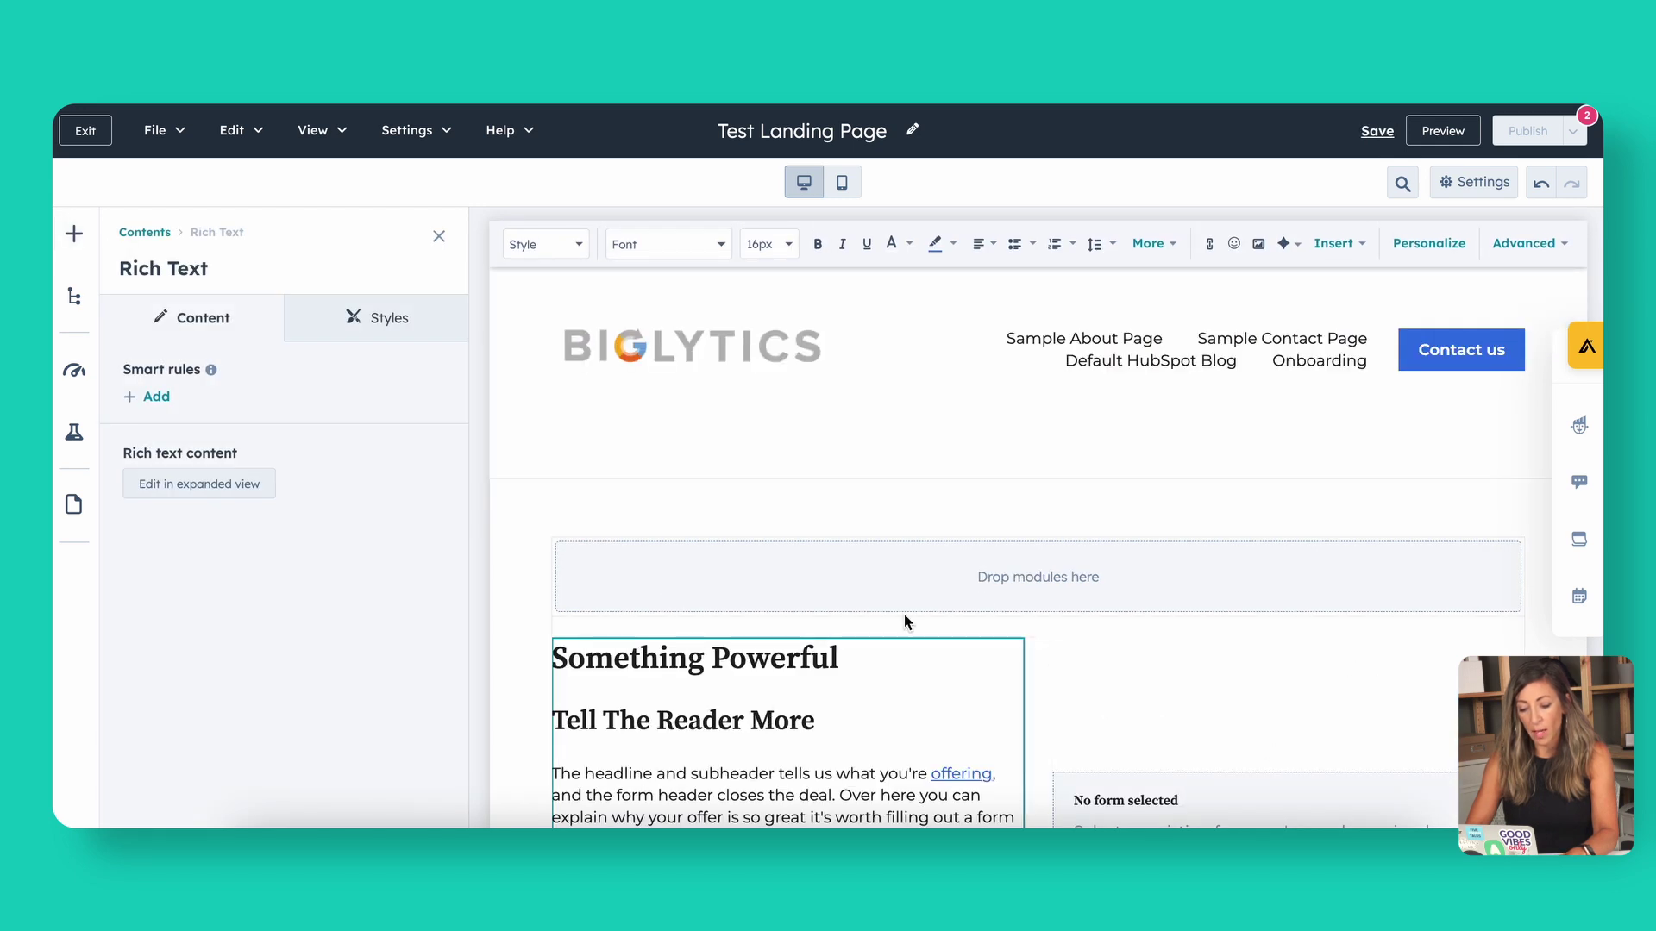
scroll(503, 432, down, 2)
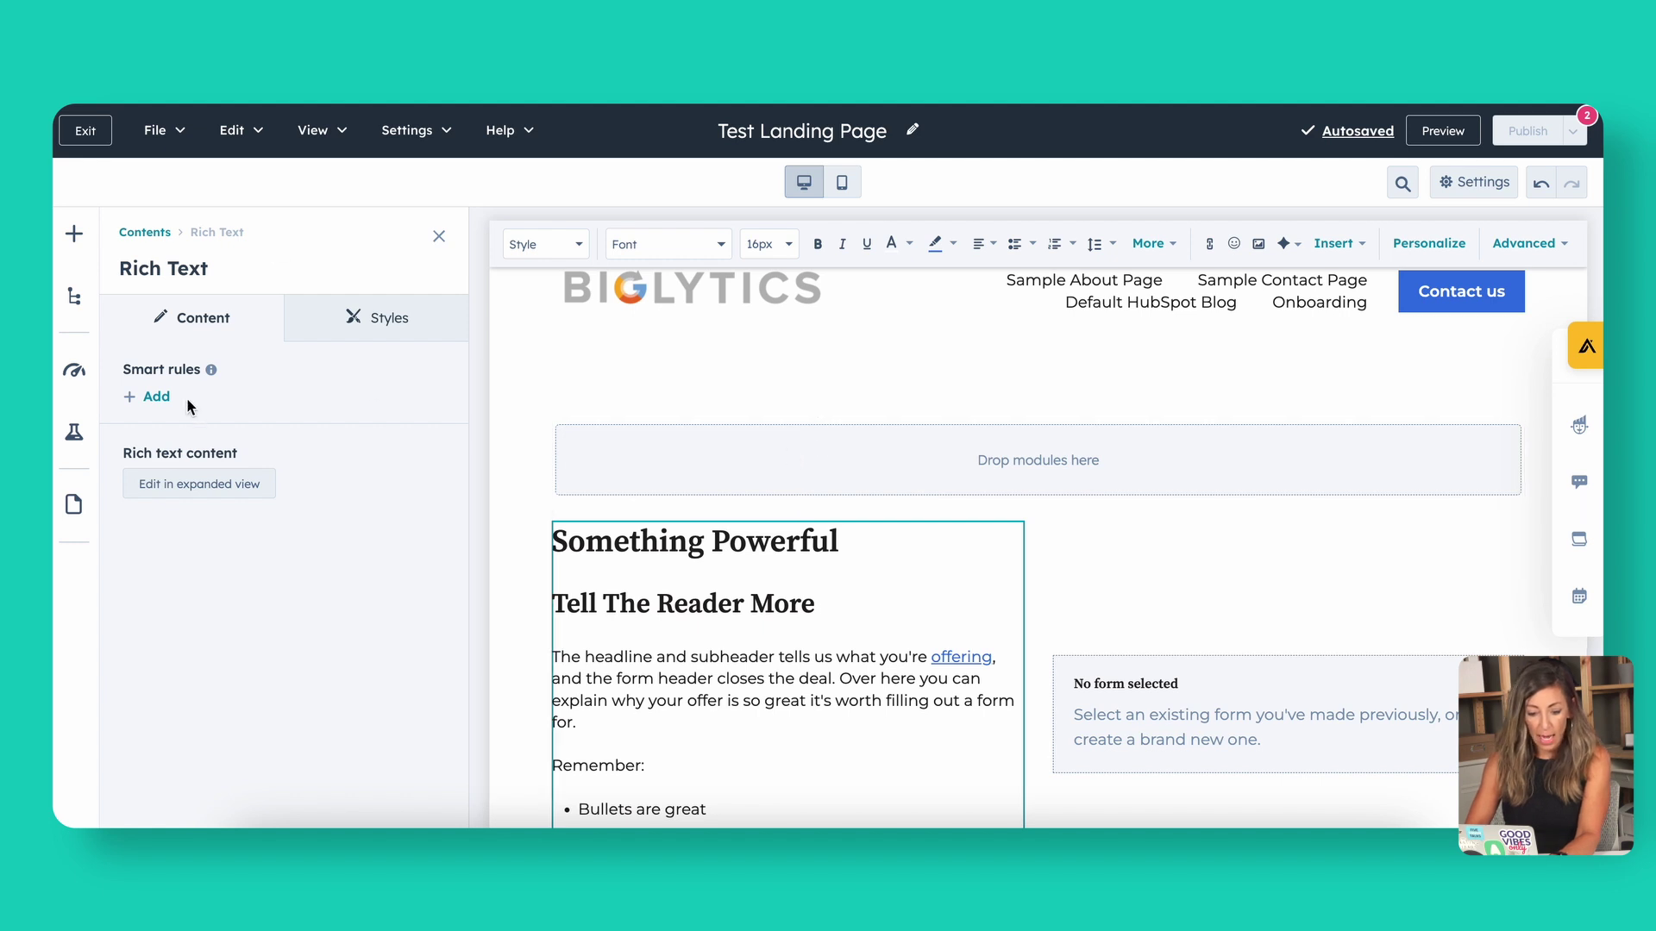
Search the modules for "image" and place an Image Slider module above the rich text and form.
click(74, 233)
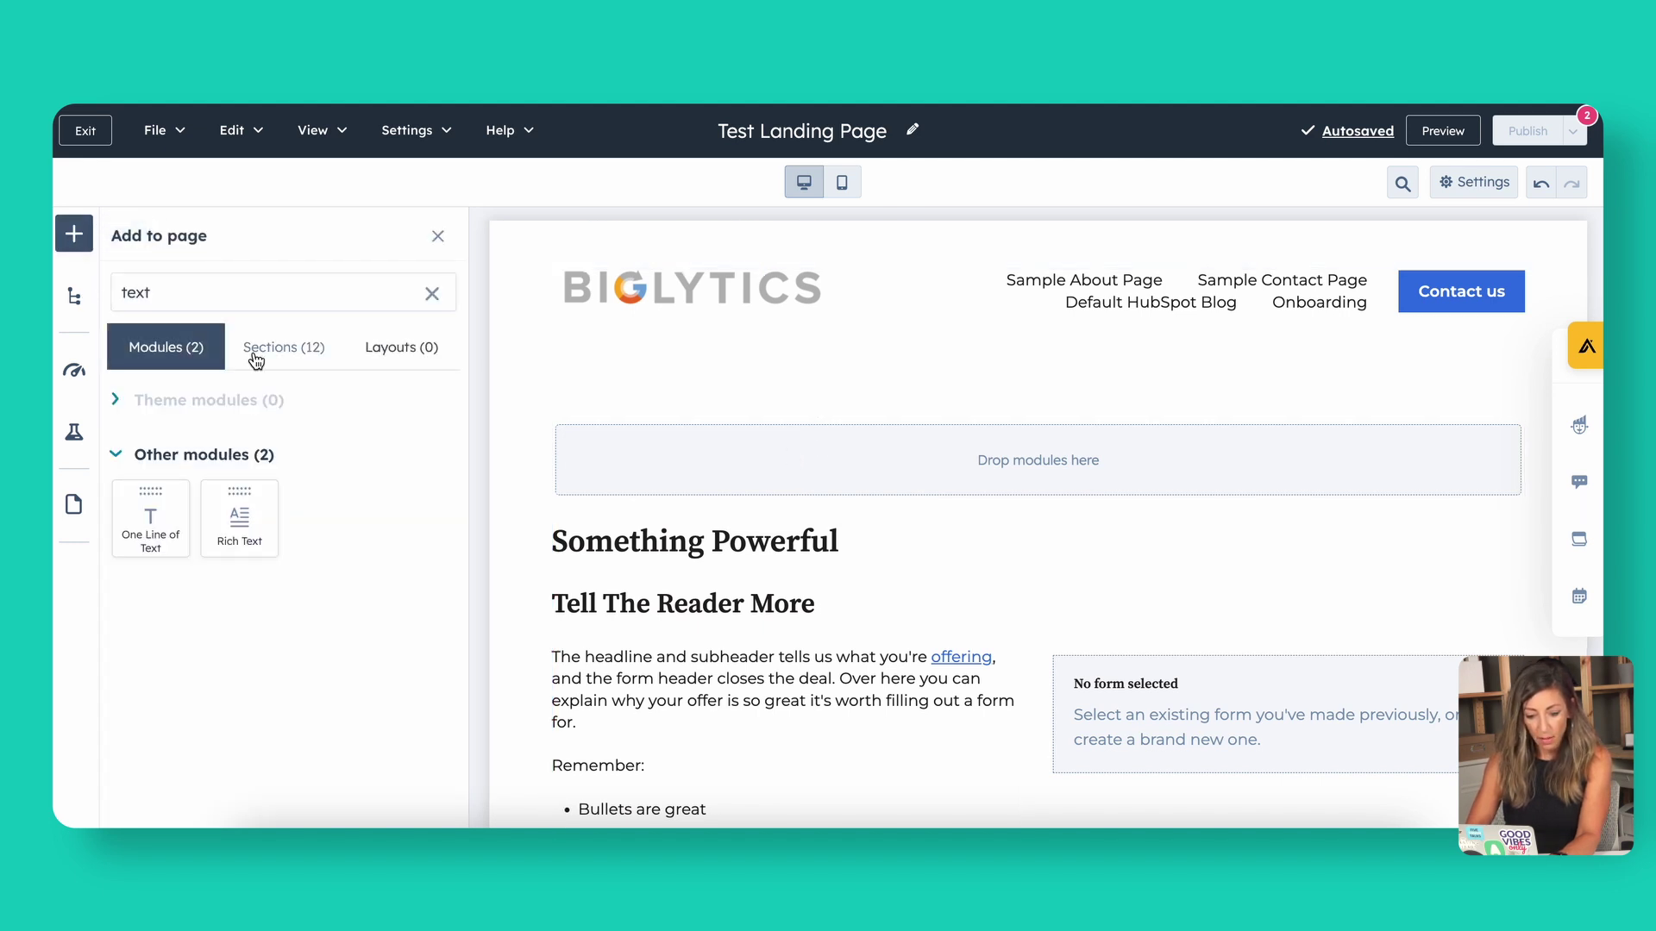
key(BackSpace)
key(BackSpace)
key(BackSpace)
key(BackSpace)
text(image)
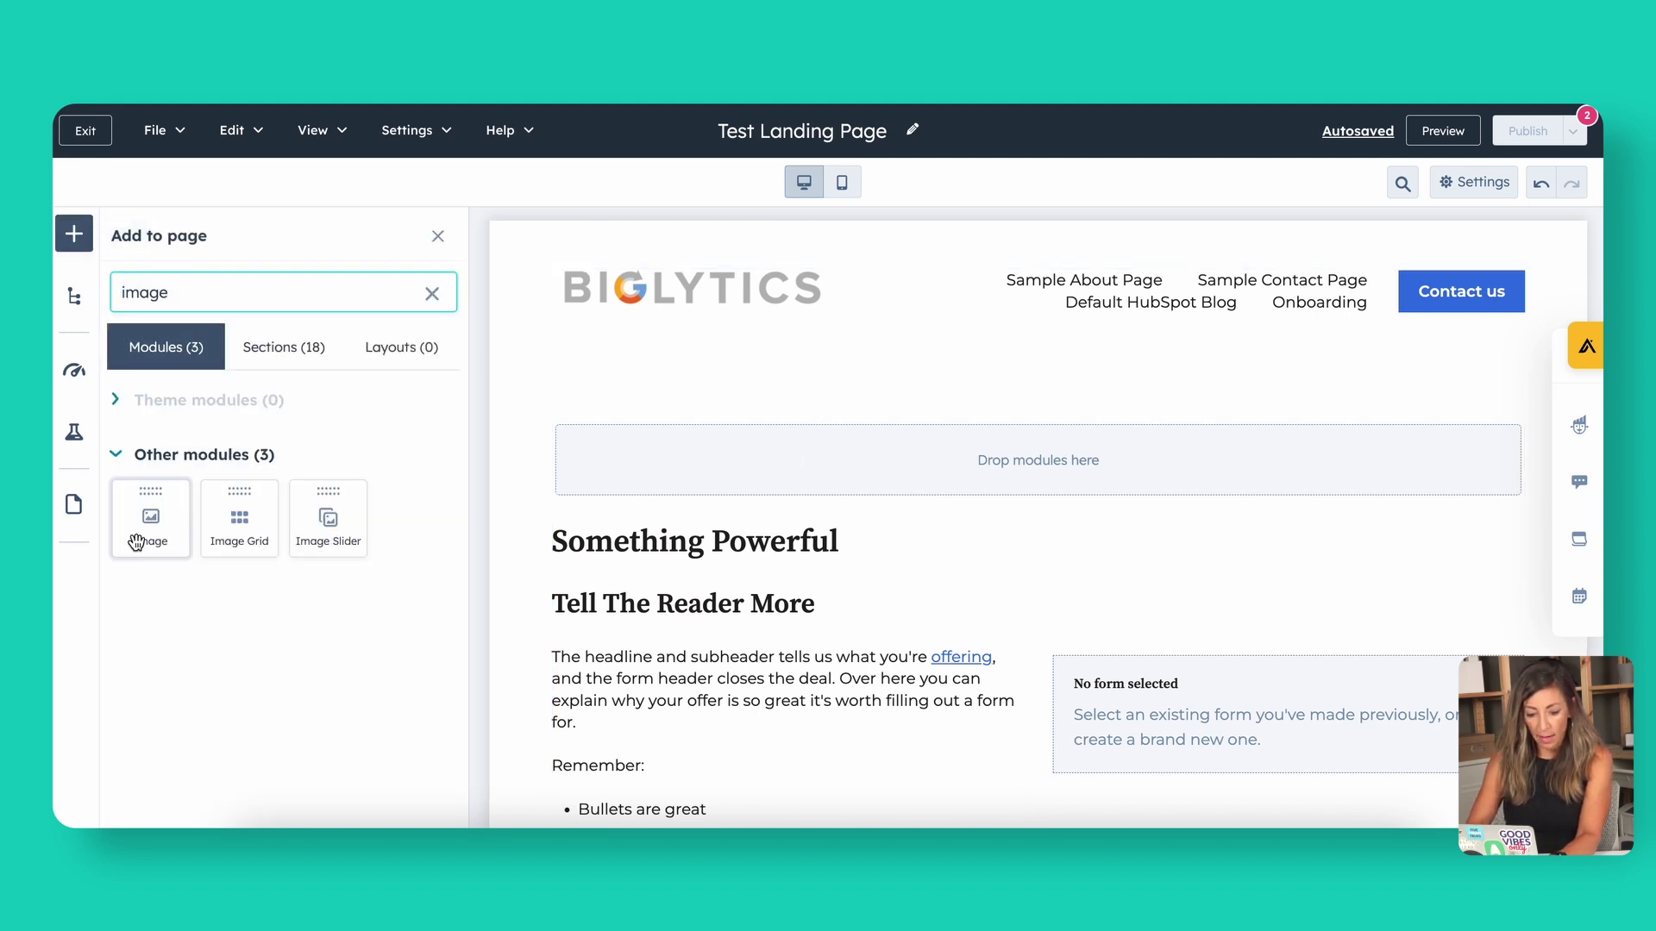
drag(326, 520, 764, 481)
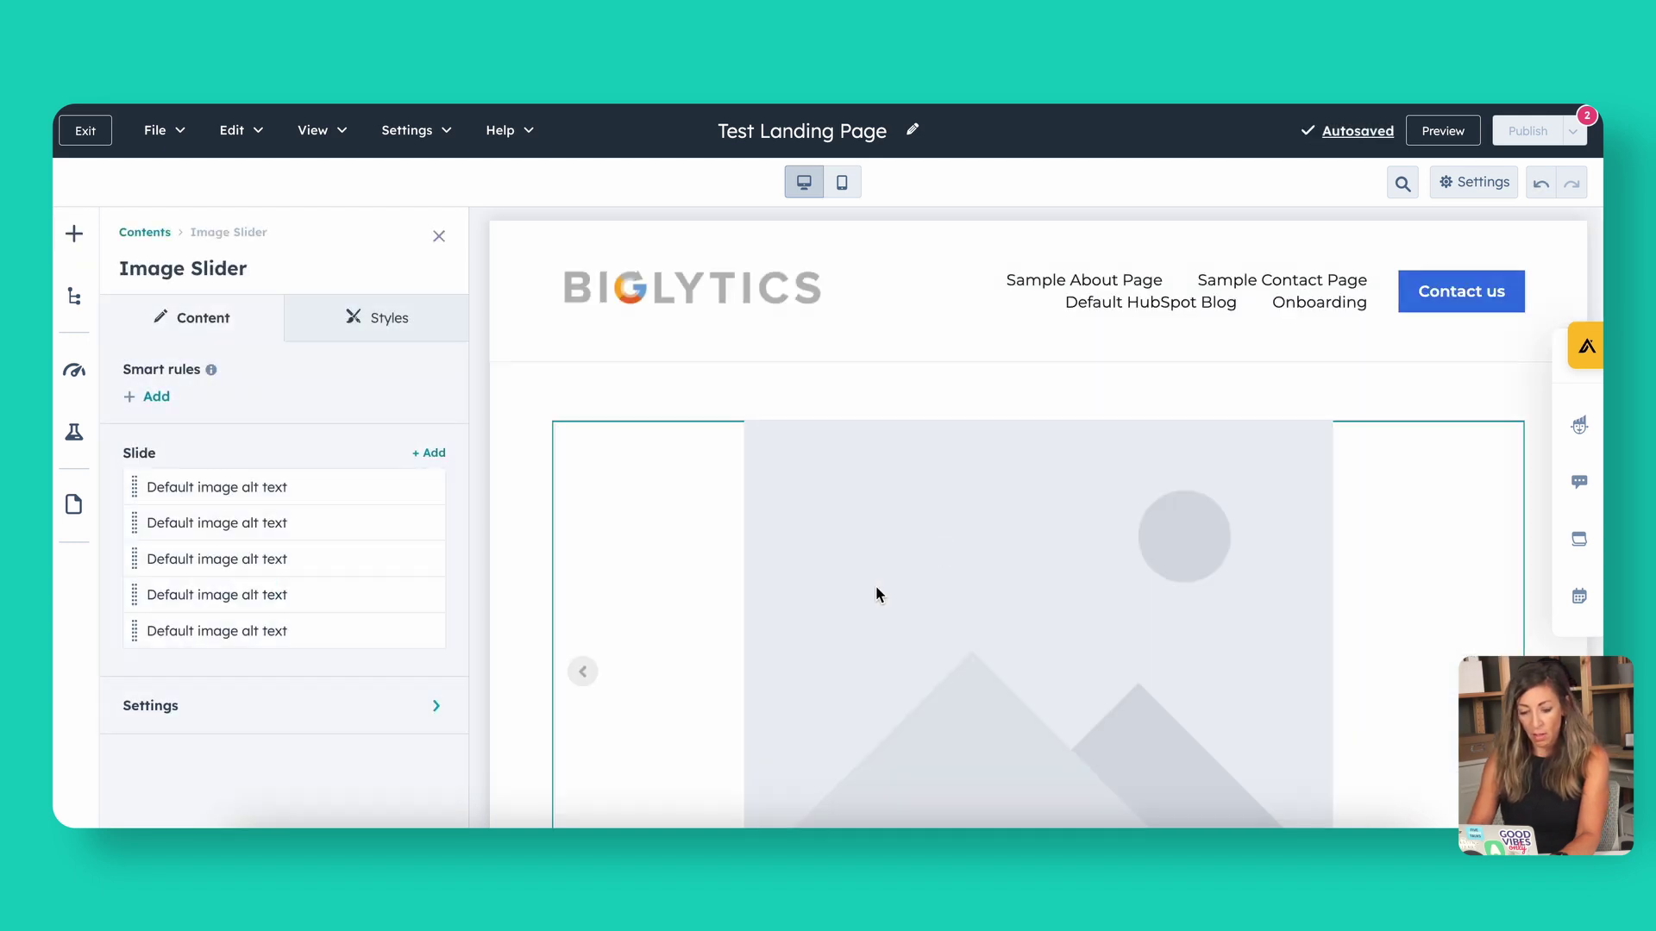
Delete four of the image slider's five default slides, leaving a single slide.
scroll(945, 583, down, 3)
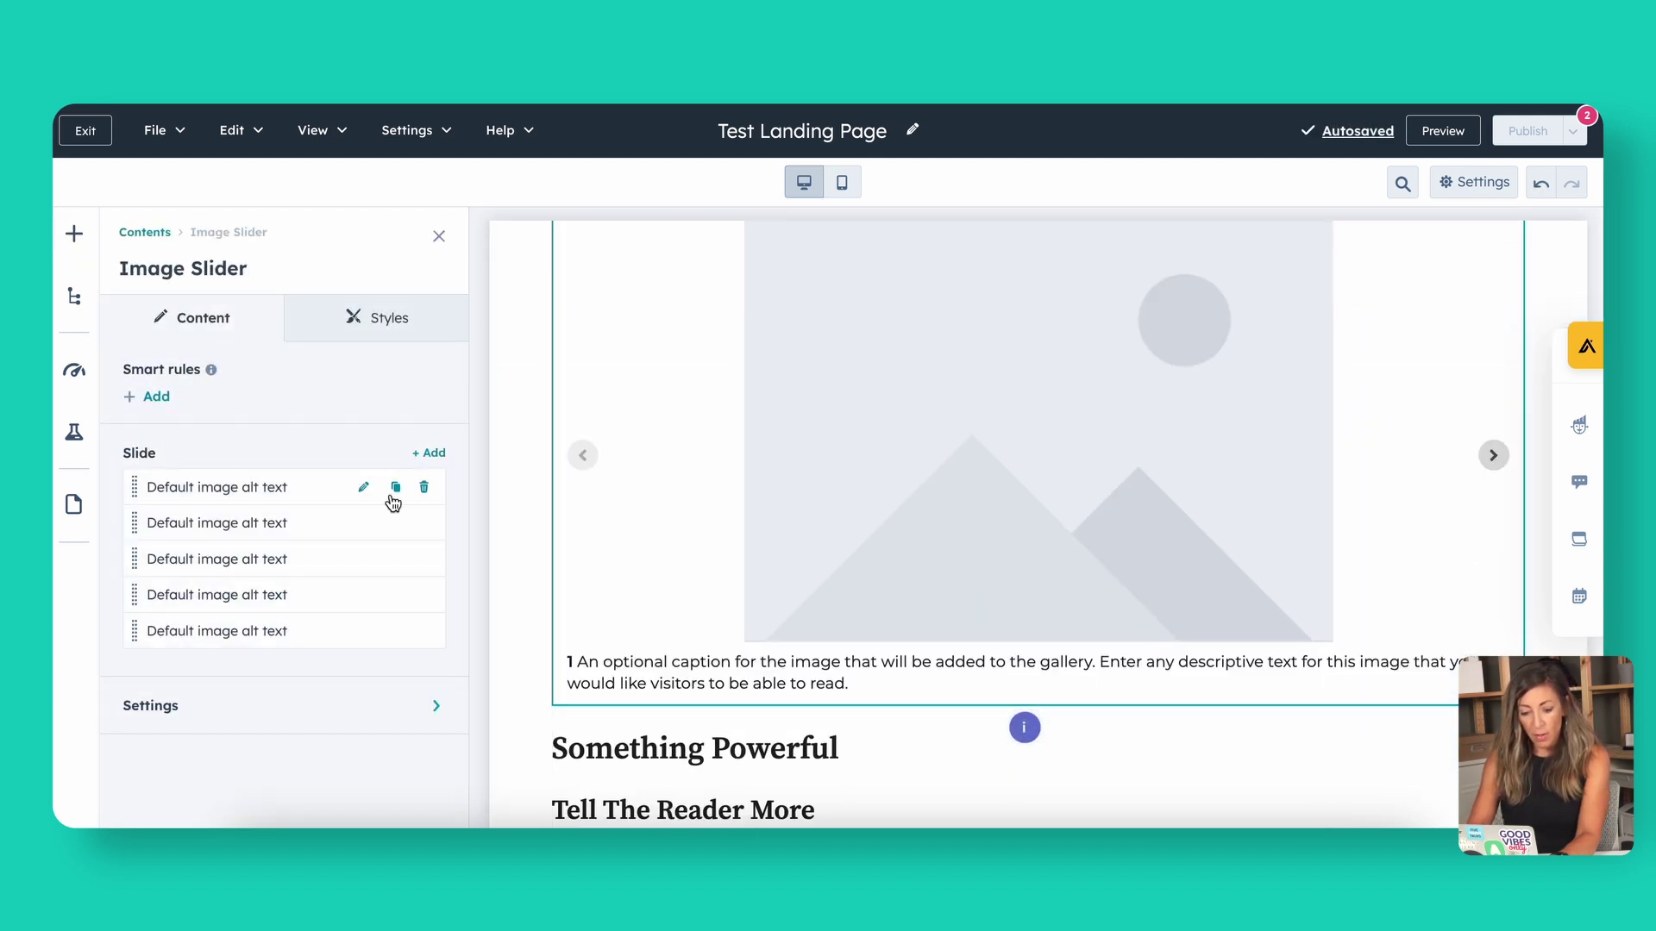
click(425, 488)
click(424, 489)
click(425, 488)
click(424, 489)
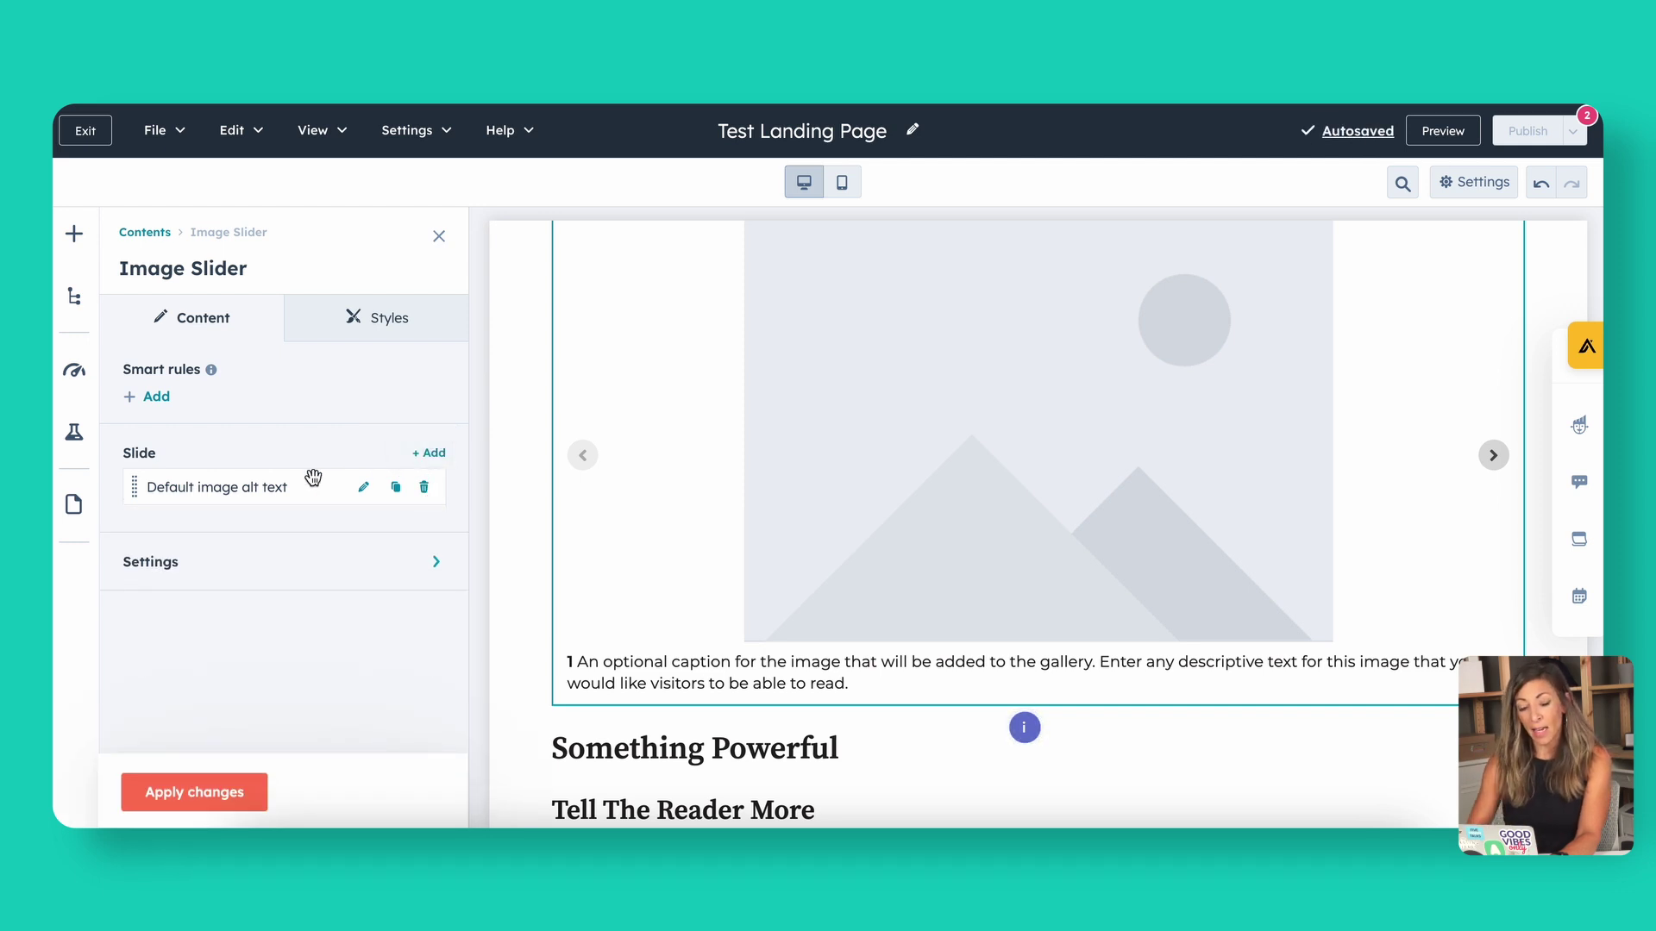
Set the remaining slide's image to the recently uploaded picture of a person speaking into a loudspeaker.
click(363, 488)
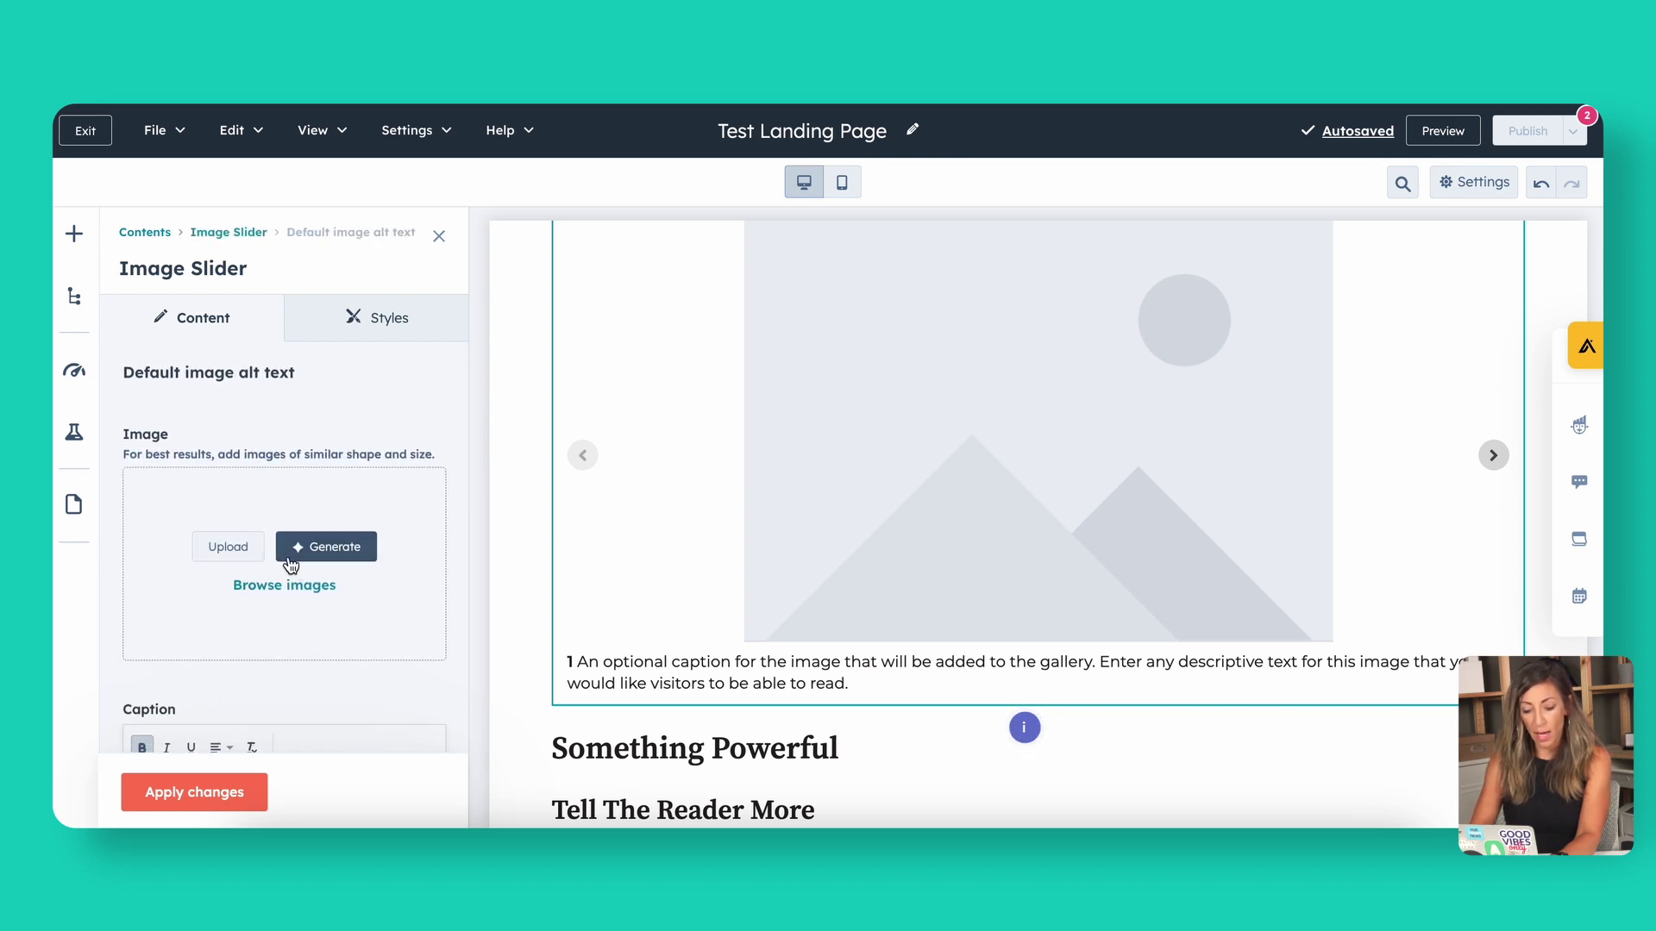
click(302, 586)
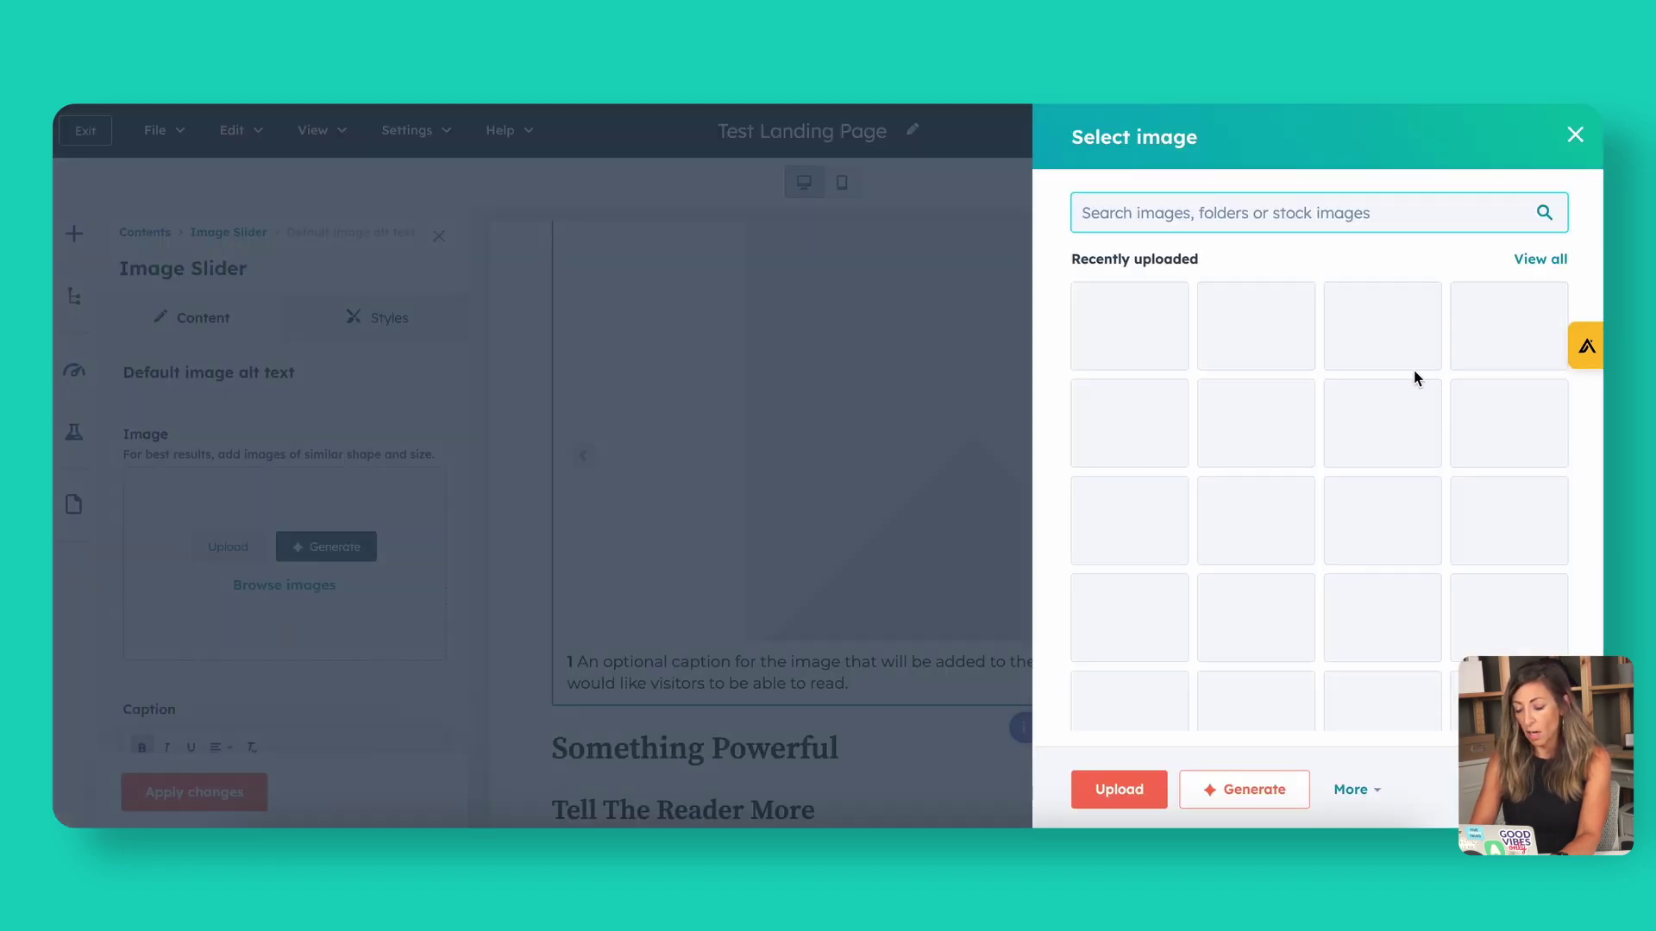
click(1150, 347)
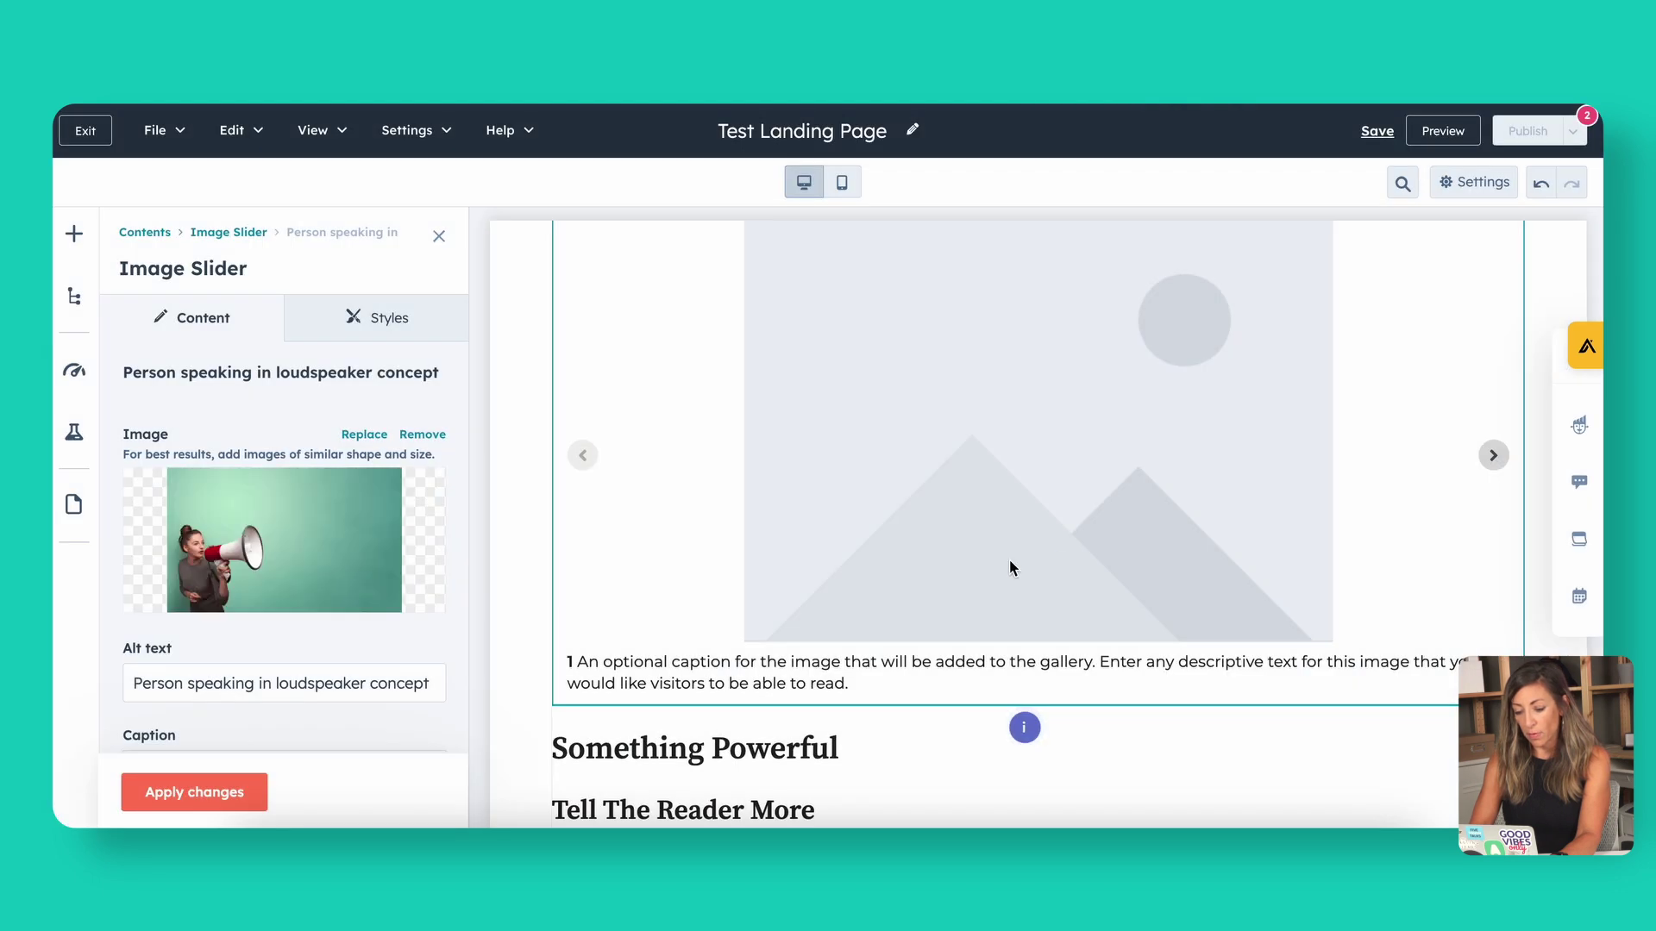
Clear the slide's placeholder caption and apply the image slider changes.
scroll(415, 644, down, 5)
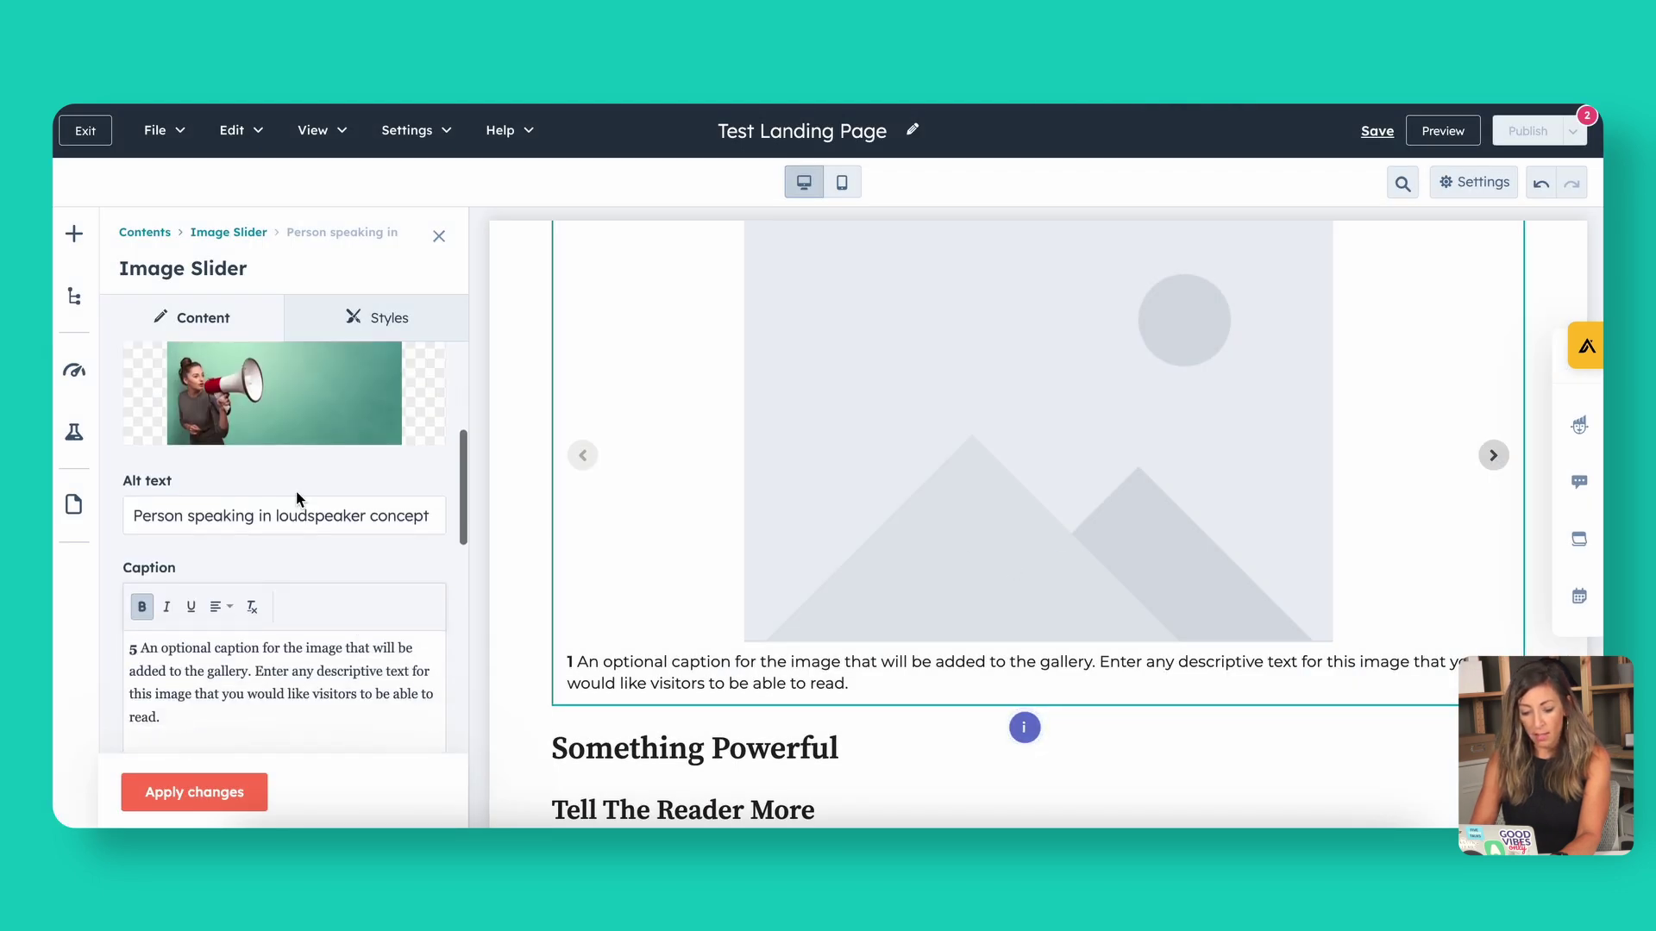
drag(196, 632, 115, 564)
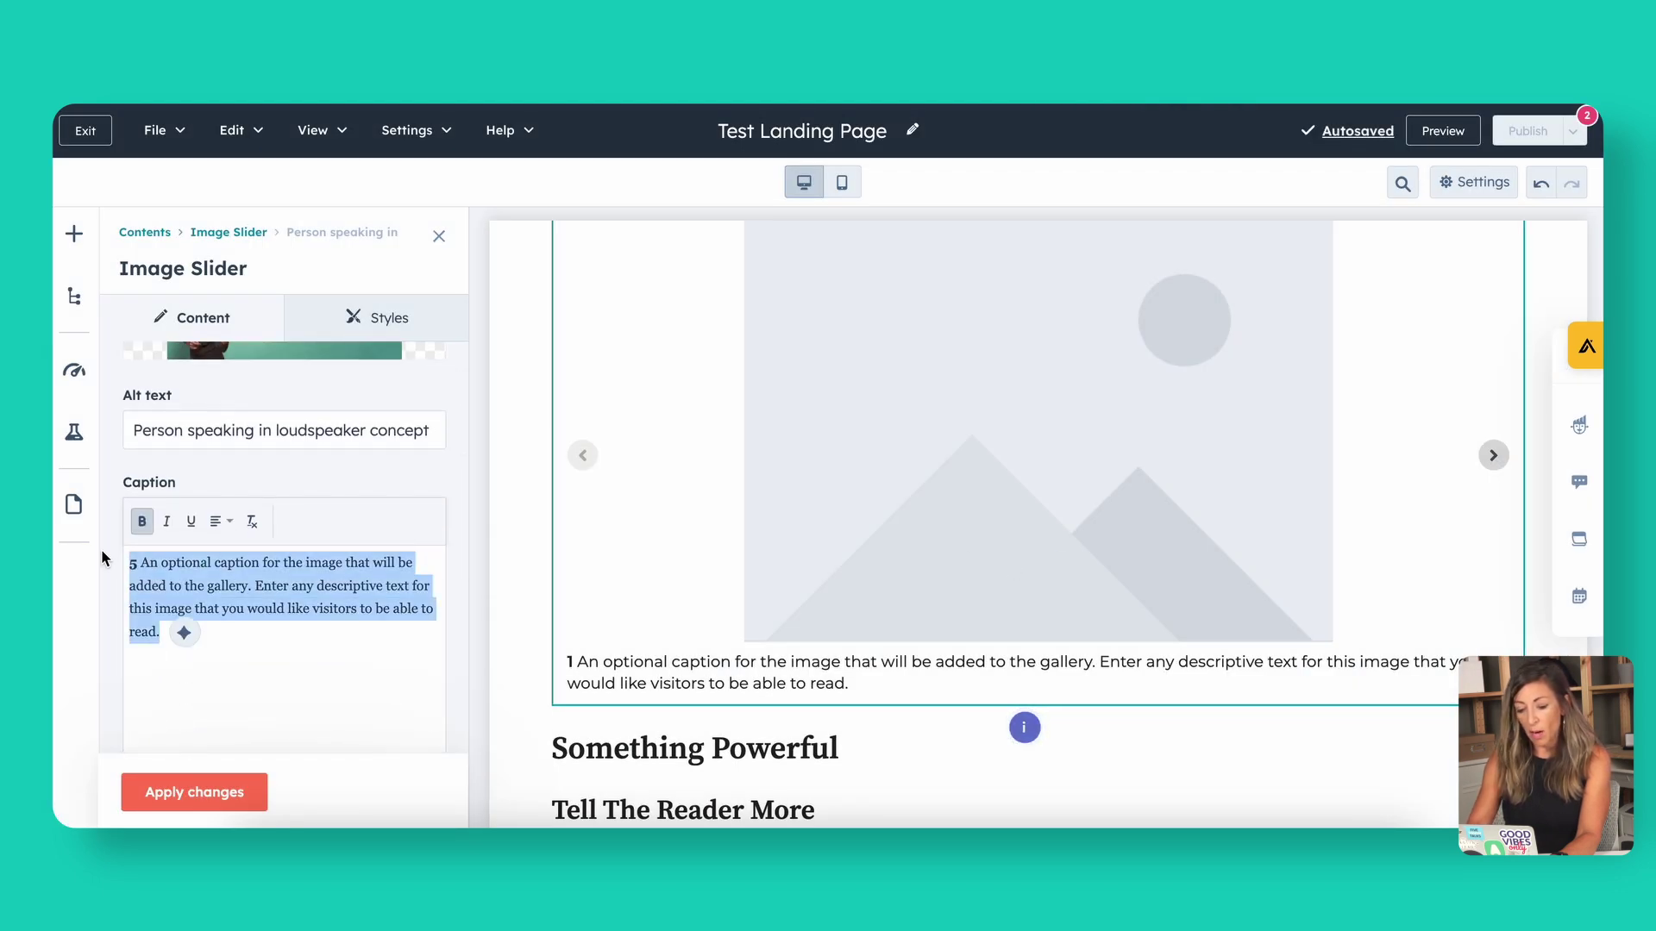
key(BackSpace)
click(222, 788)
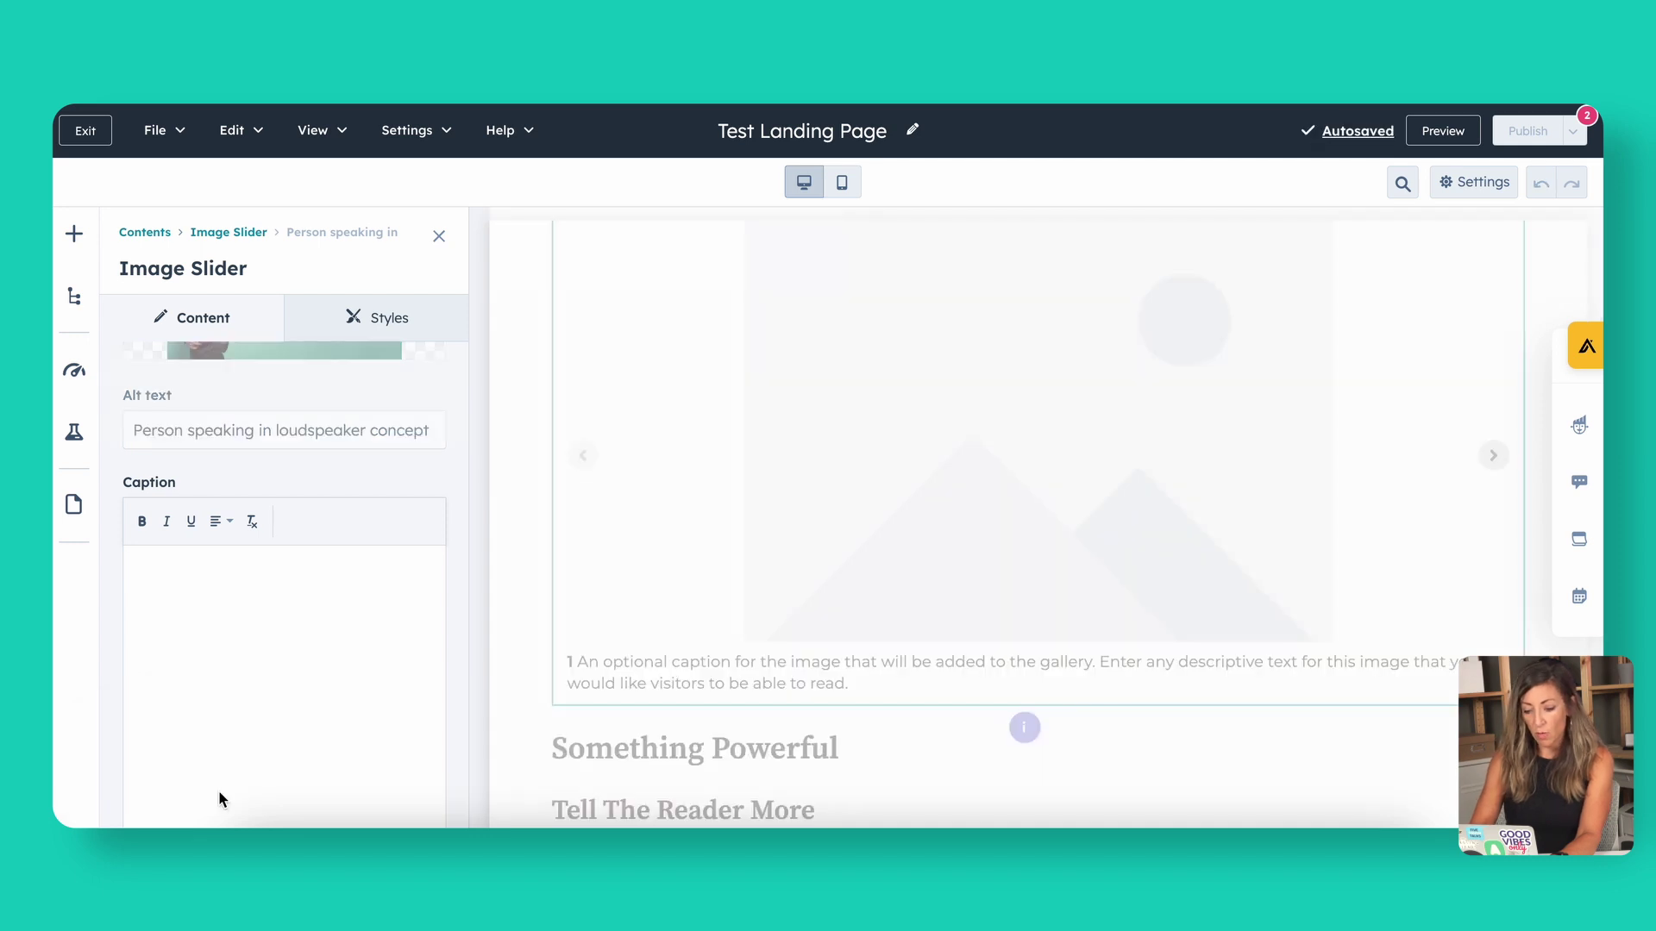
Replace the rich text placeholder with "Download our free ebook and learn more about how to use HubSpot for landing pages!".
scroll(1130, 591, down, 7)
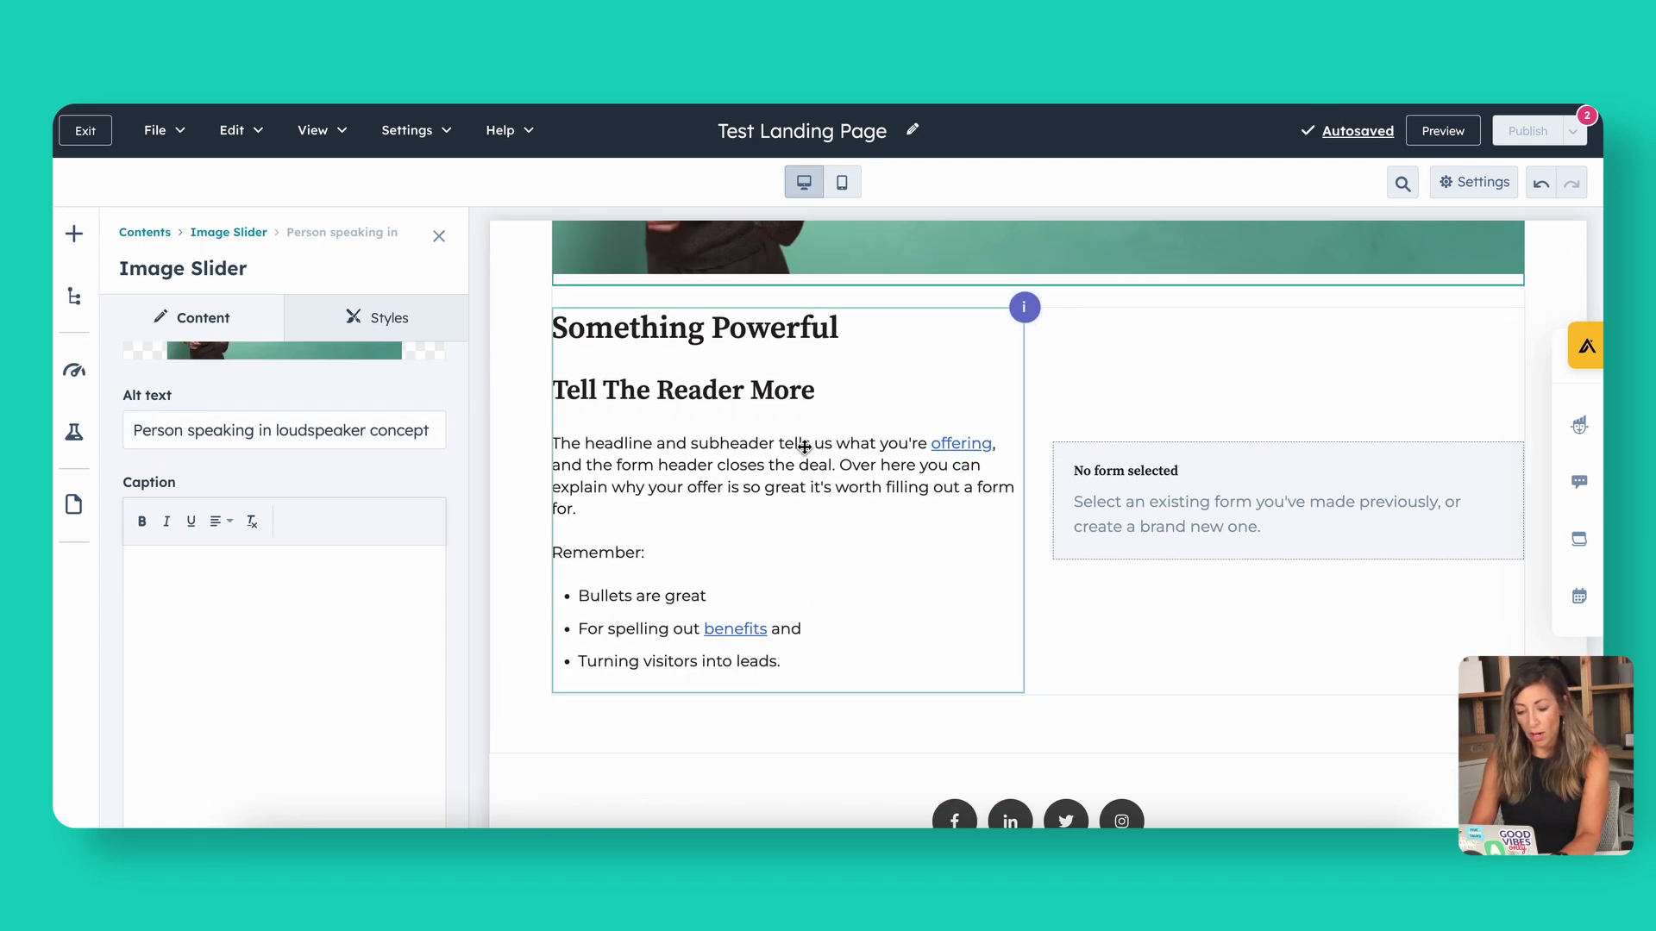
click(846, 594)
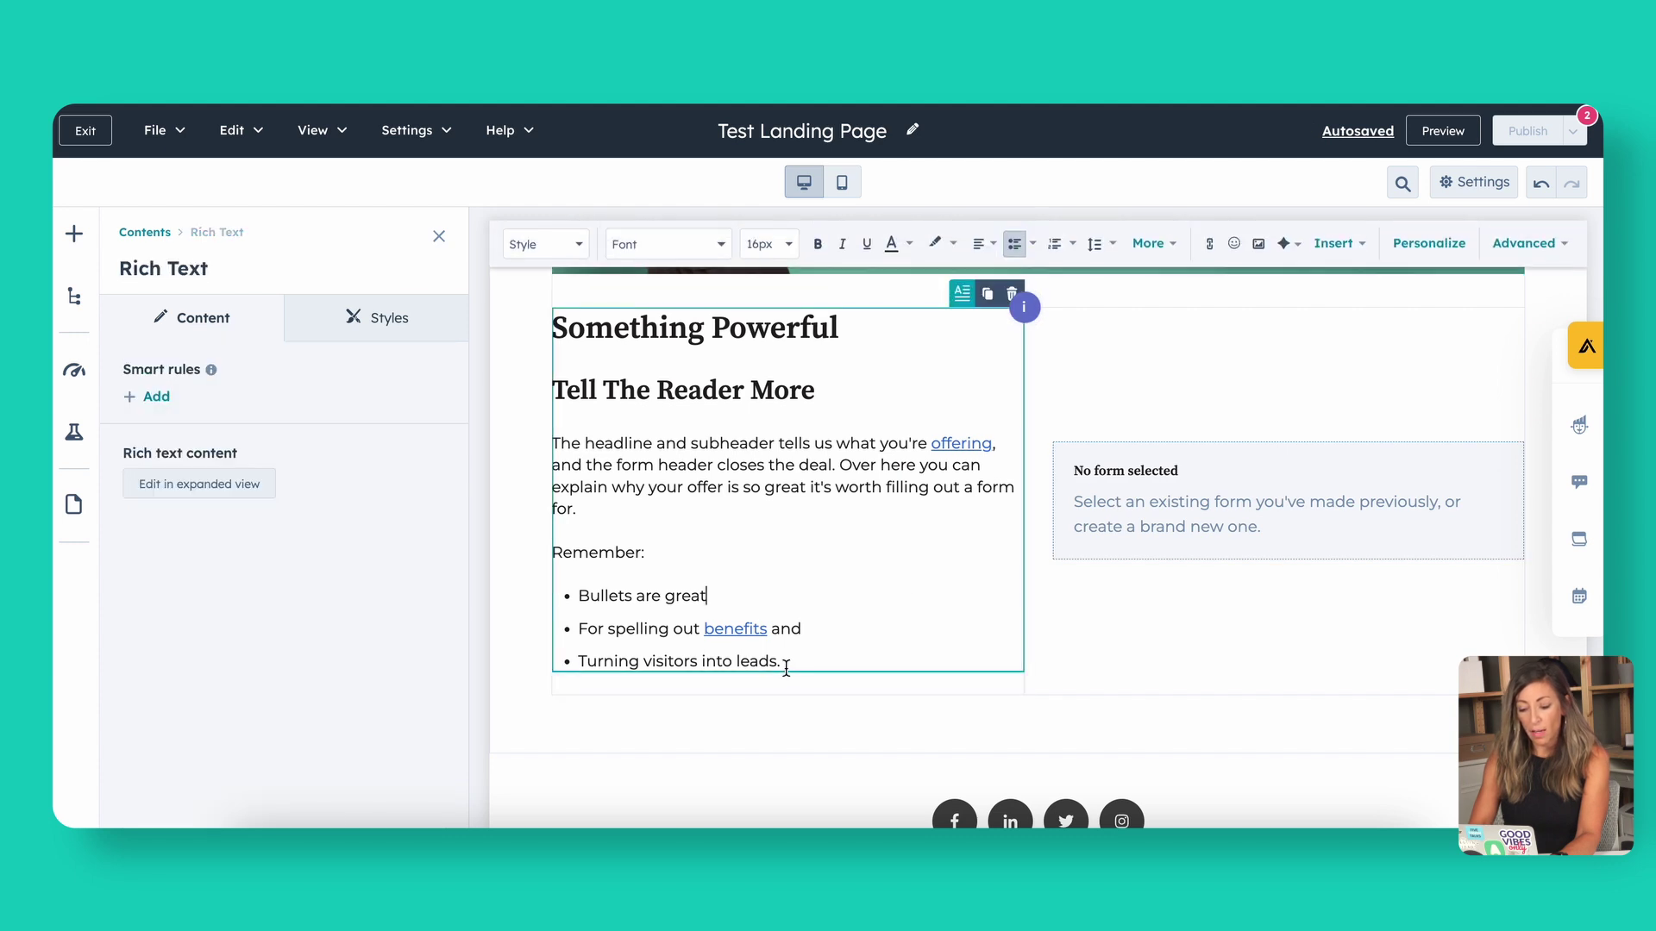
key(ctrl+a)
key(BackSpace)
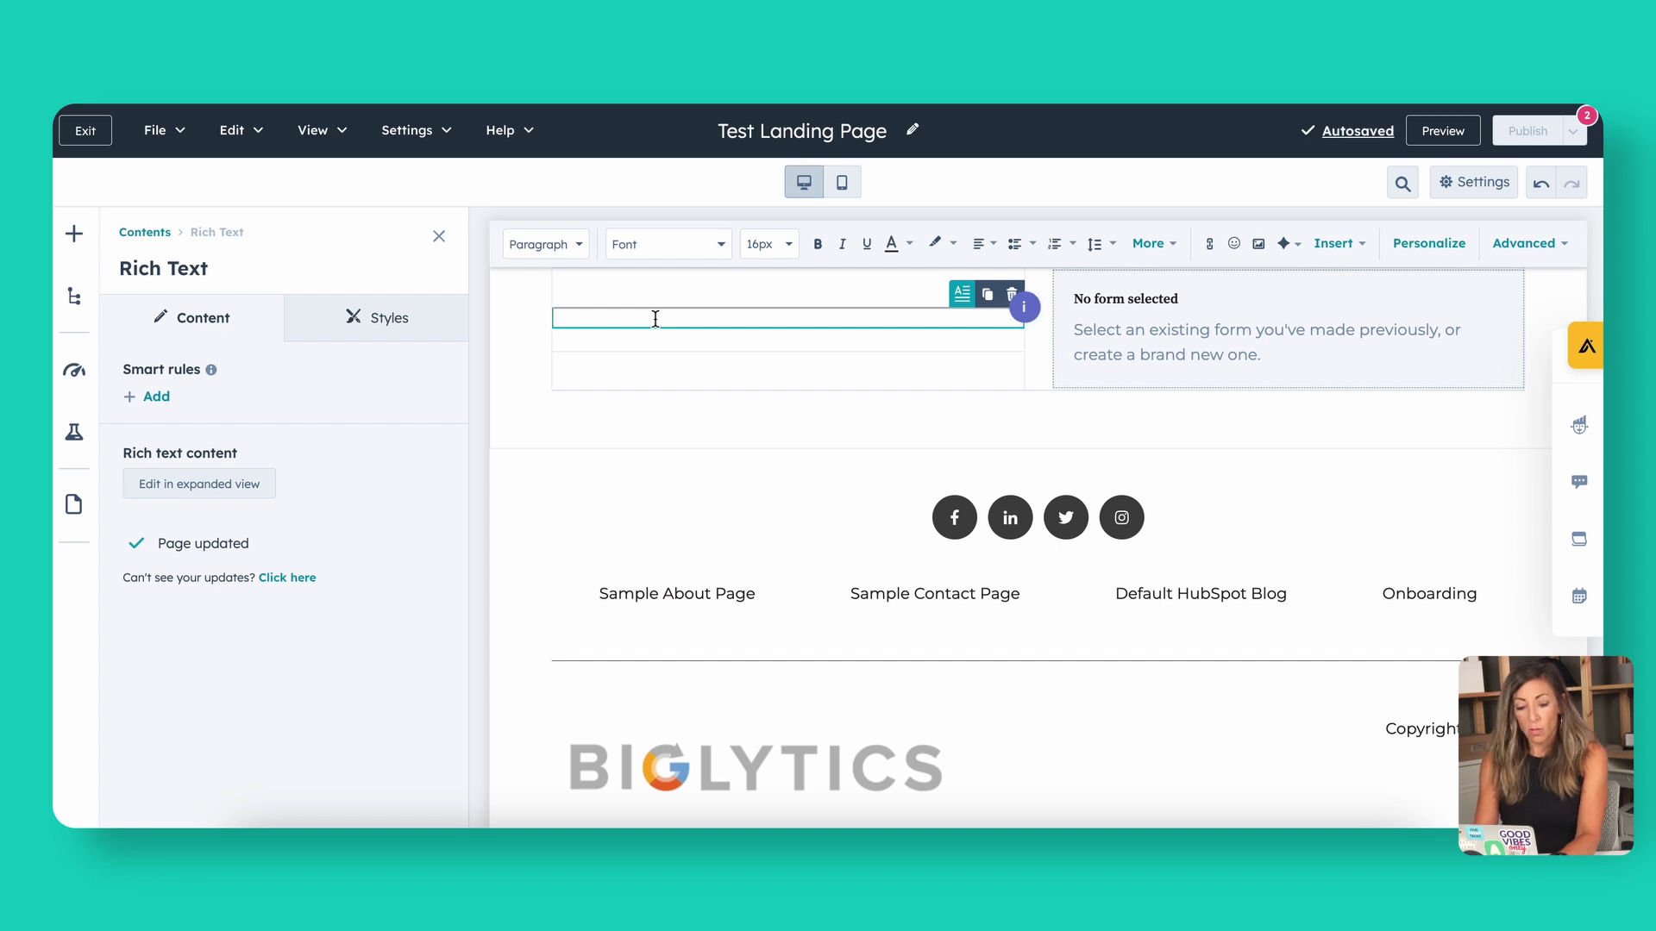
text(Download our free ebook and learn more about how )
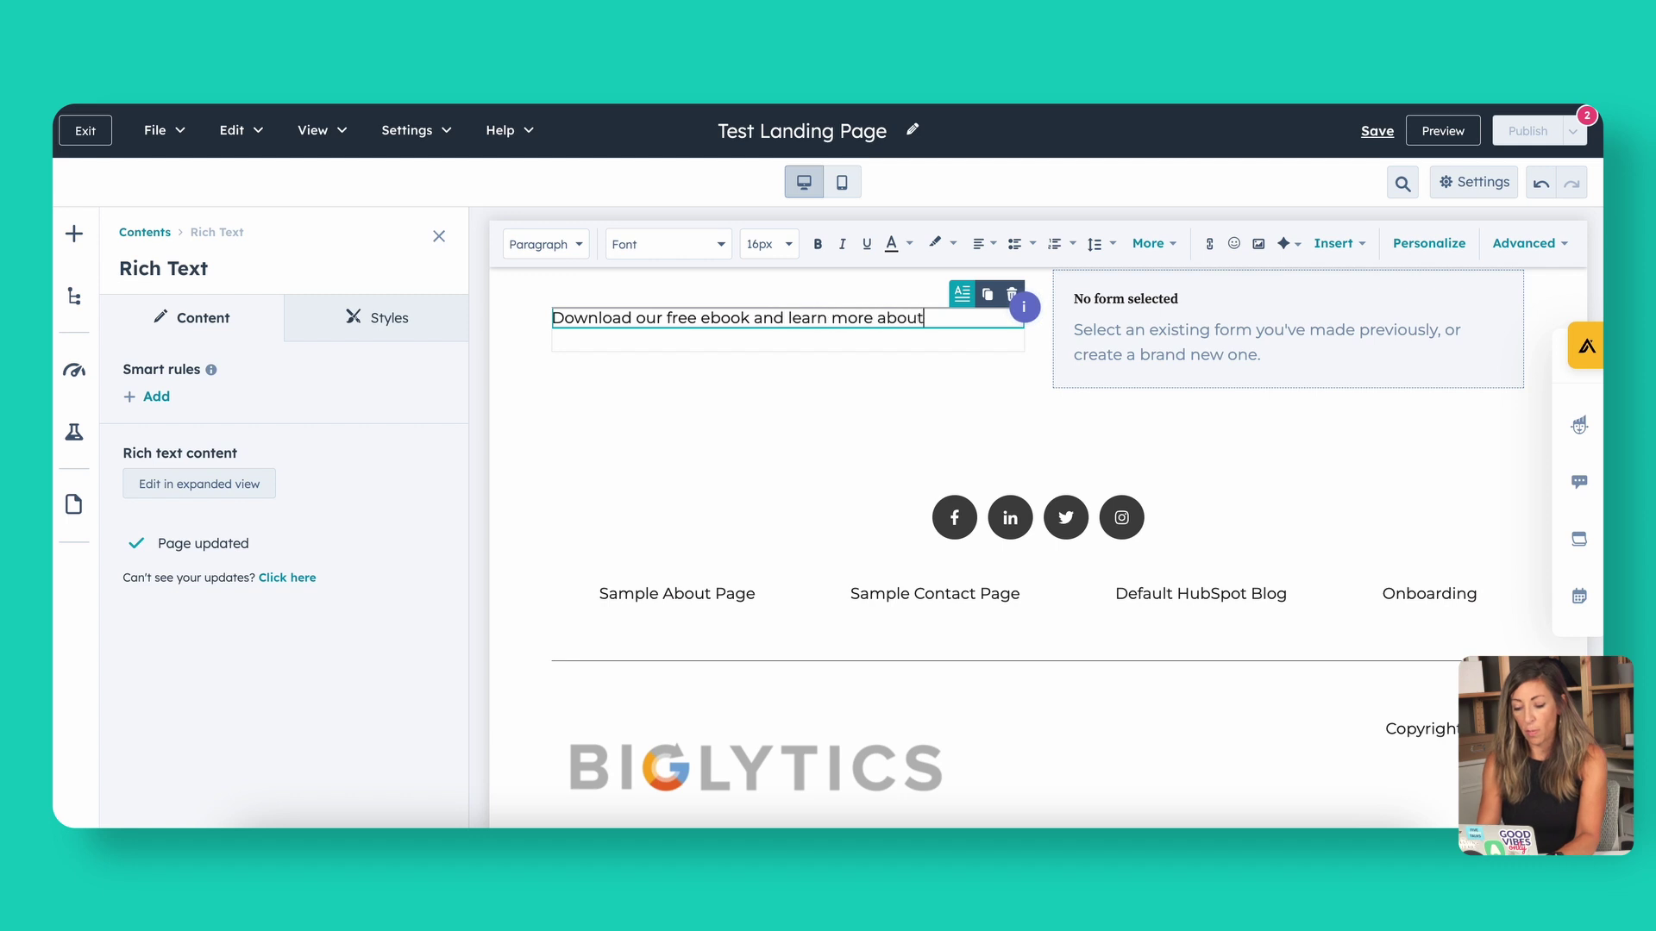
text(to use HubSpot for lai)
text(ding pages!)
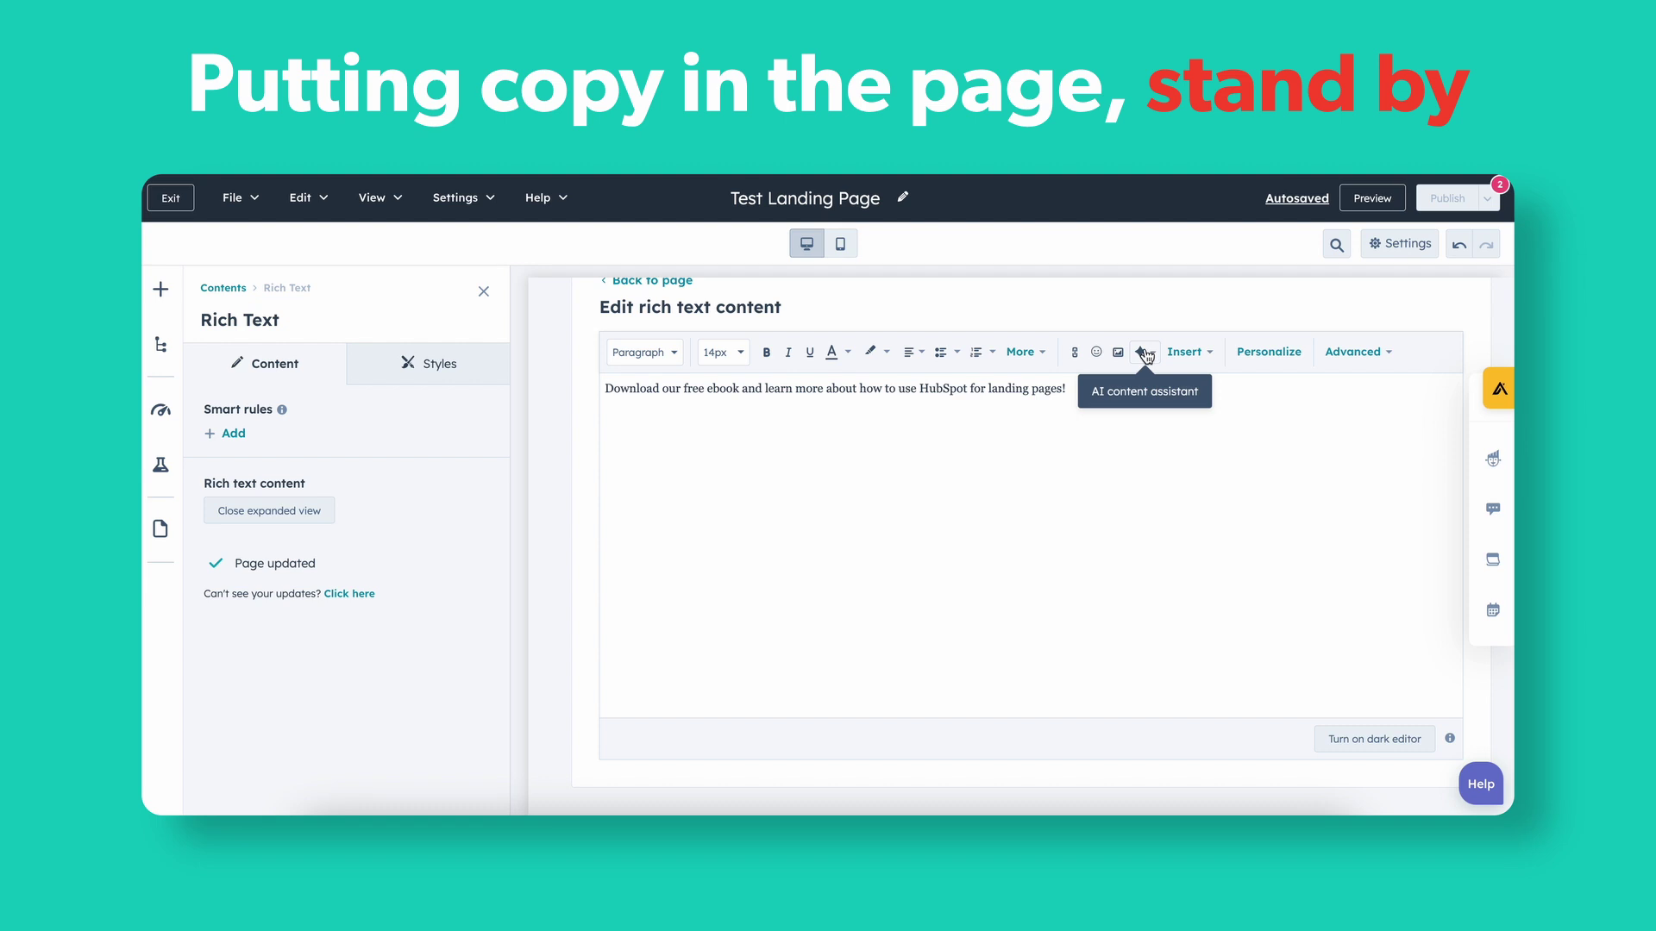
Generate a paragraph in the rich text with the AI content assistant, using the prompt "list benefits of downloading my landing page guide".
click(1144, 353)
text(list benefits of downloading mylanding page guide)
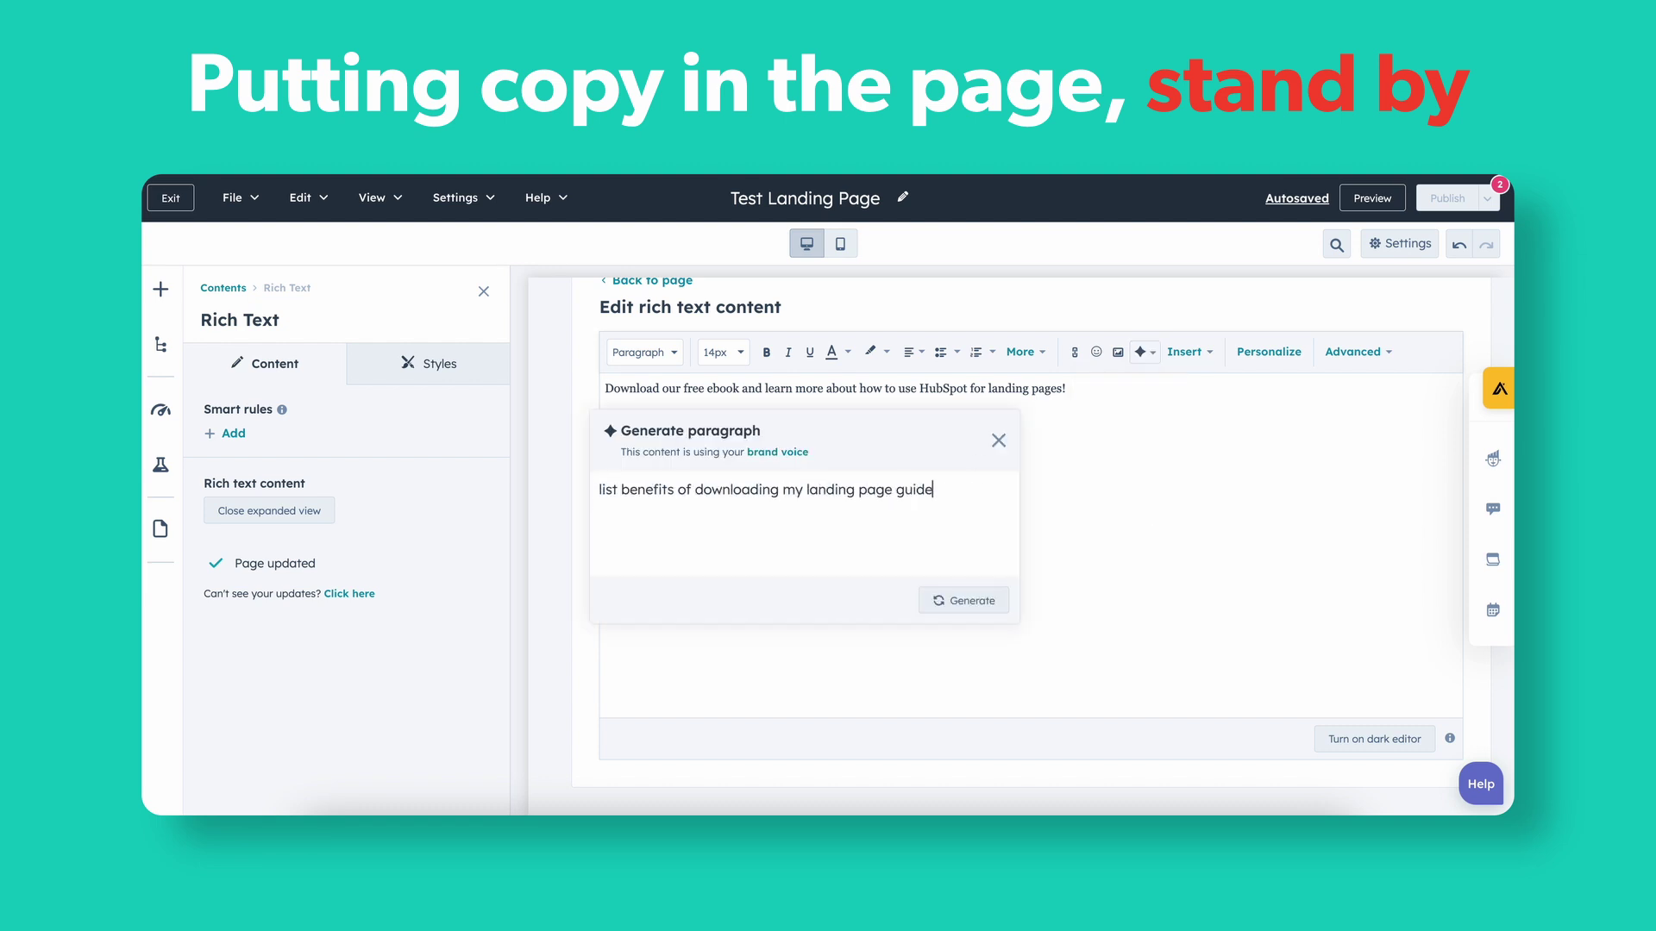
click(963, 600)
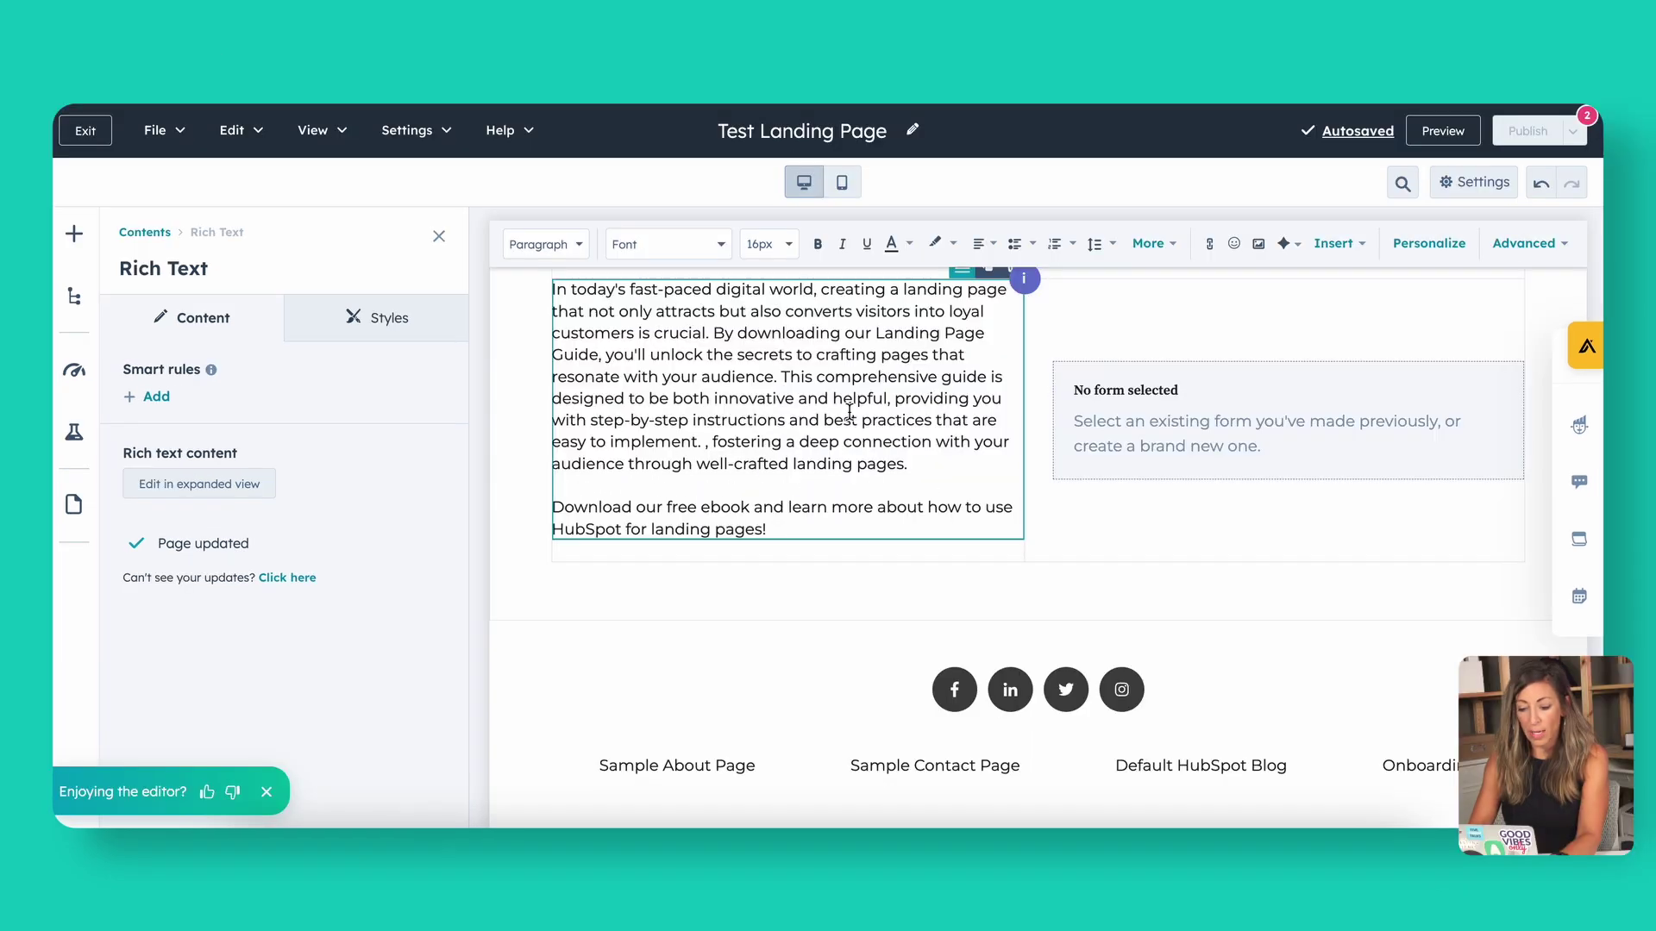
Search the modules for "text" and place a One Line of Text module directly above the rich text paragraph.
scroll(849, 412, up, 2)
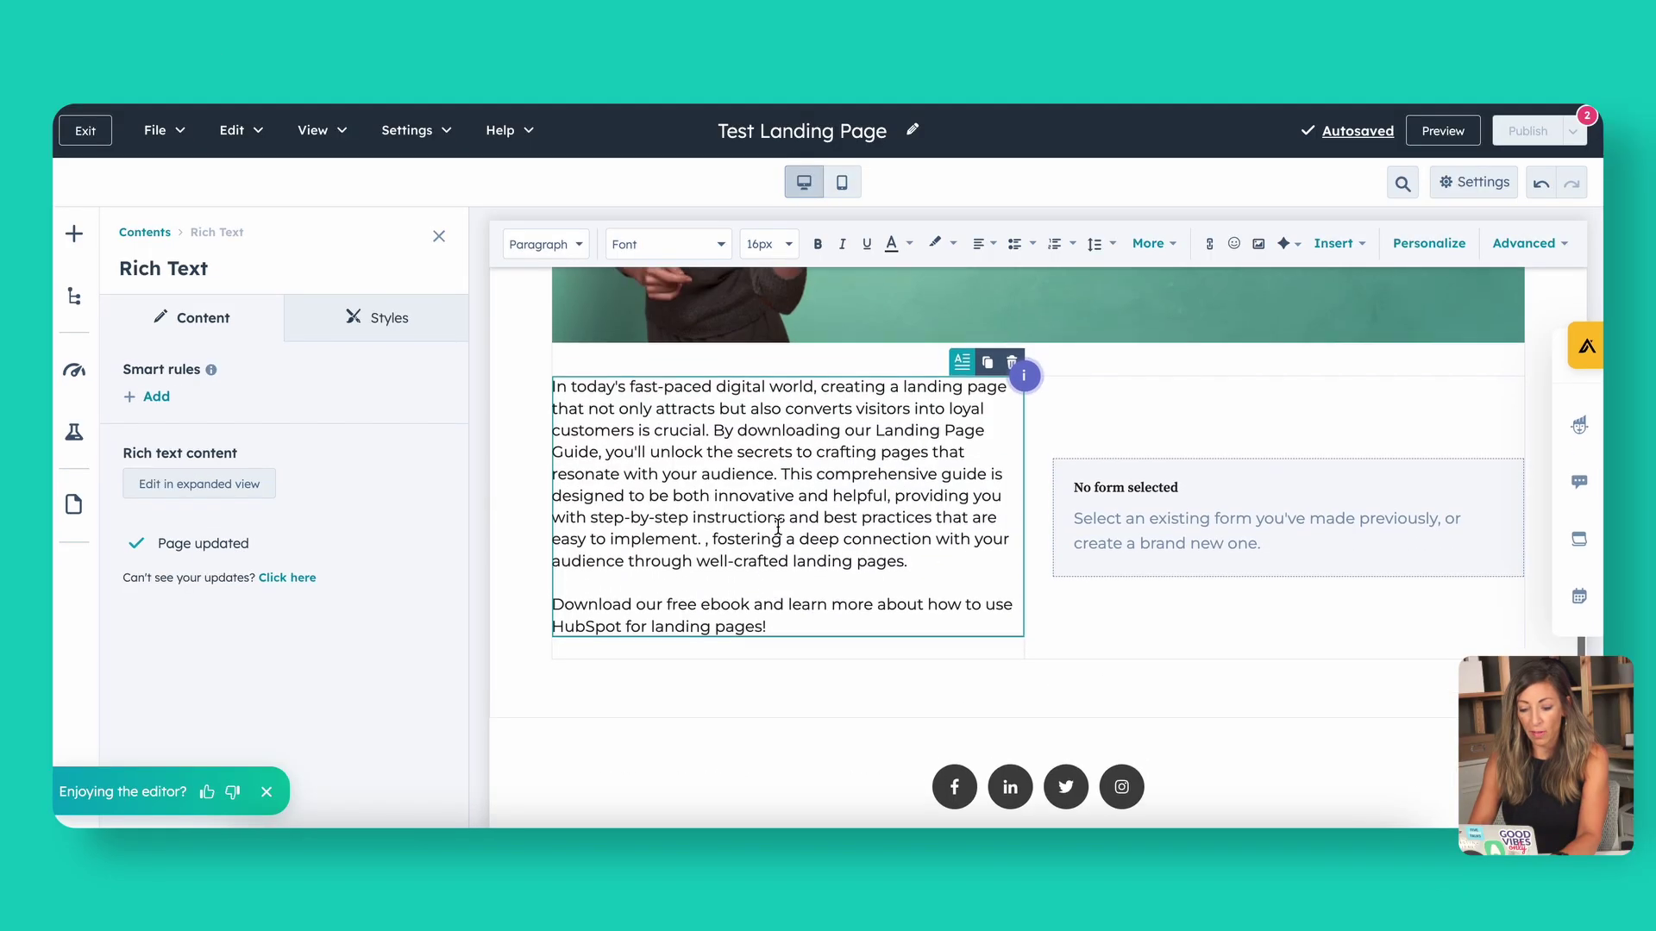
click(74, 234)
drag(192, 297, 86, 298)
text(head)
key(BackSpace)
key(BackSpace)
key(BackSpace)
key(BackSpace)
text(text)
drag(151, 518, 694, 416)
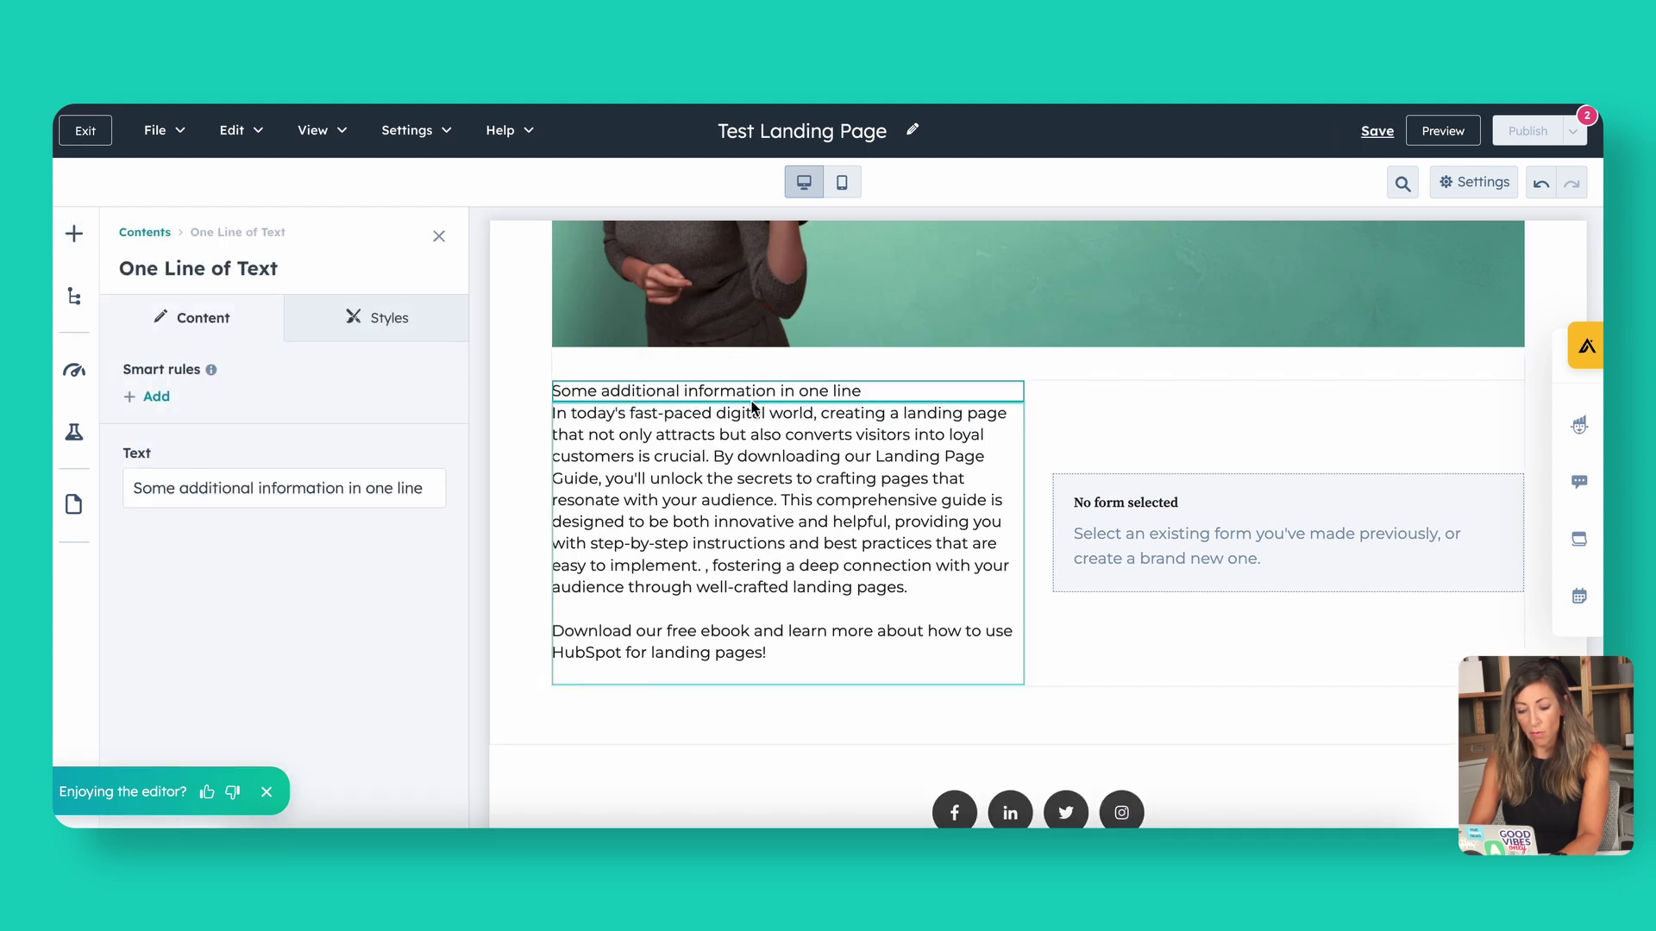
Replace the one-line module's placeholder text with "Don't miss this free resource".
triple_click(675, 391)
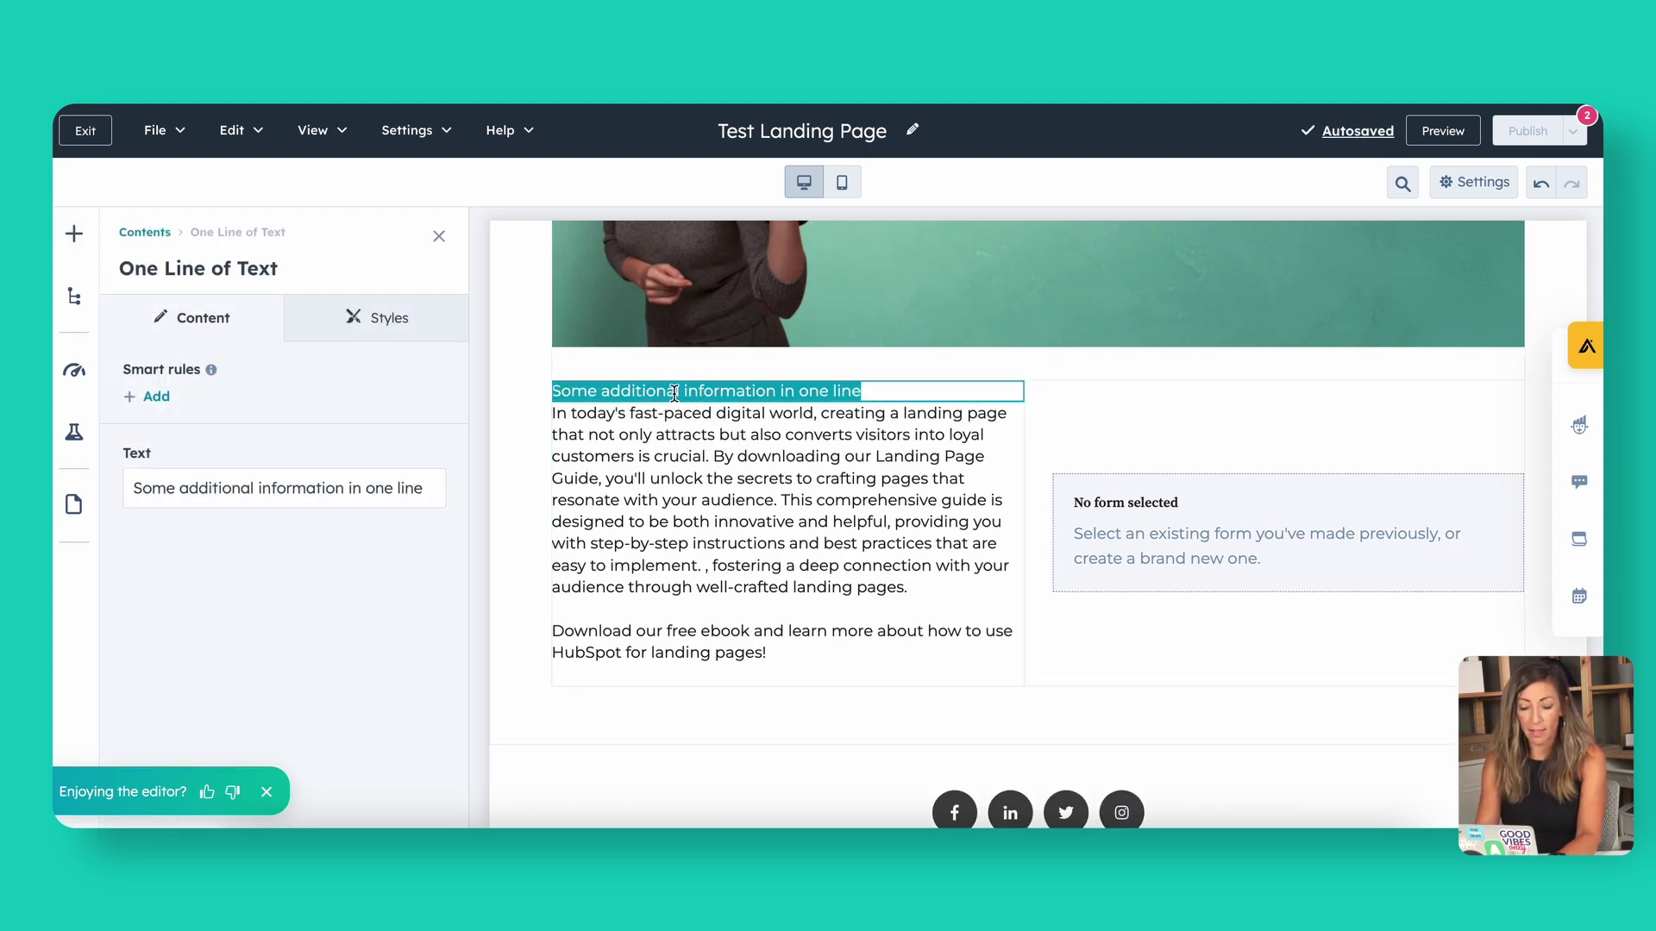
text(Don't miss)
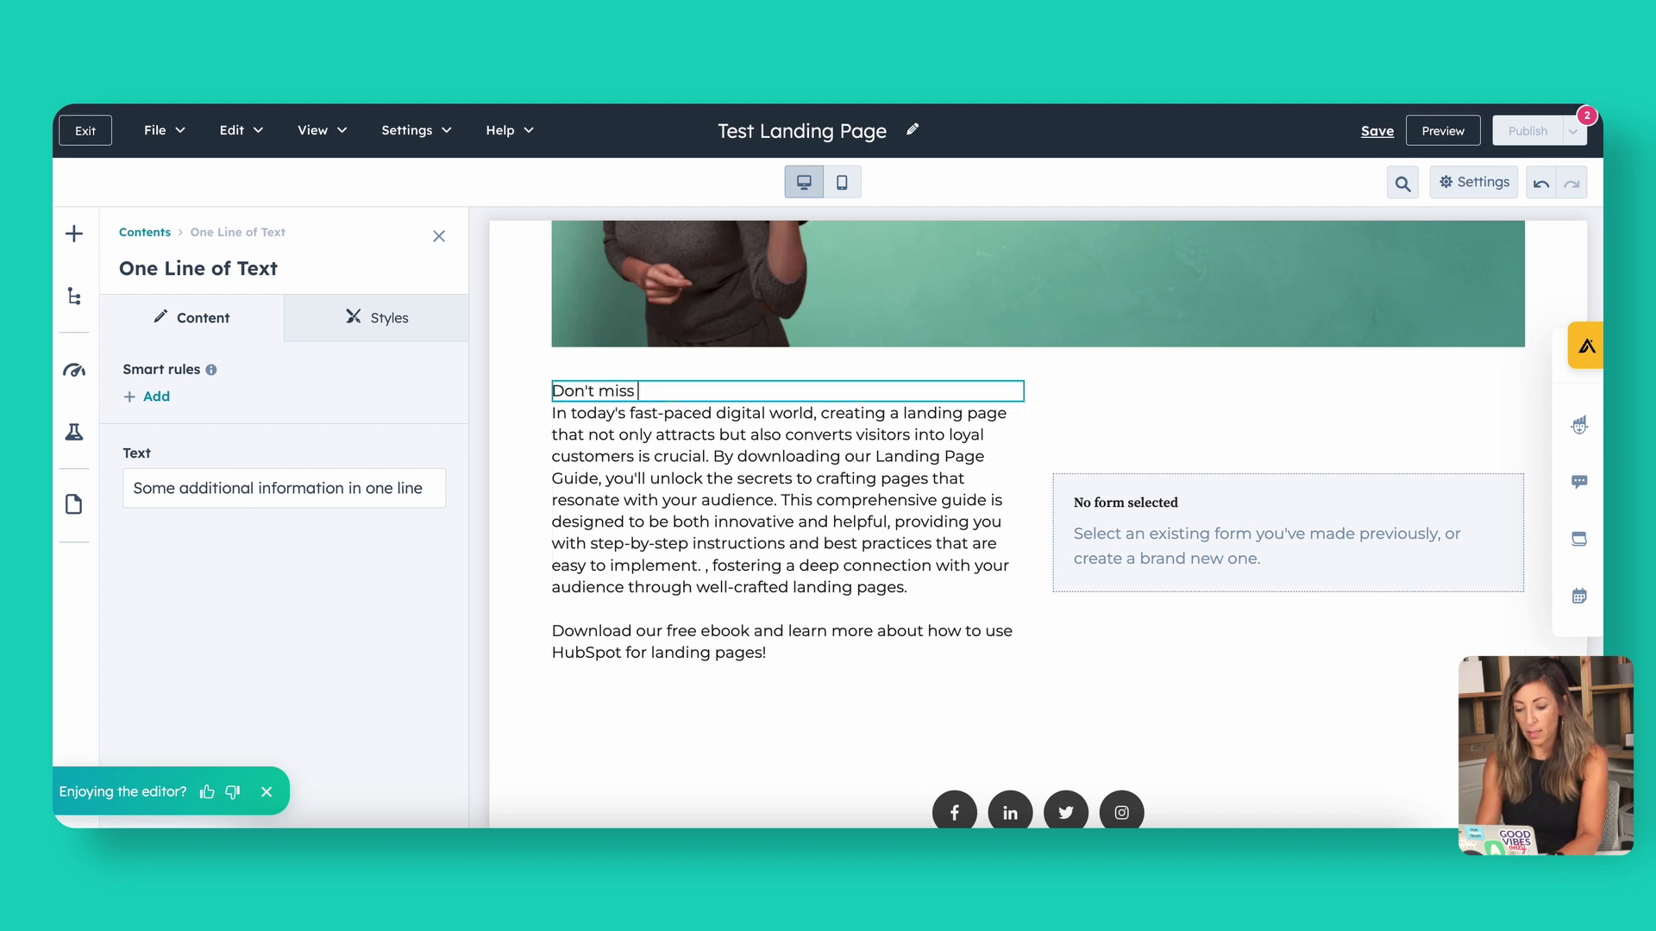
text( this free resource)
Style the one-line heading in bold Helvetica at size 50.
key(ctrl+a)
click(397, 332)
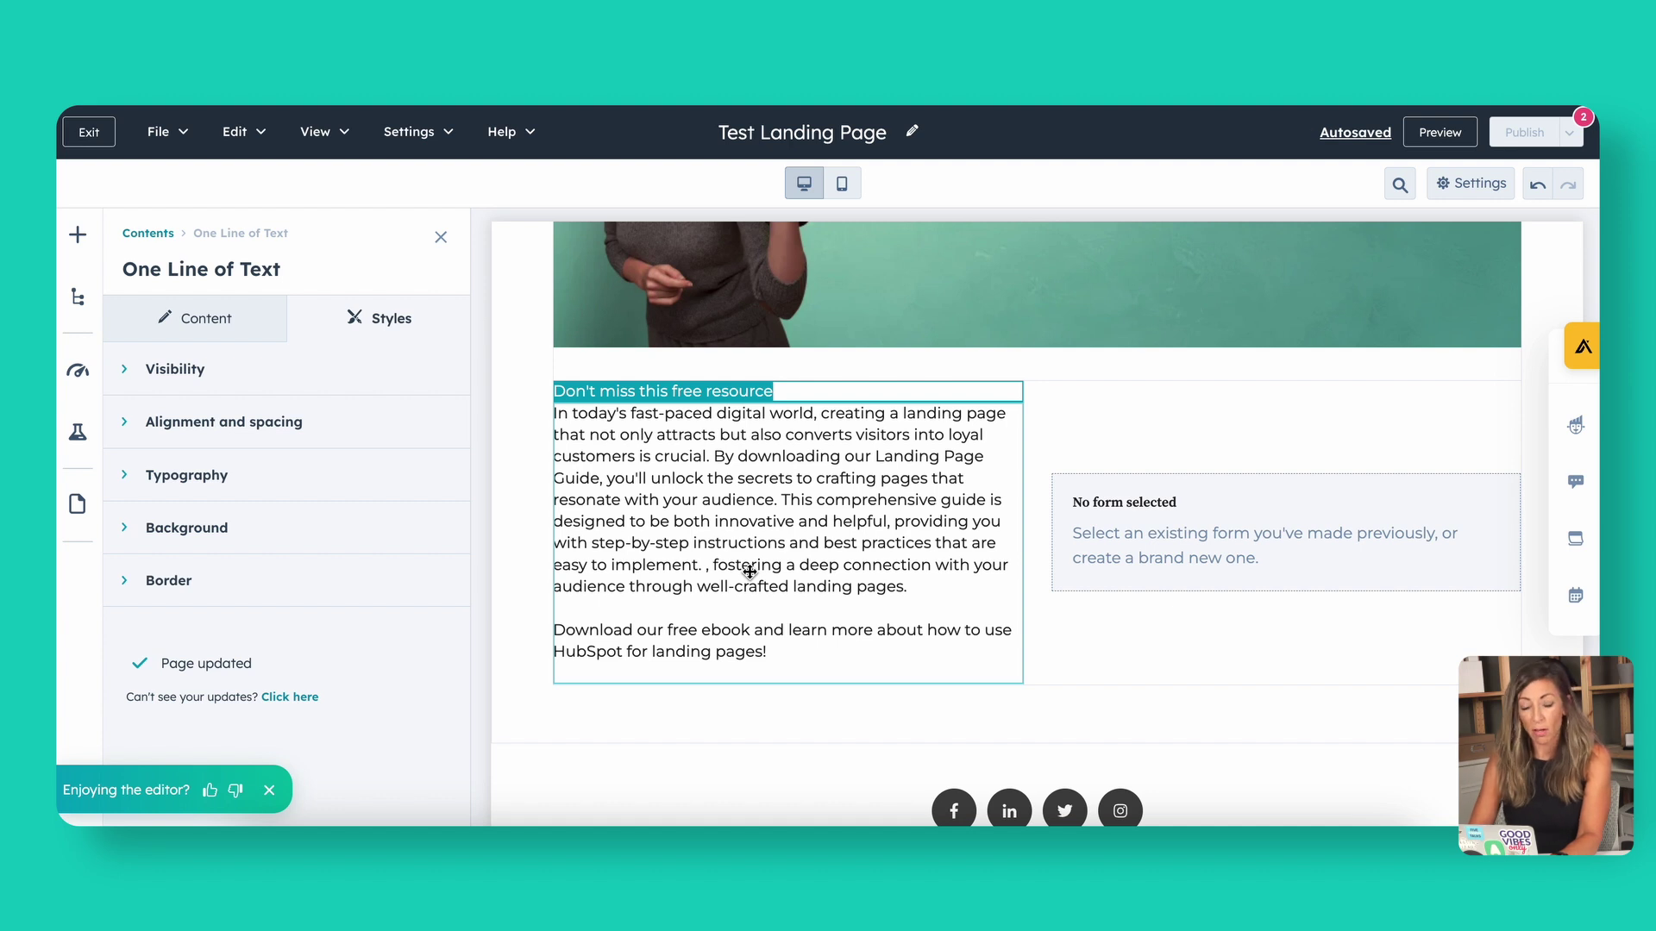
click(147, 474)
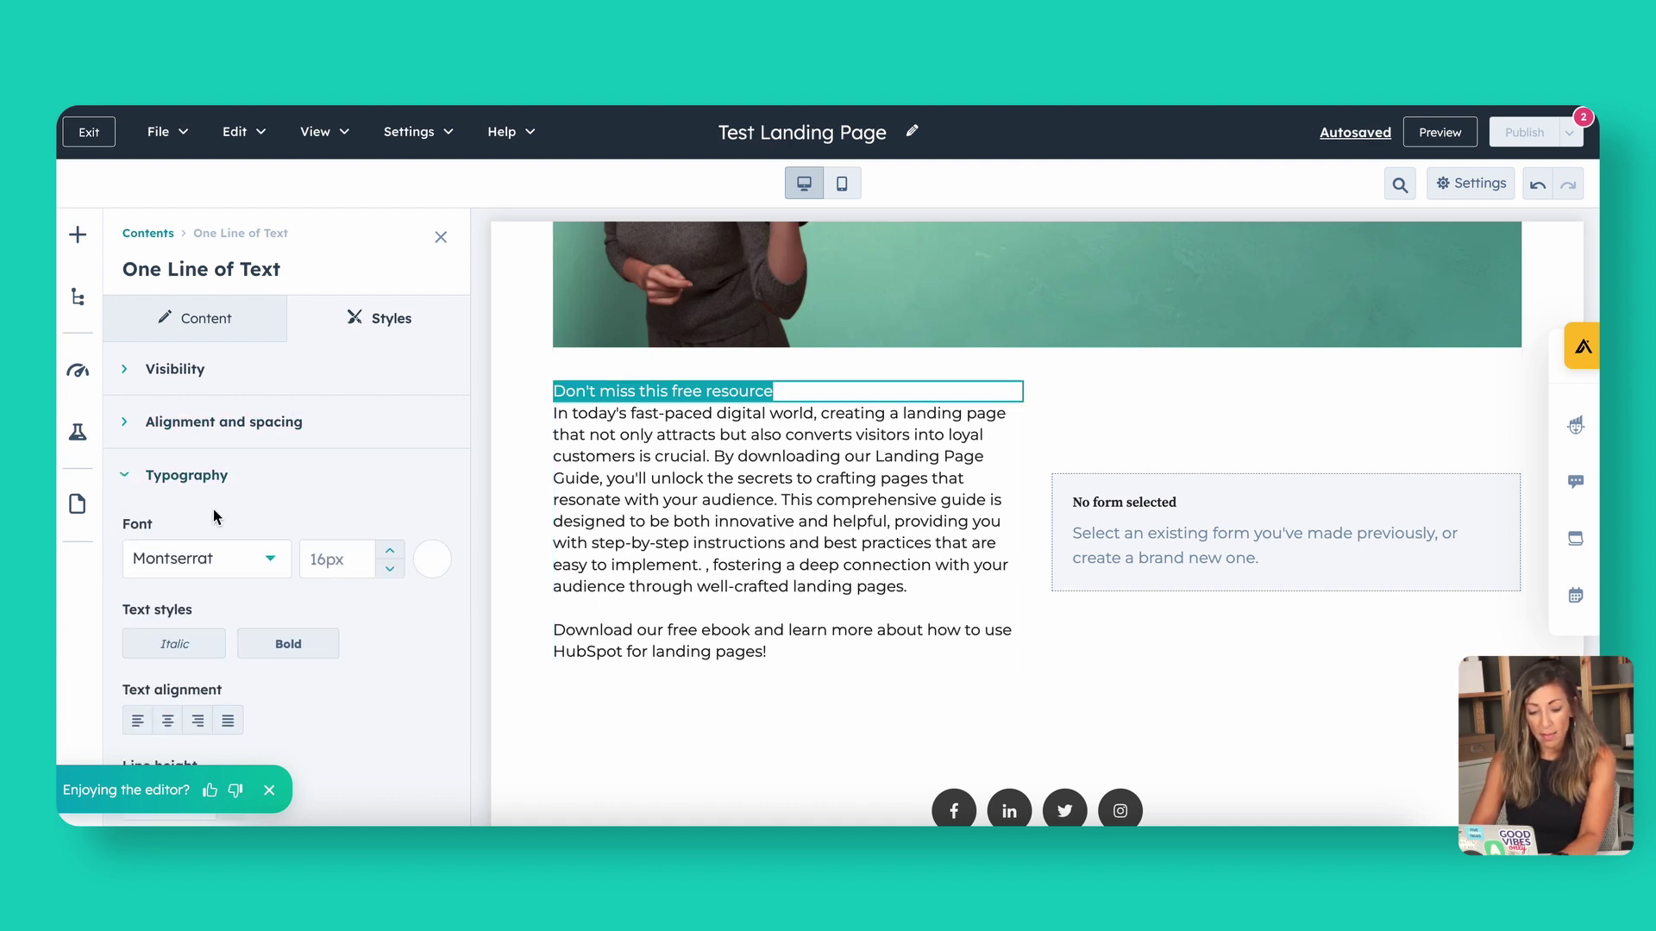
scroll(214, 508, down, 1)
click(258, 454)
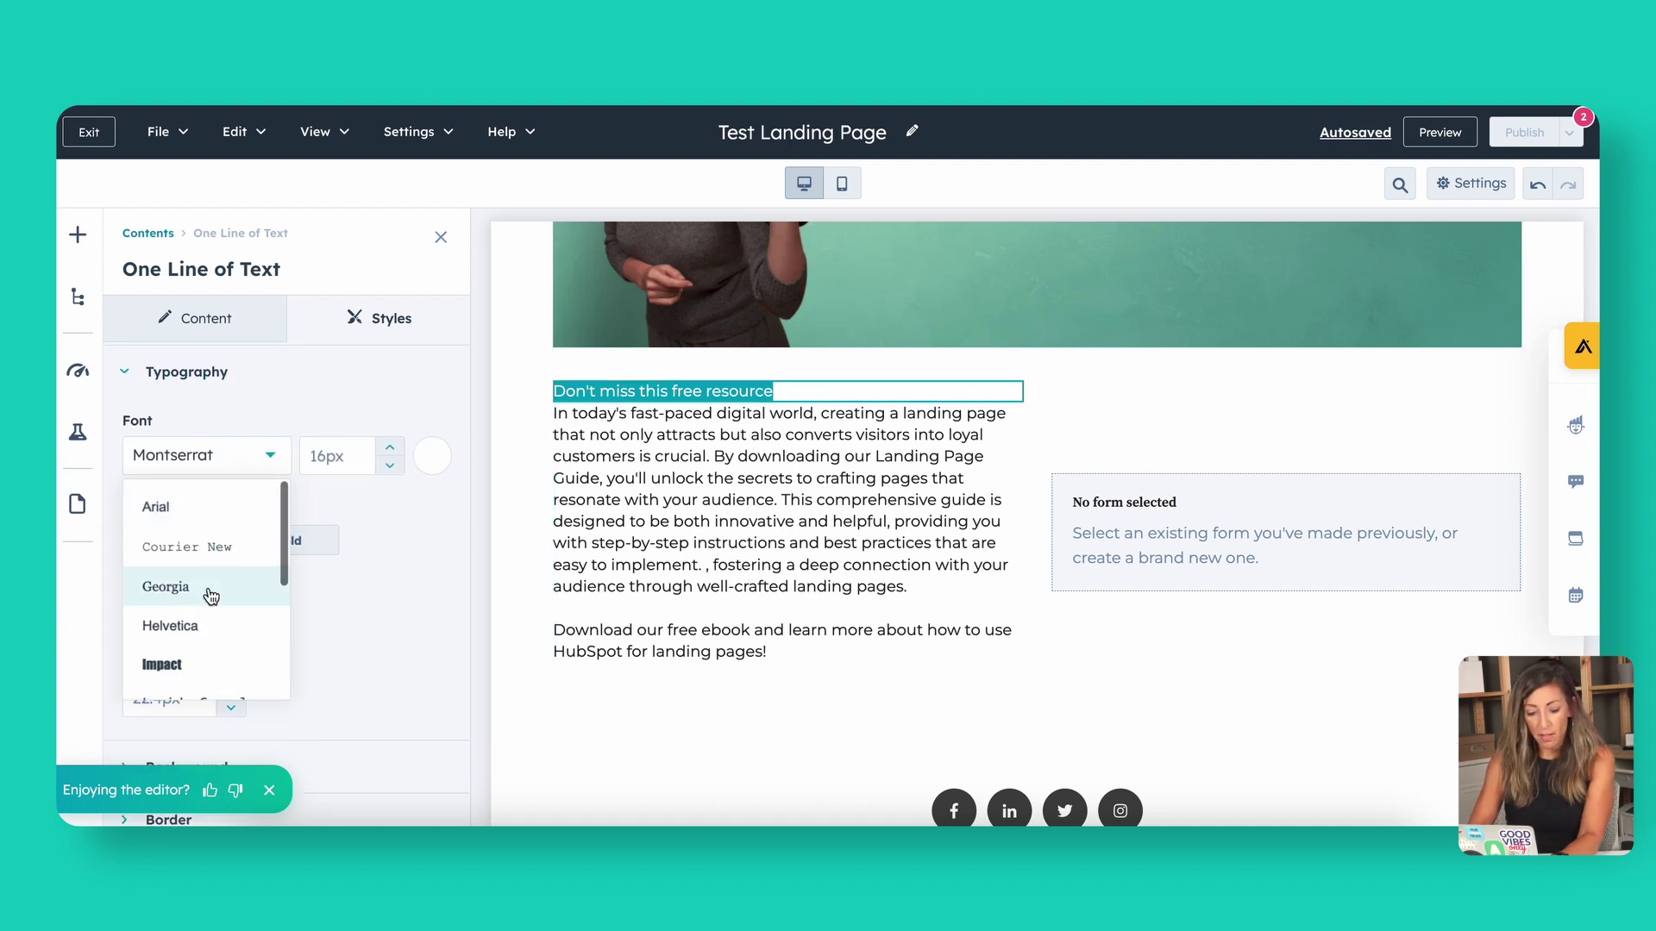
click(205, 643)
click(338, 454)
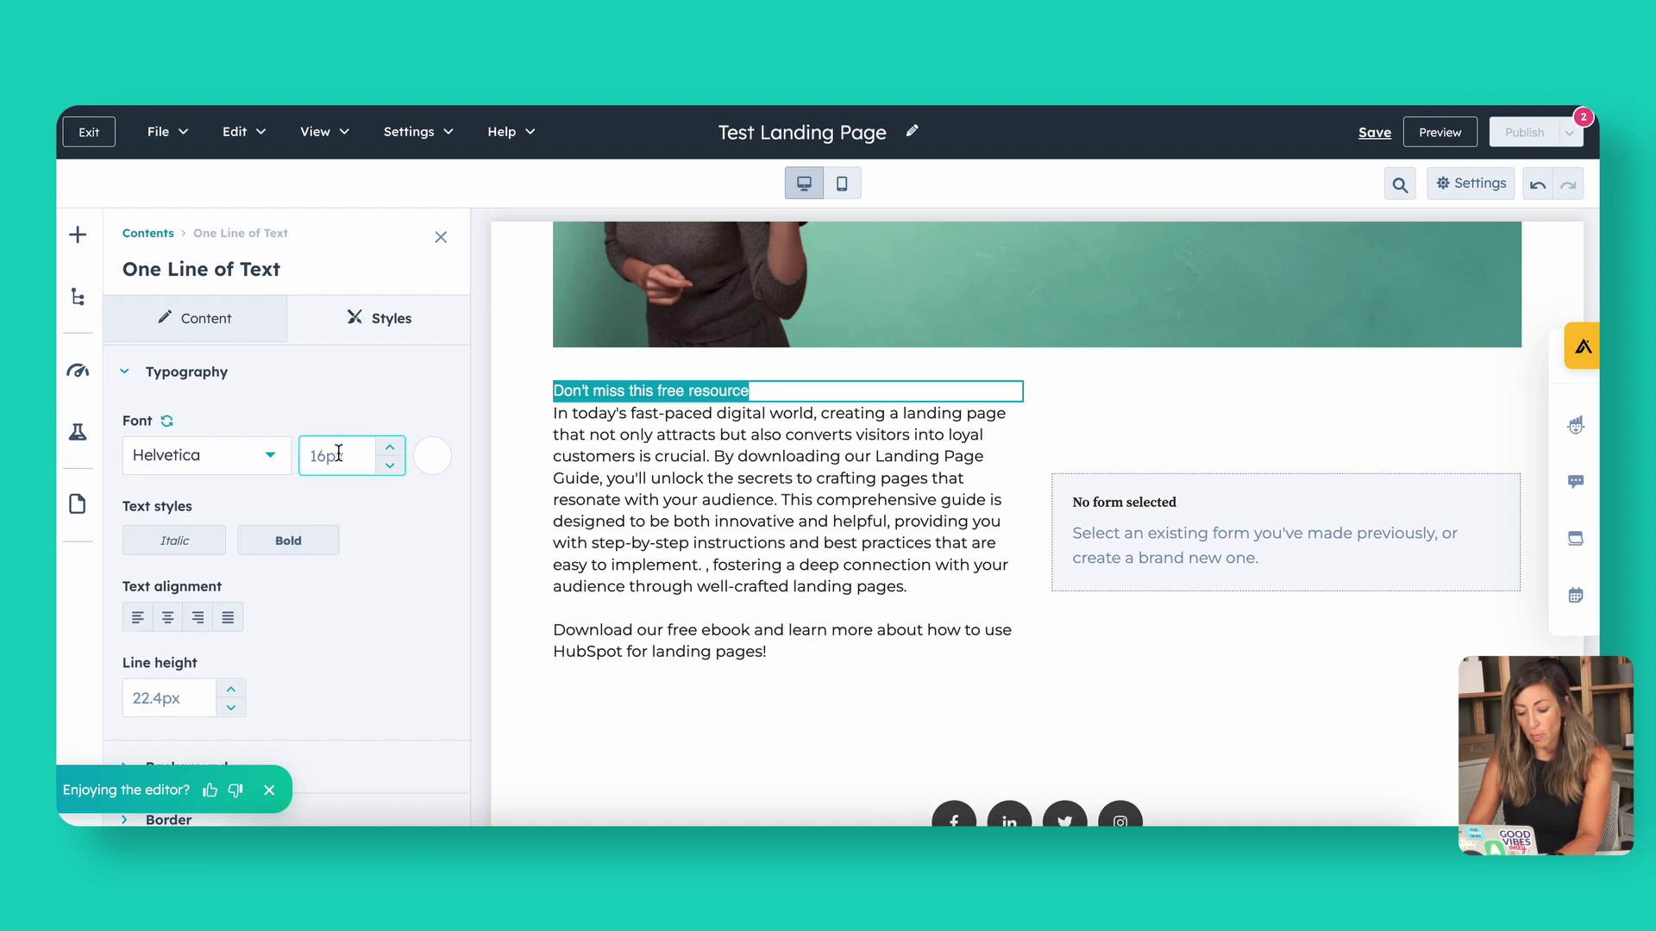
text(50)
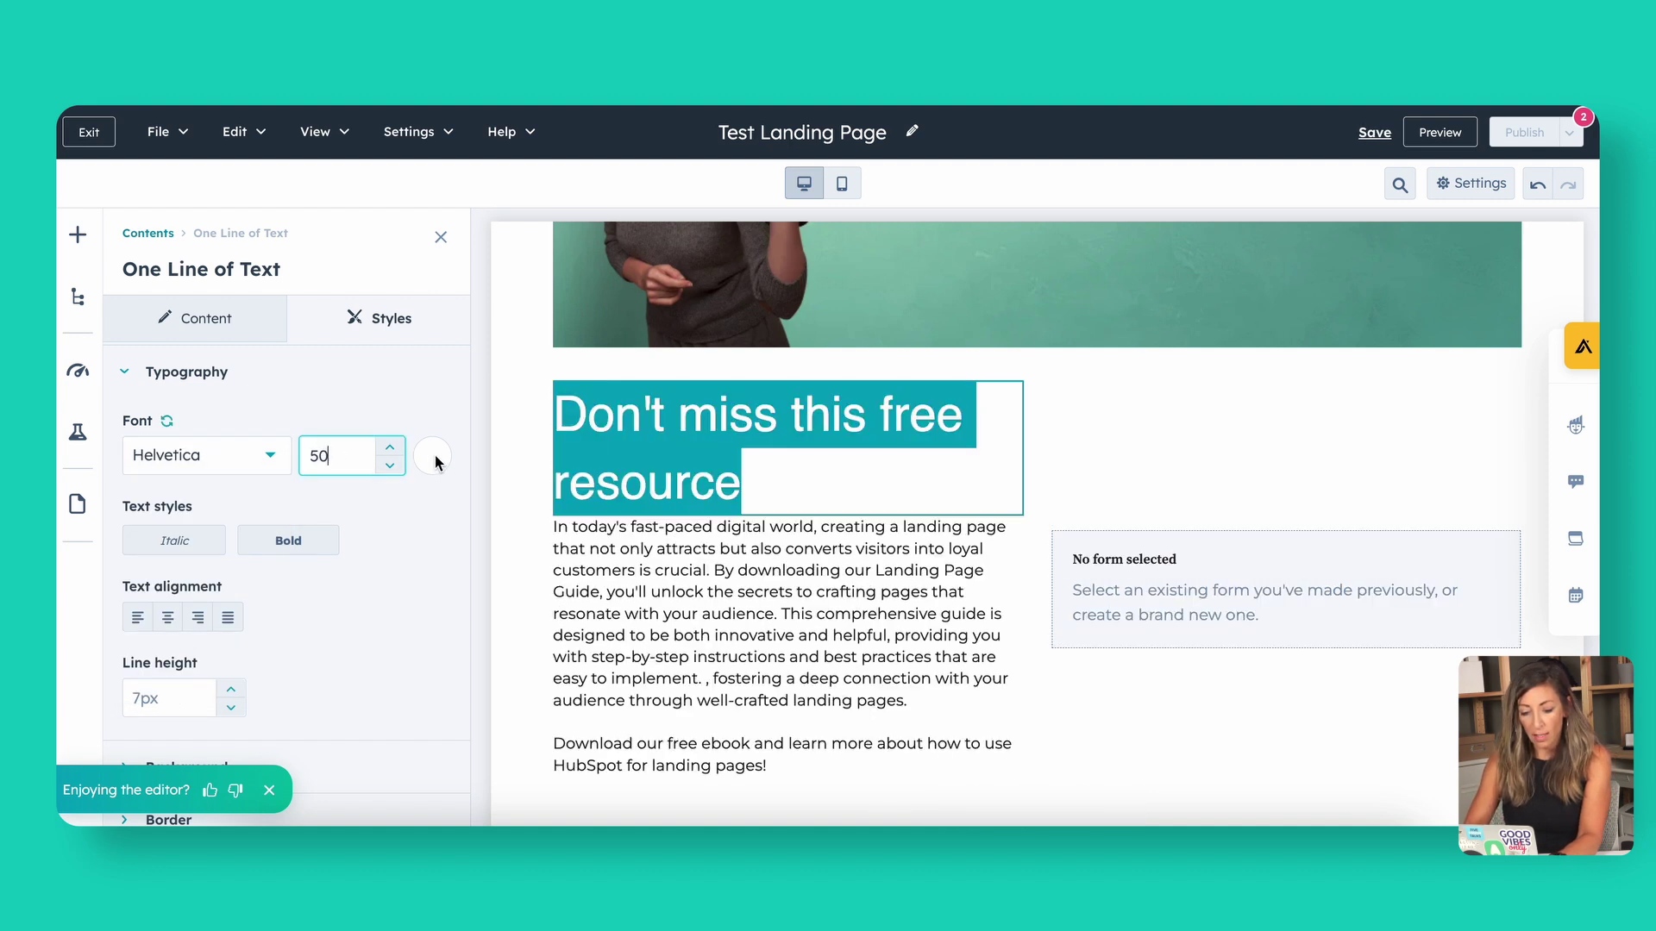
click(288, 540)
click(750, 567)
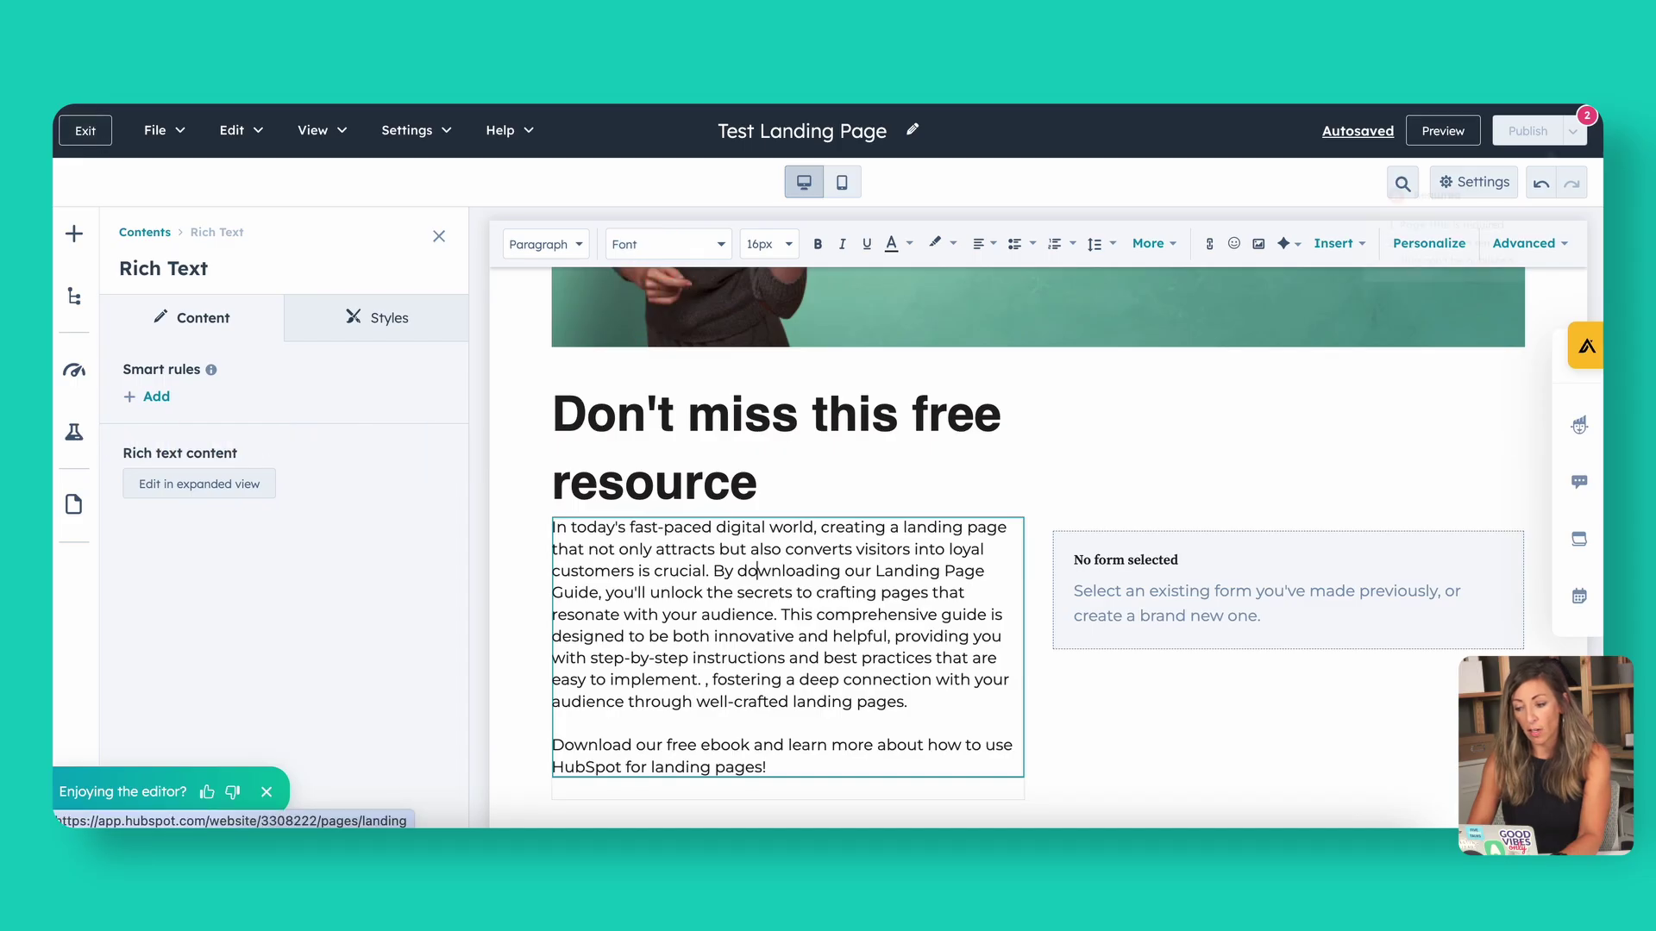
Check the publishing requirements and set the page title to "Free Landing Page Guide" in the general page settings.
mouse_move(1582, 131)
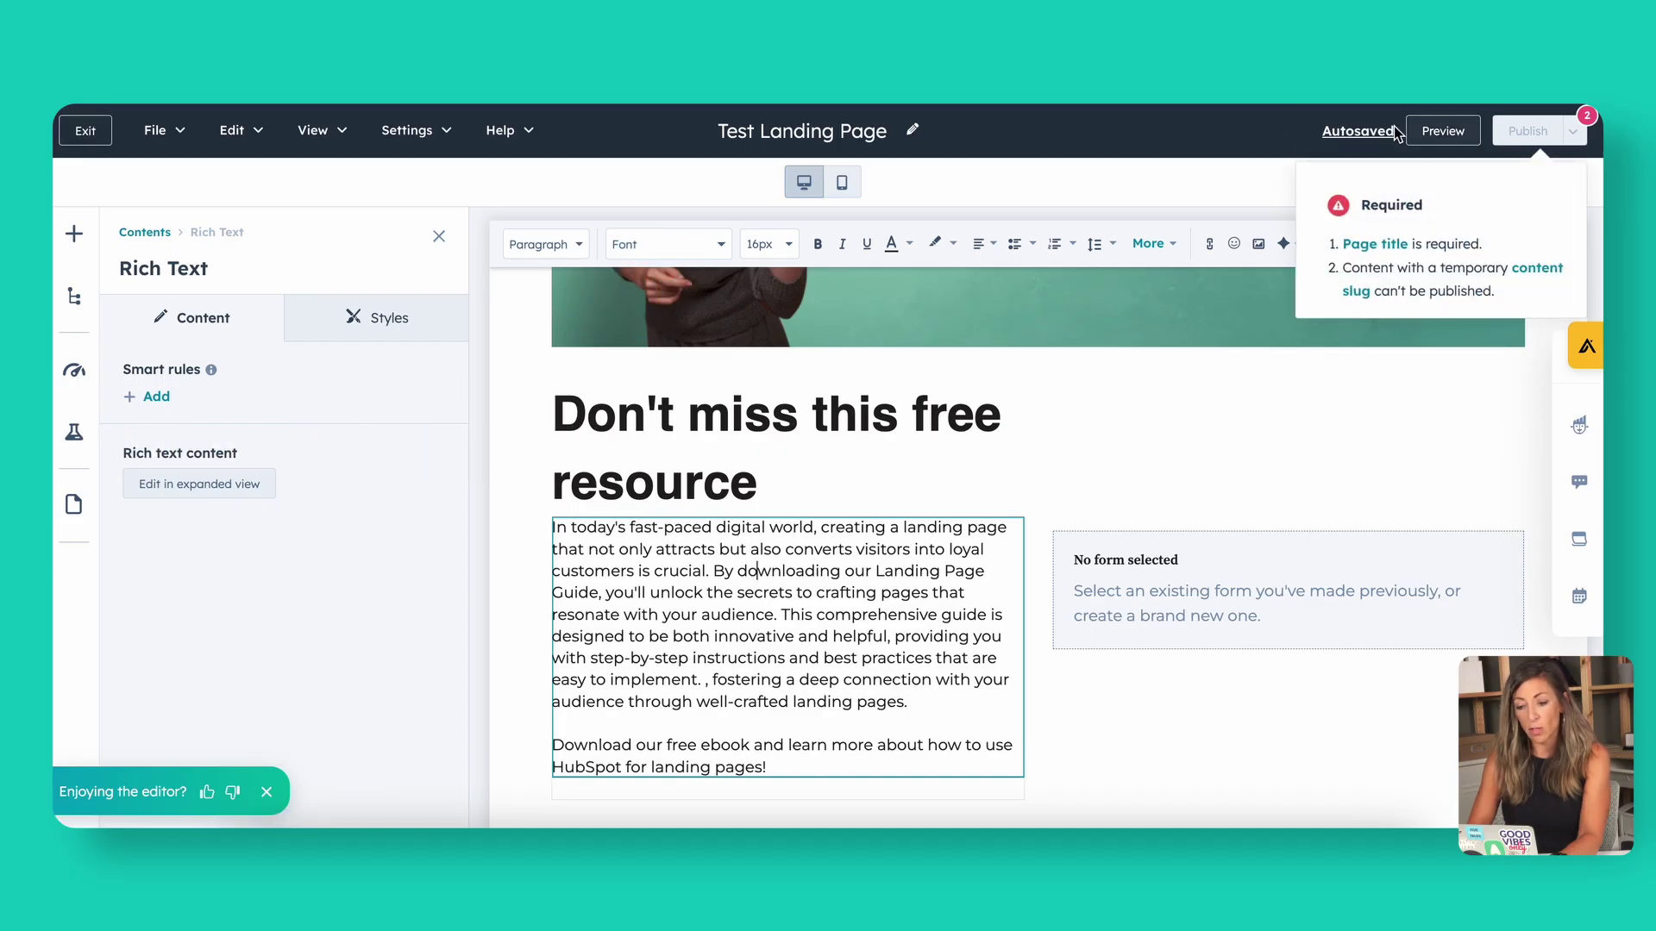
click(420, 138)
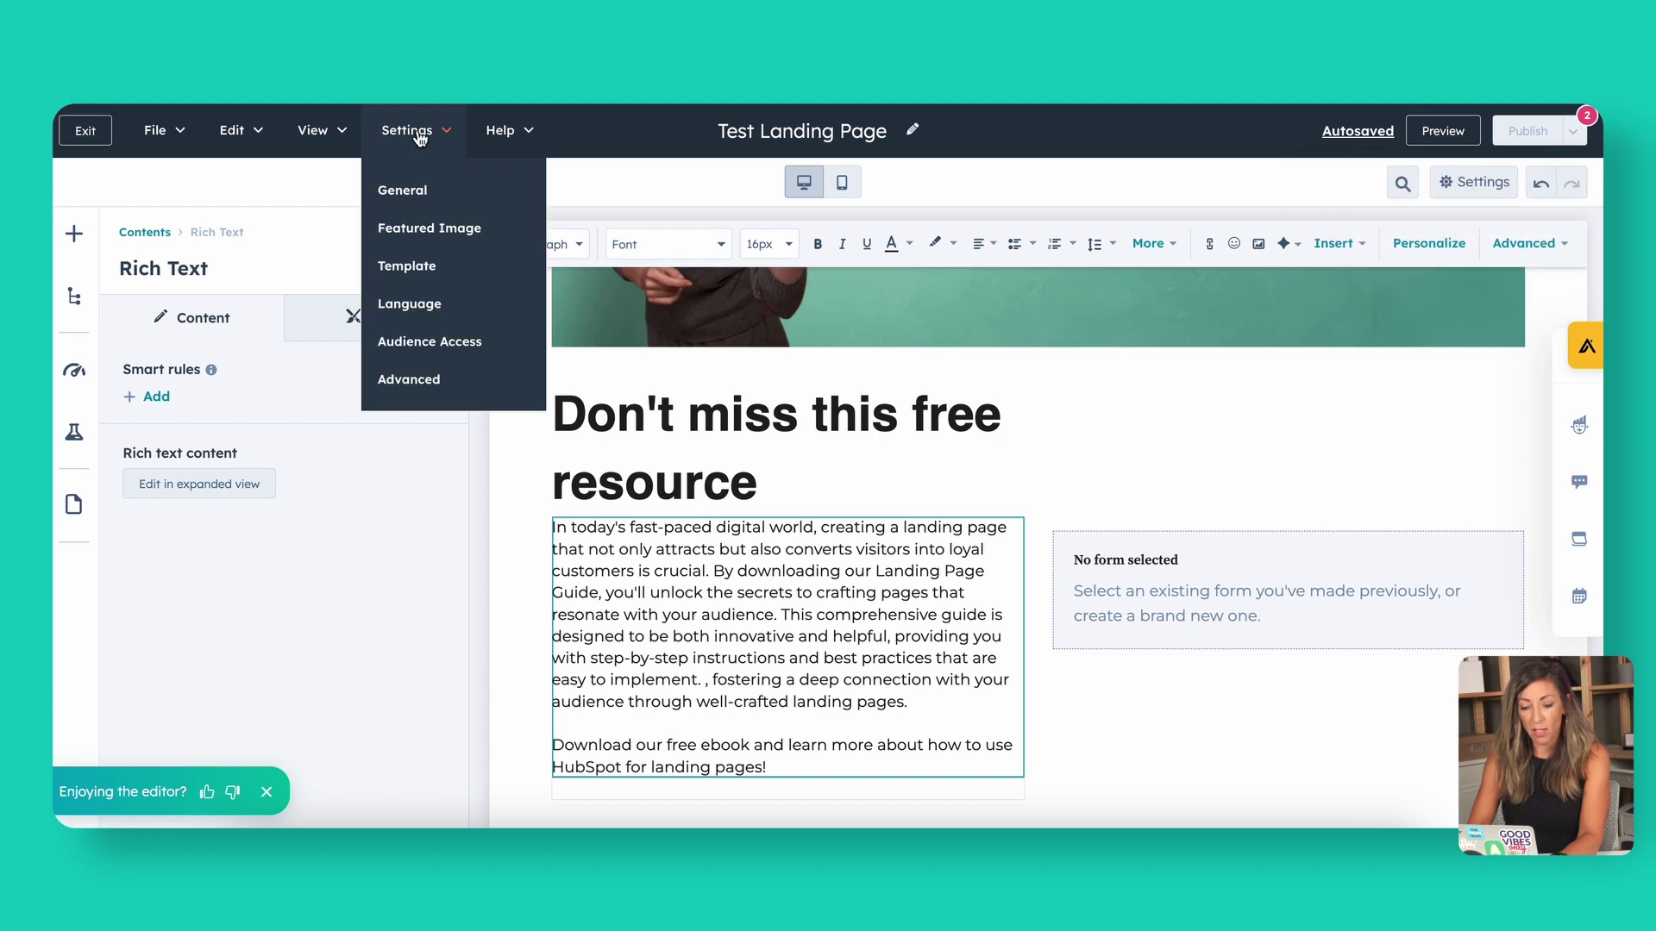
click(398, 189)
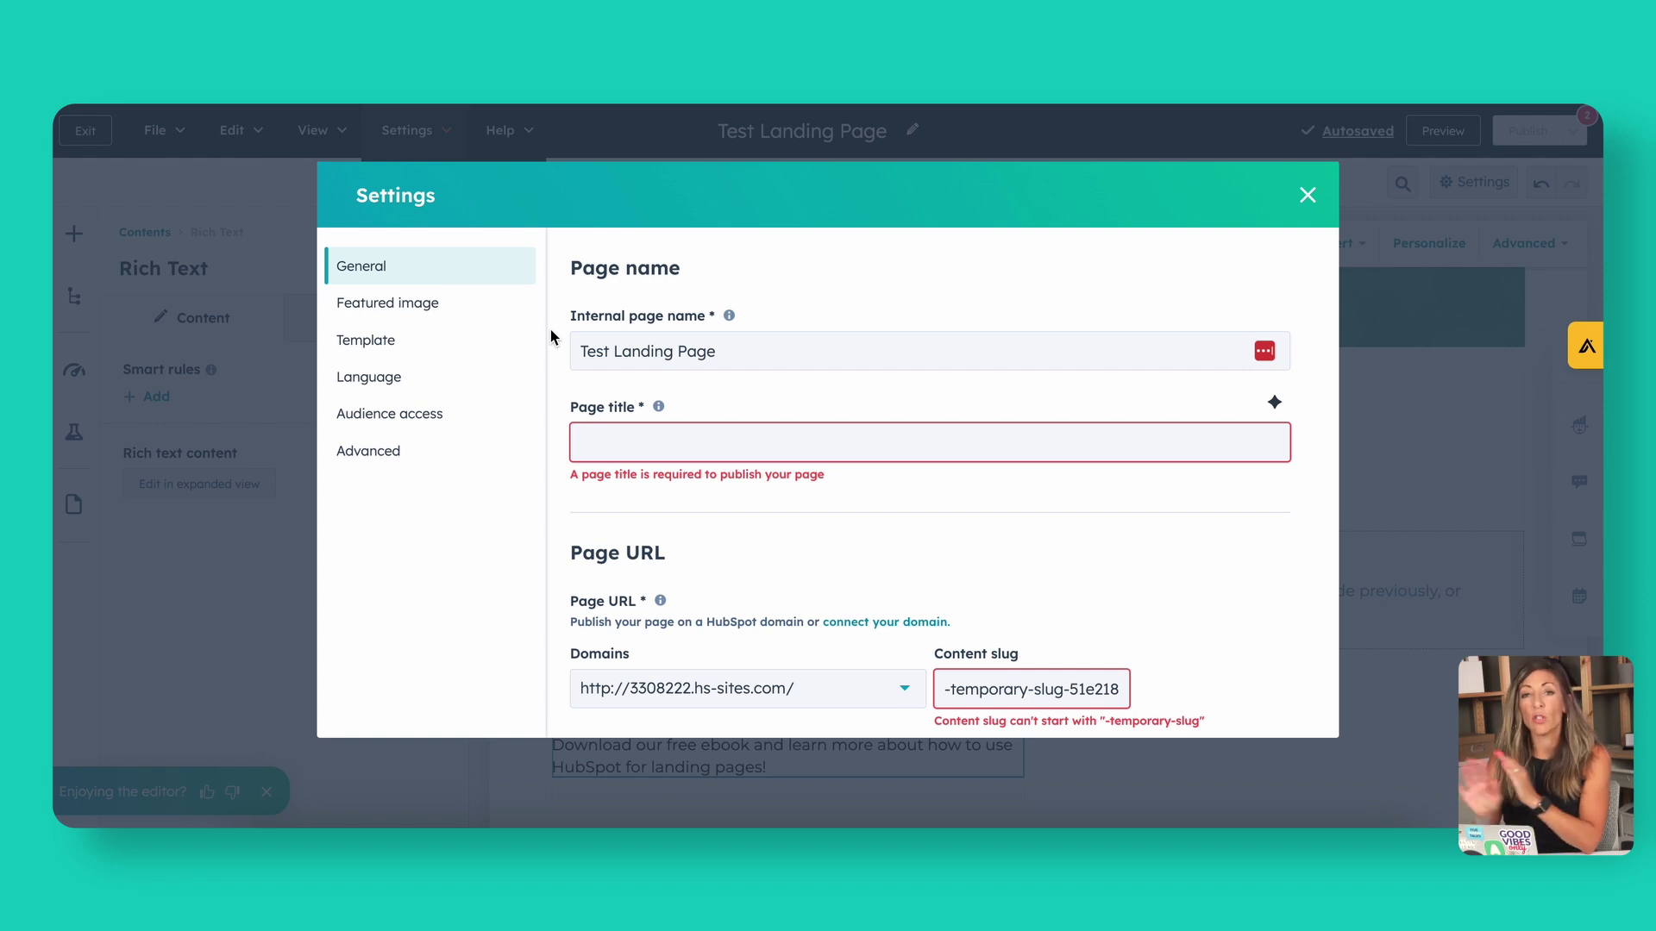
click(629, 445)
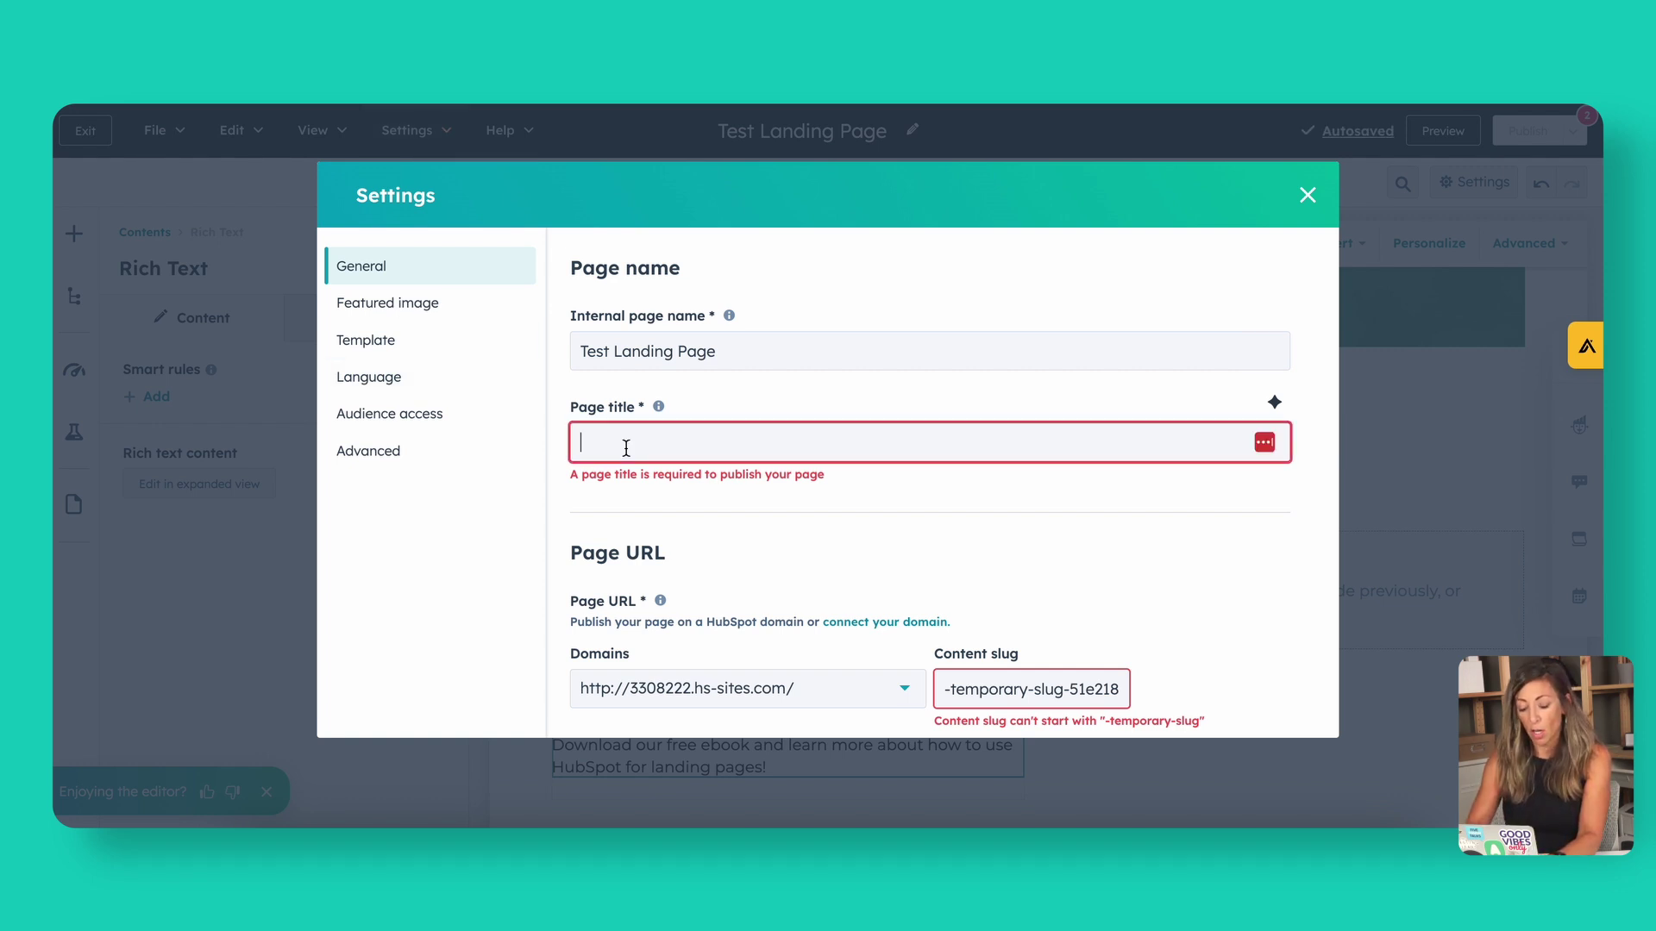
text(Free )
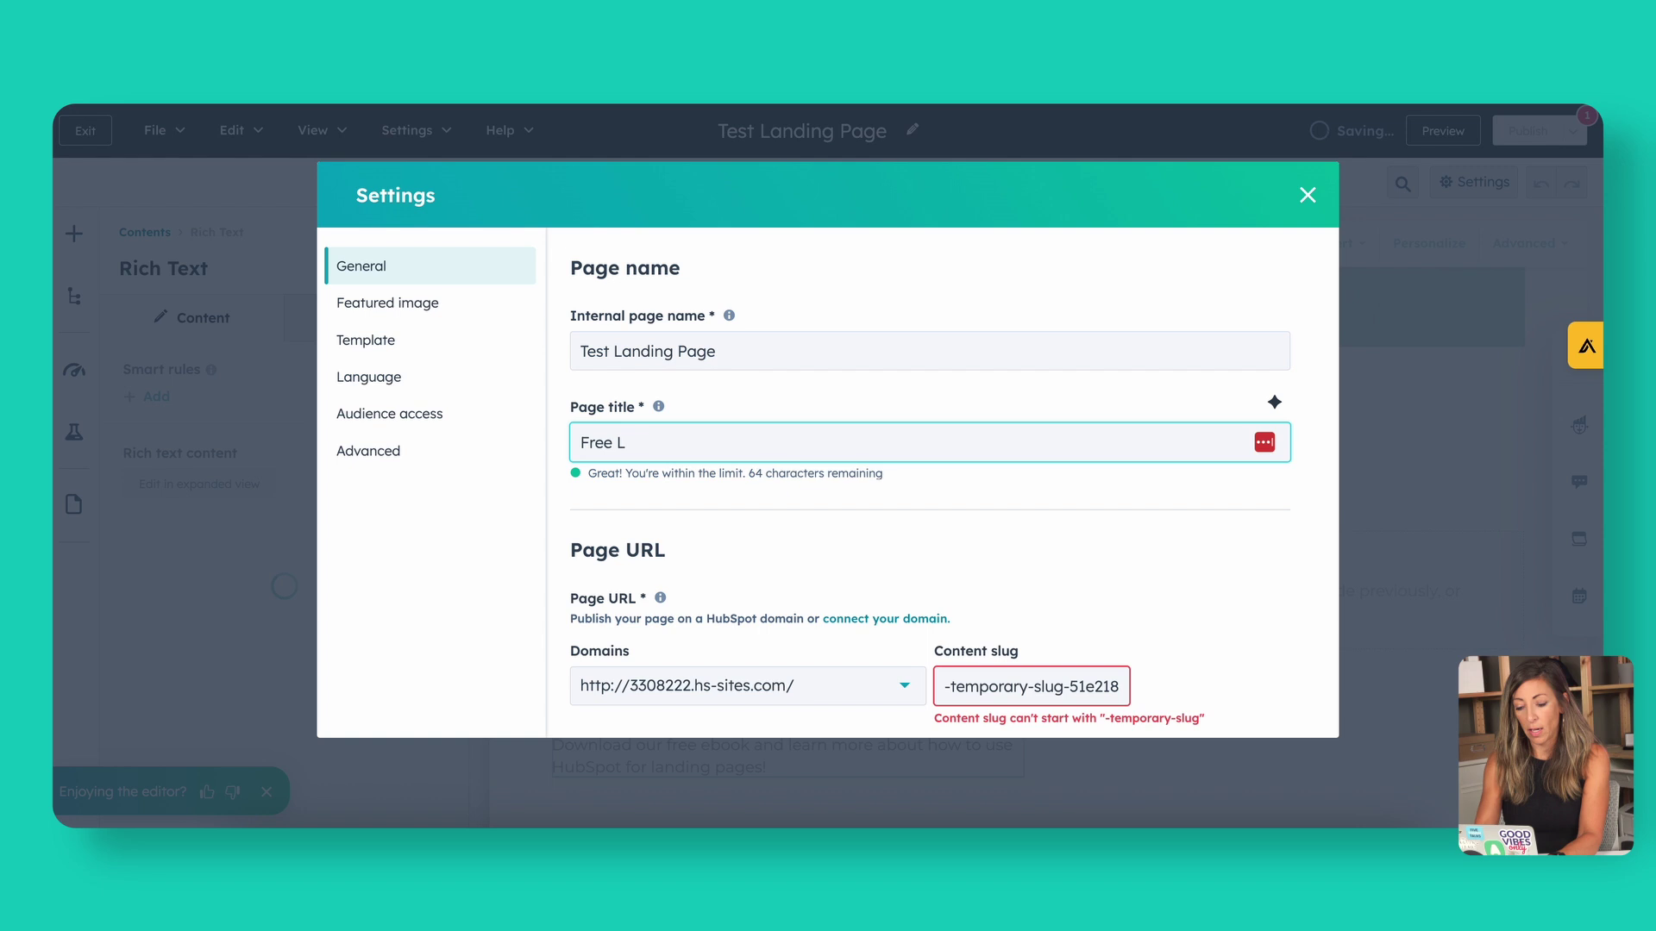
text(Lading)
key(BackSpace)
key(BackSpace)
key(BackSpace)
key(BackSpace)
text(nding Page Guide)
Set the page URL's content slug to free-landing-page-guide and close the page settings.
scroll(756, 575, down, 1)
double_click(1035, 566)
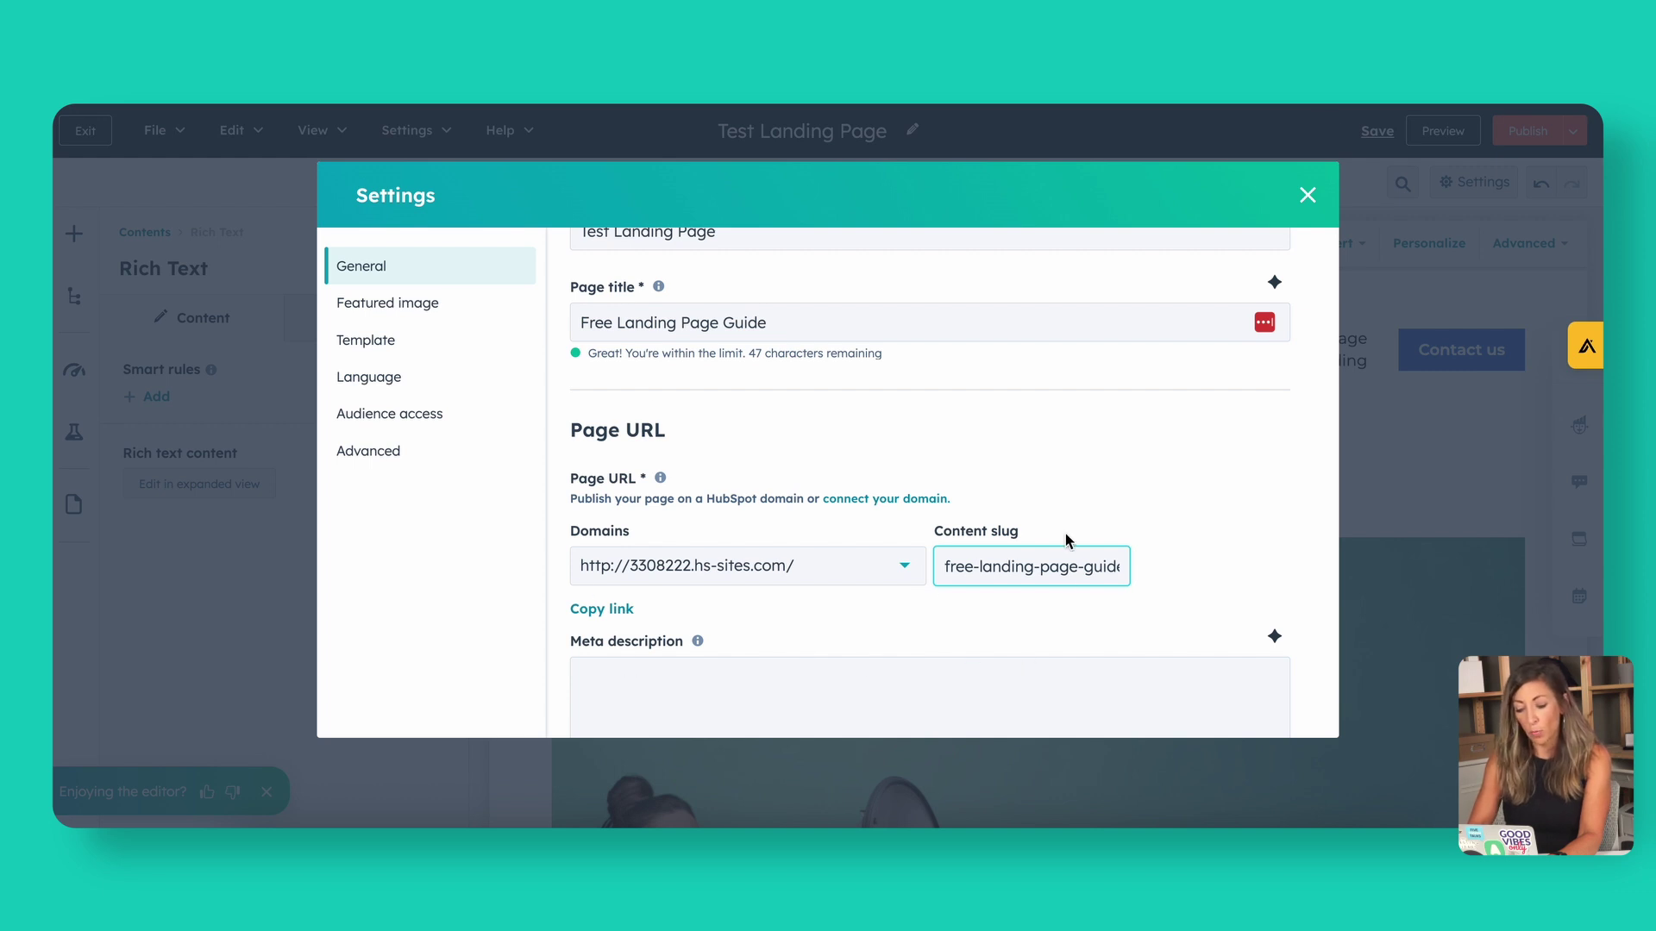
click(1308, 195)
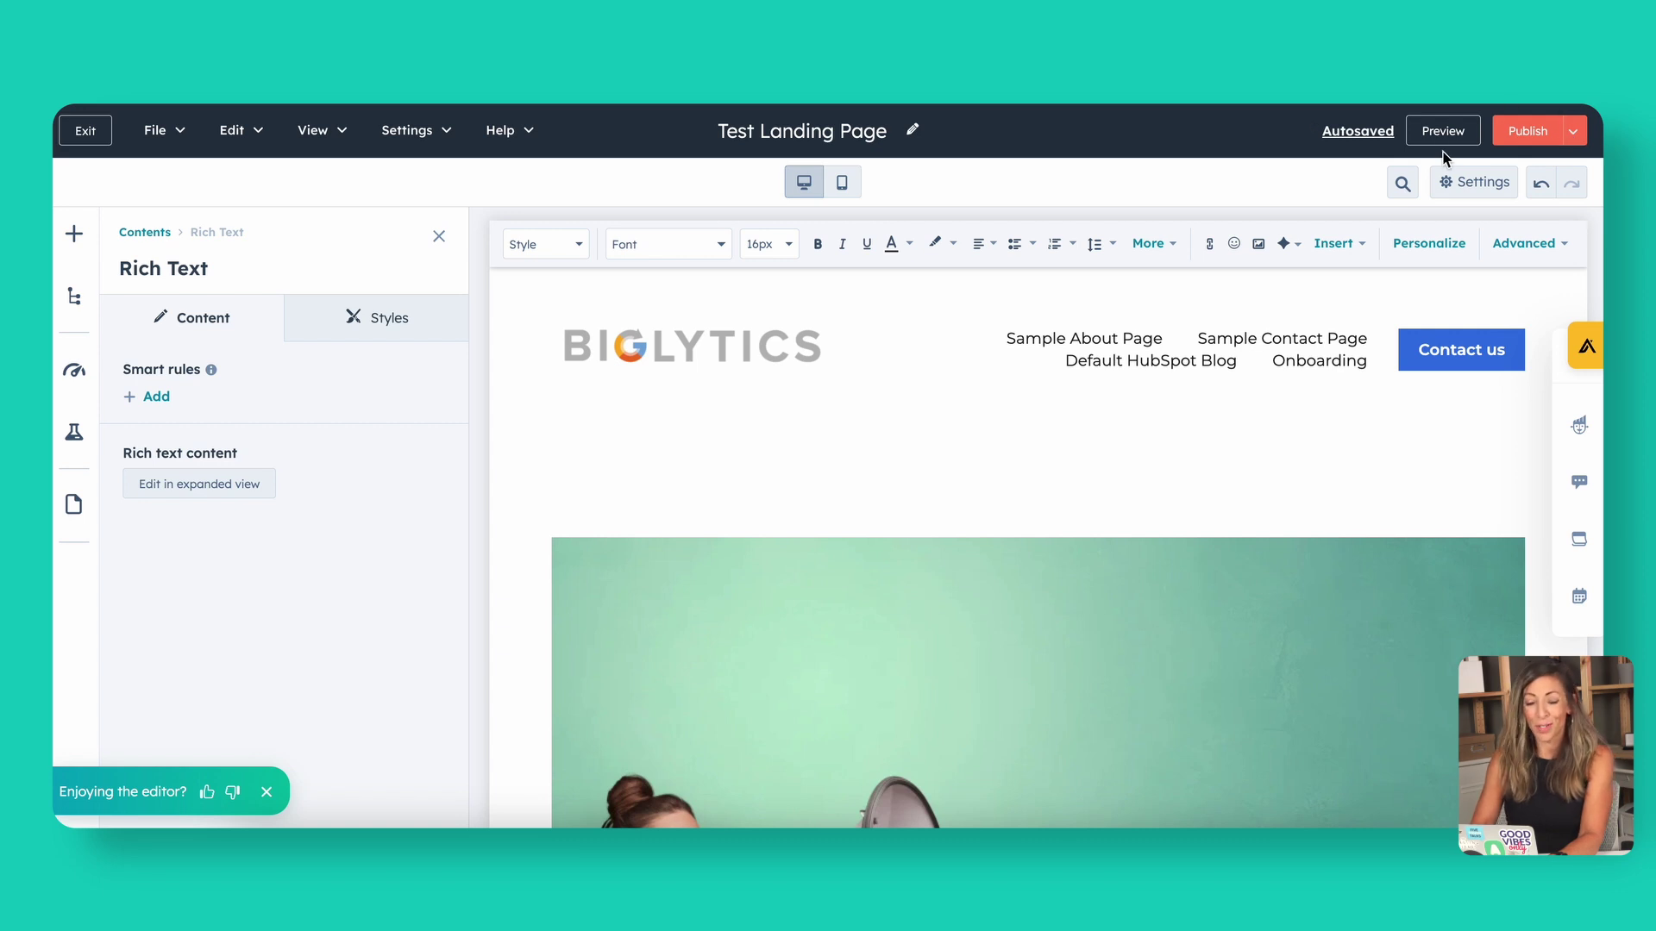
Leave the page editor, go to the marketing forms, and begin a new form with the Legacy Form Editor.
click(101, 132)
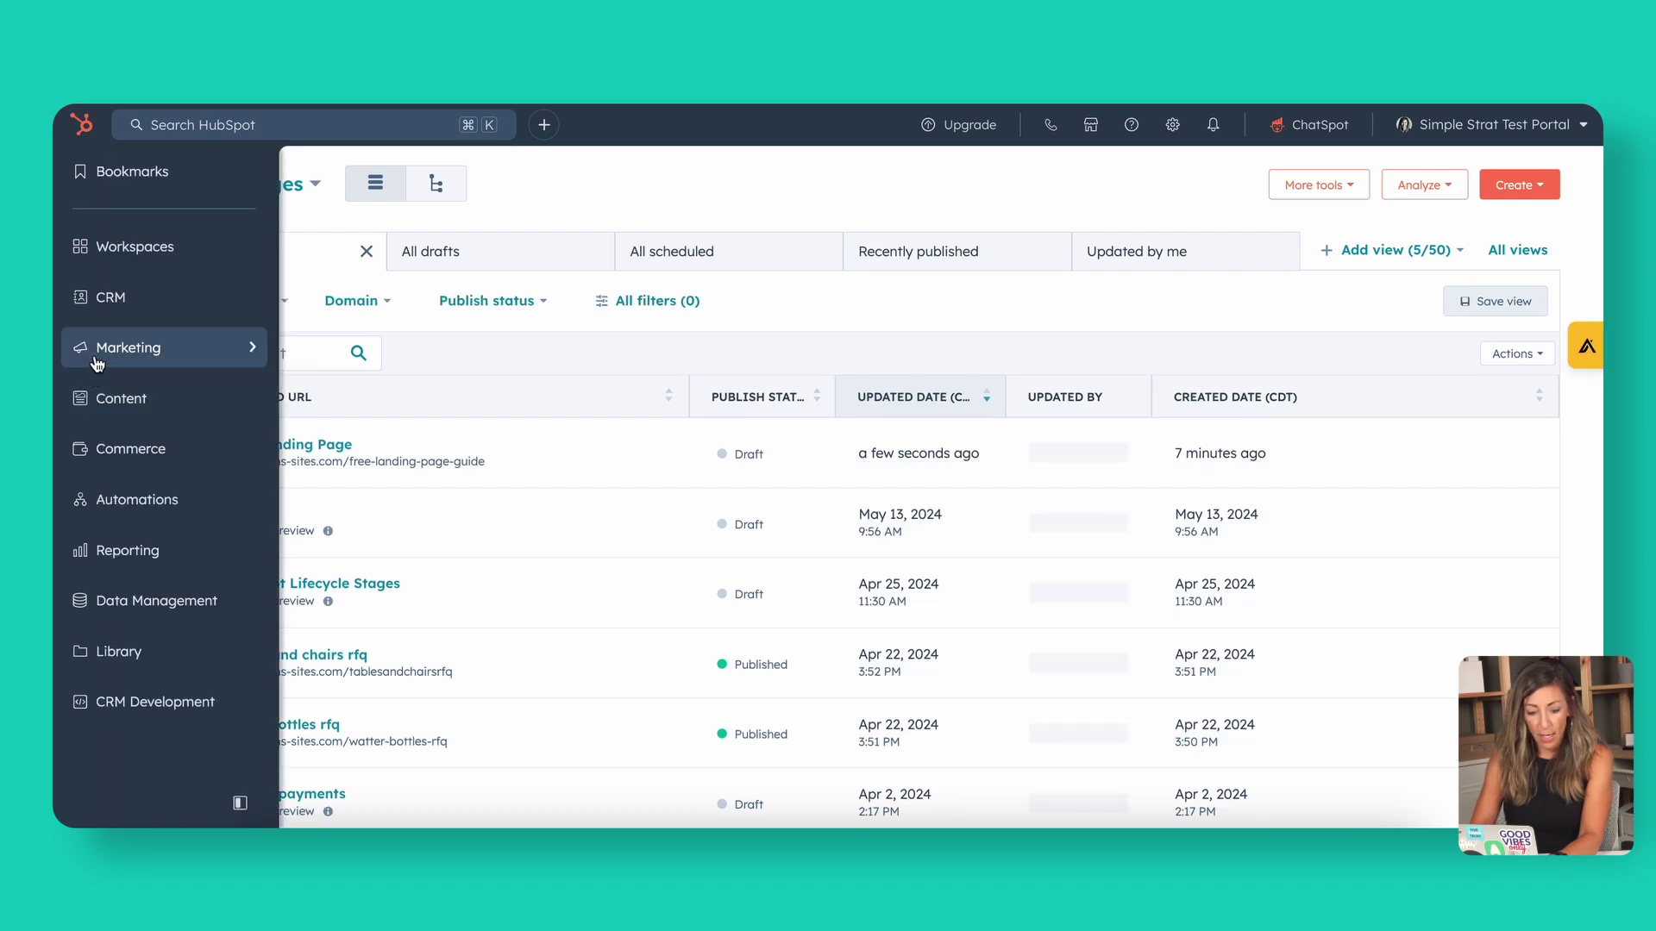
mouse_move(96, 357)
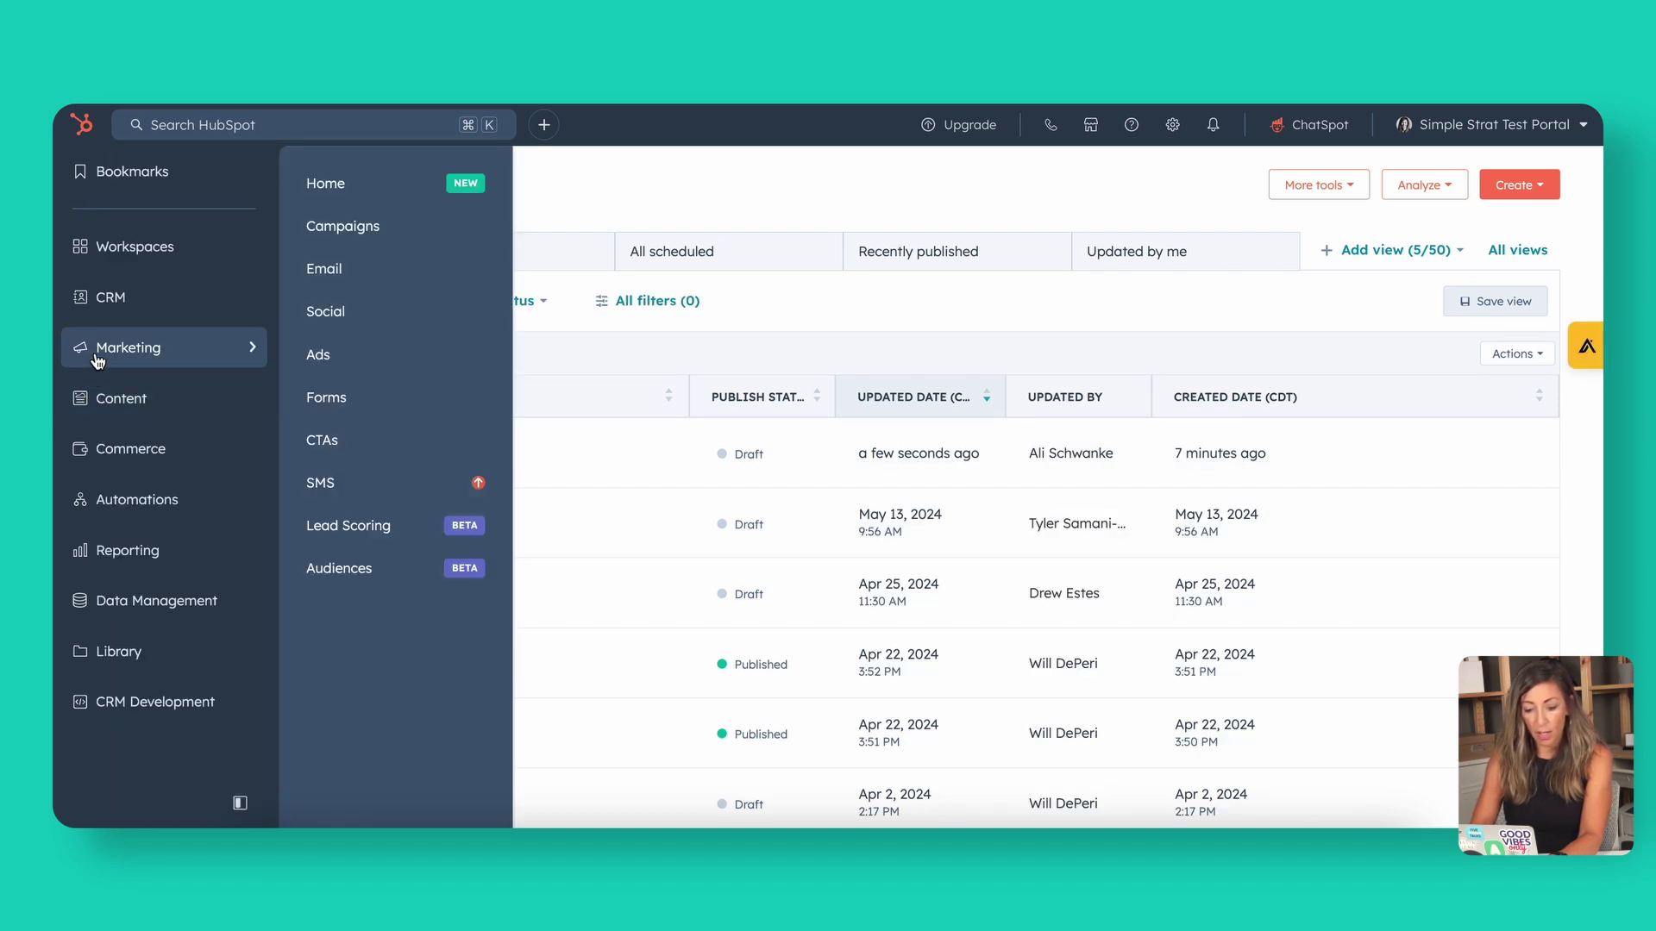
click(326, 407)
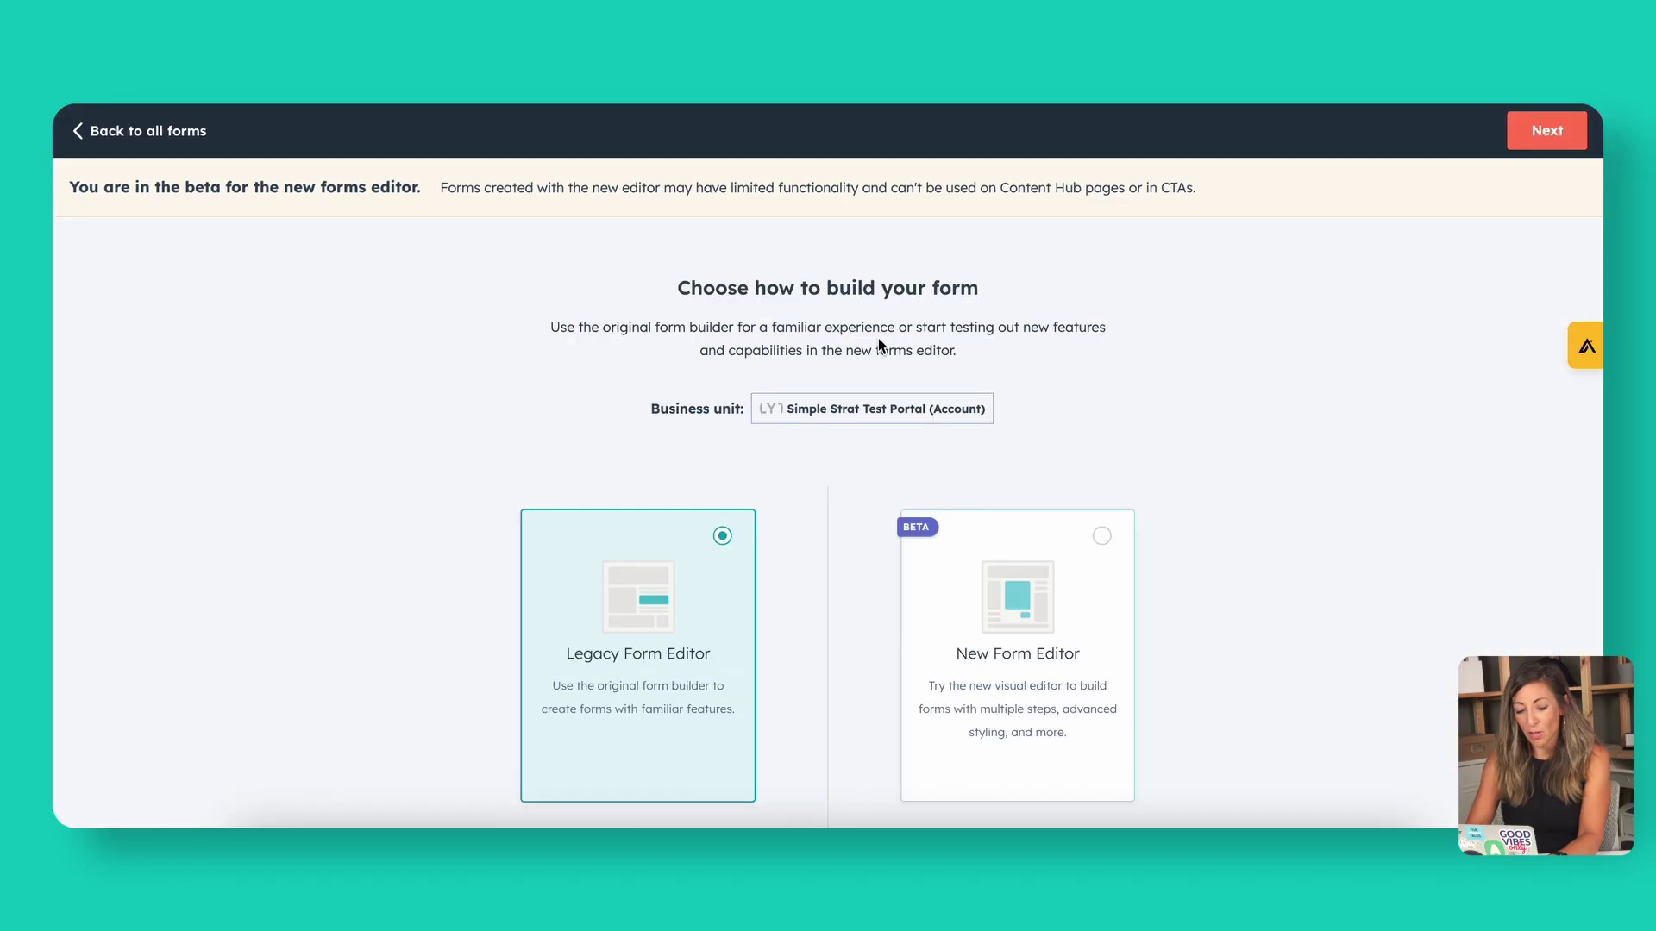
click(1546, 131)
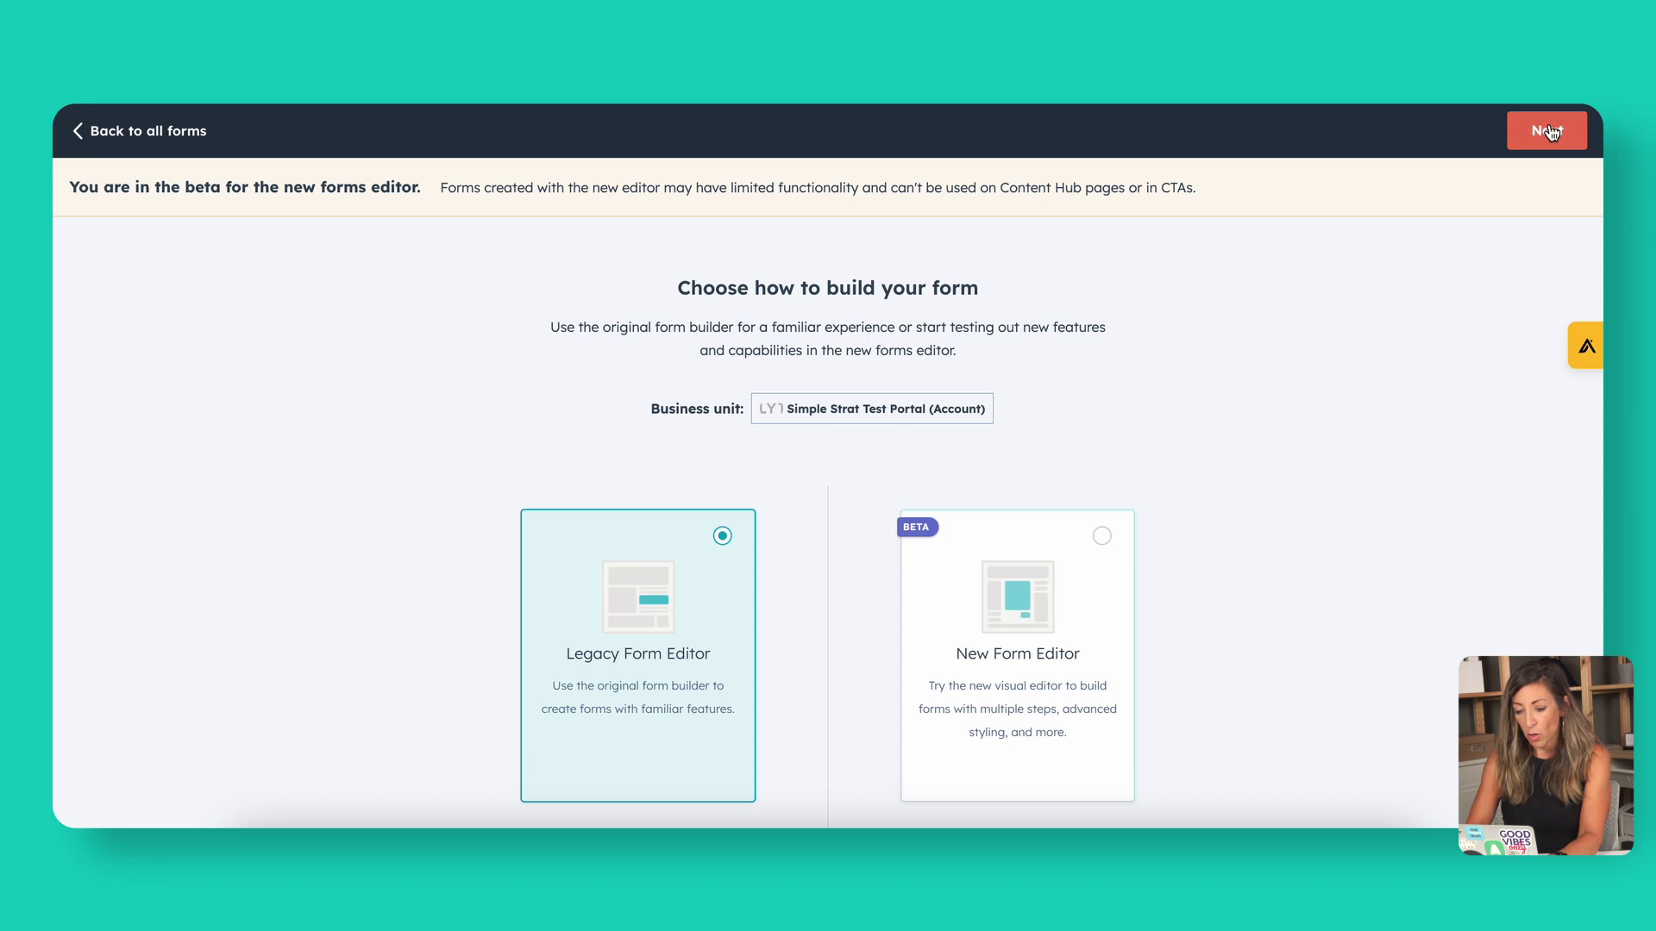
Create the form from the eBook download template.
scroll(318, 543, down, 3)
scroll(319, 552, down, 6)
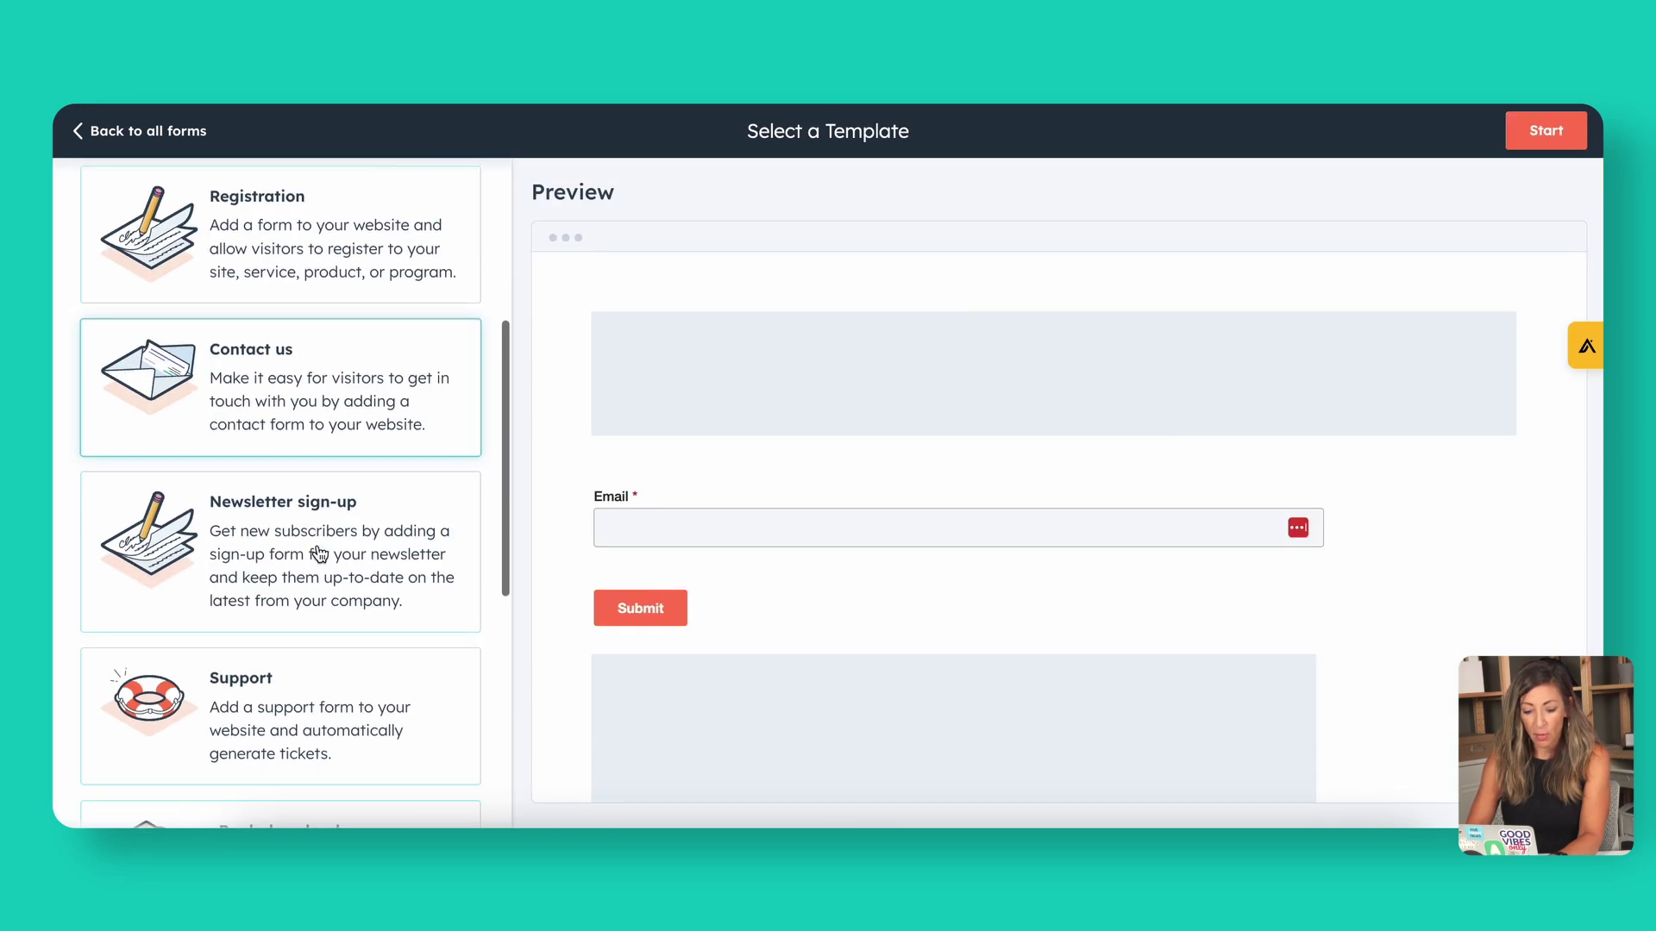
click(320, 552)
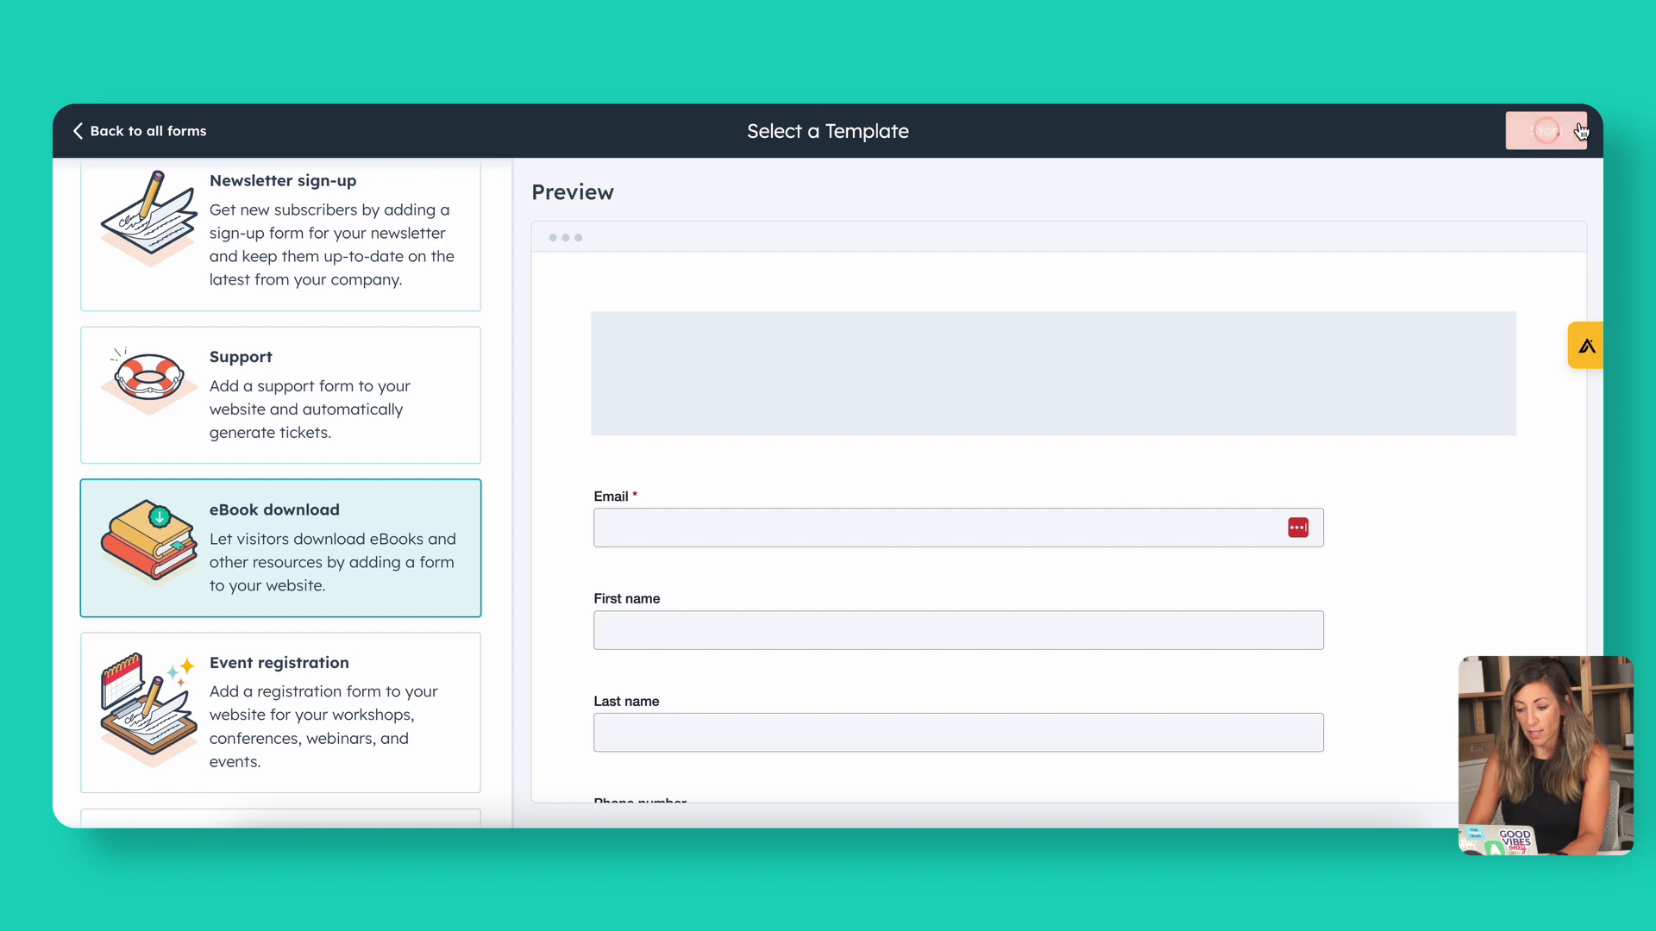
click(1546, 130)
Rename the form to "Landing Page Ebook Form" and publish it.
click(791, 138)
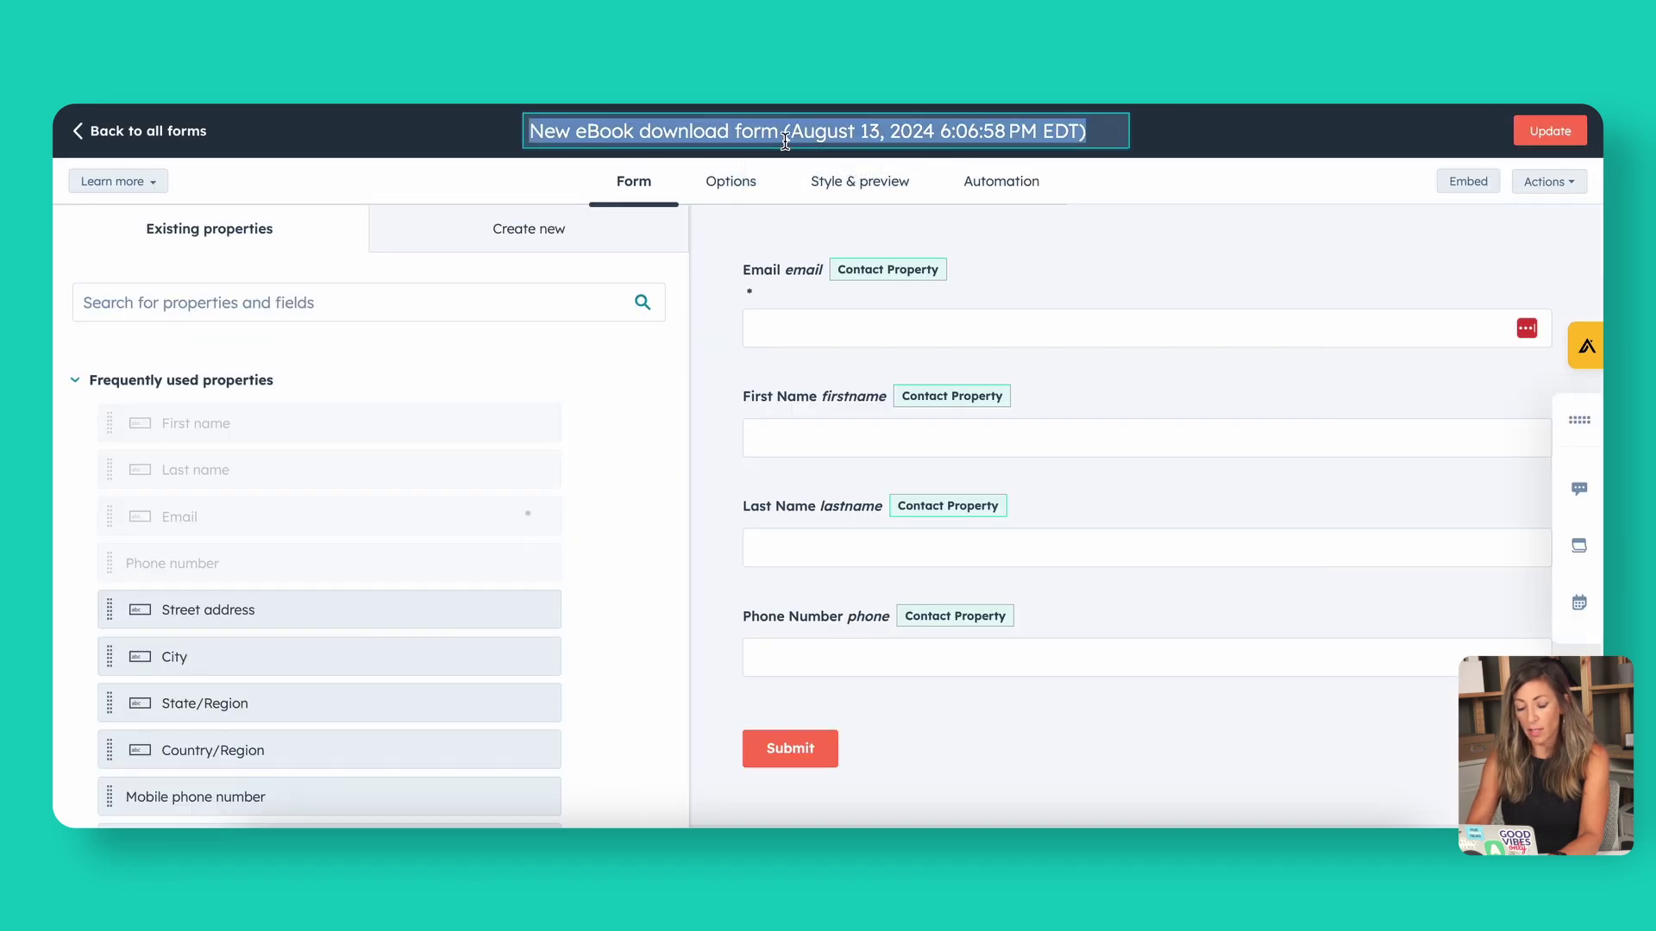
text(Landing Page )
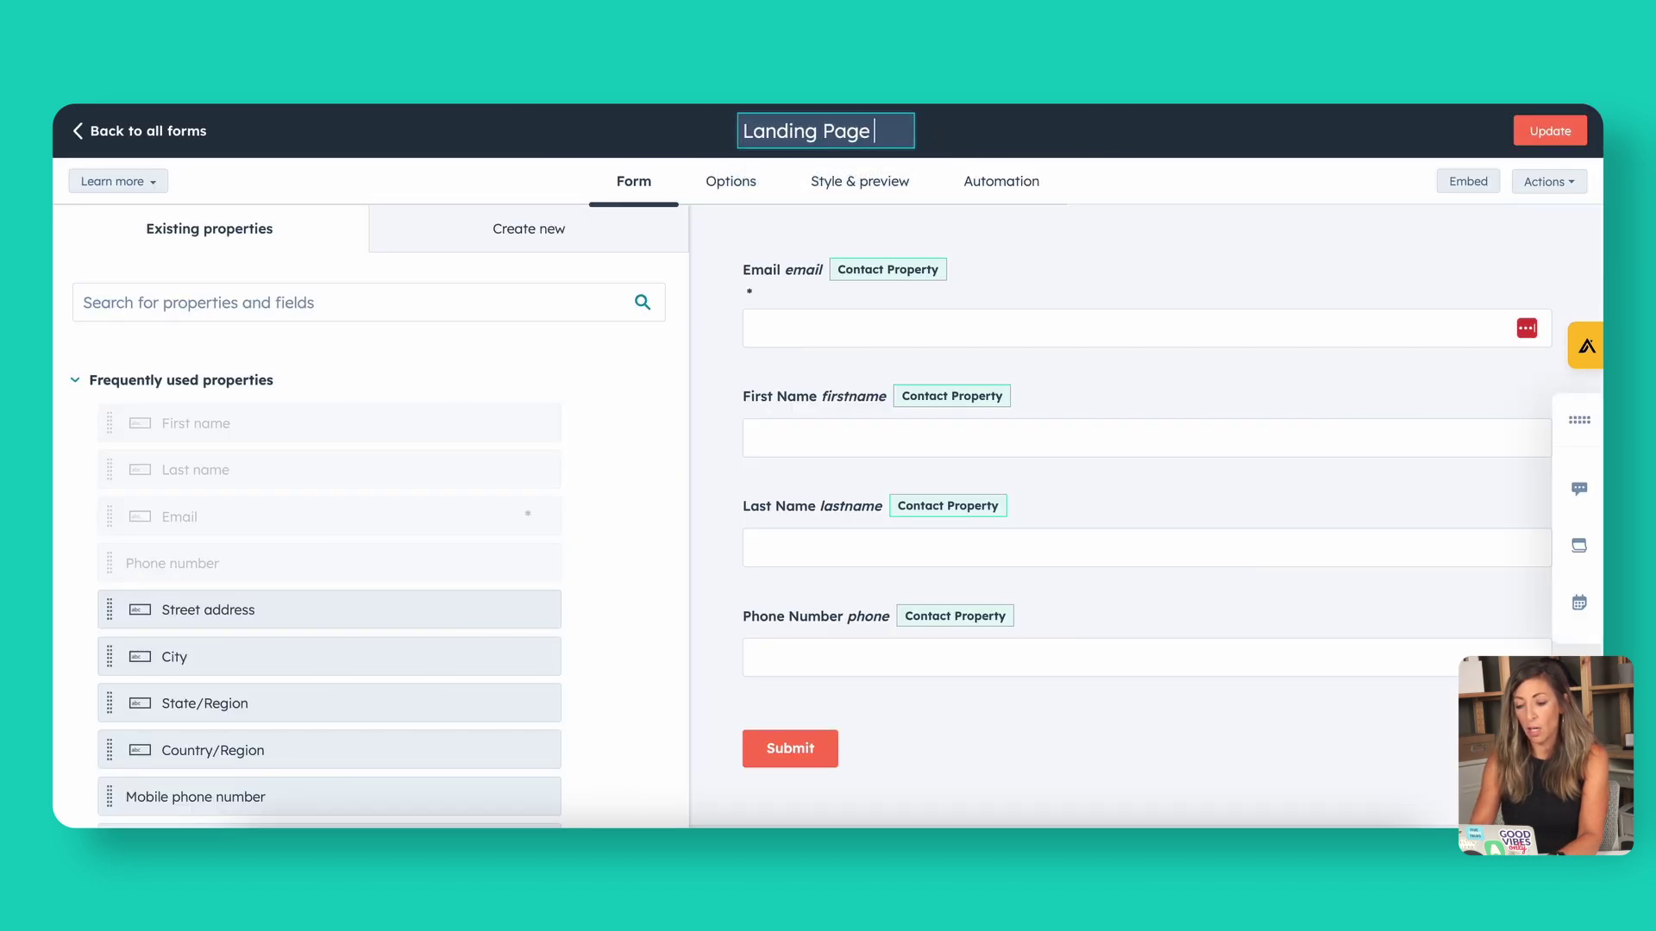
text(Ebook Form)
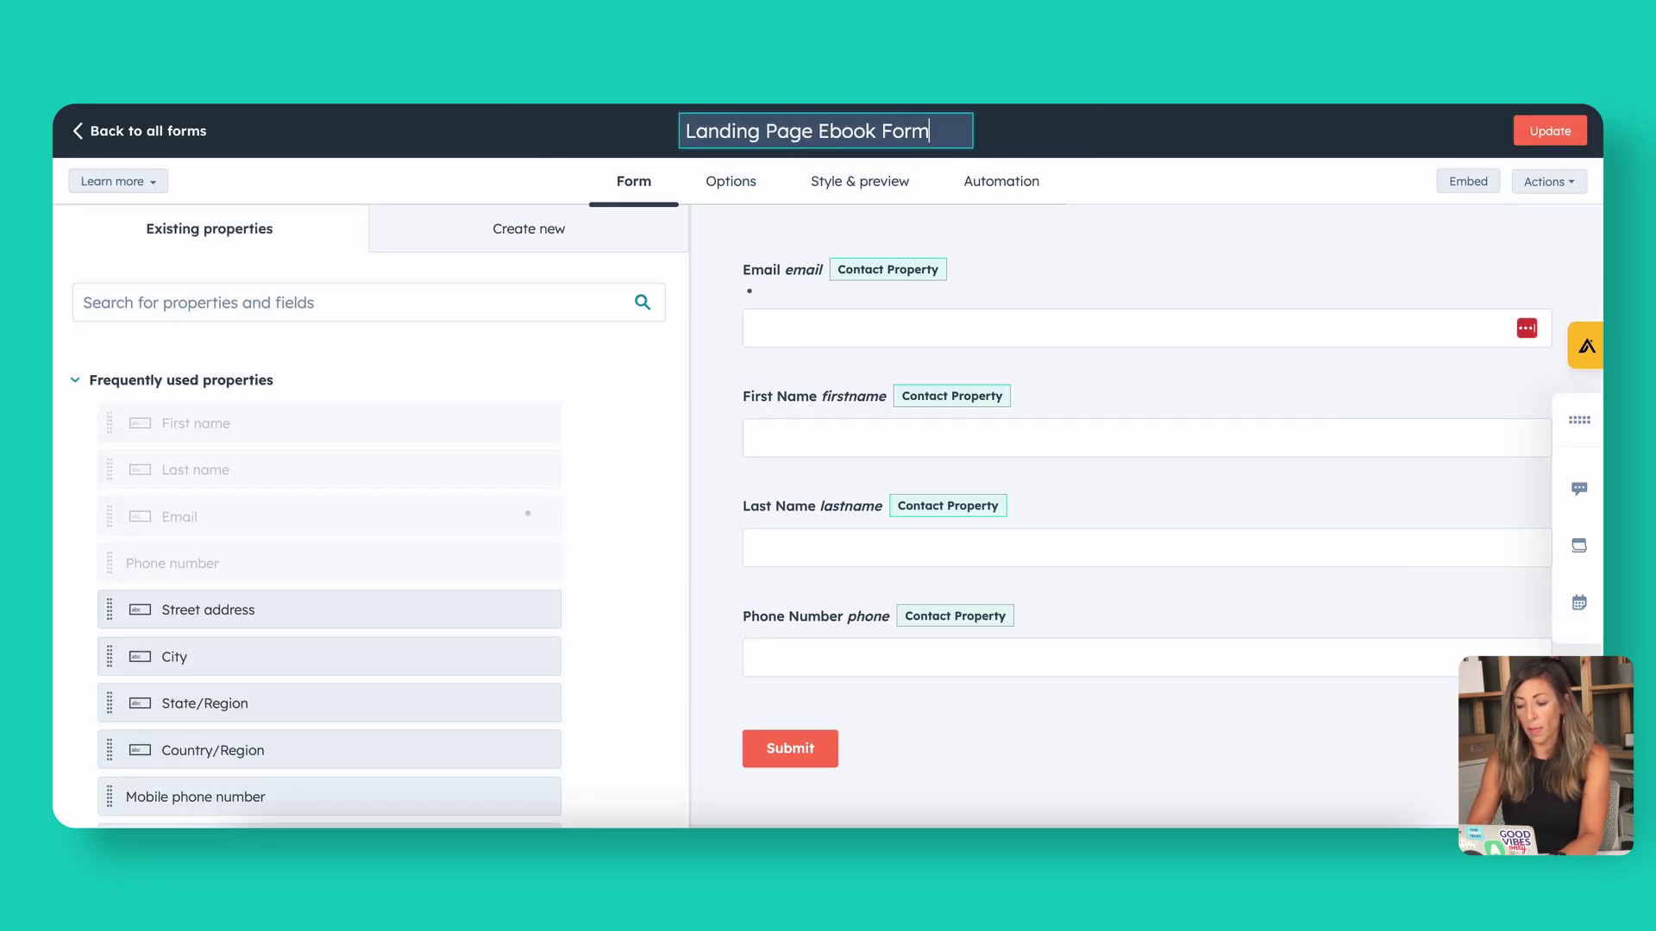
click(1551, 130)
click(1211, 791)
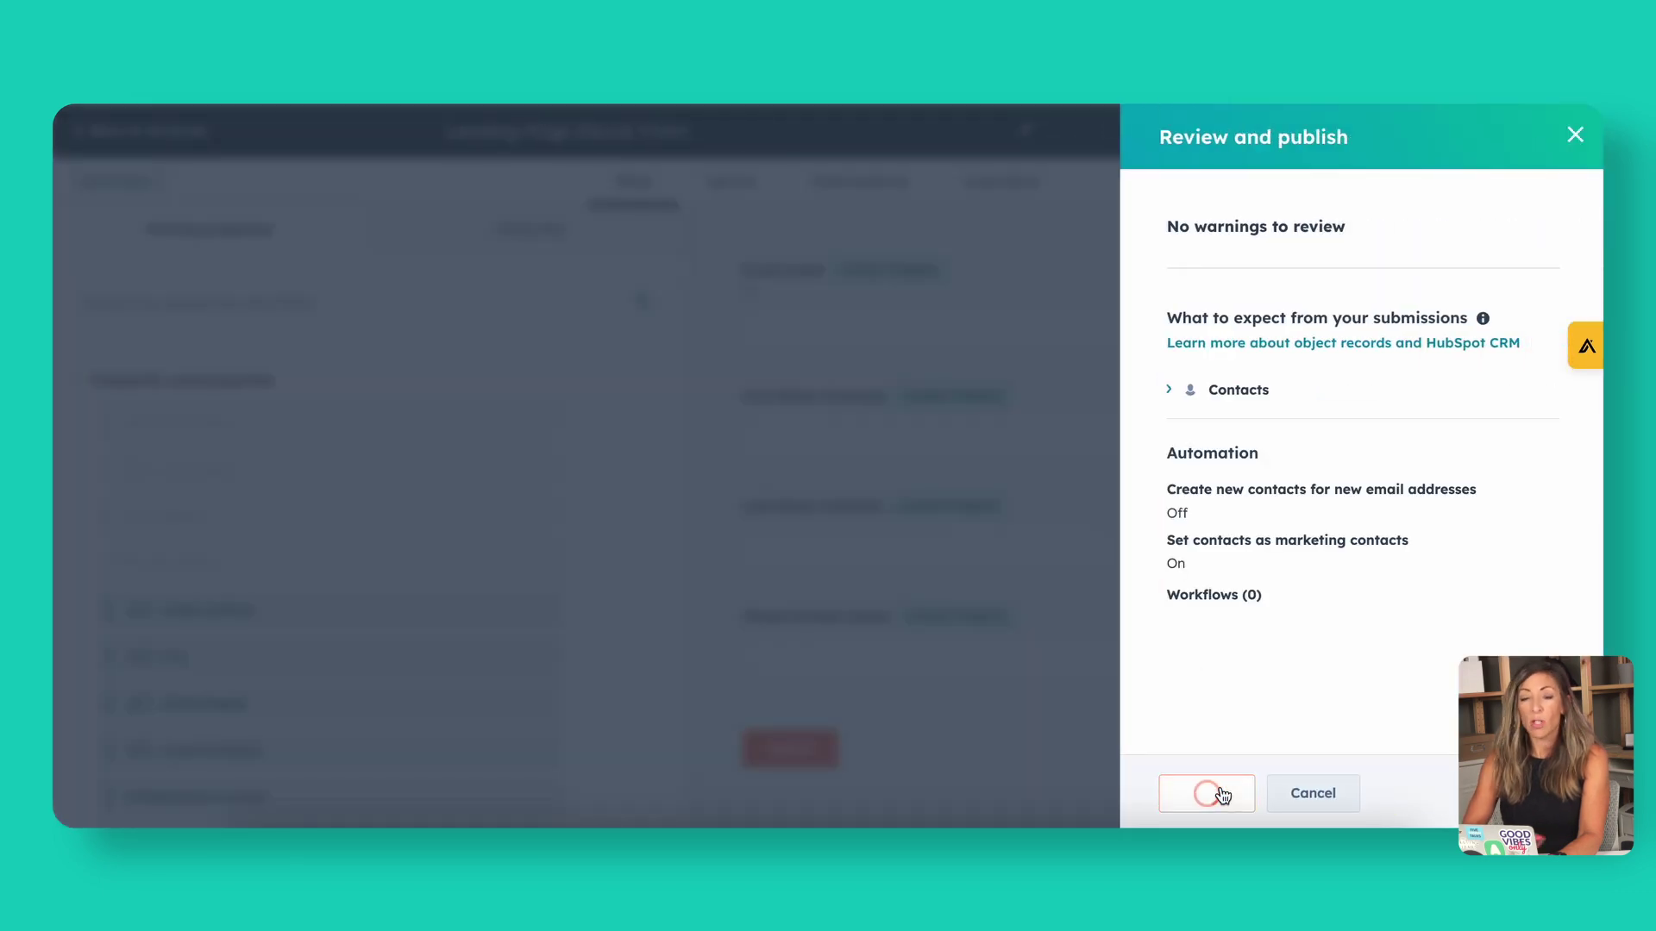
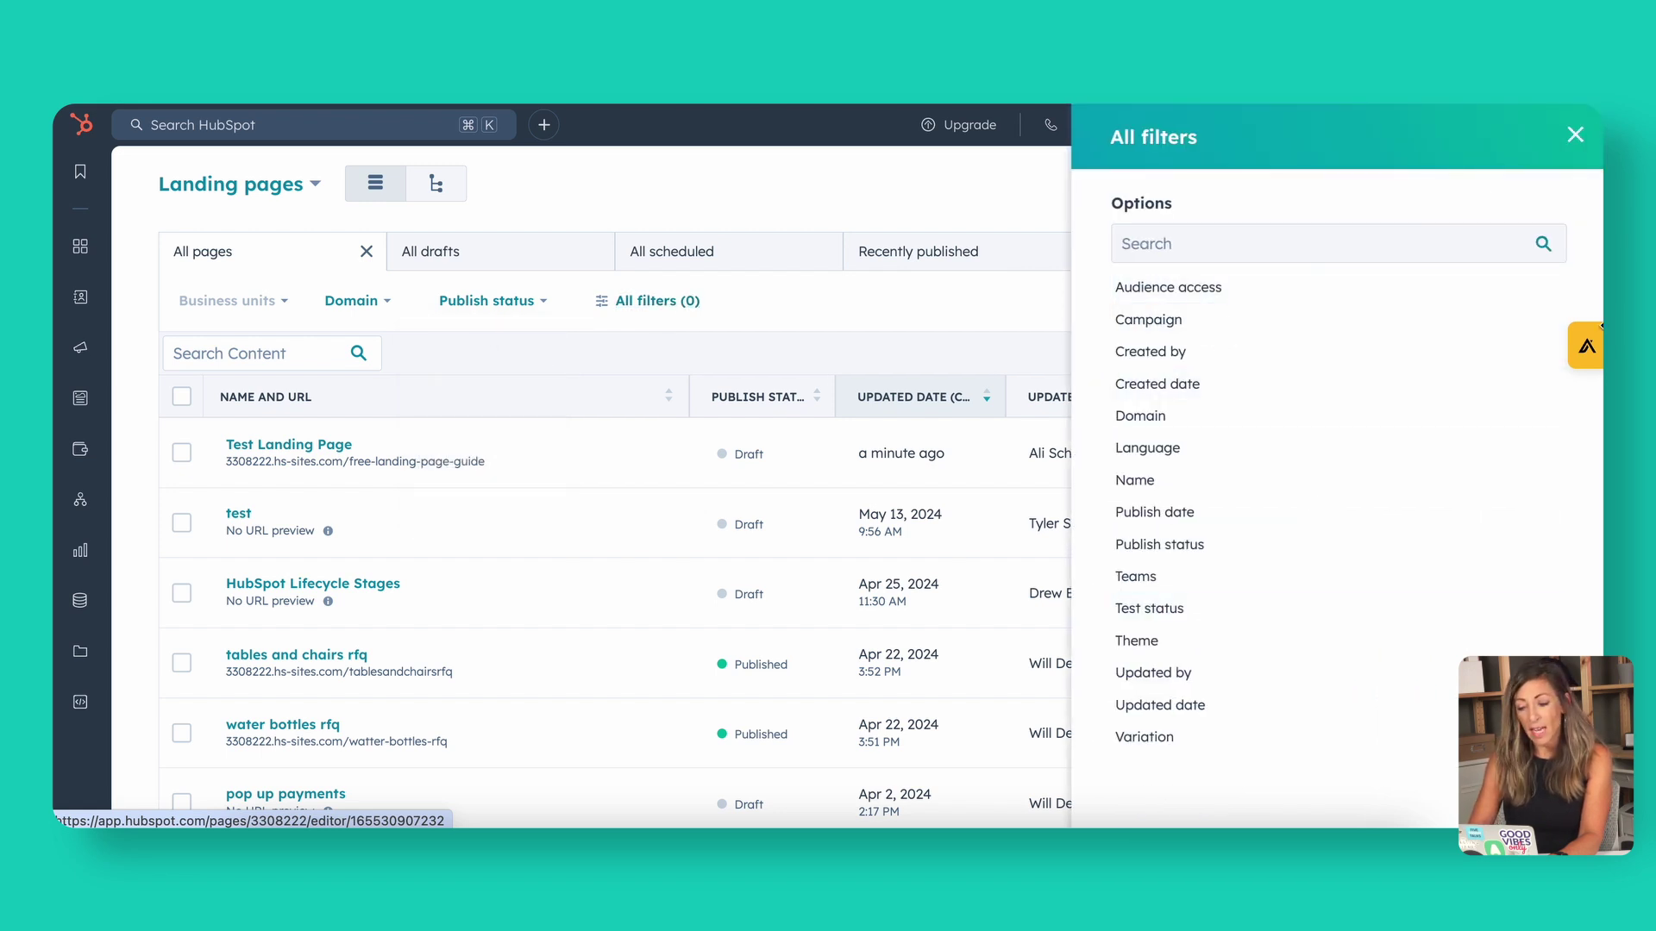
Reopen Test Landing Page for editing and assign the Landing Page Ebook Form to its empty form module.
click(1576, 135)
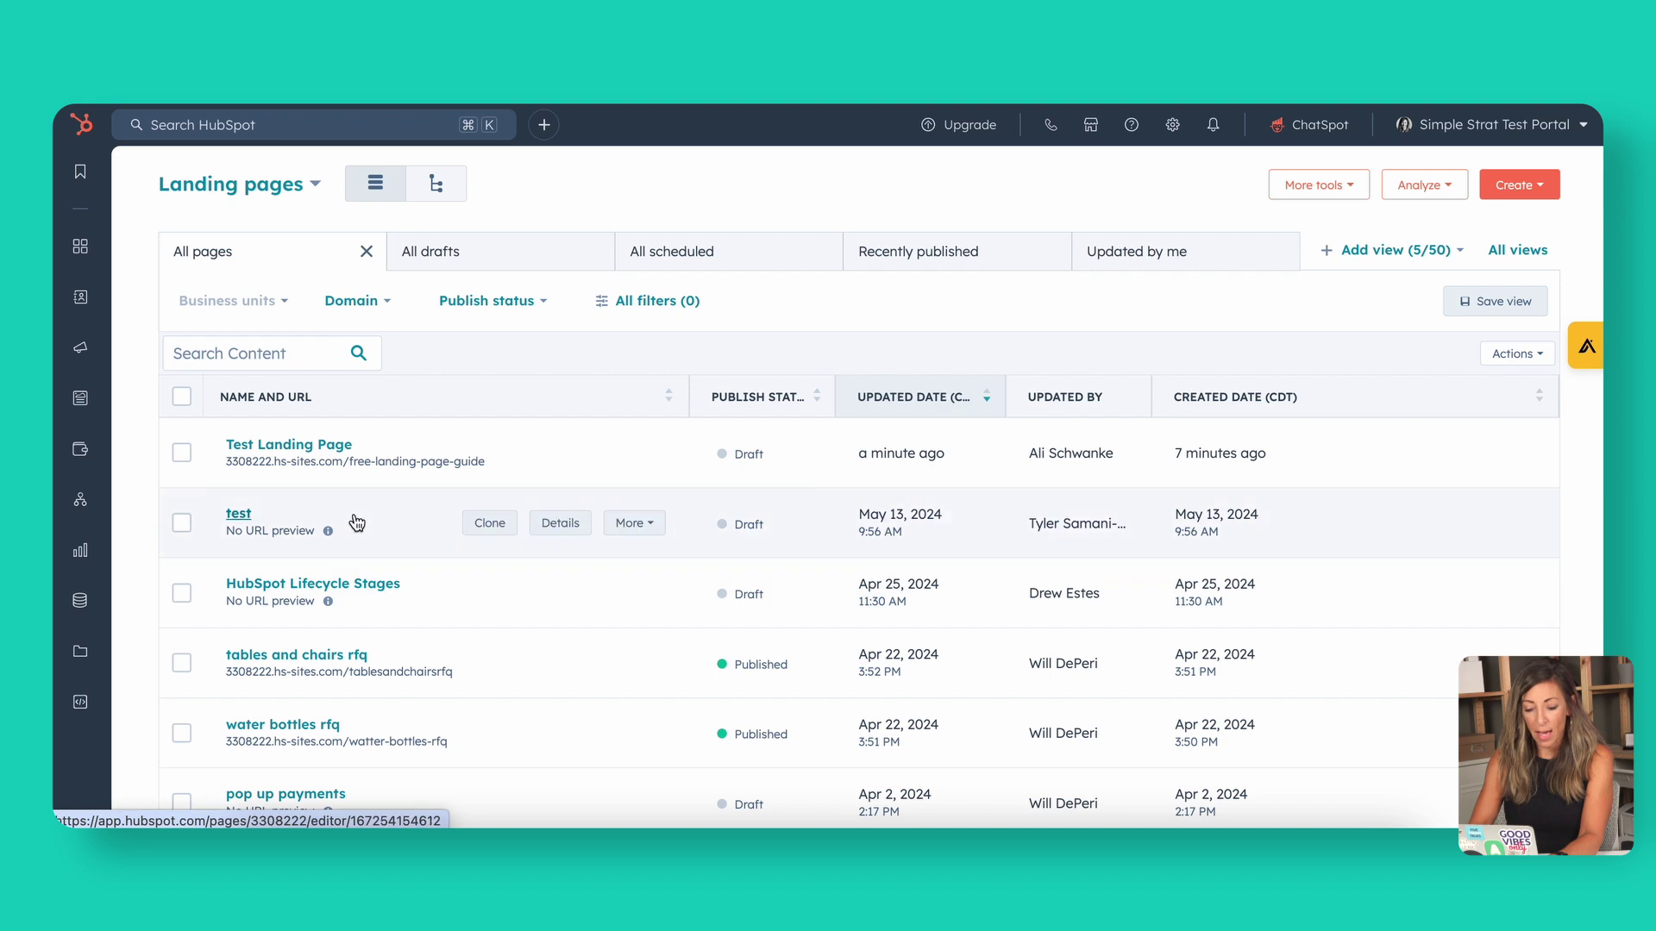
click(310, 450)
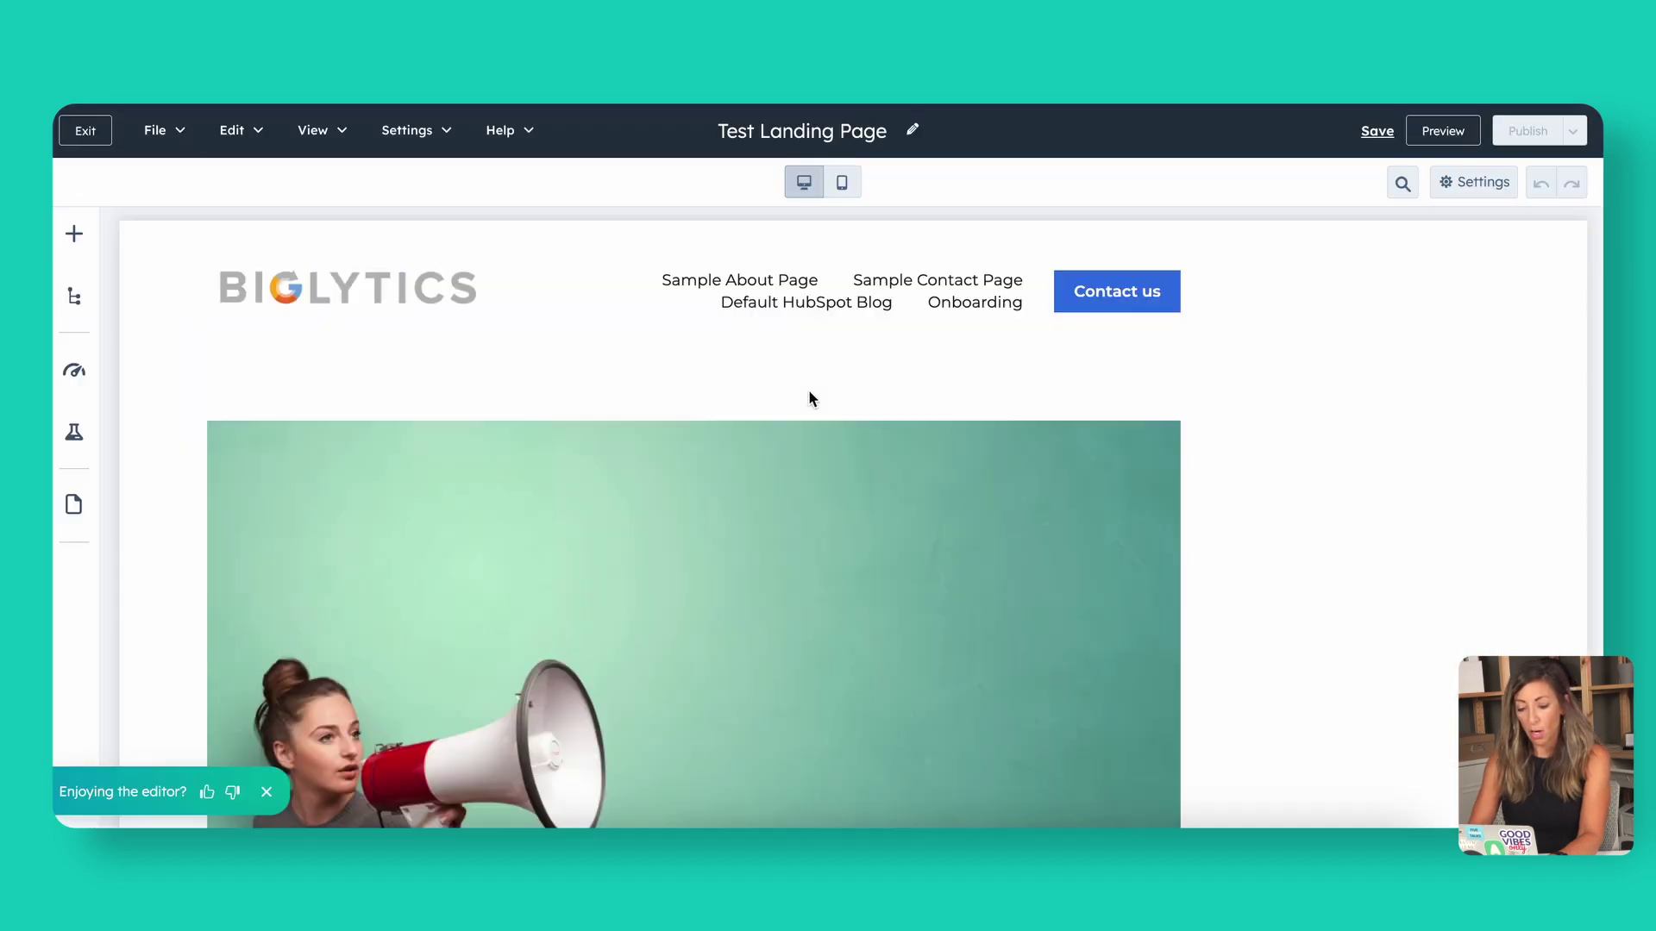
scroll(979, 391, down, 5)
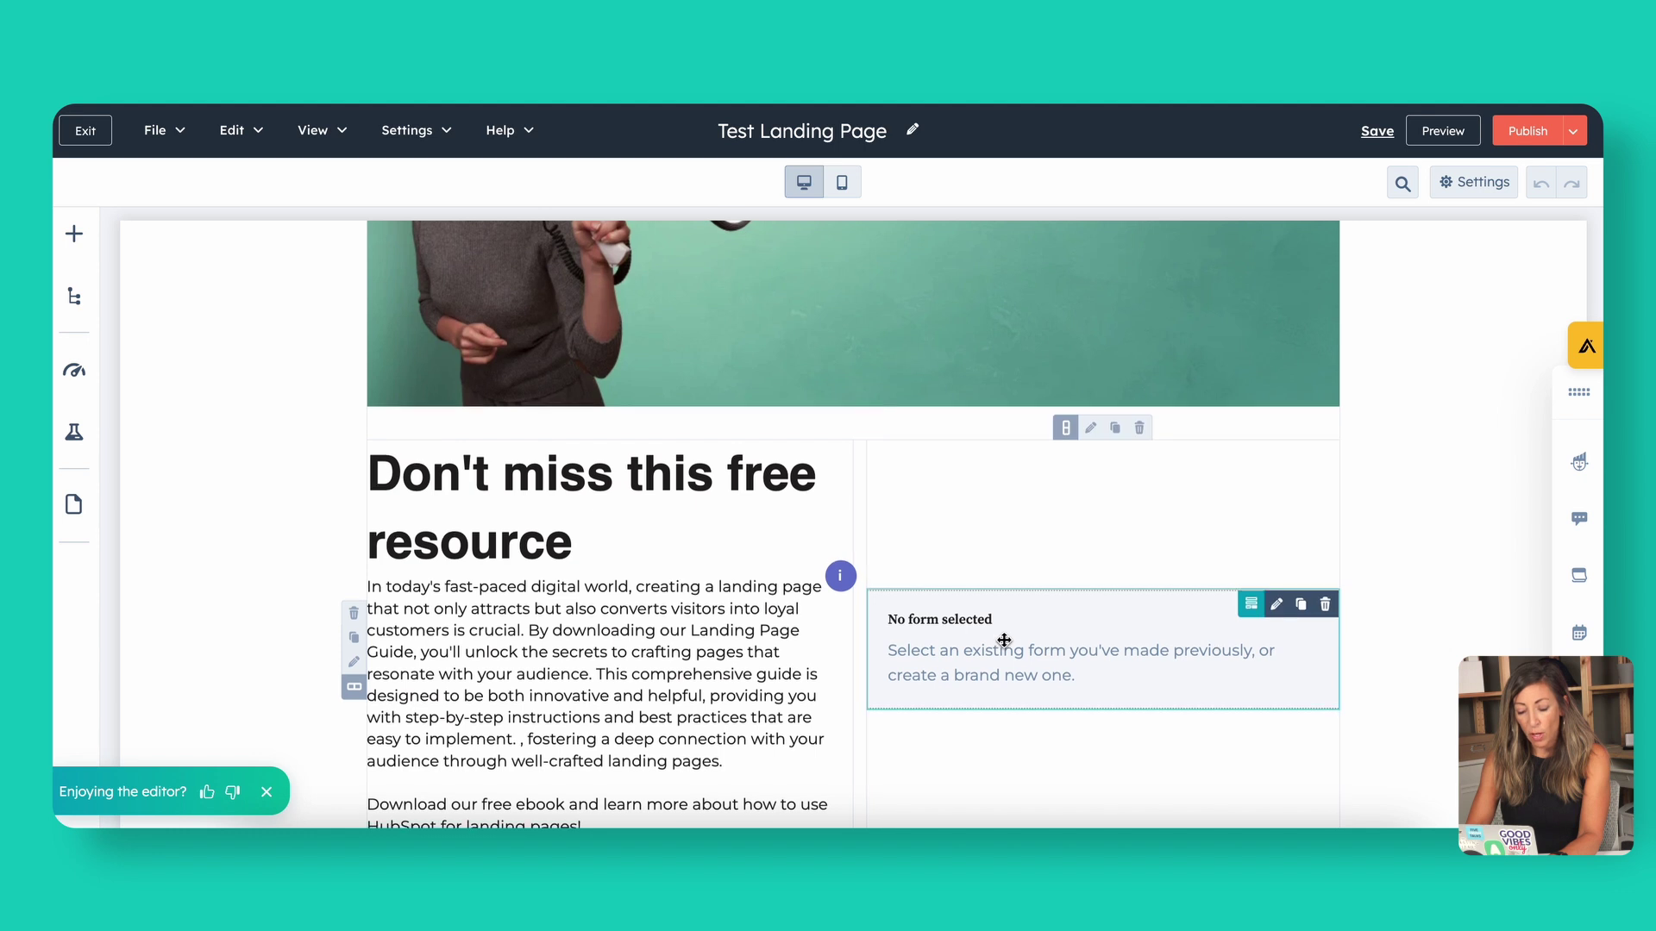
scroll(1000, 639, down, 2)
click(1005, 590)
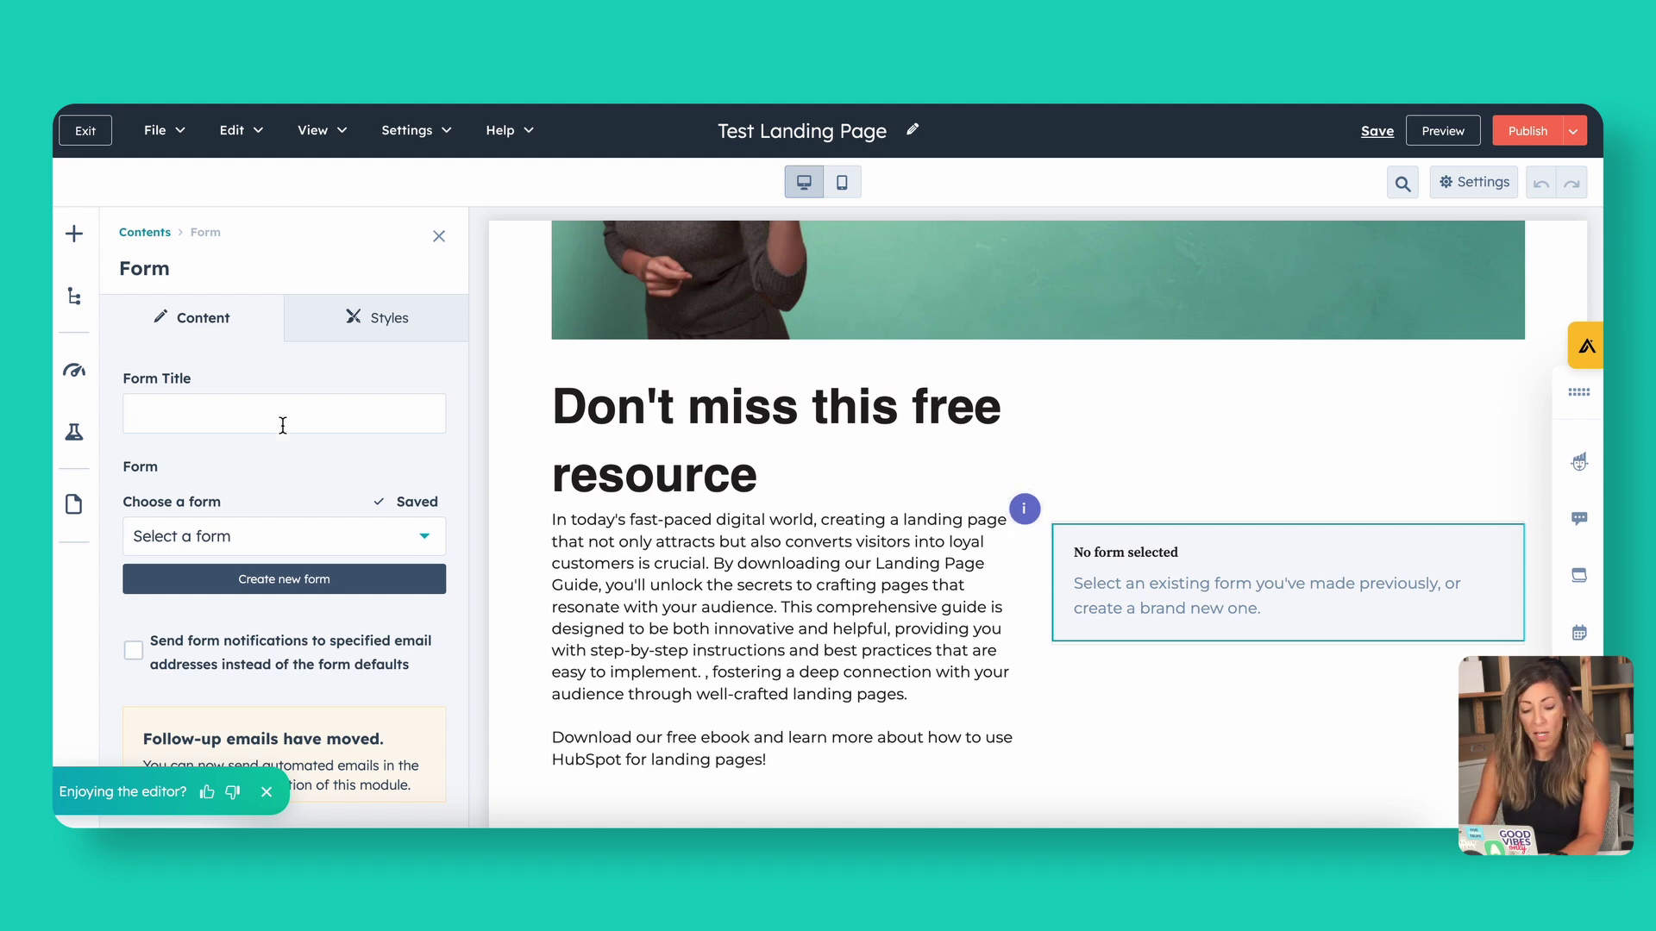
click(284, 550)
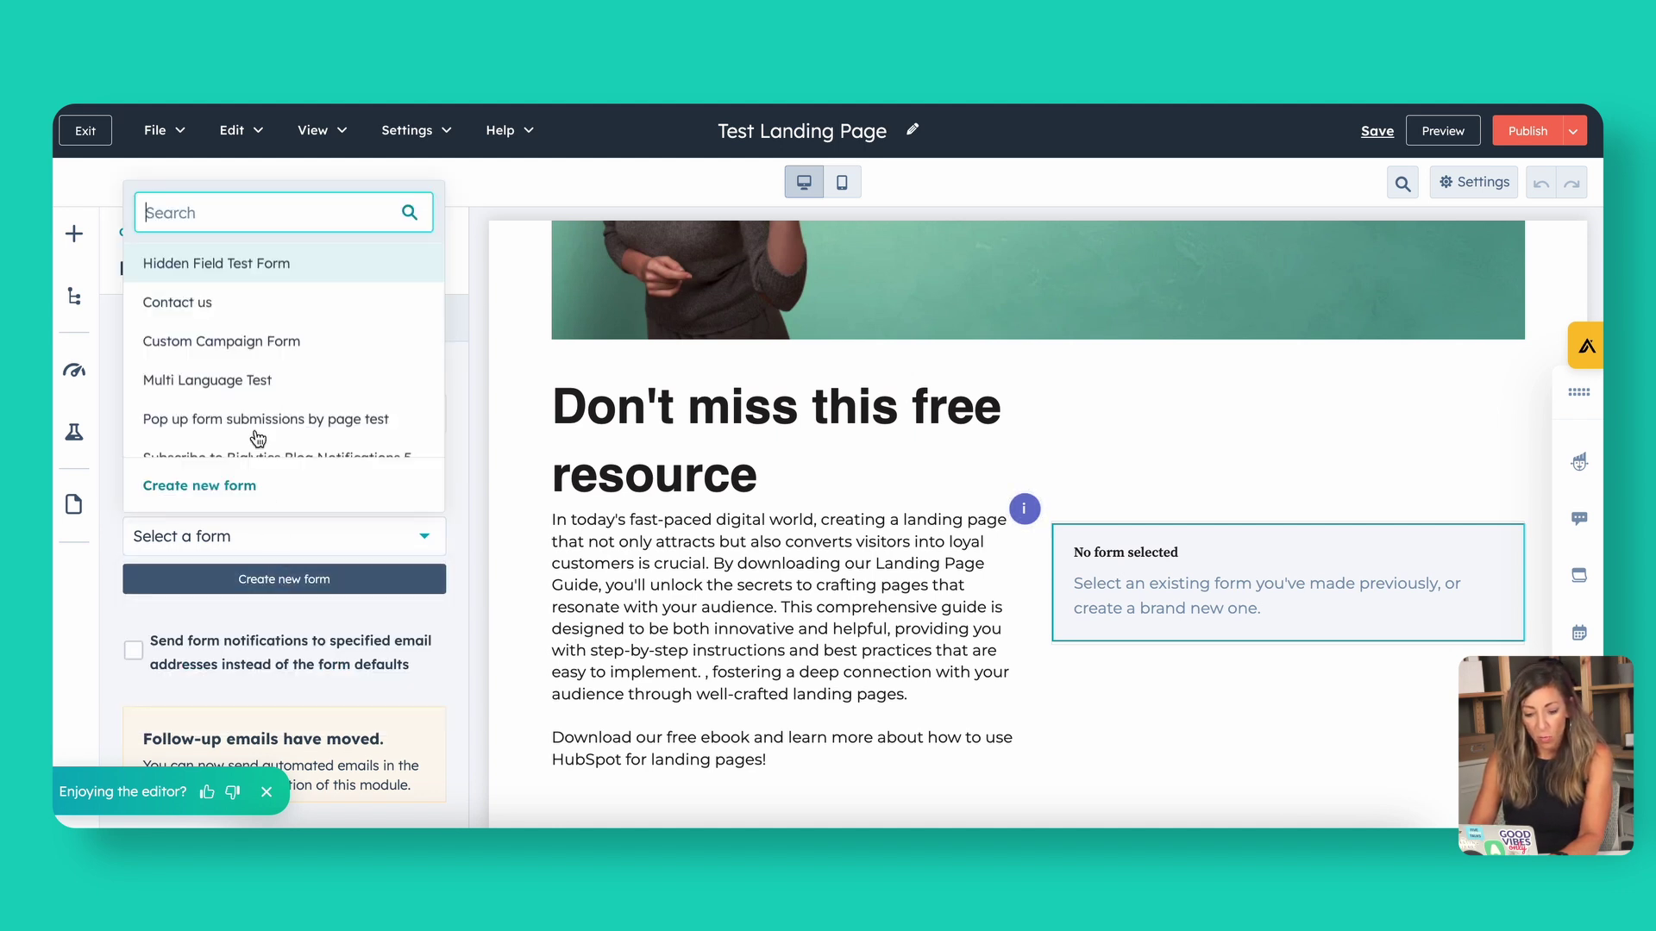
text(landing)
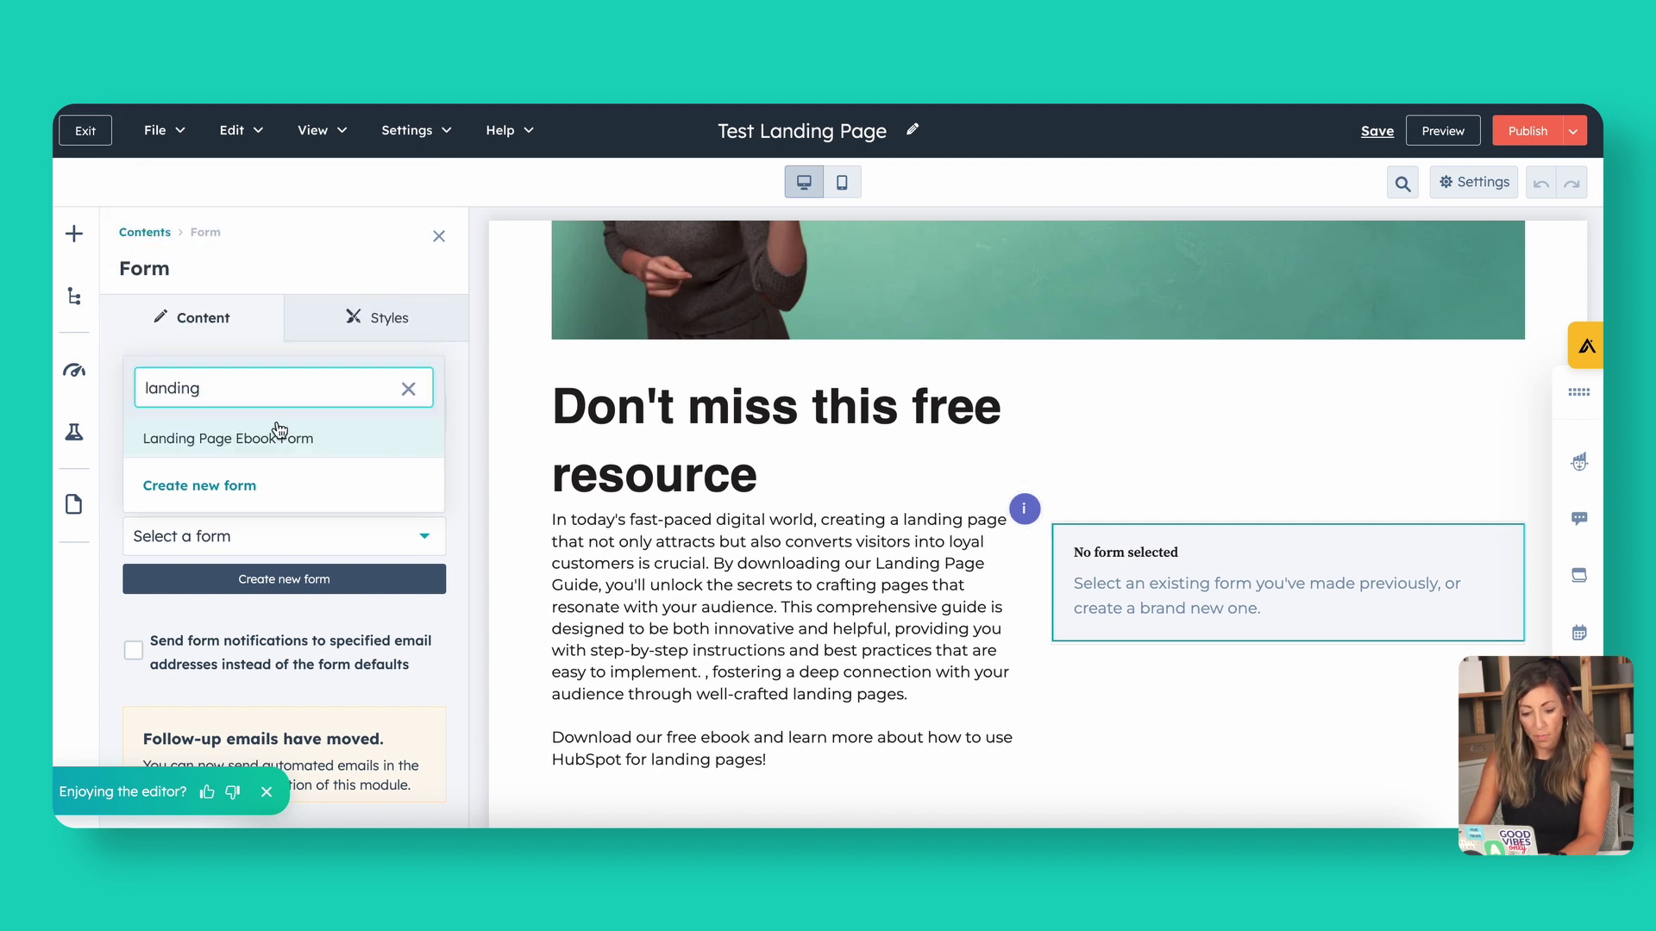
click(277, 436)
Set the form module's title to "Test Form".
scroll(300, 636, down, 2)
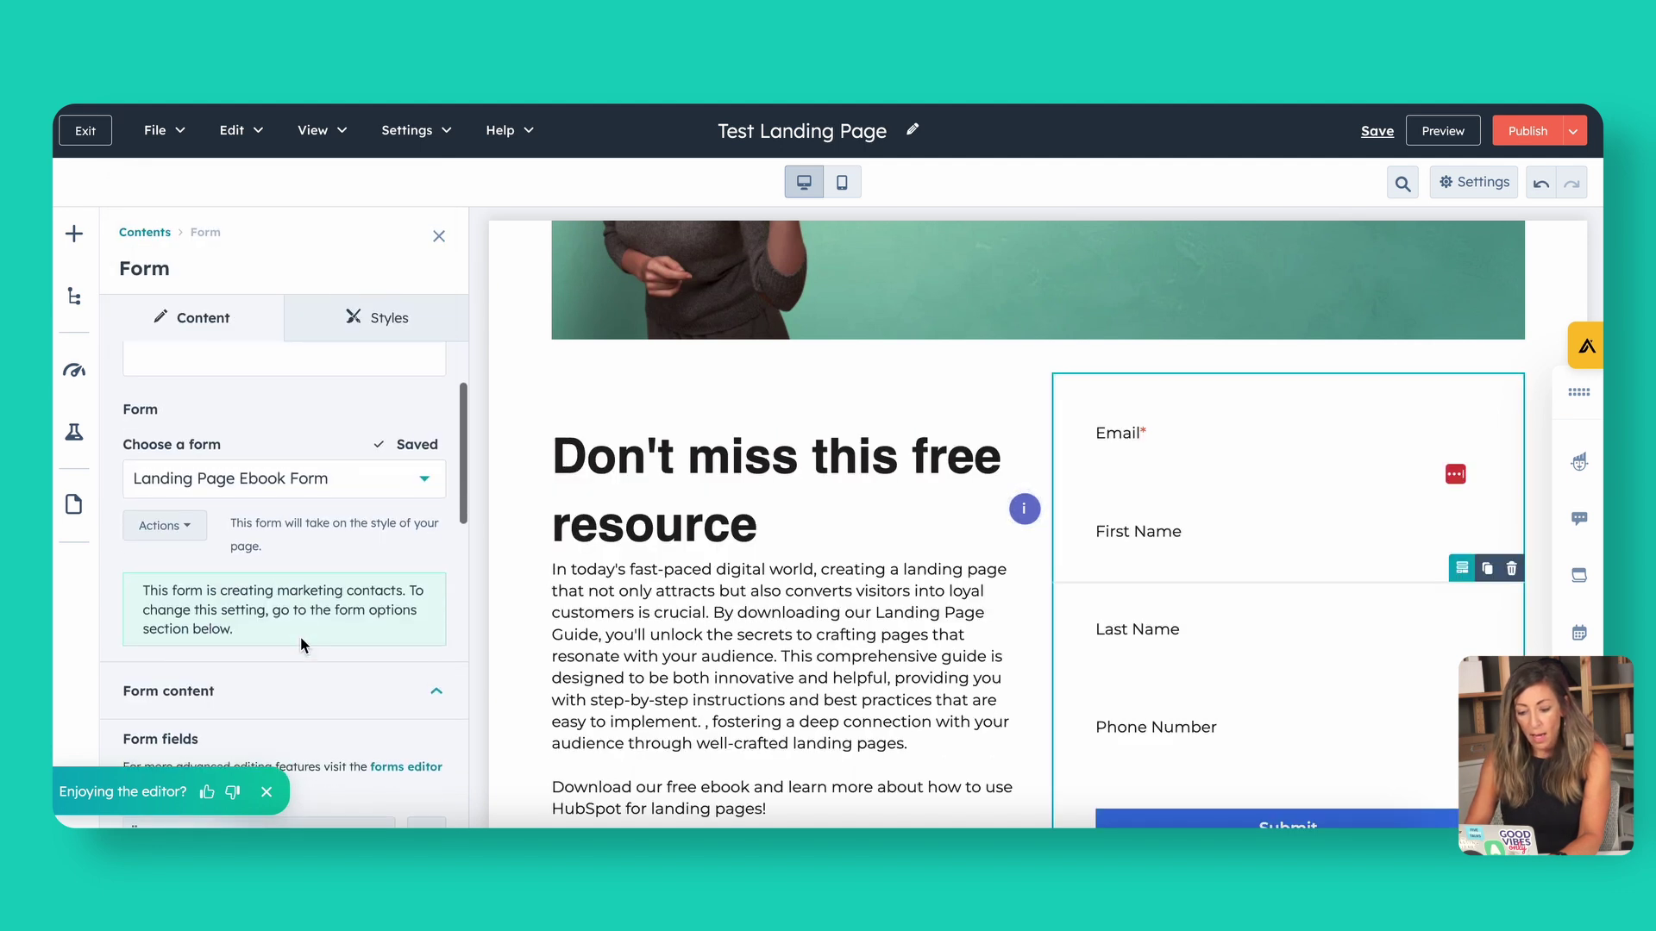
scroll(249, 422, up, 1)
click(232, 436)
text(Test )
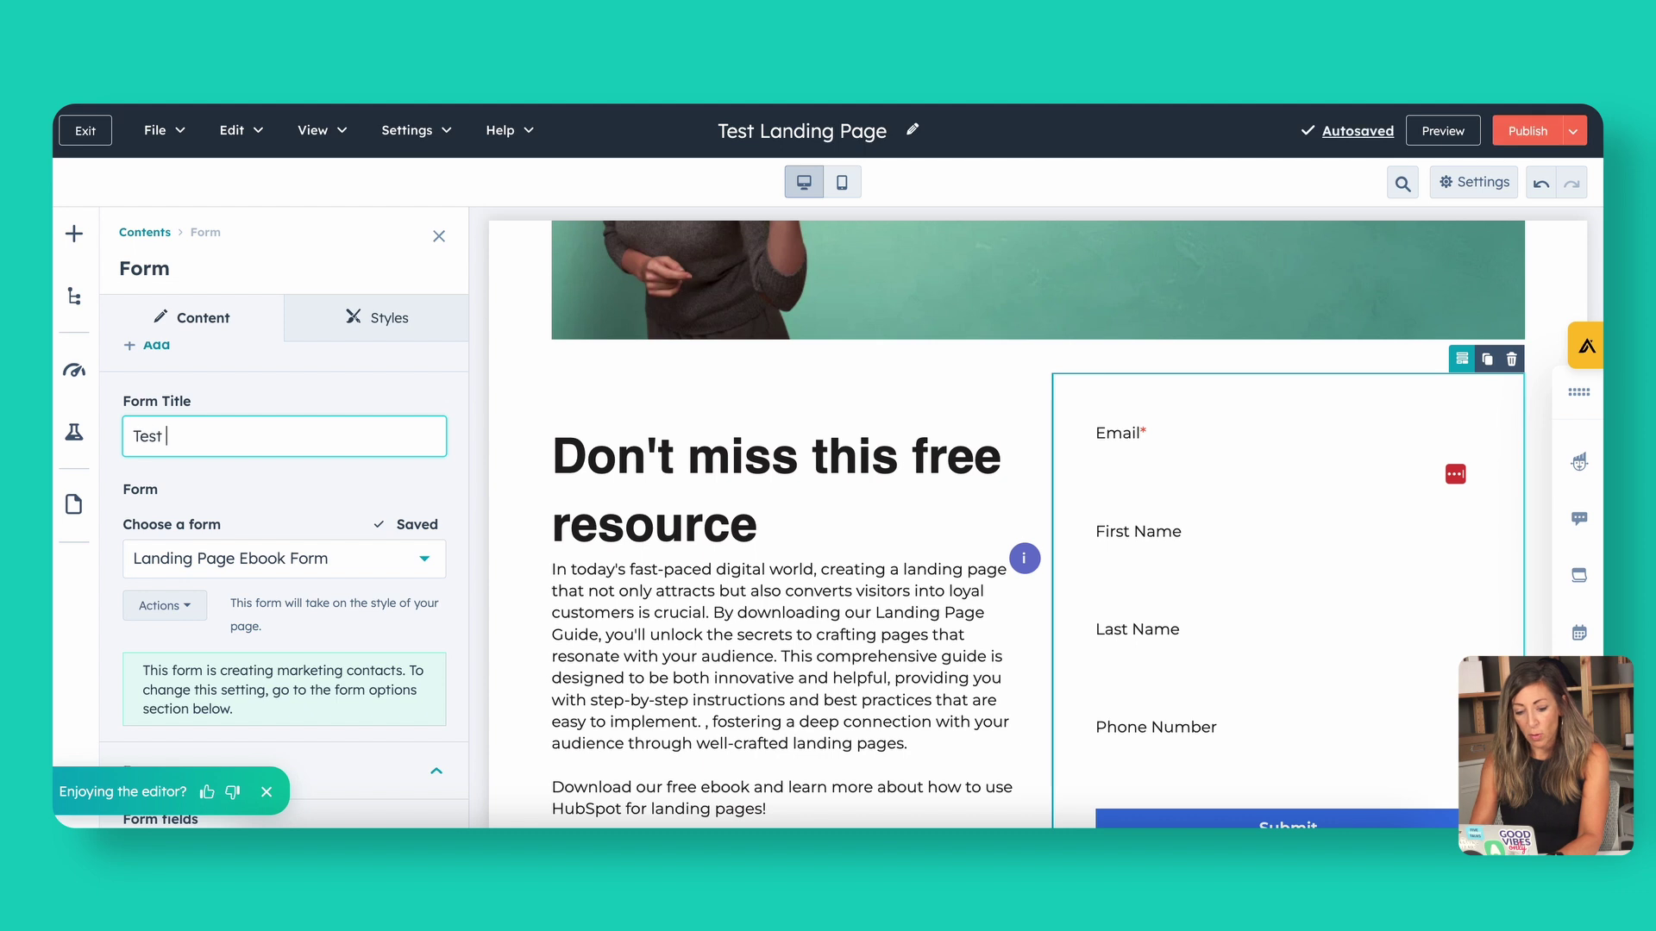
text(Form)
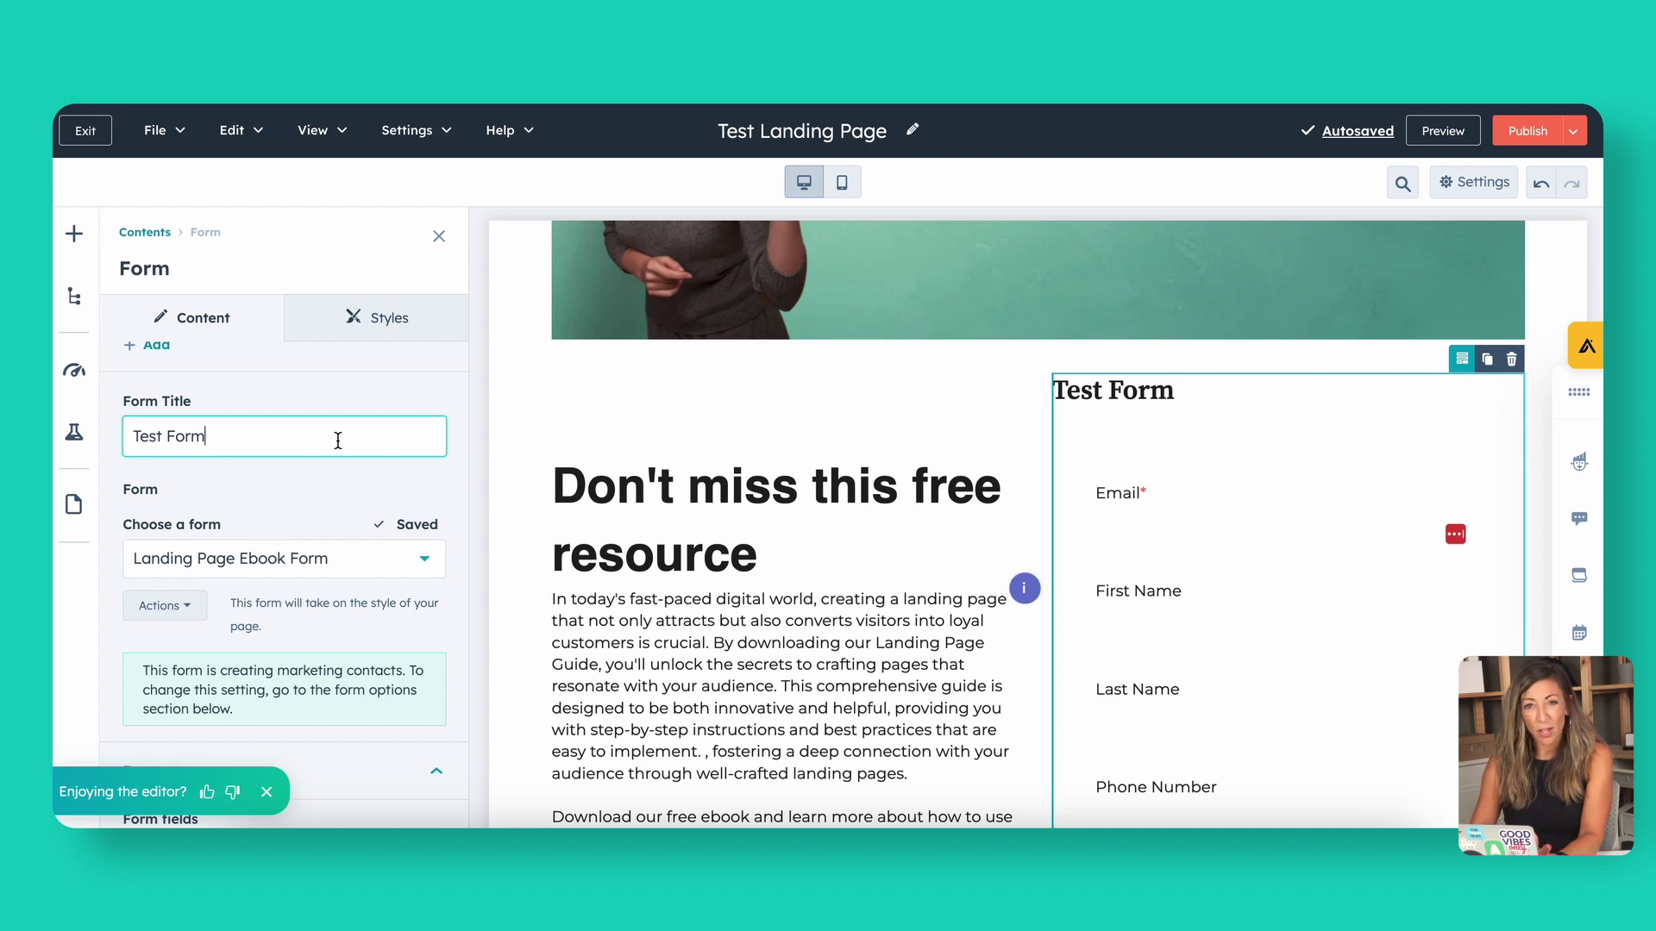
Check the form module's style options and clear its form title.
click(380, 325)
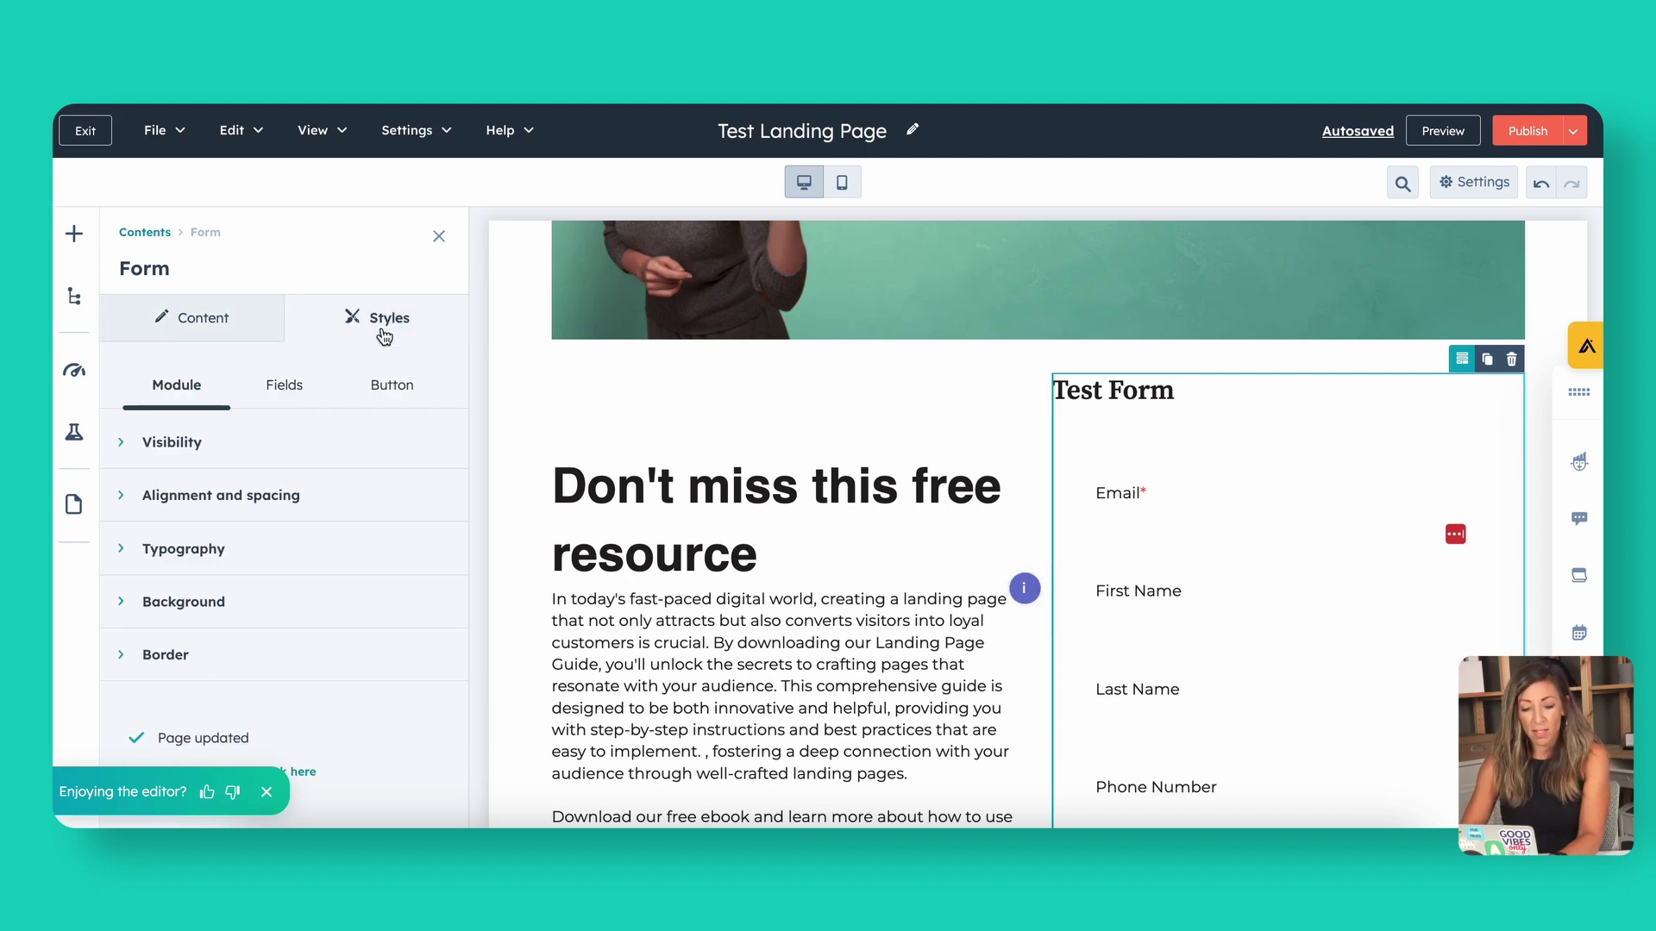
click(240, 326)
drag(207, 488, 53, 490)
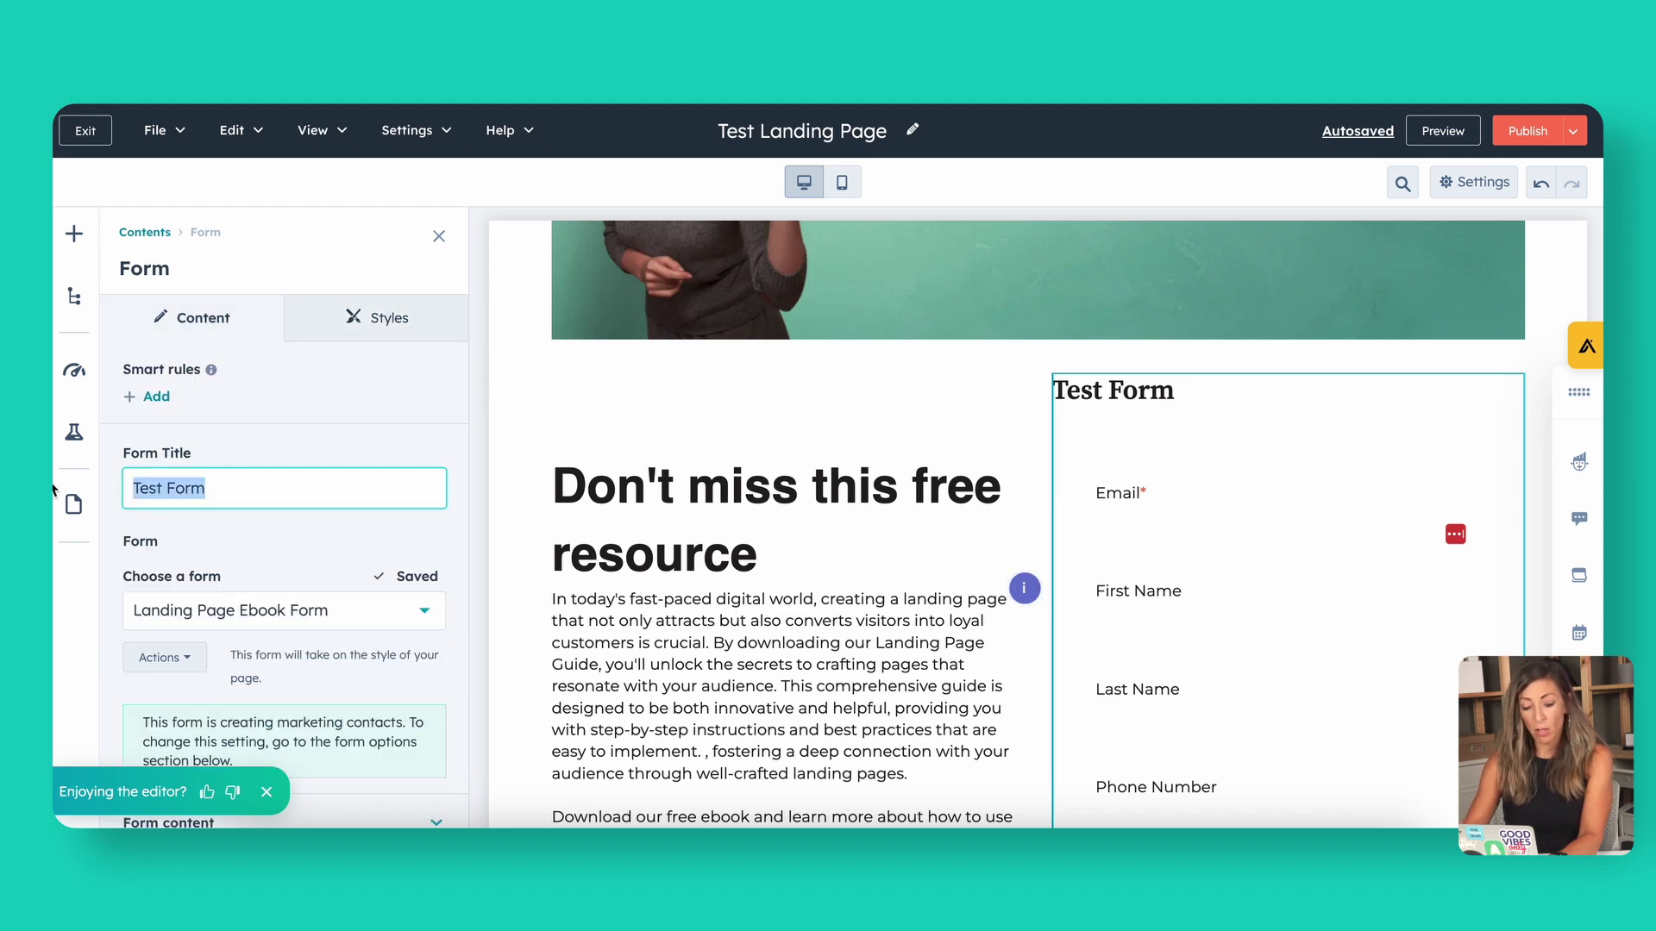
key(BackSpace)
Review the form content settings, including the fields, submit button text, data privacy and CAPTCHA options.
scroll(371, 541, down, 3)
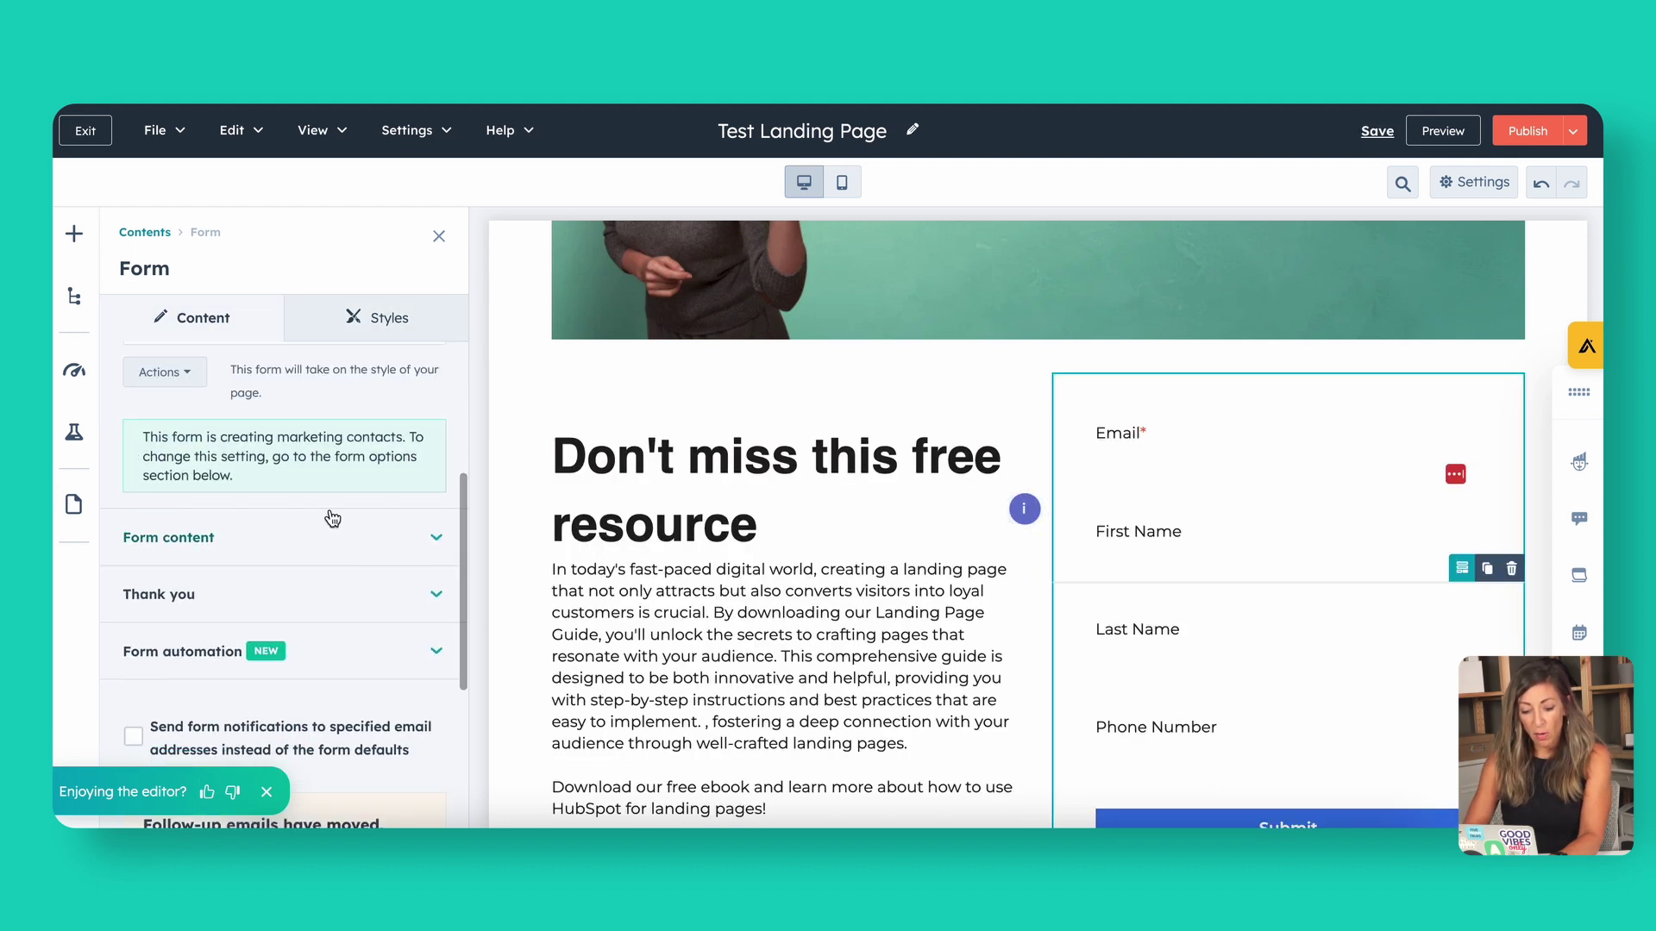
click(333, 533)
scroll(344, 581, down, 3)
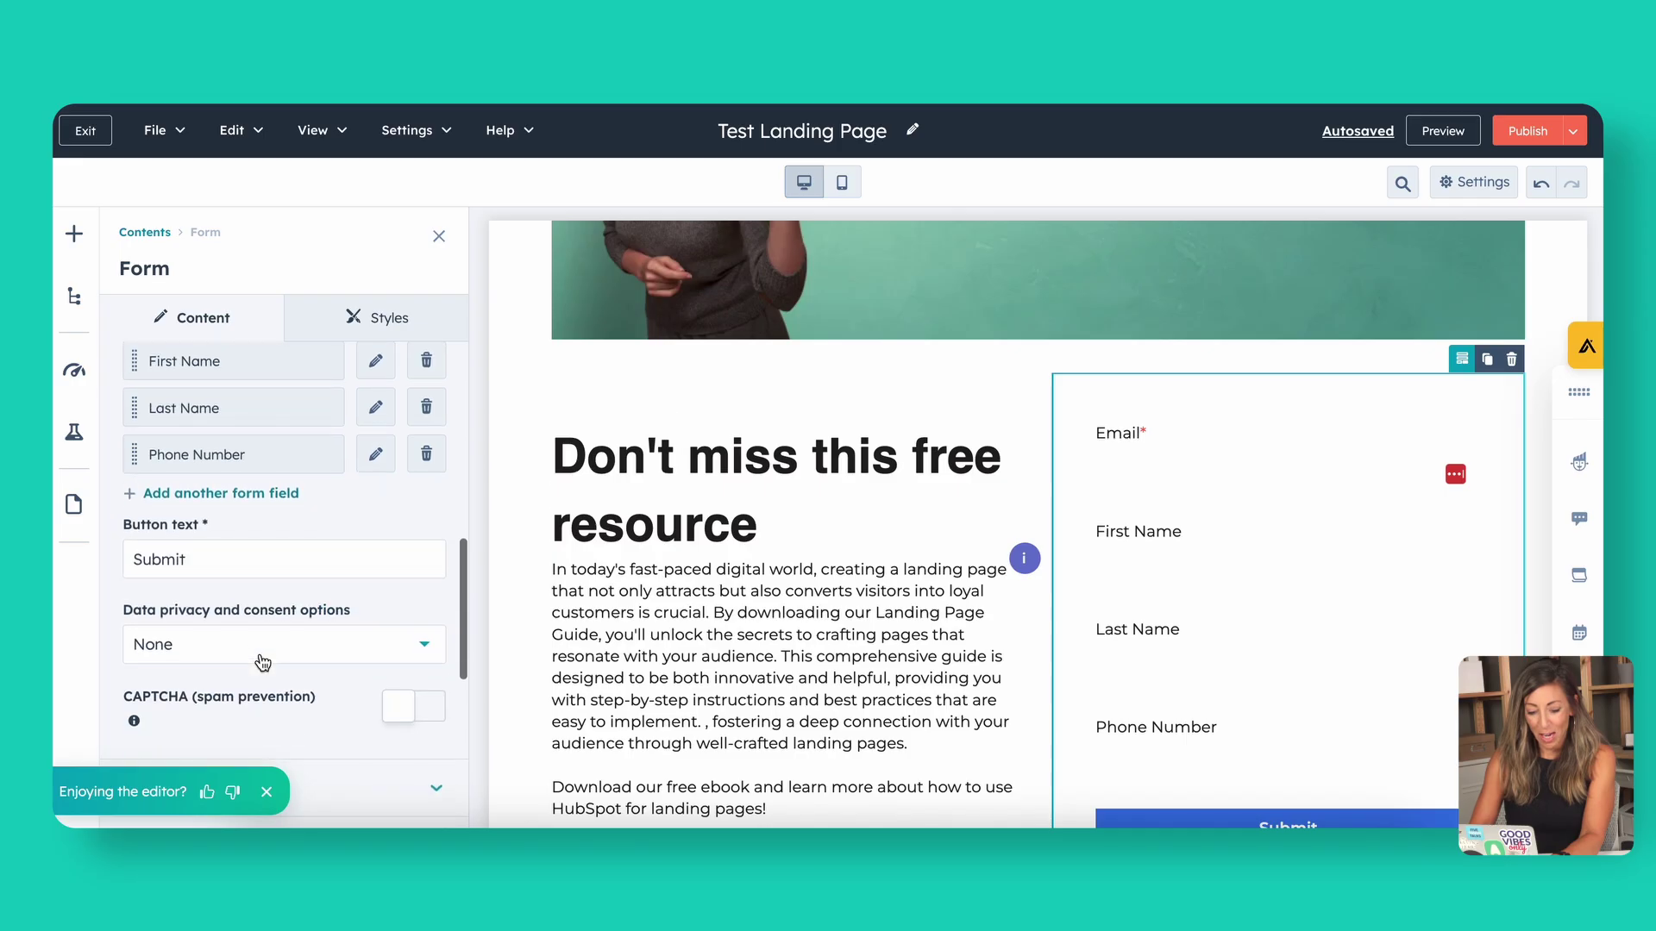
double_click(224, 565)
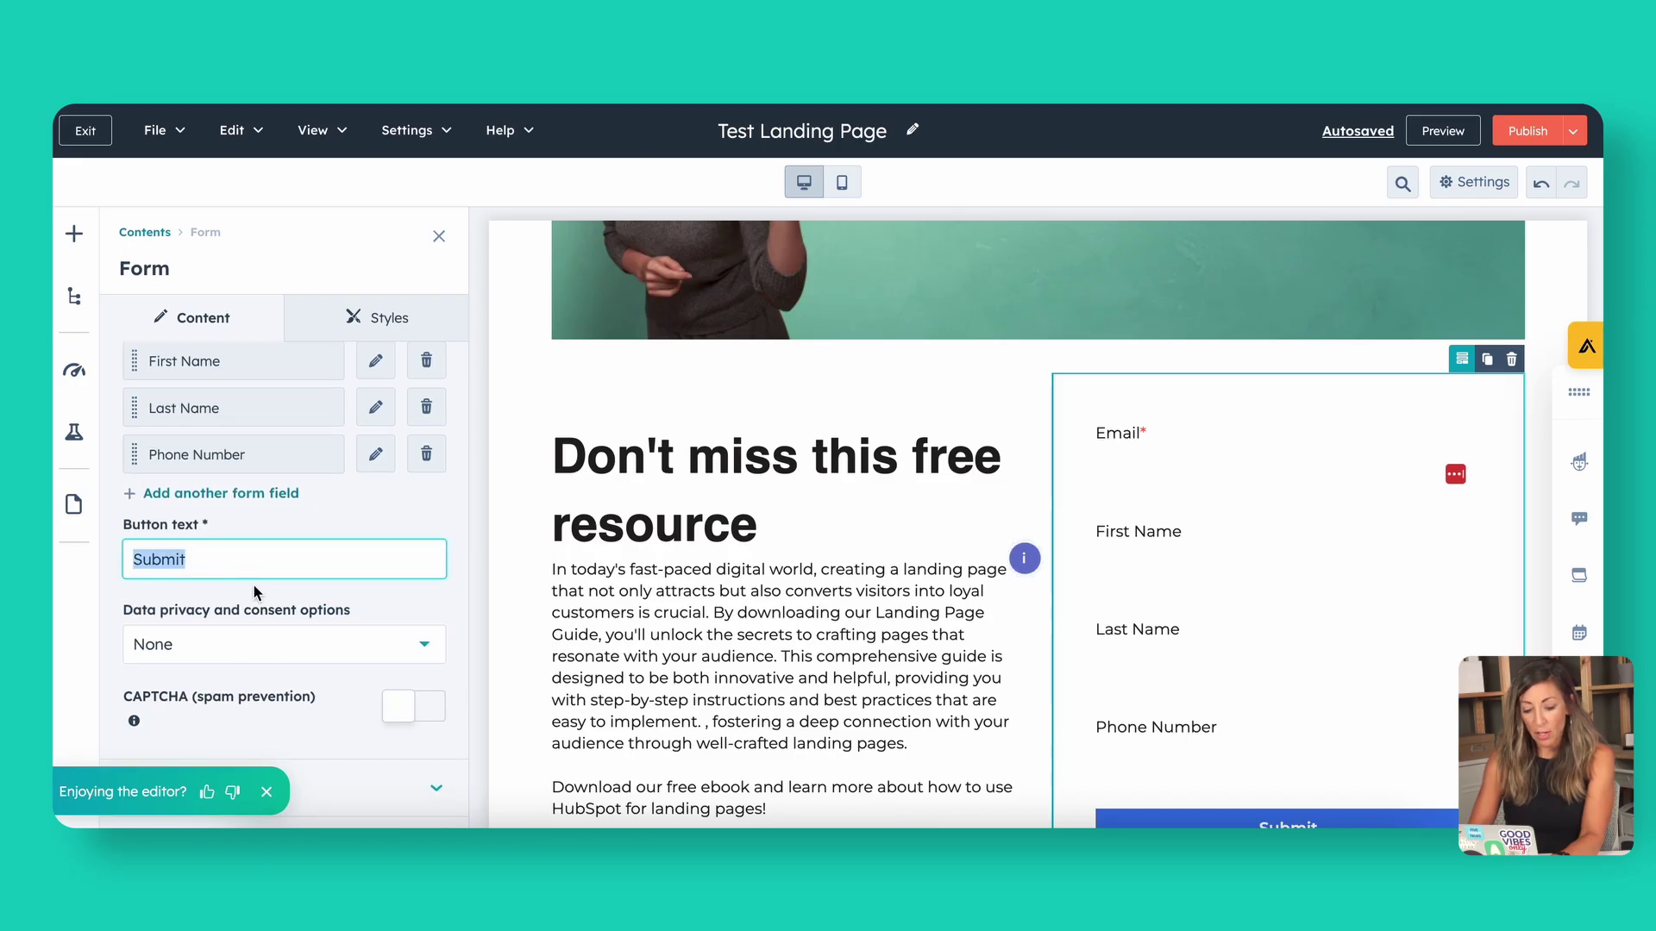
scroll(269, 583, down, 2)
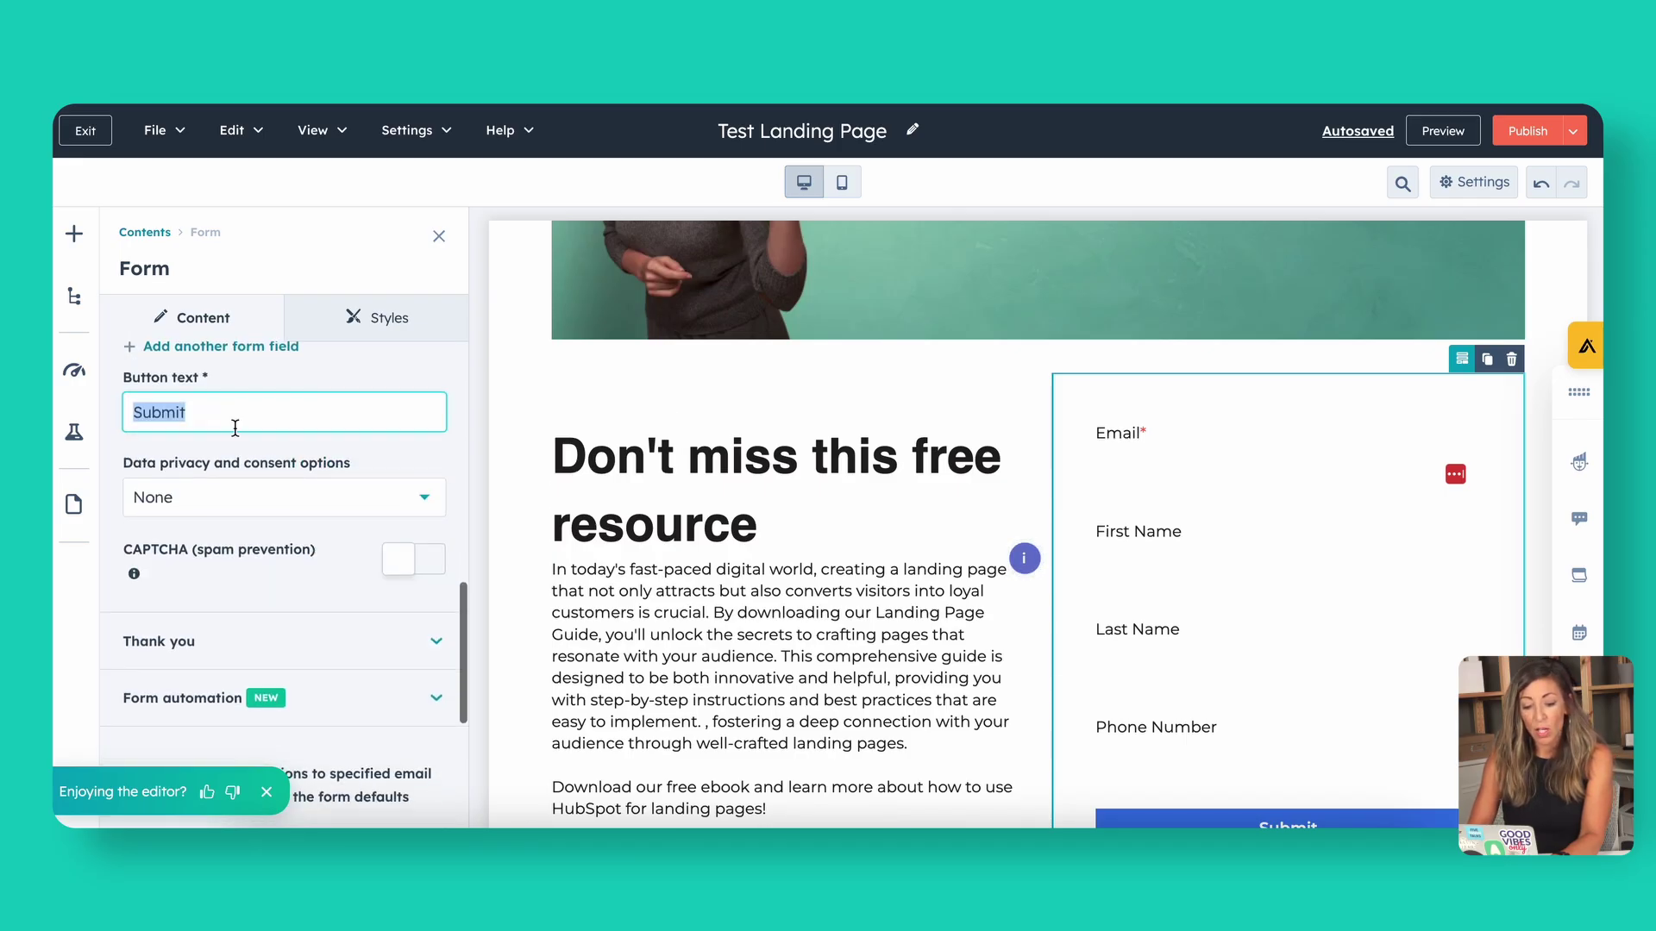
scroll(289, 582, down, 3)
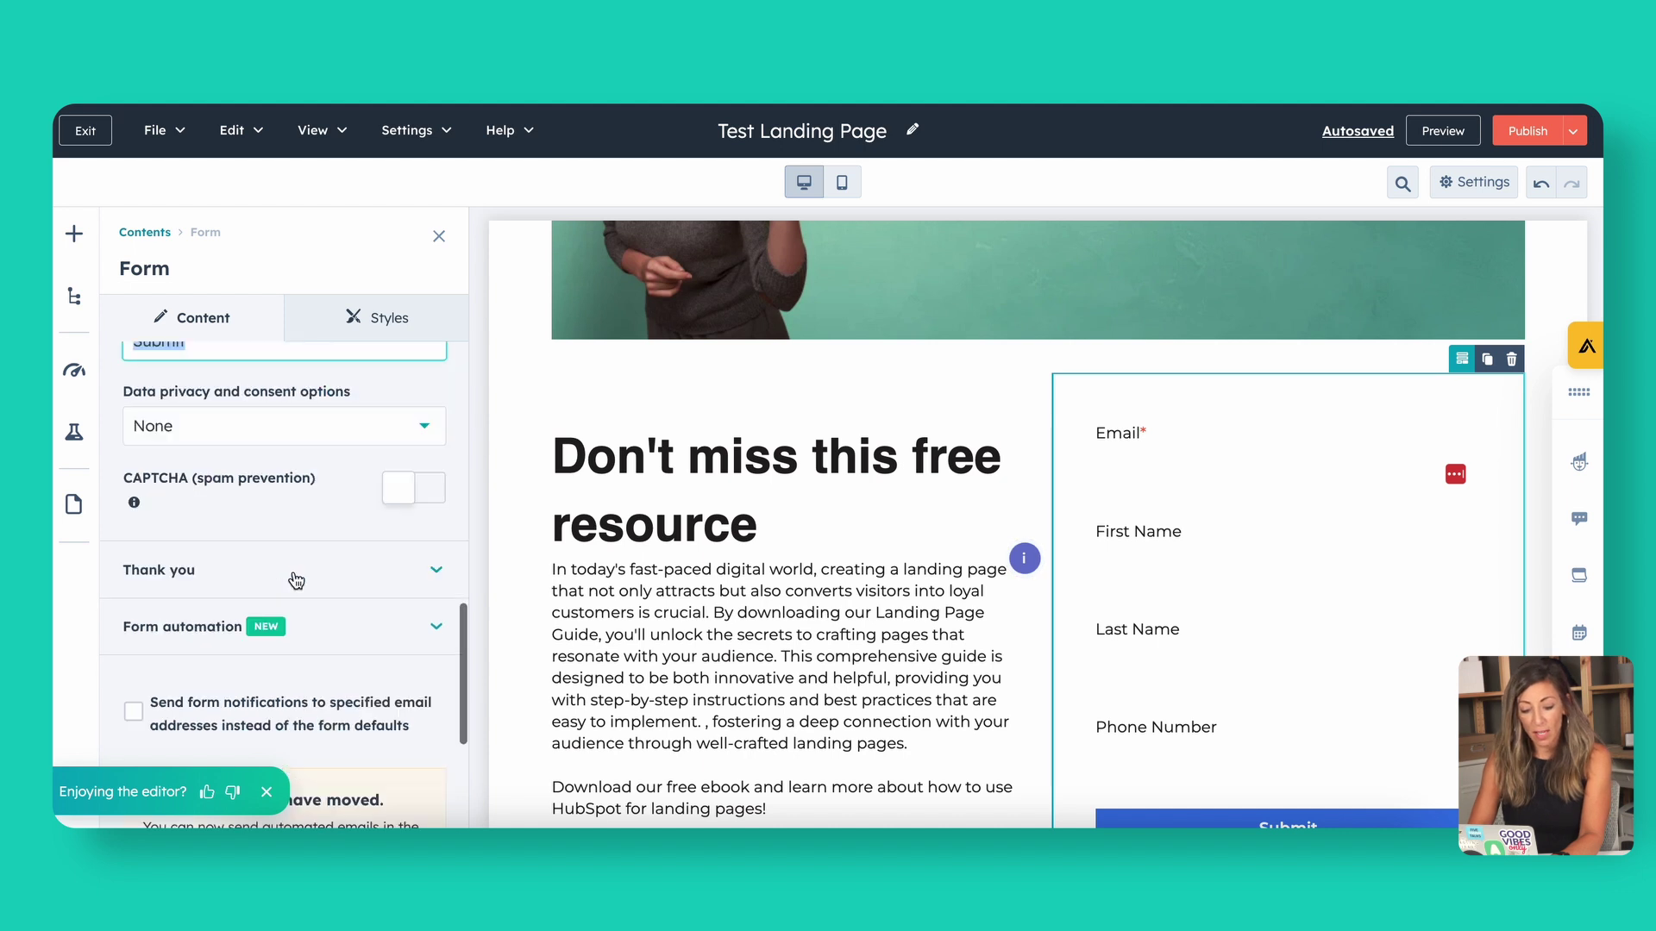
Set the form's thank you behaviour to redirect to another page and look over the automation and notification options.
click(399, 438)
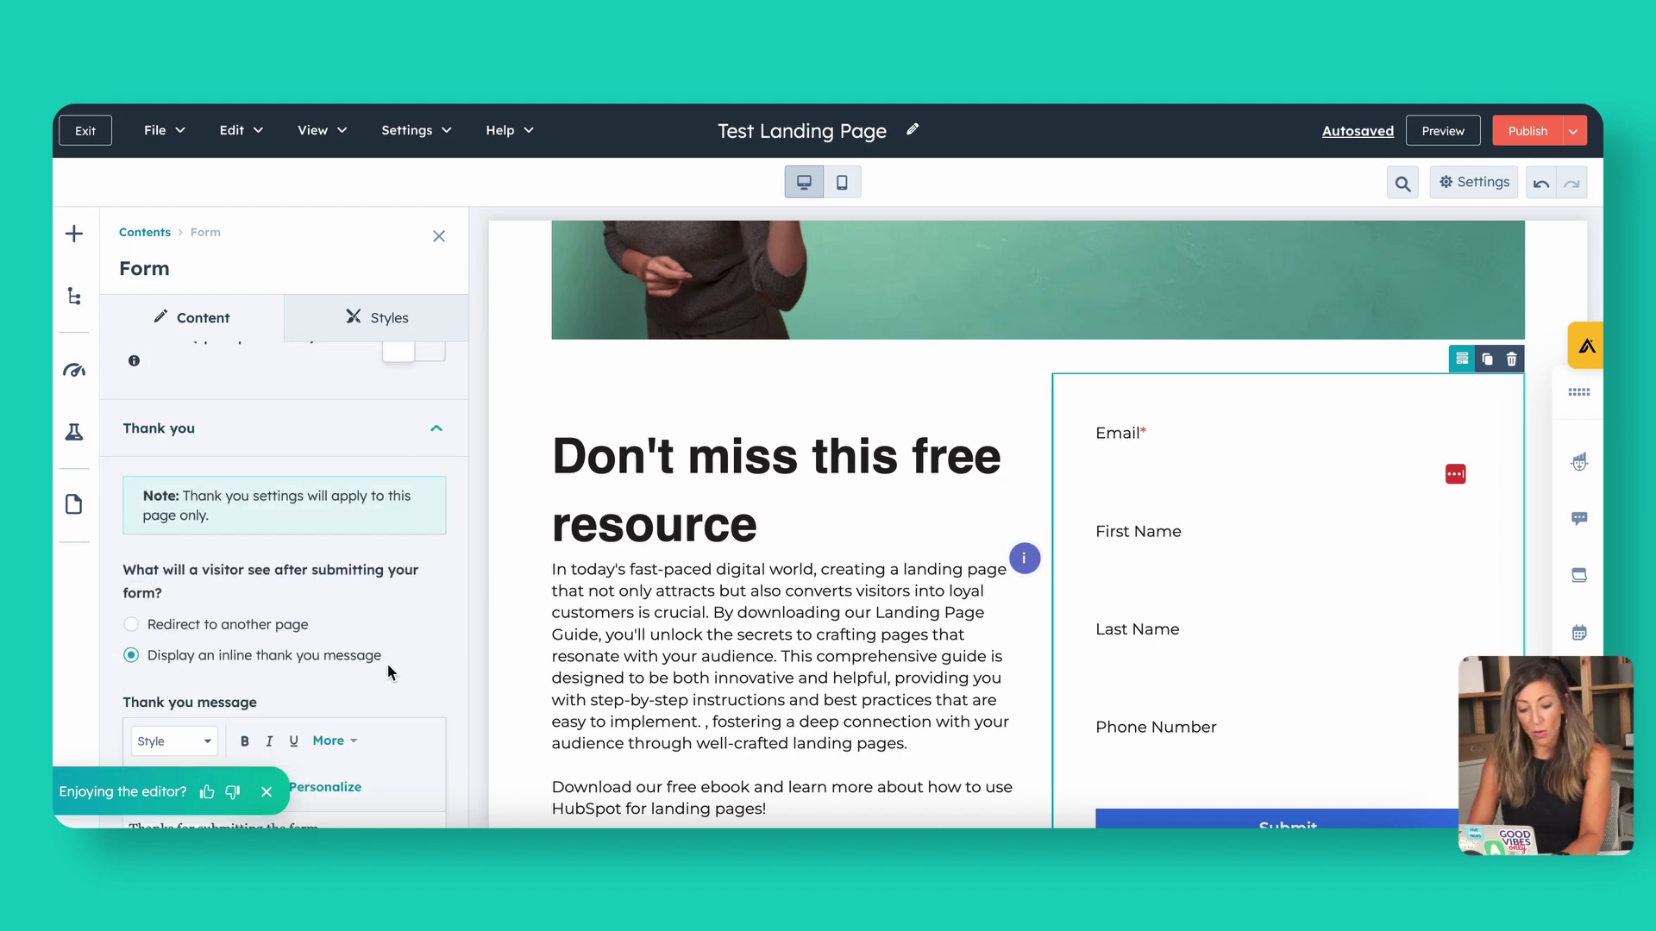
scroll(389, 672, down, 2)
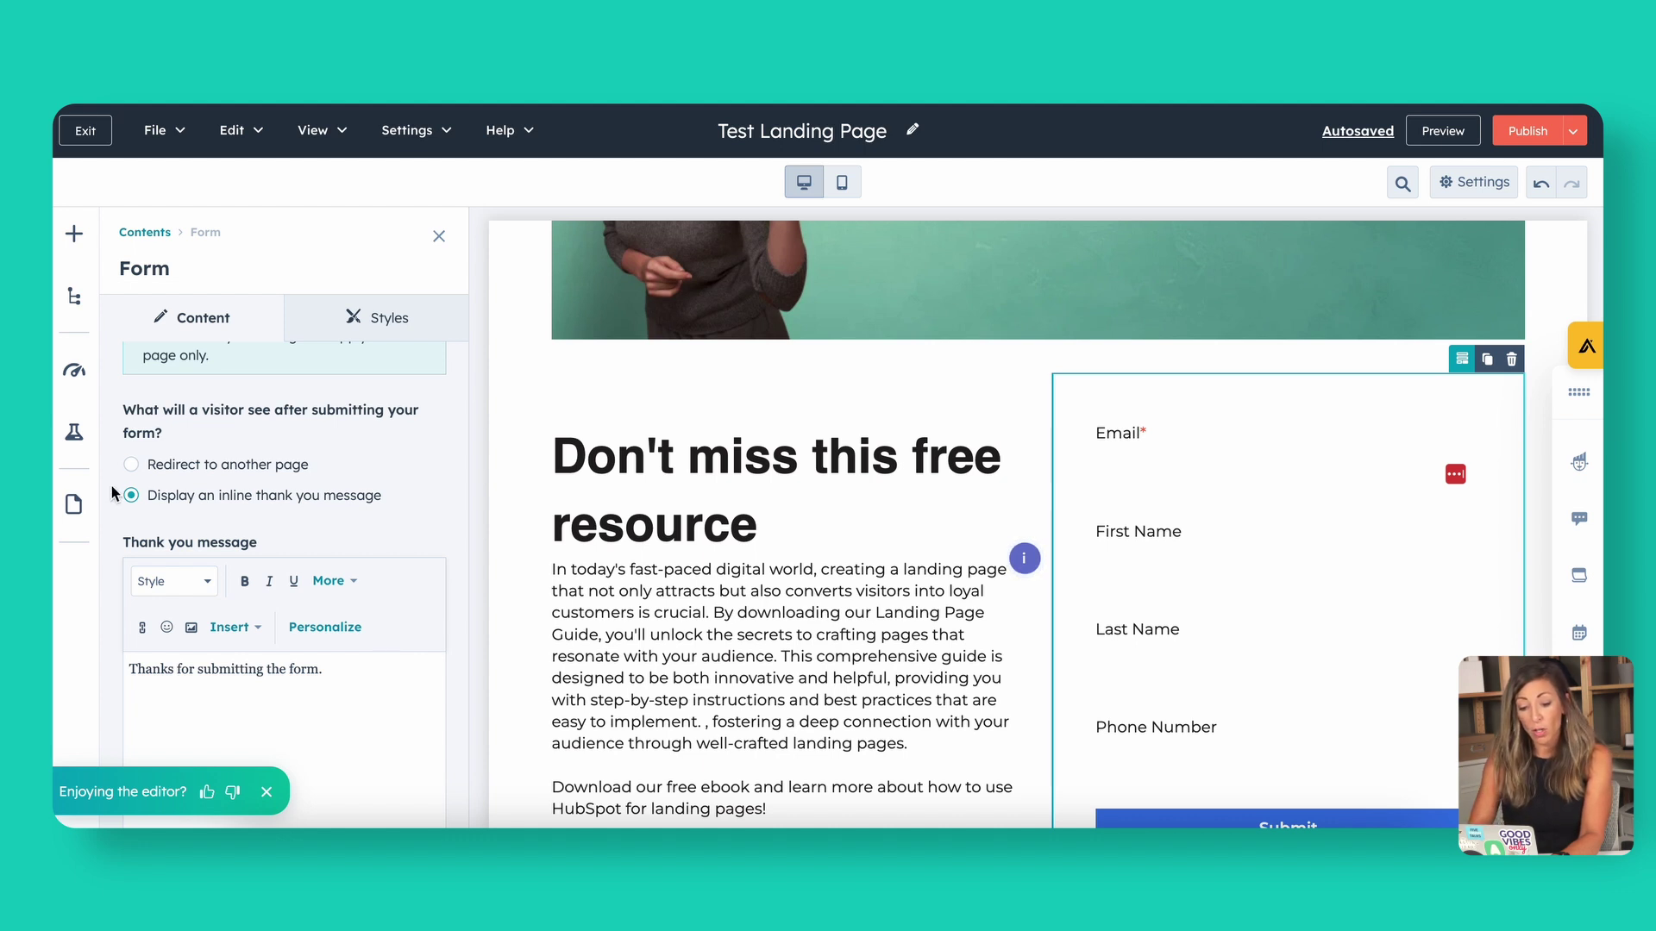
click(132, 465)
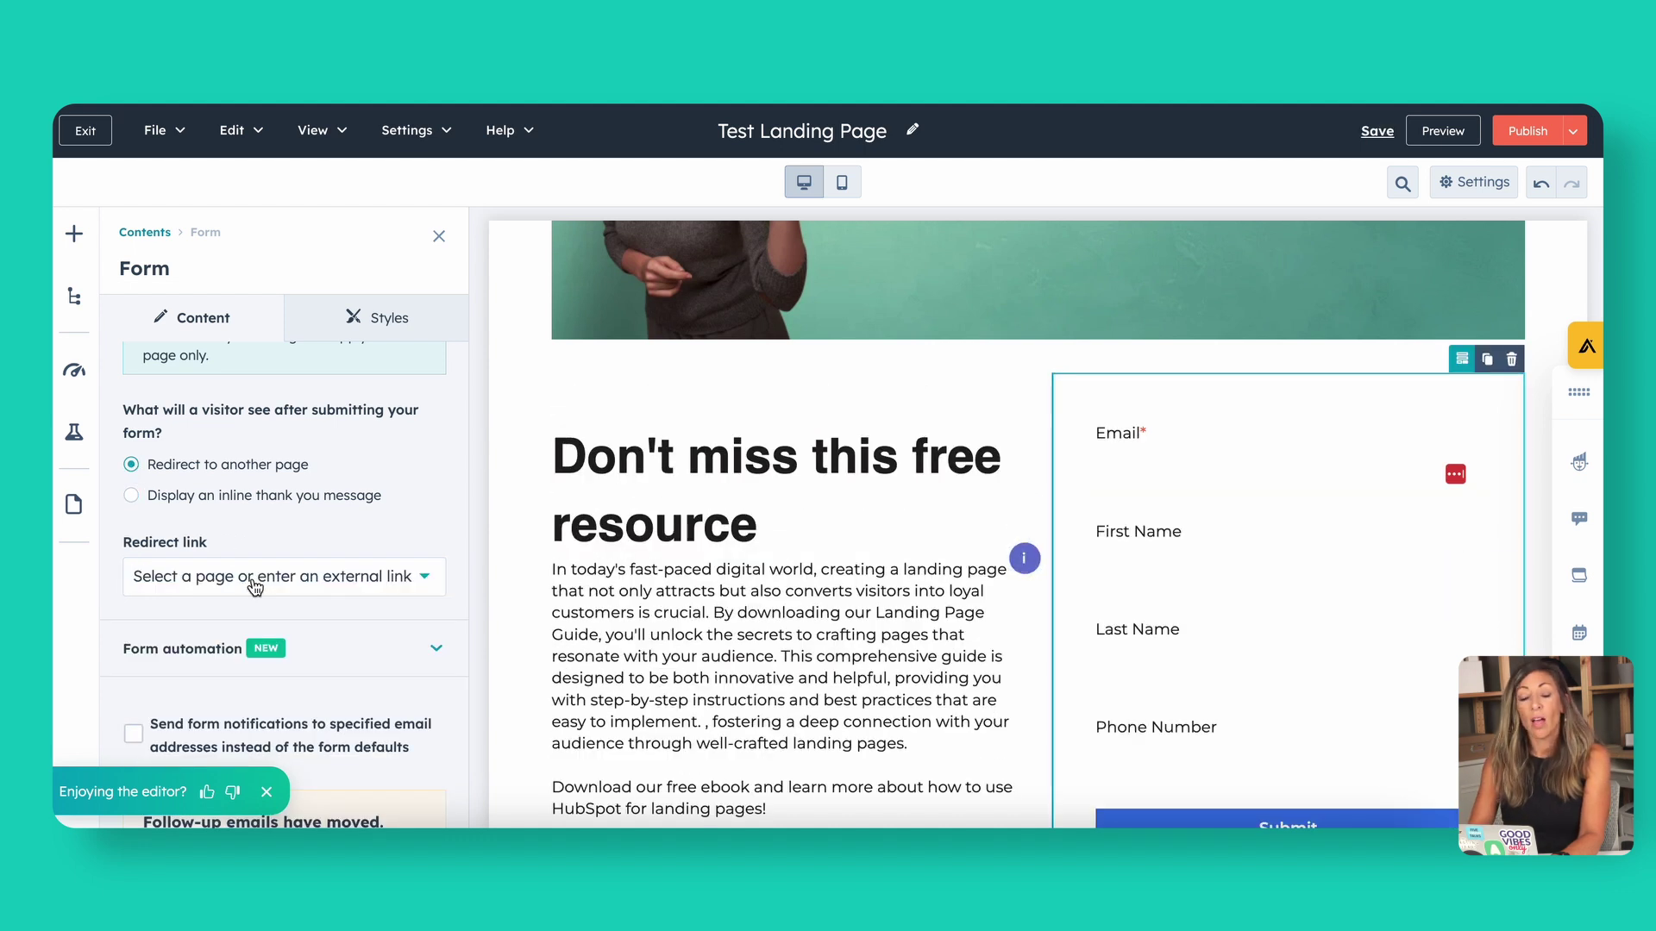
scroll(323, 632, down, 3)
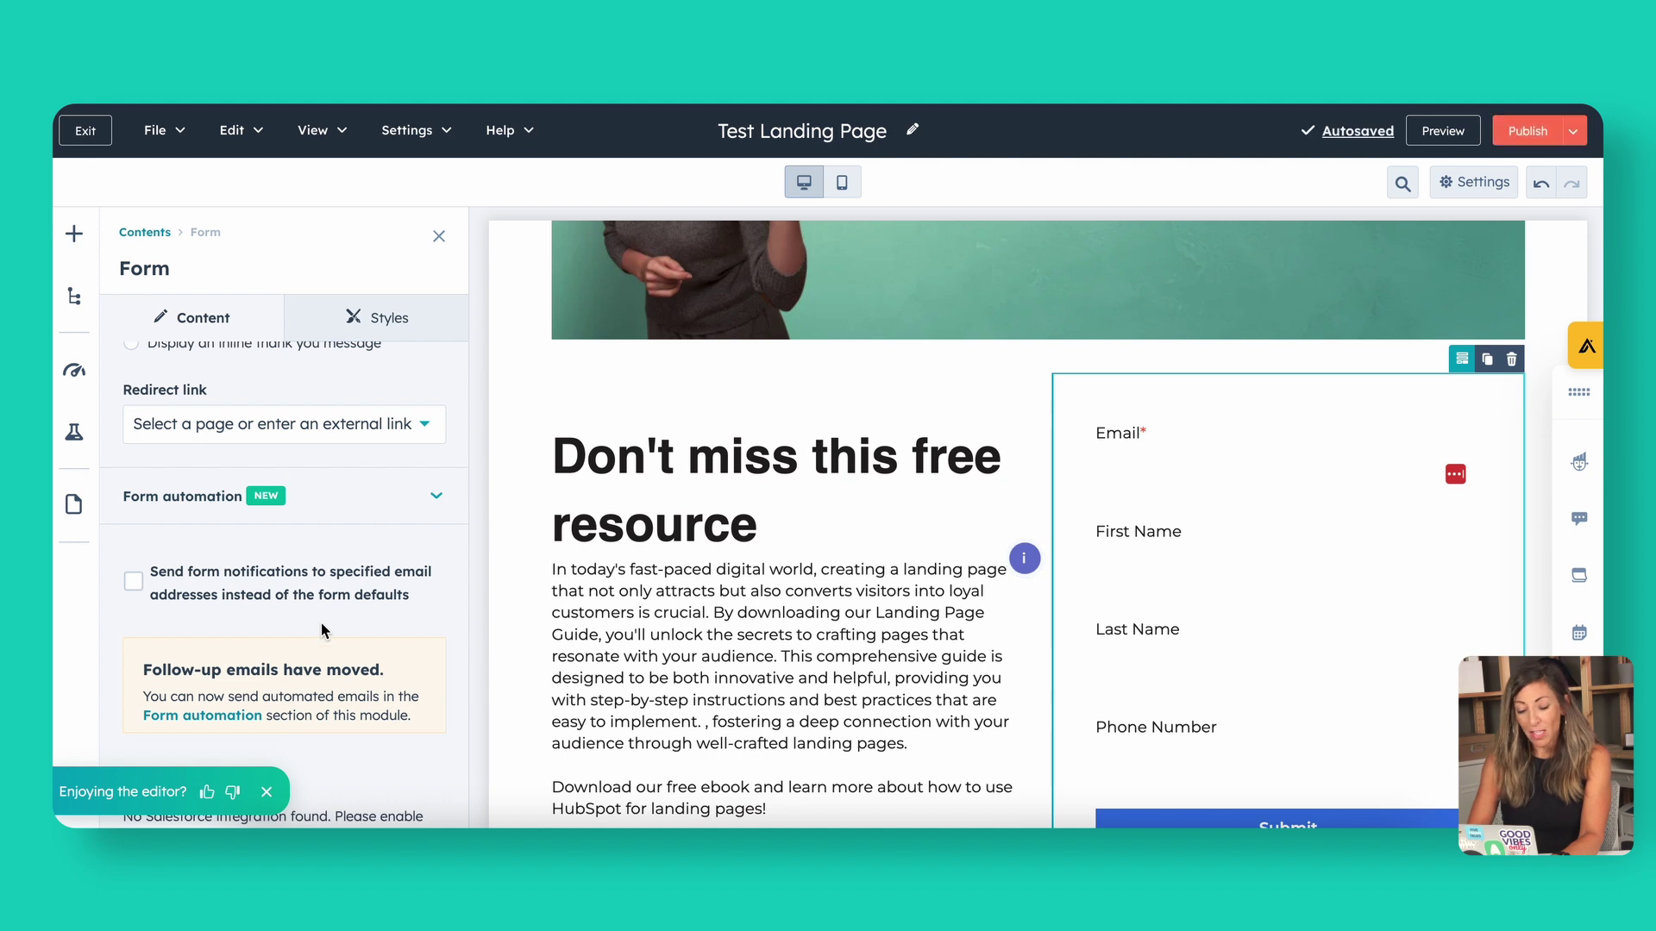
scroll(337, 534, down, 1)
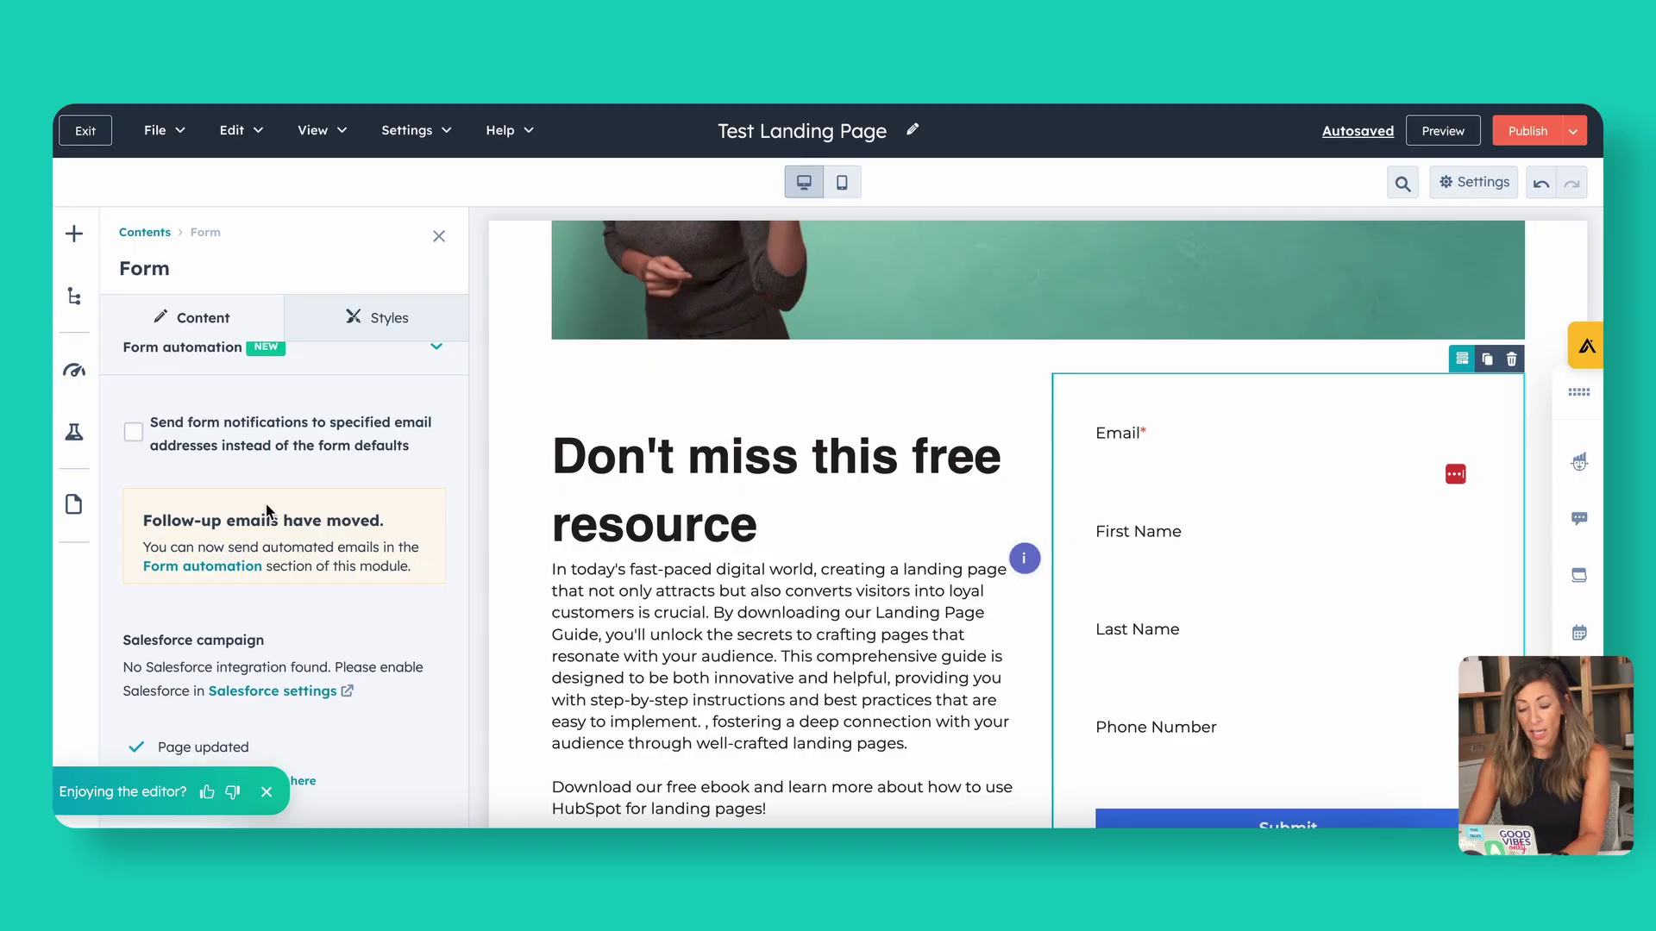
Switch the form to an inline thank you message and replace its default text with "Thank you for requesting this resource!".
scroll(266, 504, up, 3)
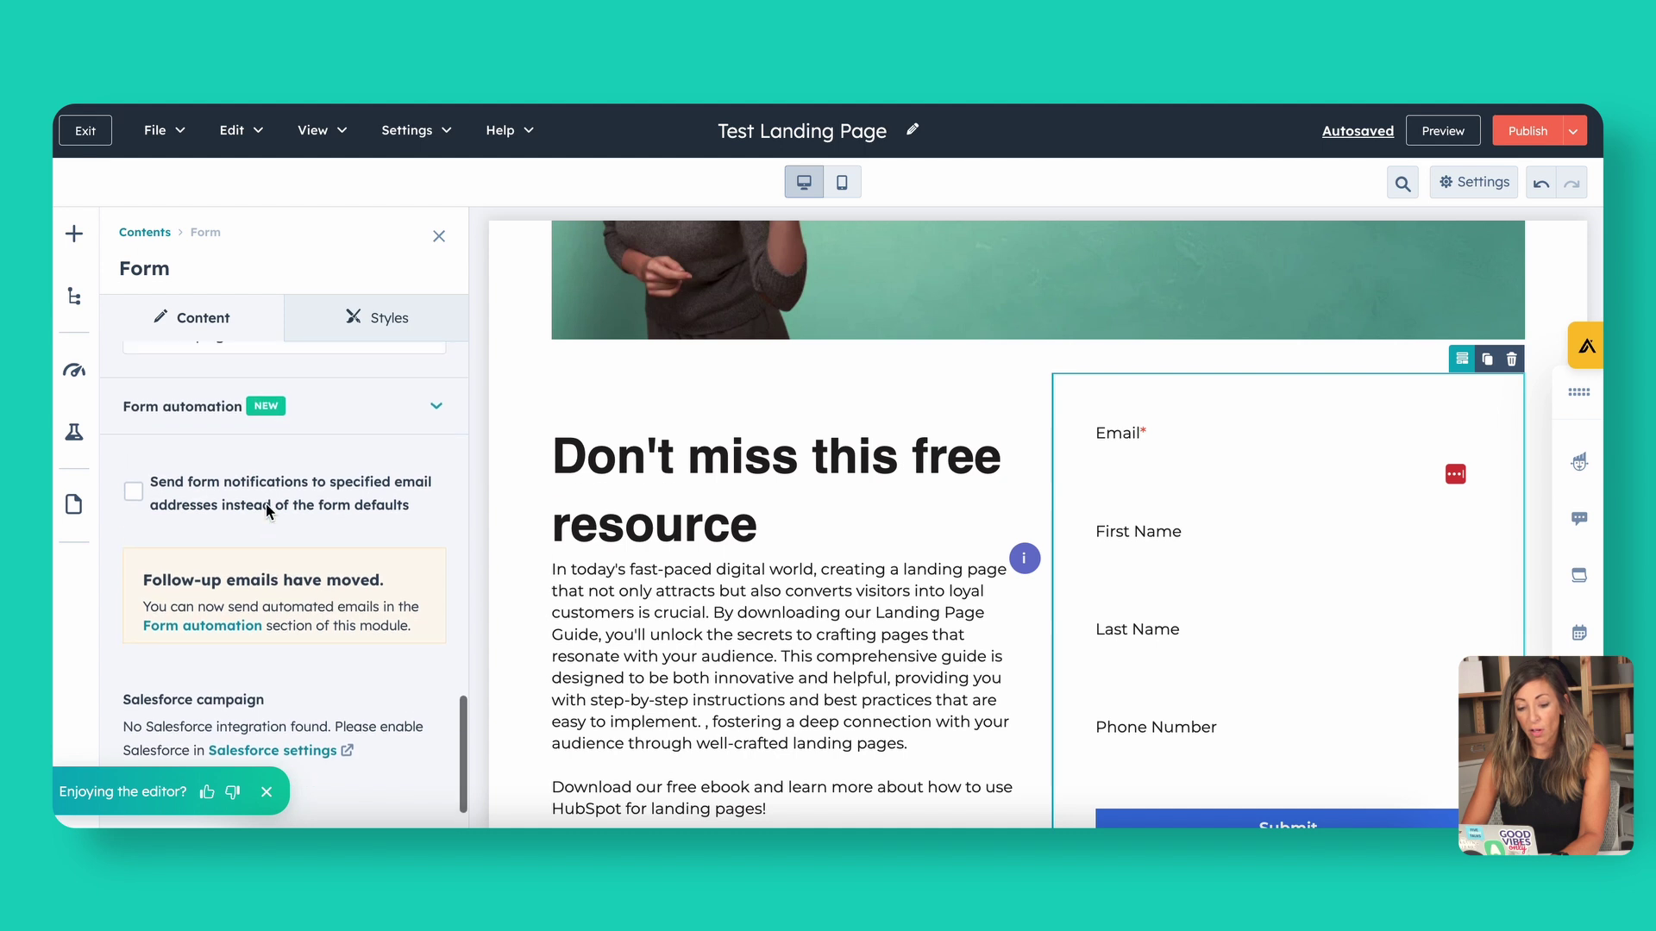
scroll(265, 509, up, 2)
click(133, 488)
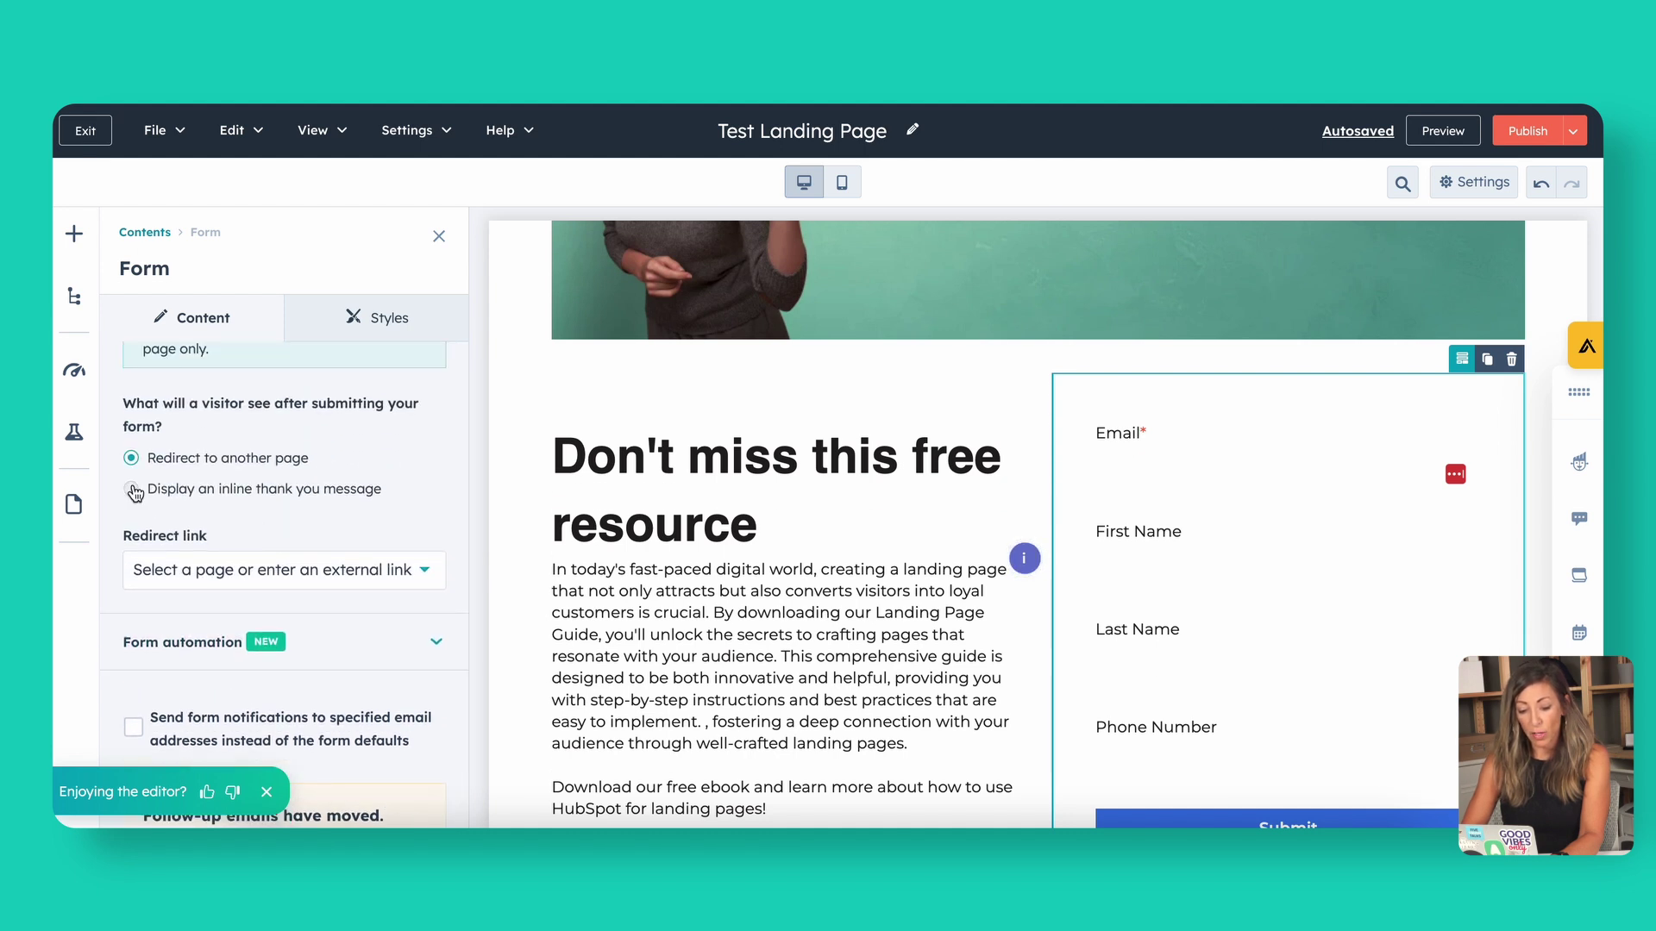
scroll(220, 619, down, 1)
drag(333, 527, 52, 521)
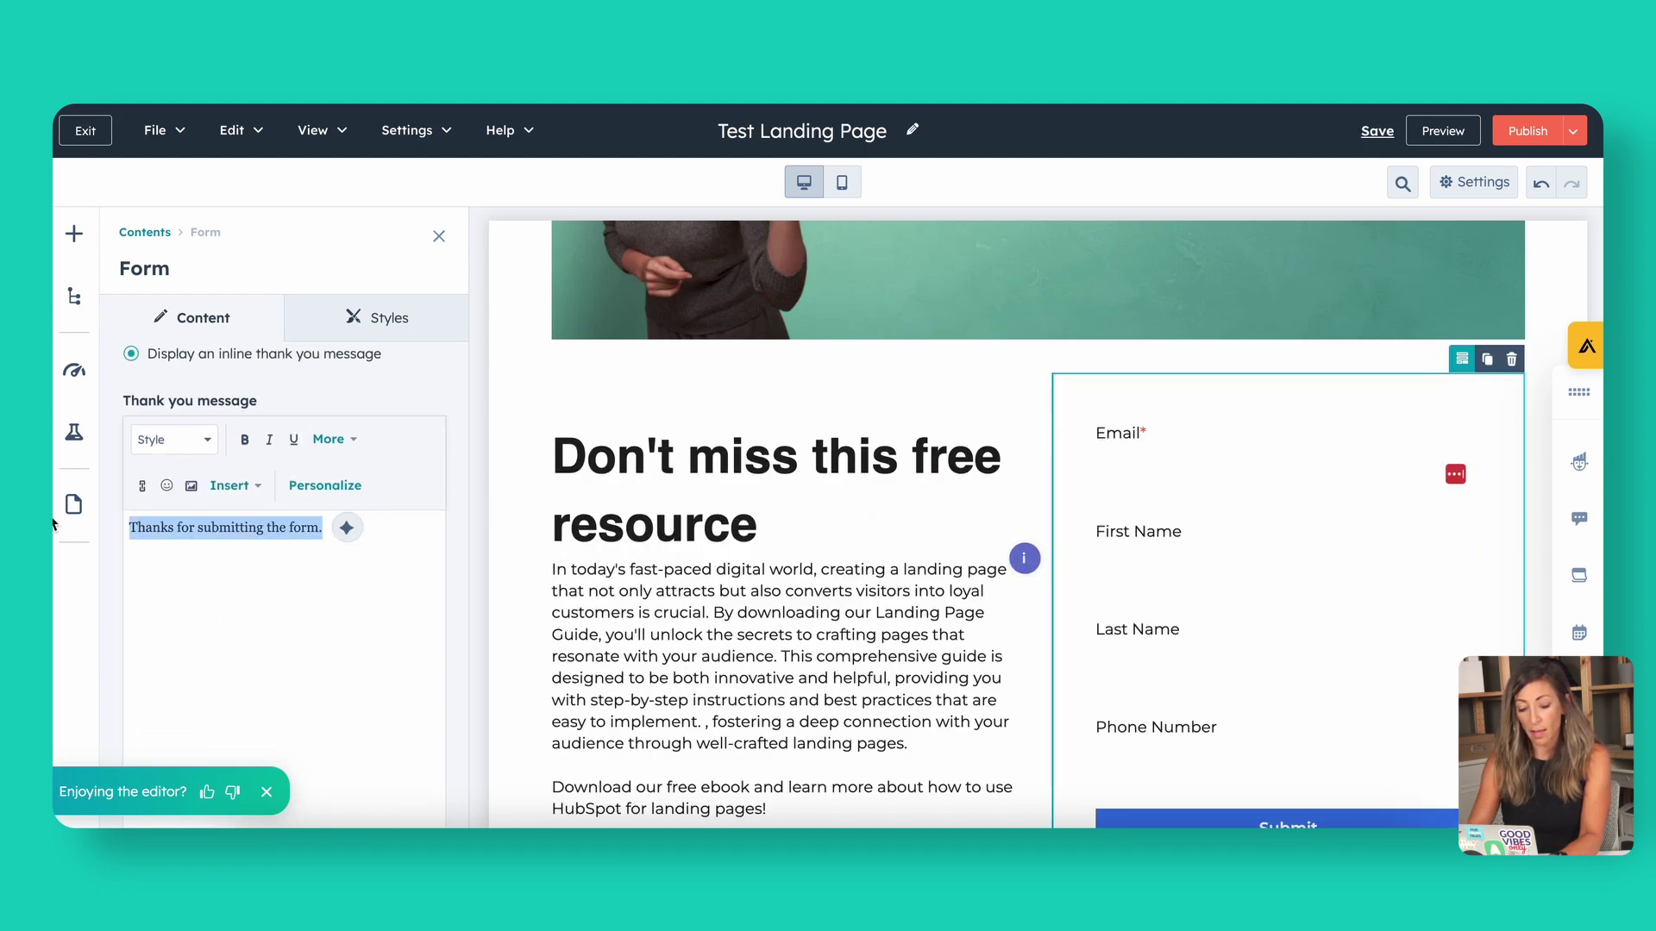
text(Thank you for )
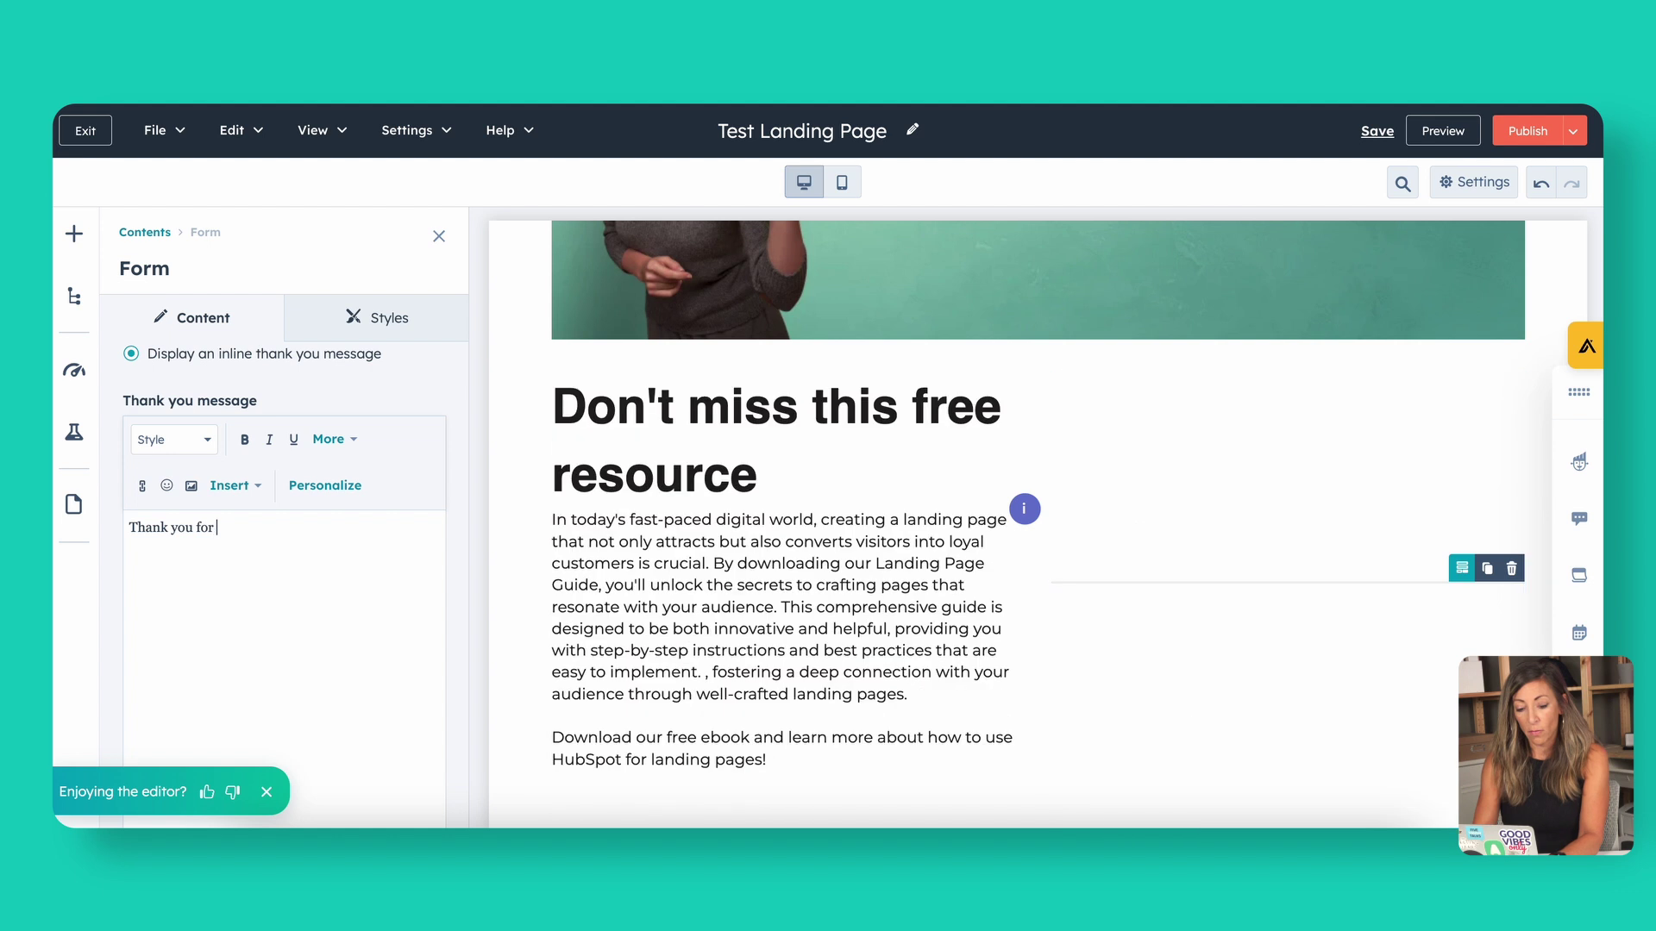
text(requesting this r)
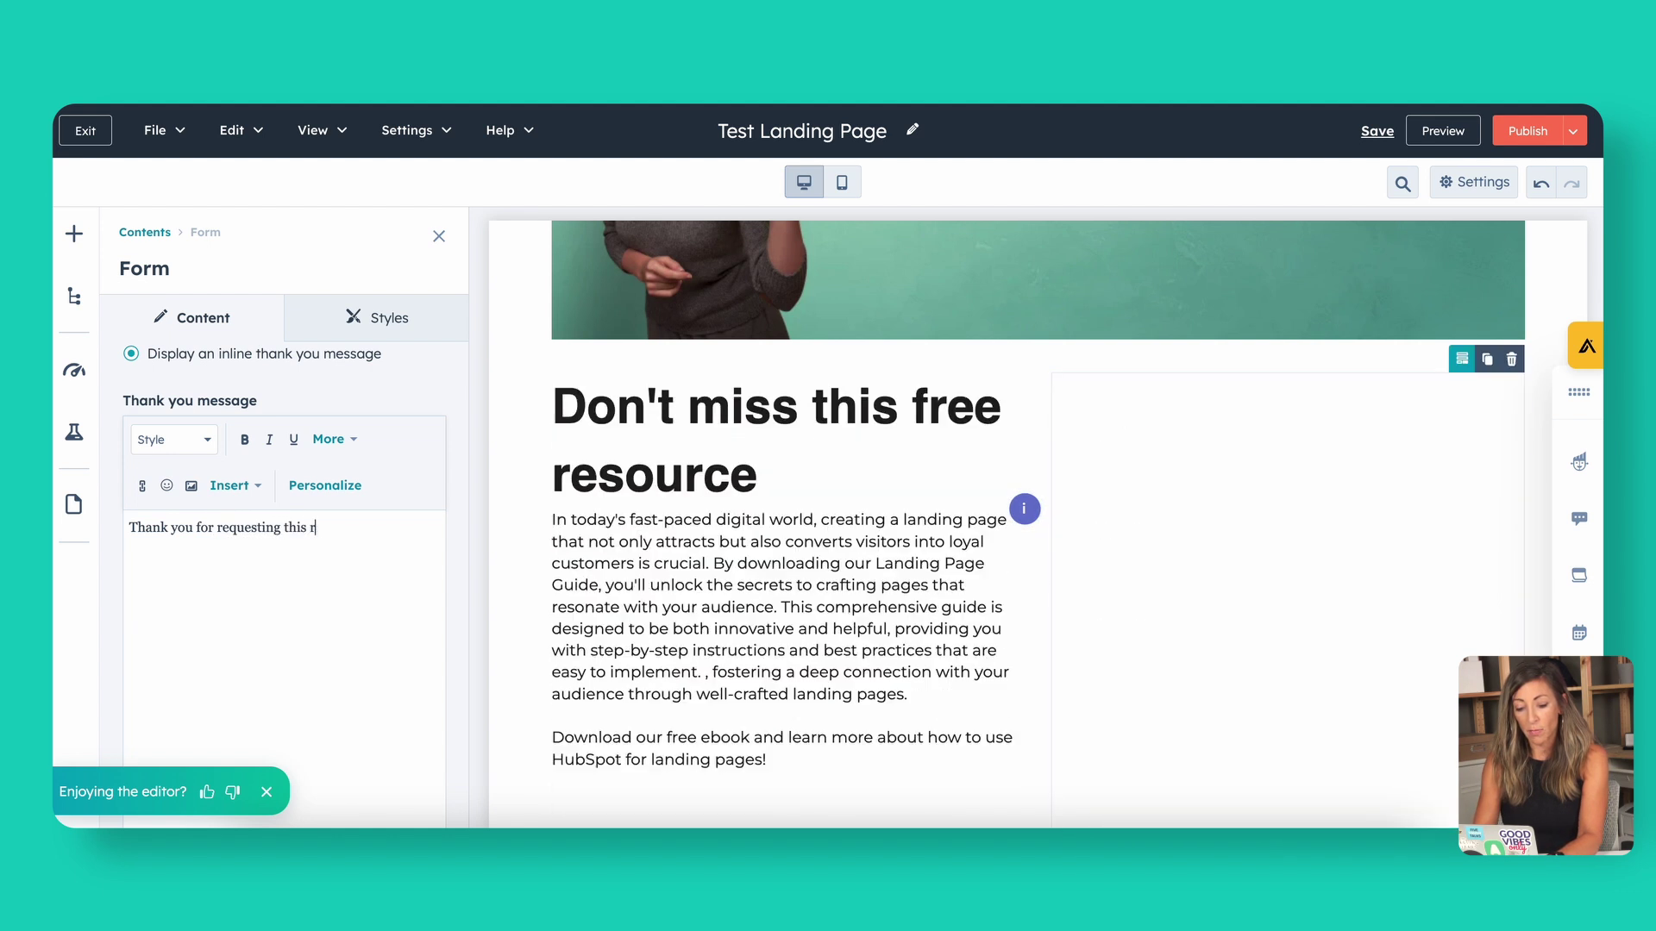
text(esource!)
key(Return)
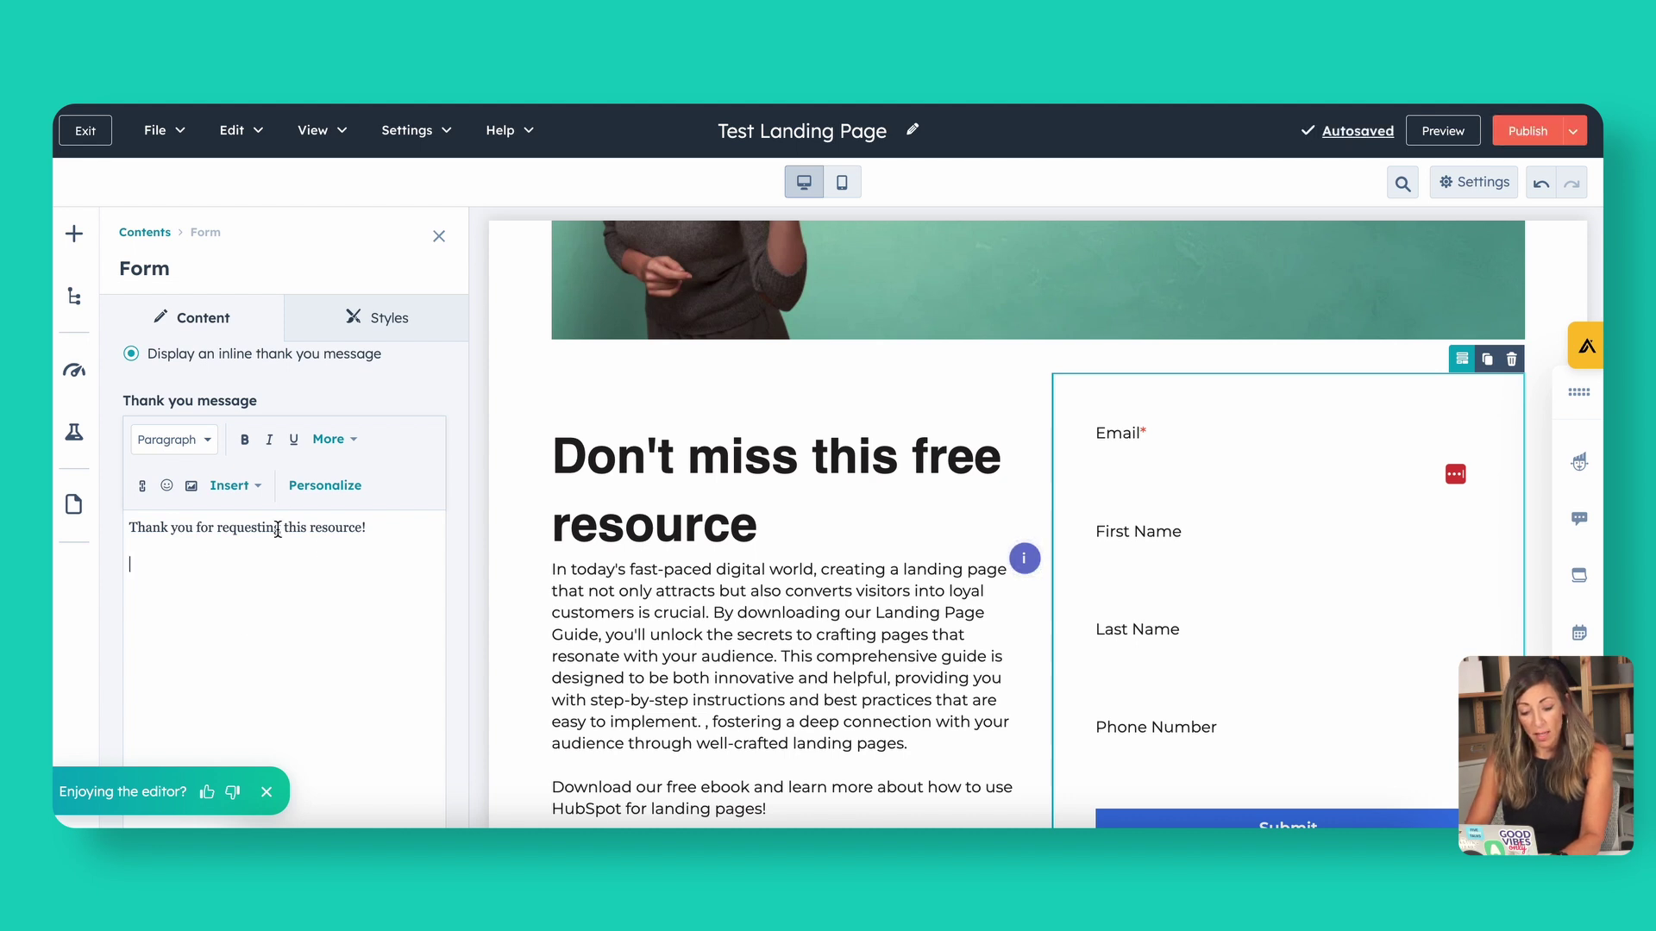
Add the line "Here is your ebook." below the first sentence of the thank you message.
click(255, 492)
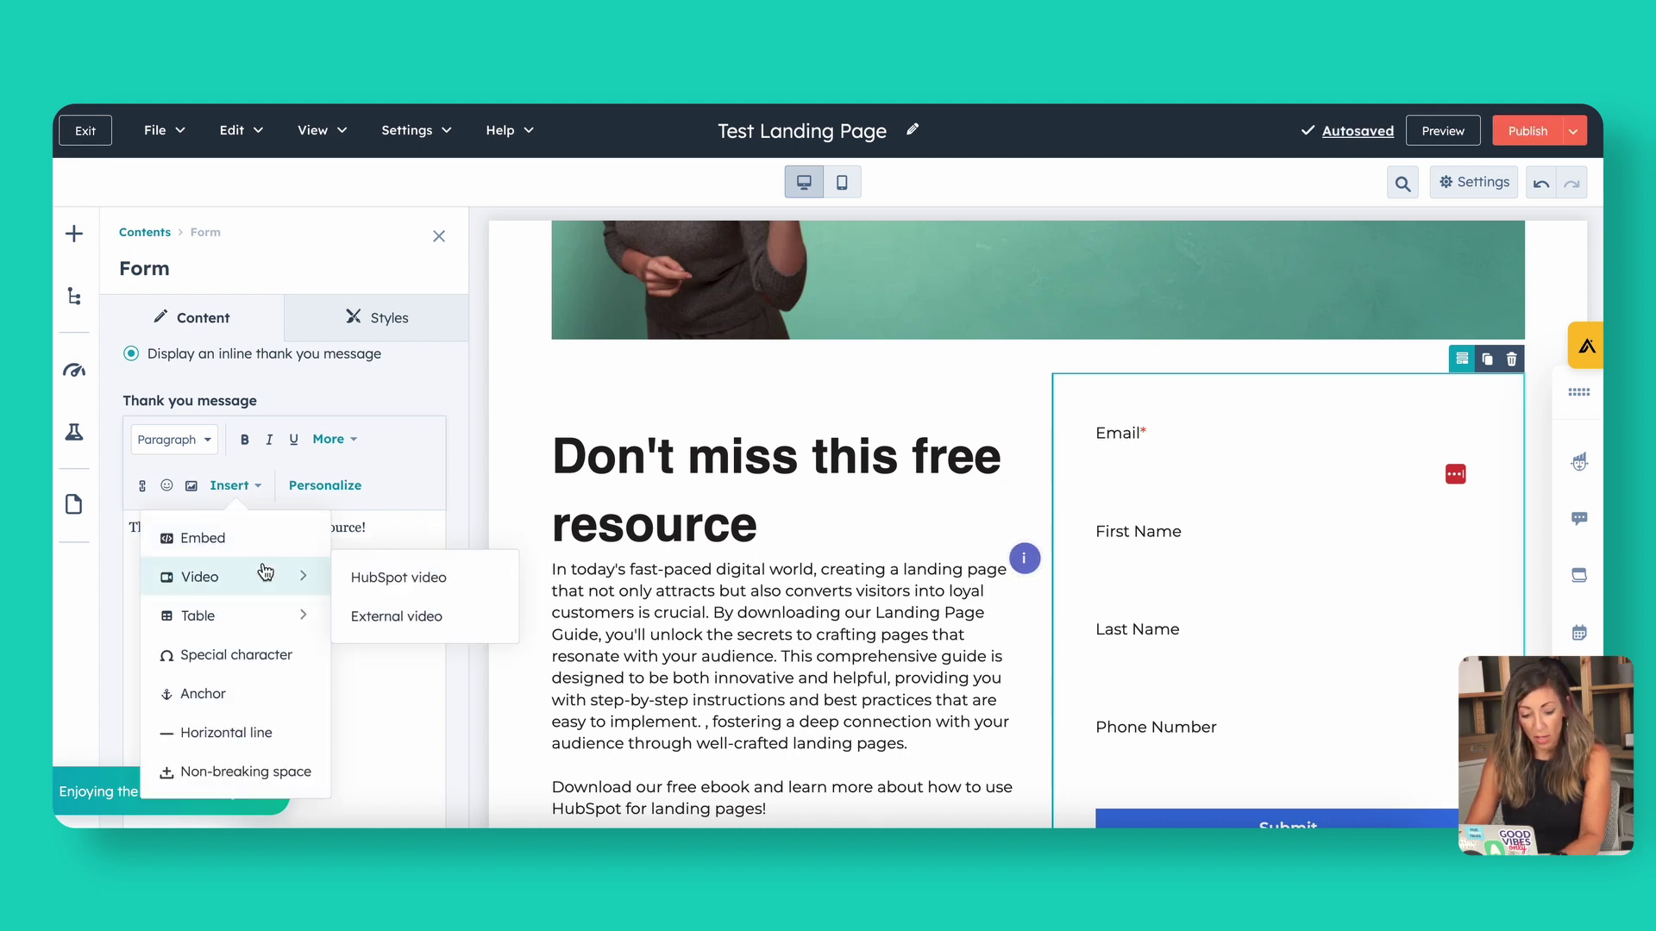
click(153, 499)
text(Her)
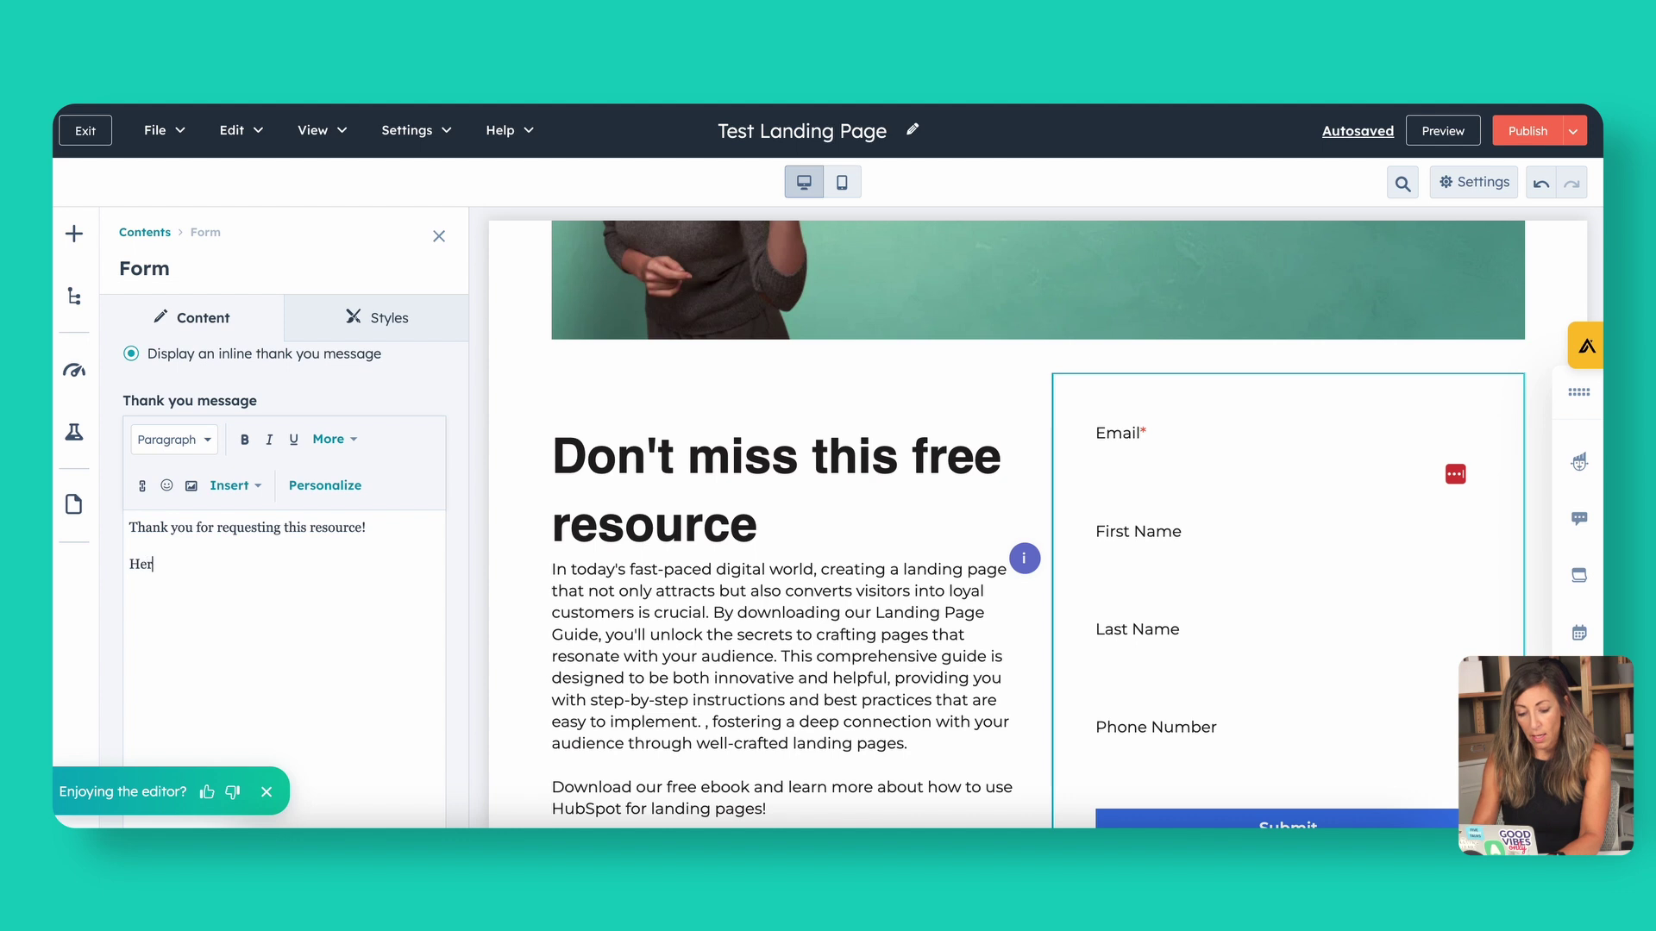
text(e is your ebook.)
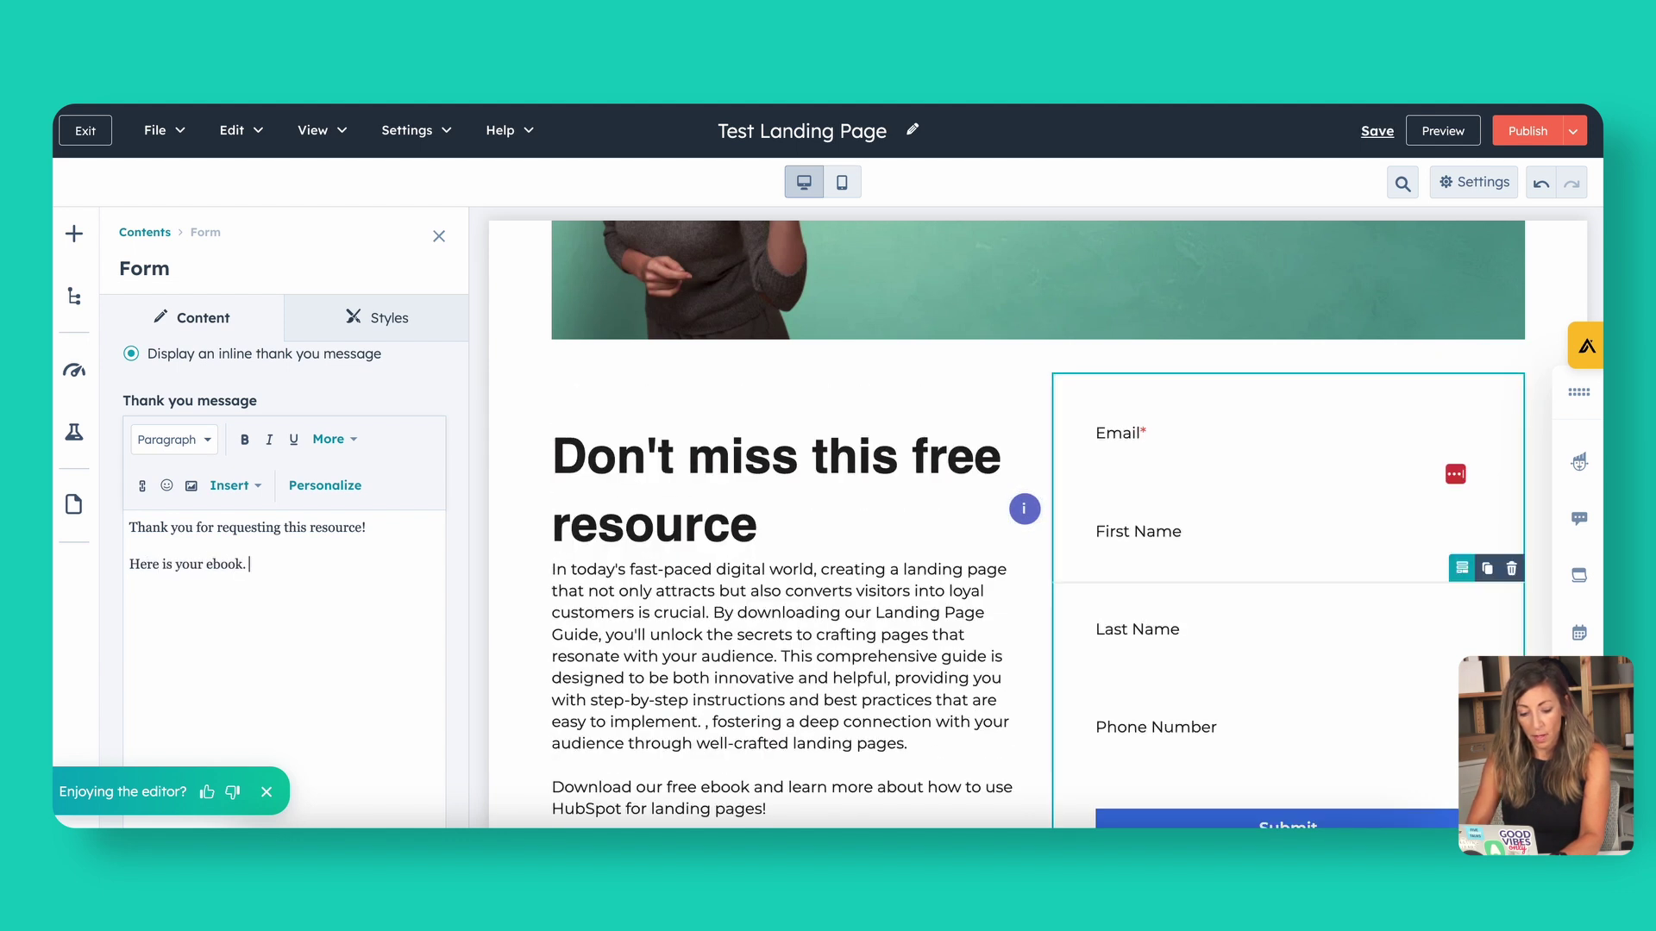
drag(244, 564, 114, 566)
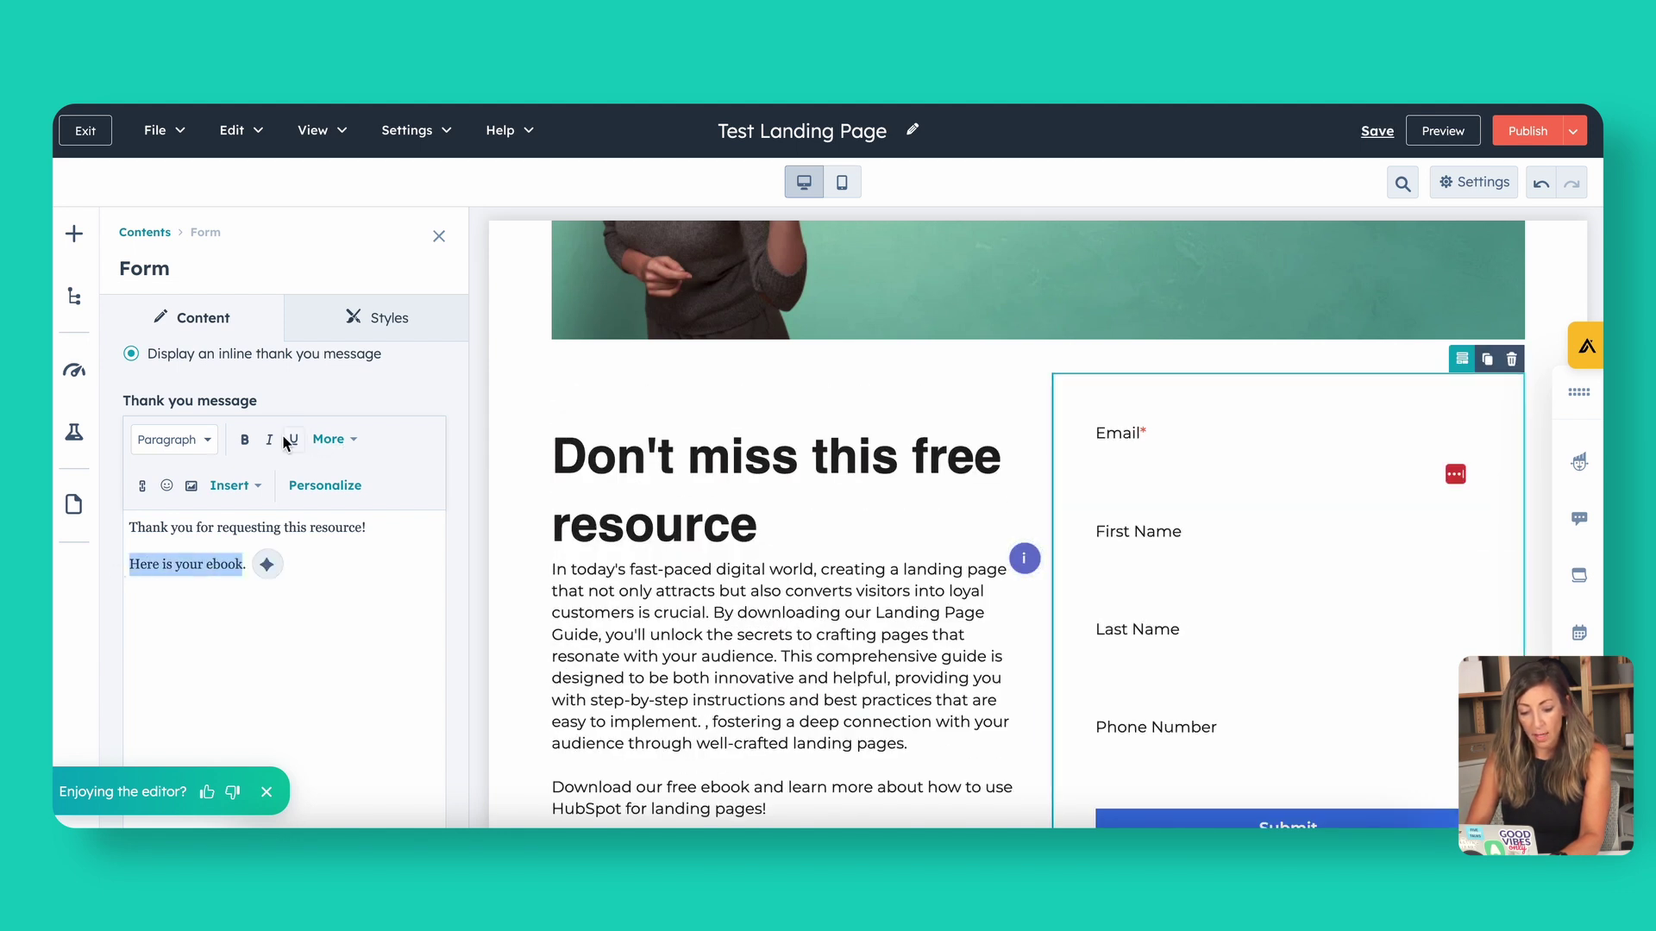
click(144, 488)
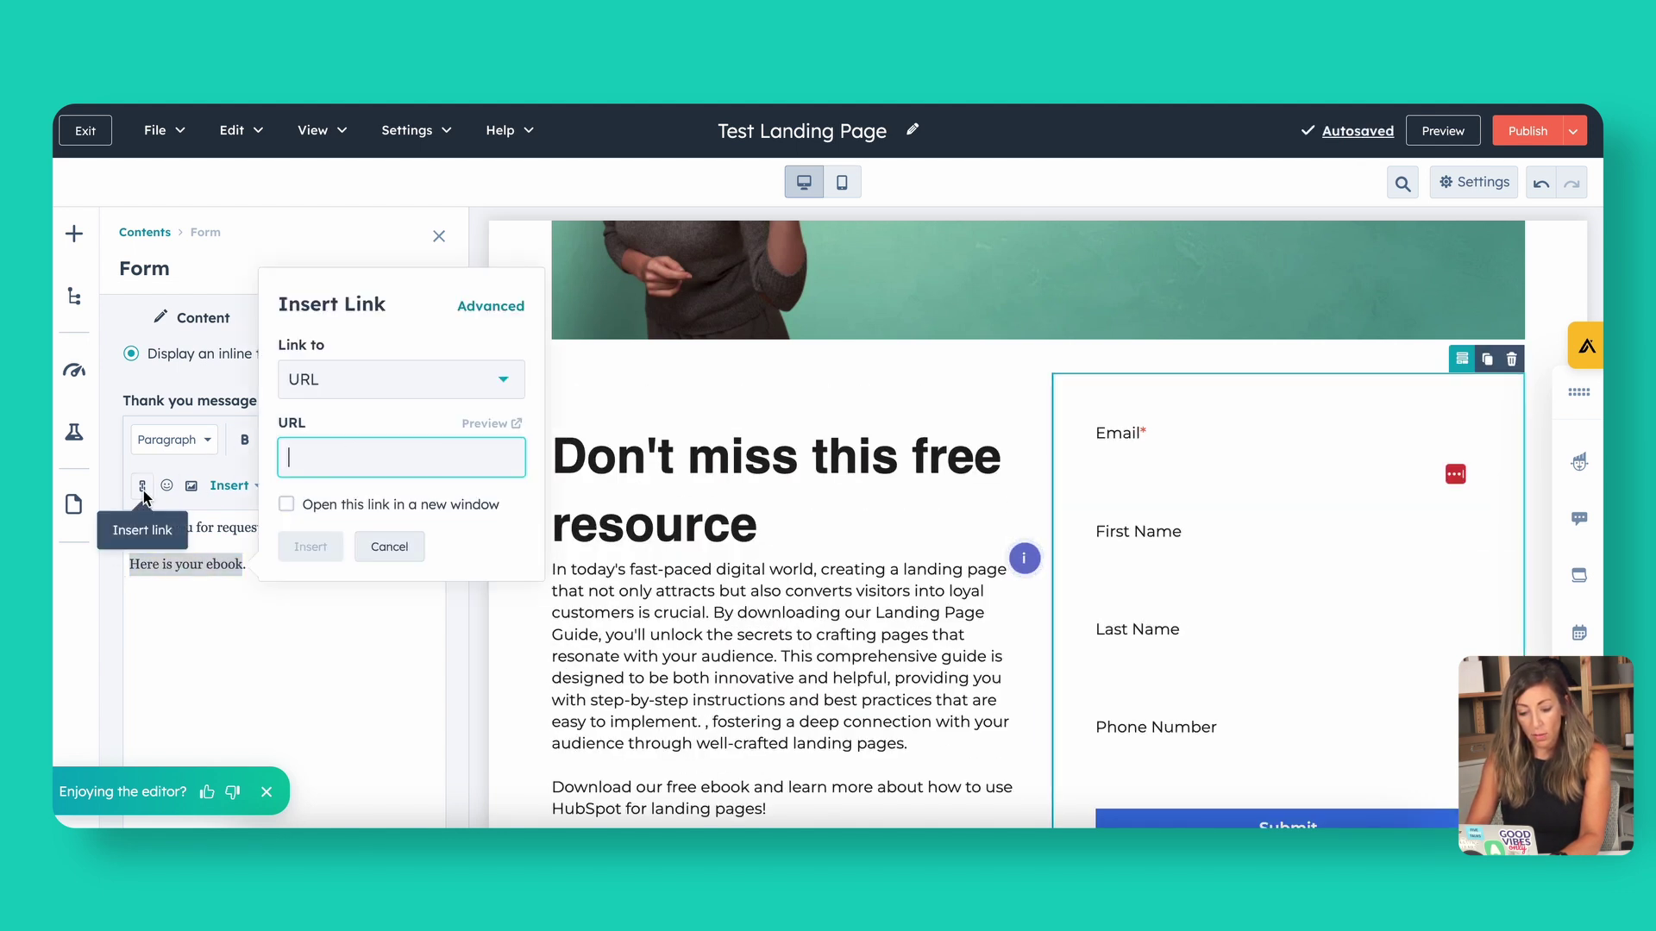
click(425, 377)
click(384, 513)
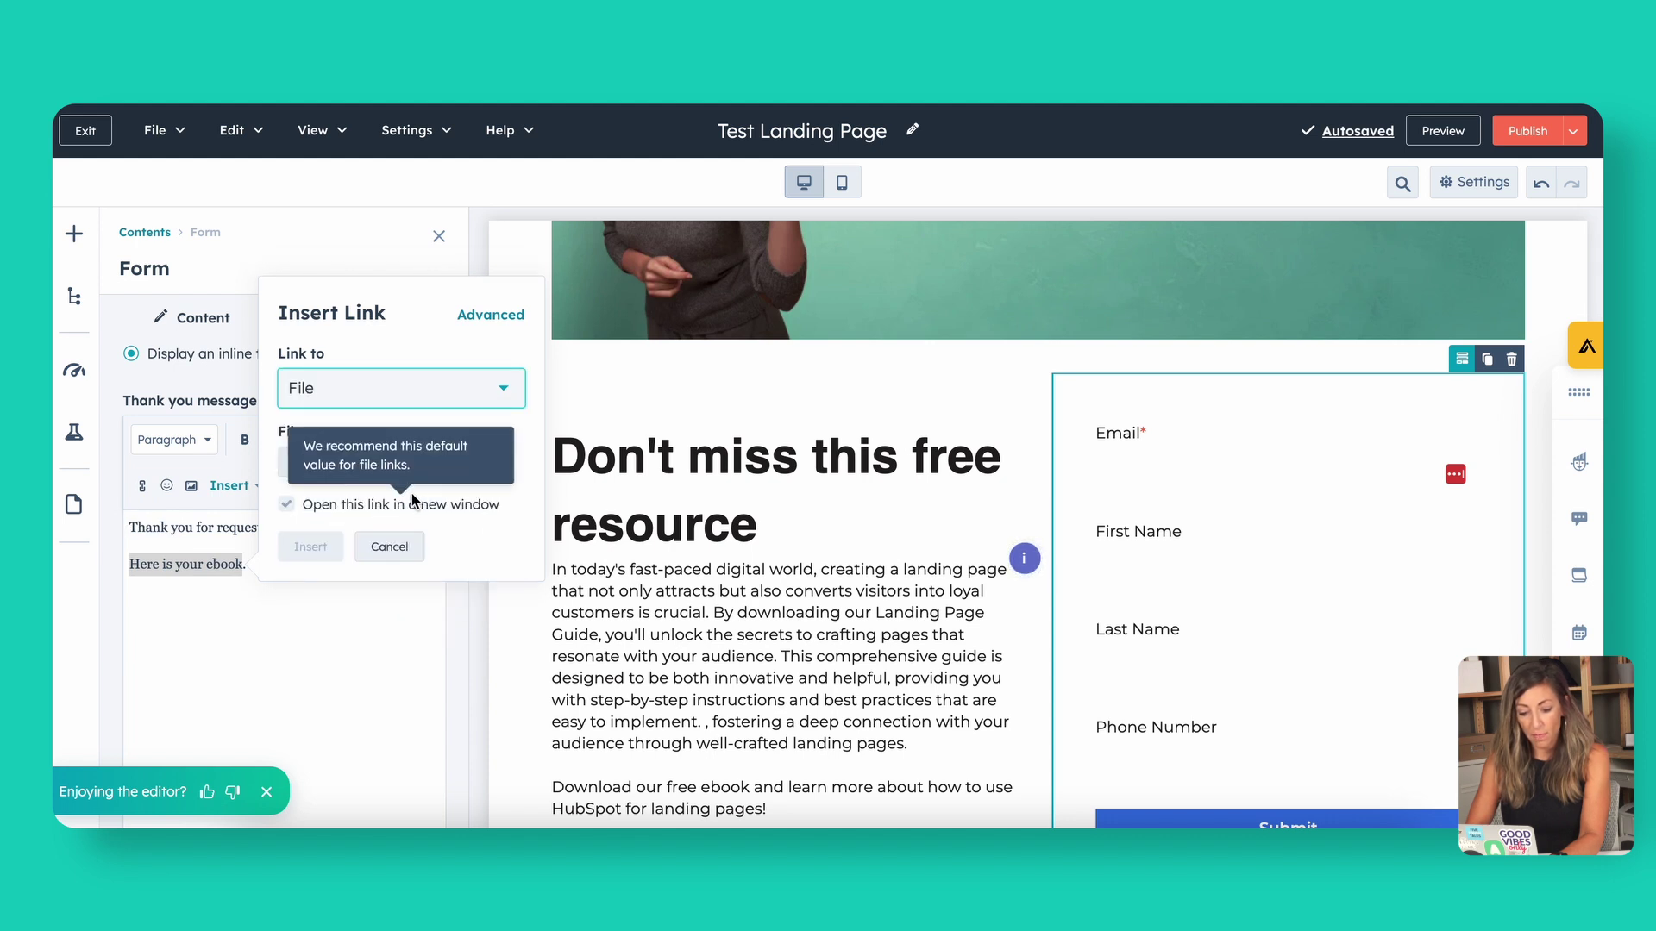
click(355, 470)
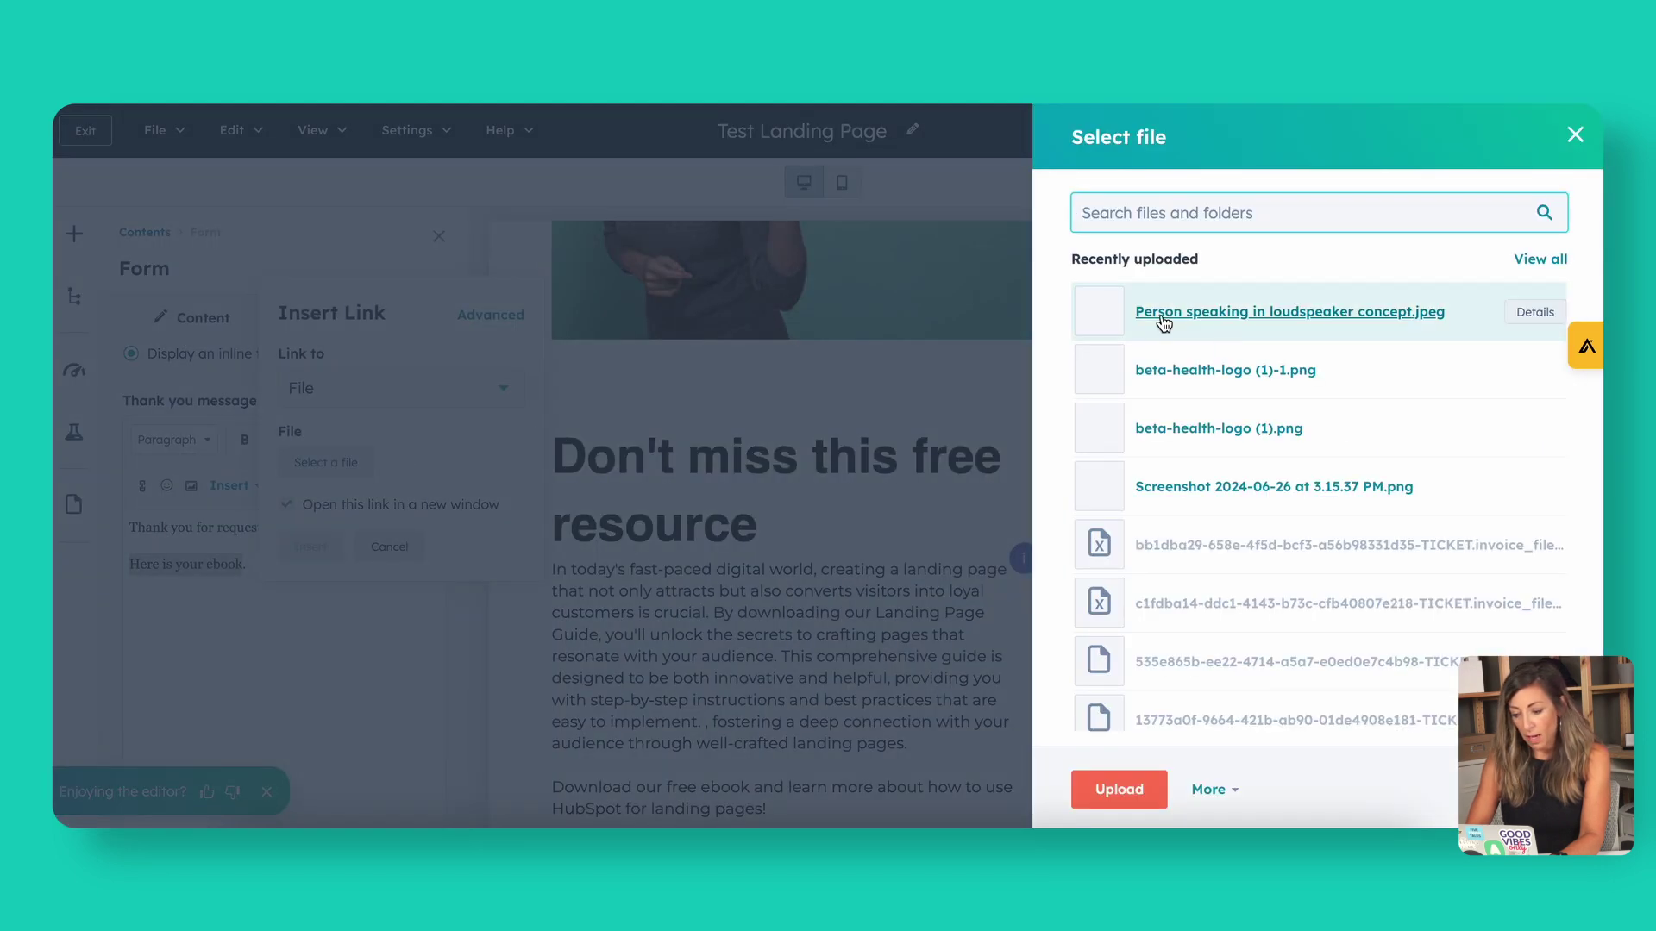
scroll(1228, 629, down, 2)
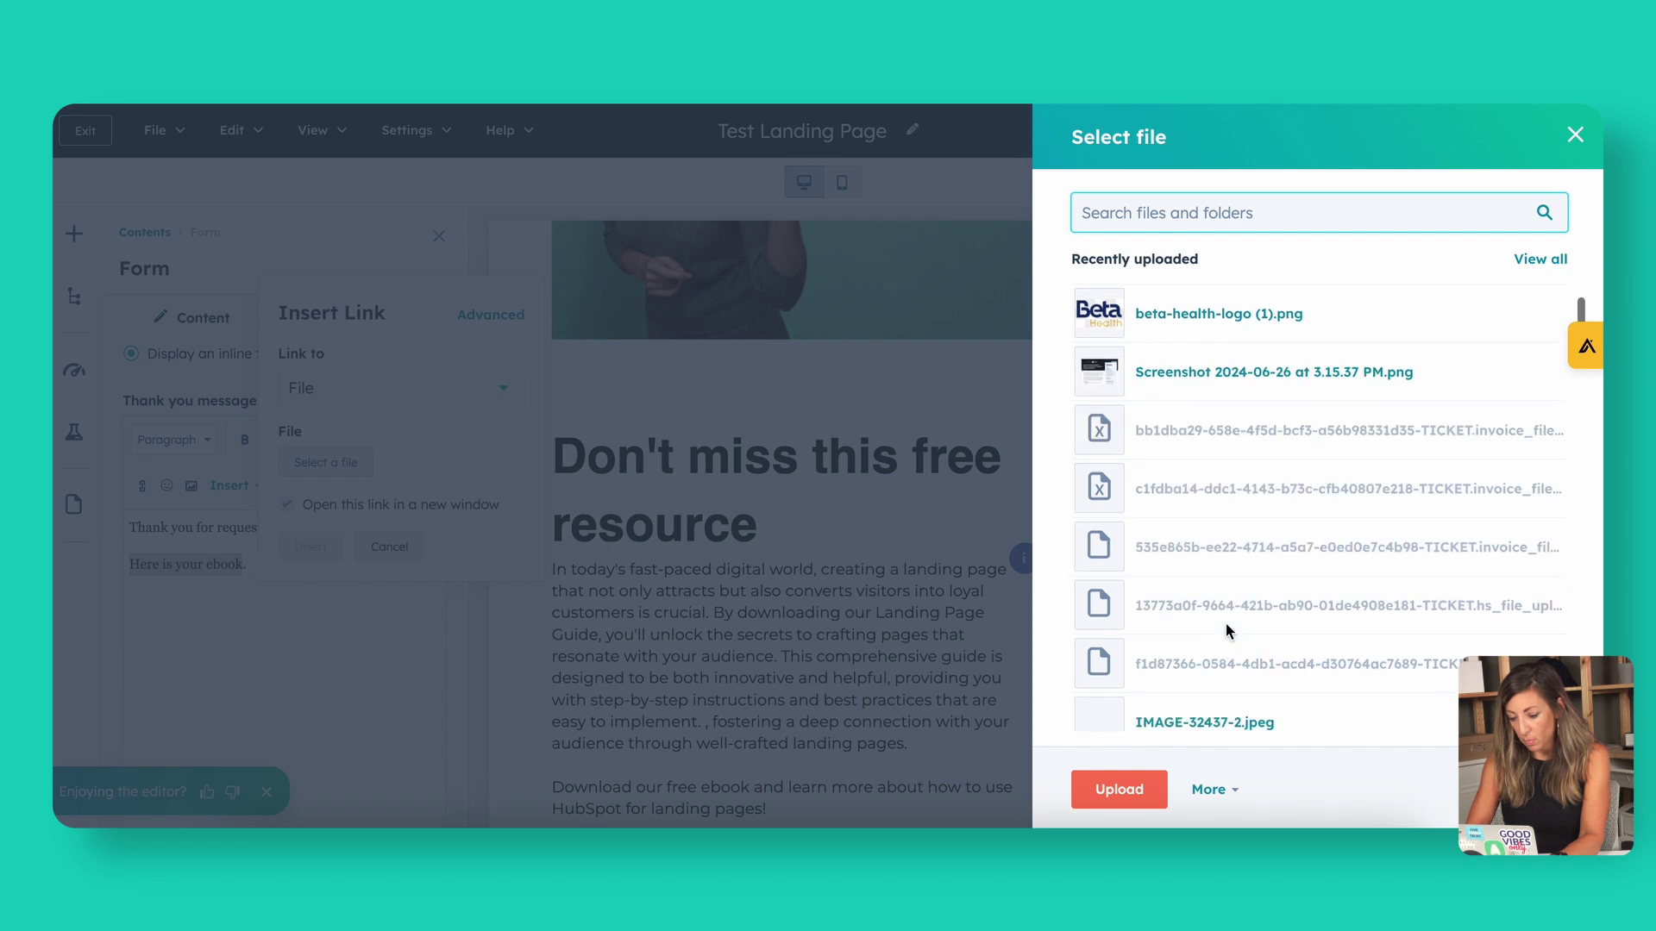
scroll(1225, 622, down, 5)
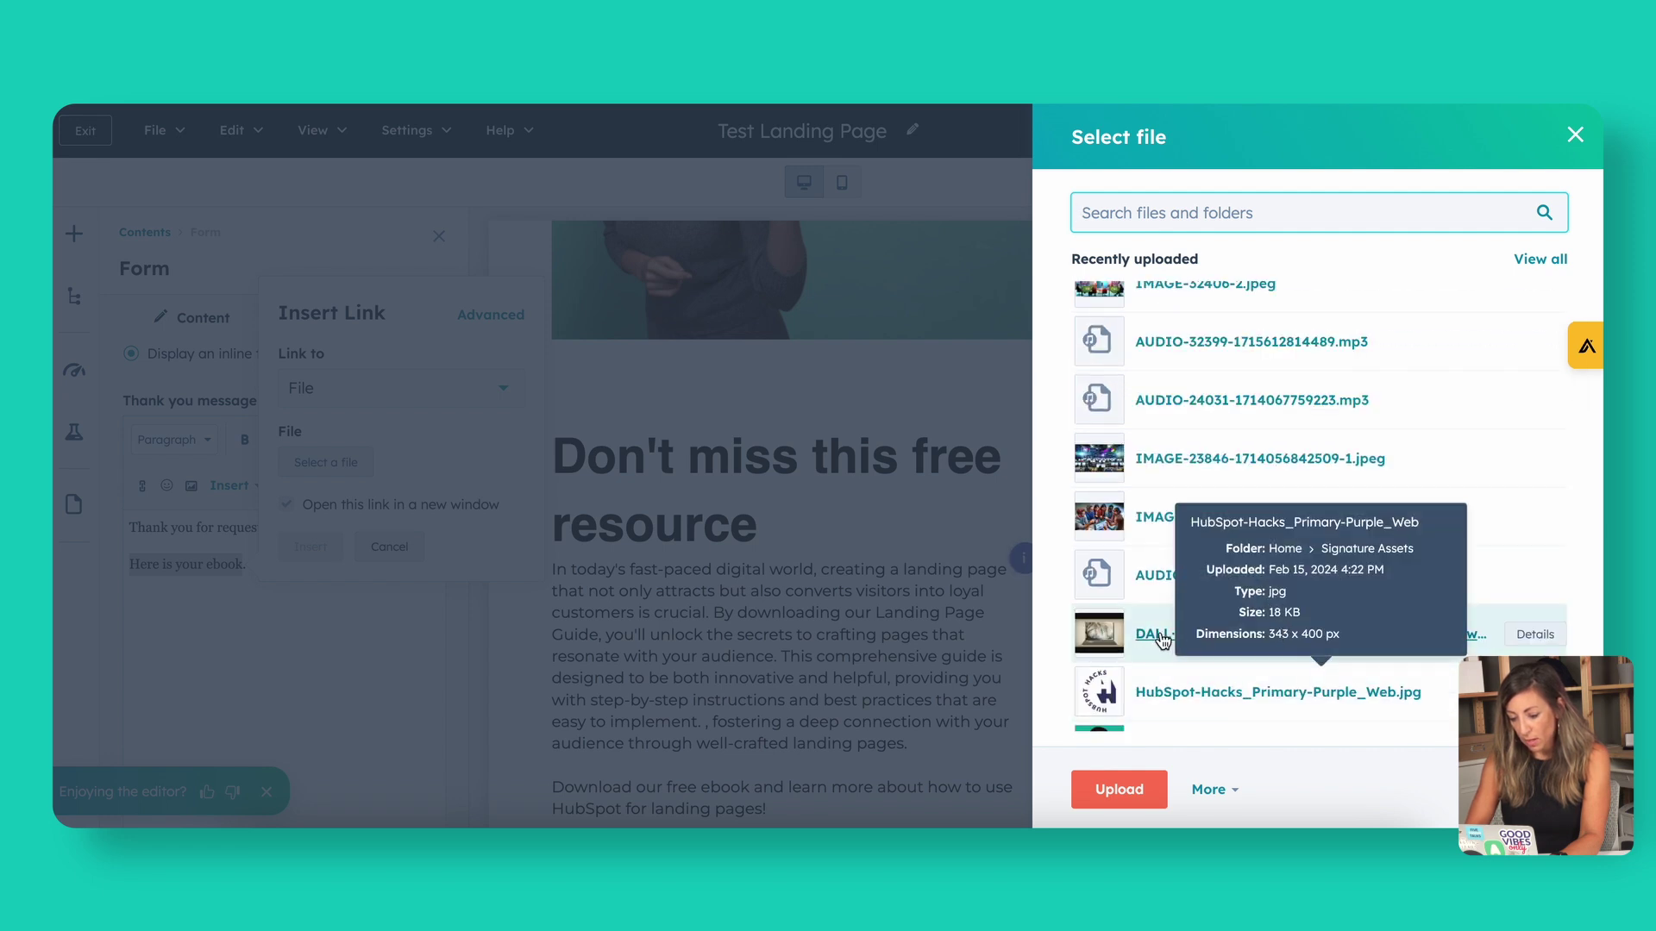
click(1155, 458)
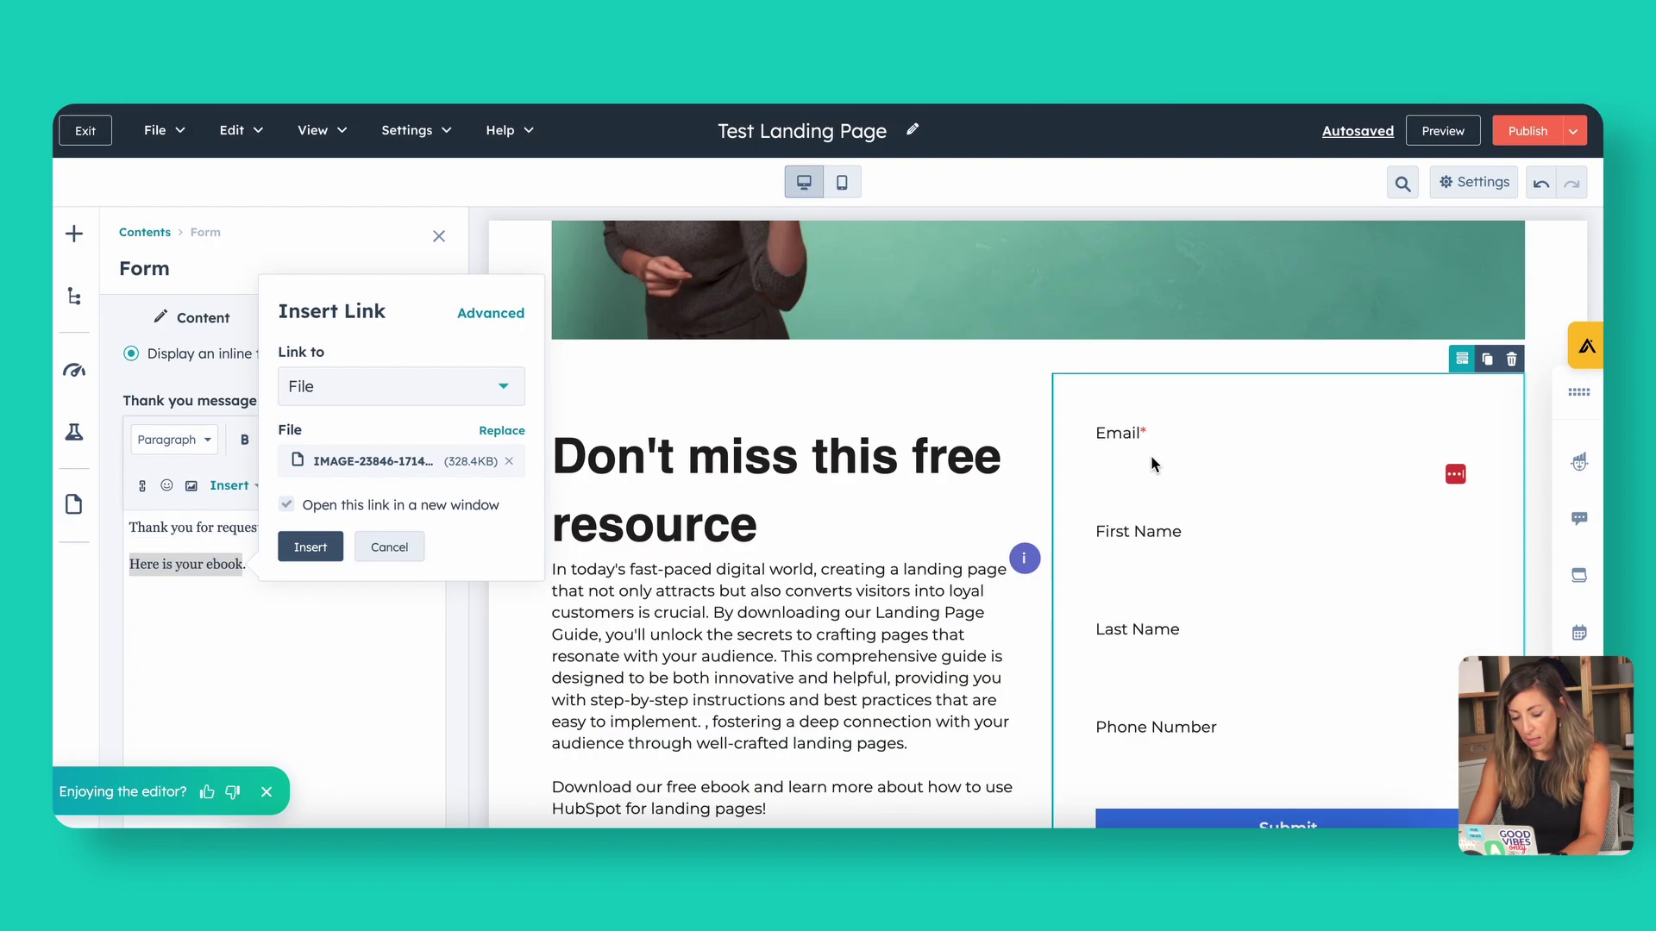
click(325, 547)
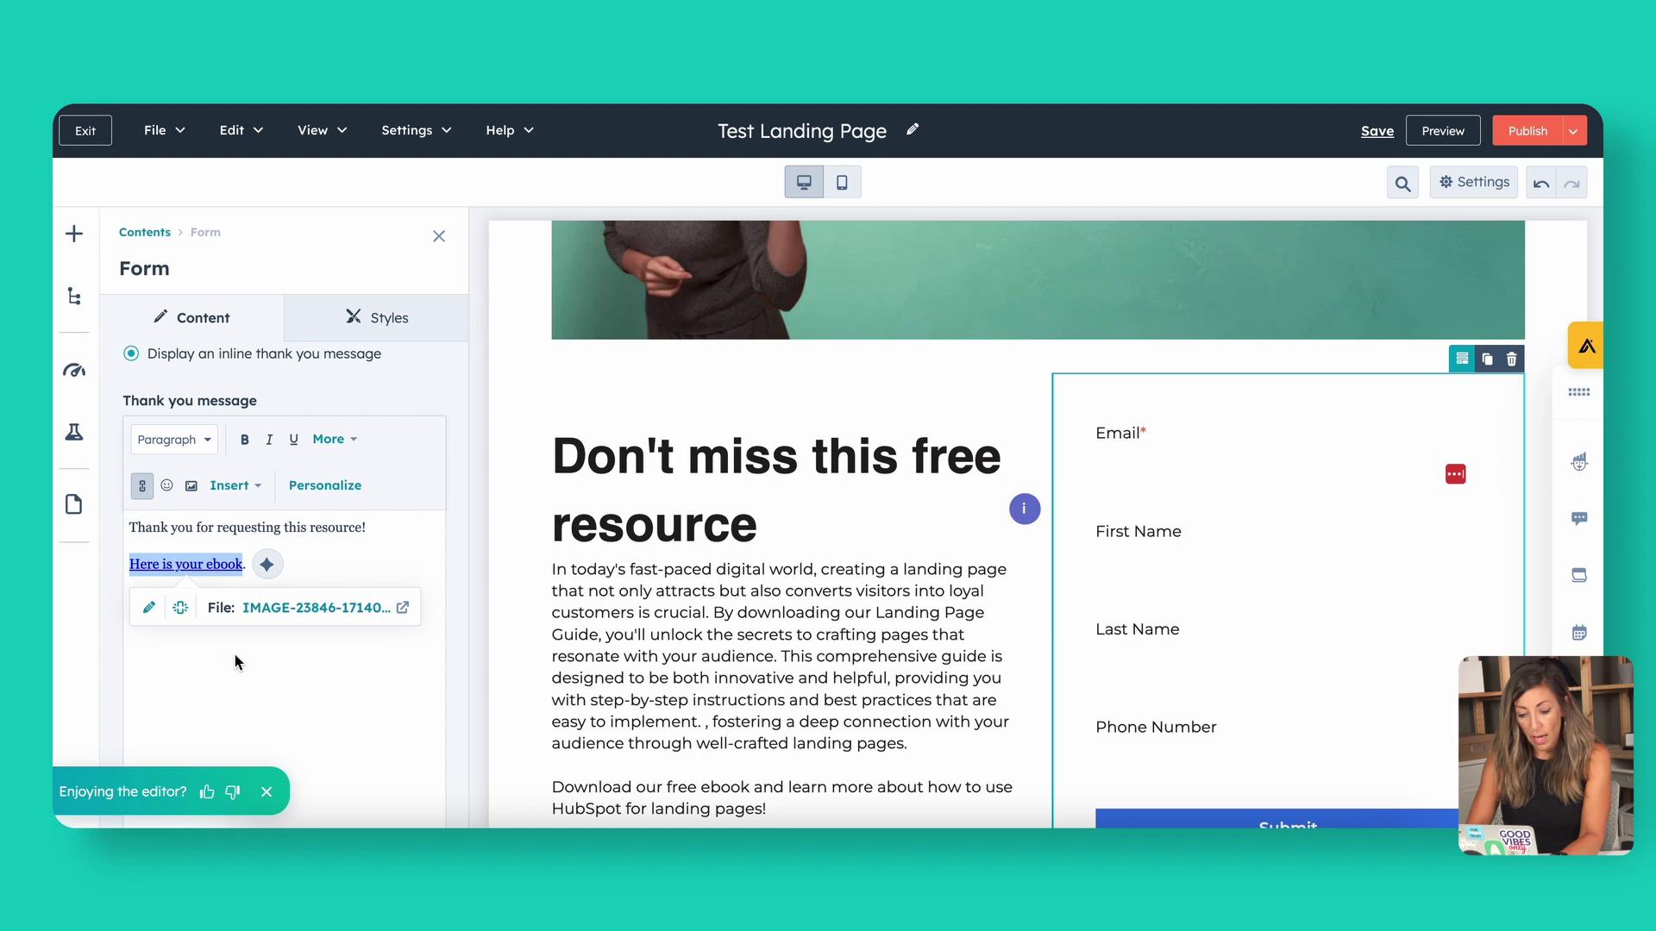
Look over the remaining form options, the page down to its footer, and the multi-language, cloning, theme and version history options.
scroll(339, 670, down, 10)
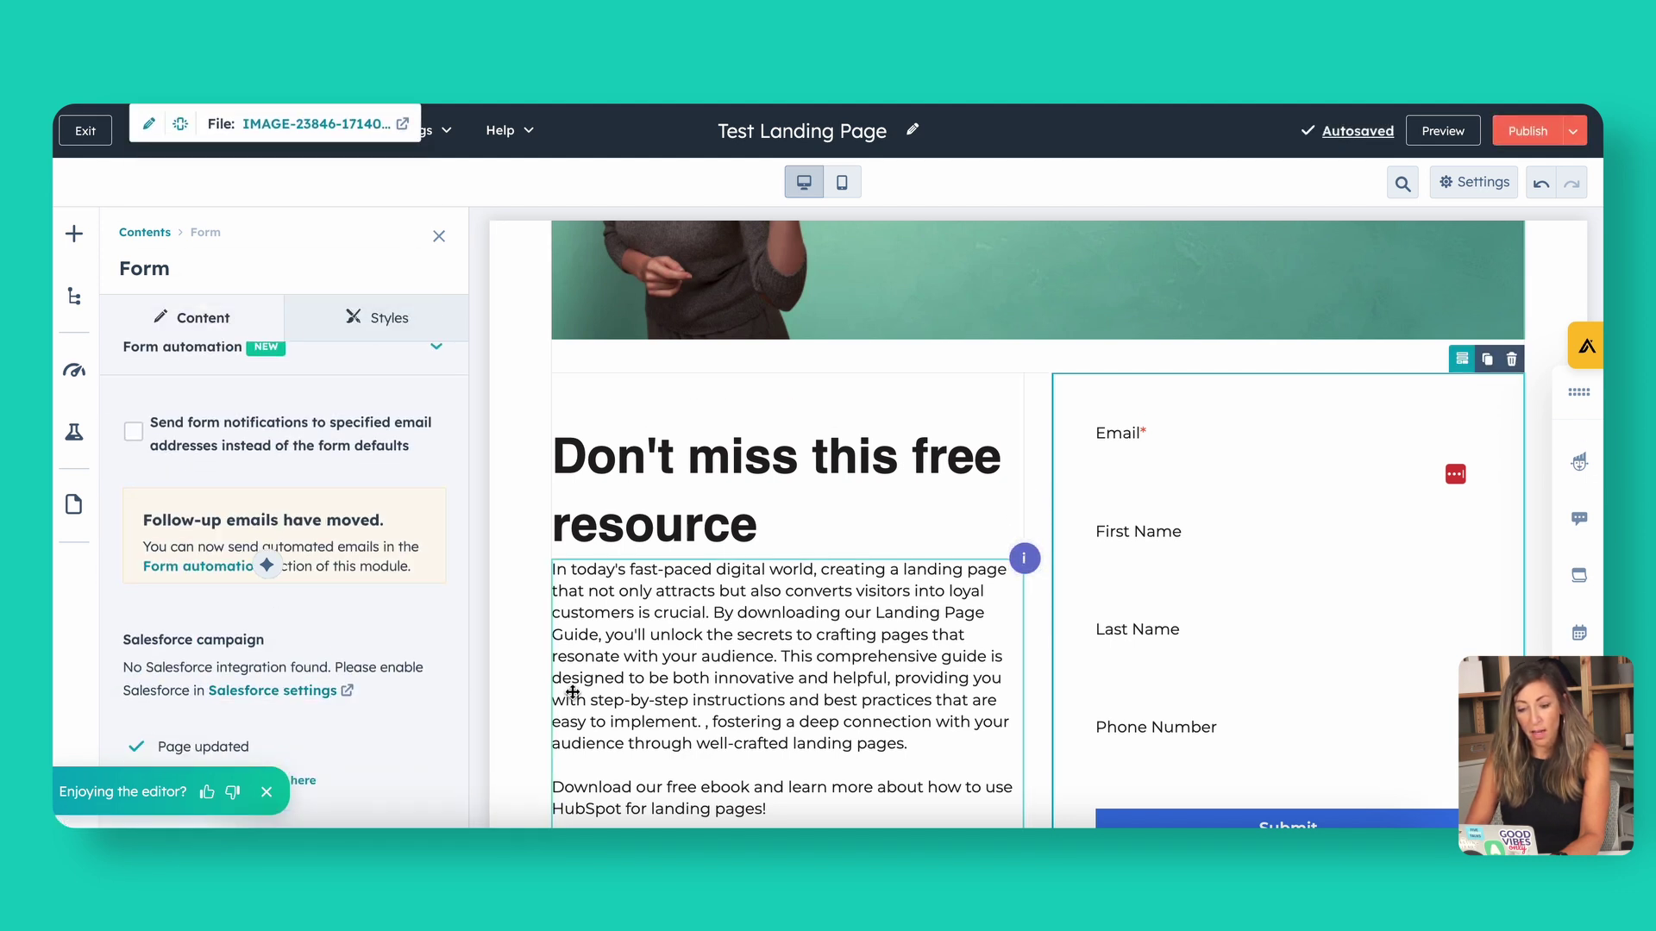
click(872, 584)
scroll(865, 584, down, 10)
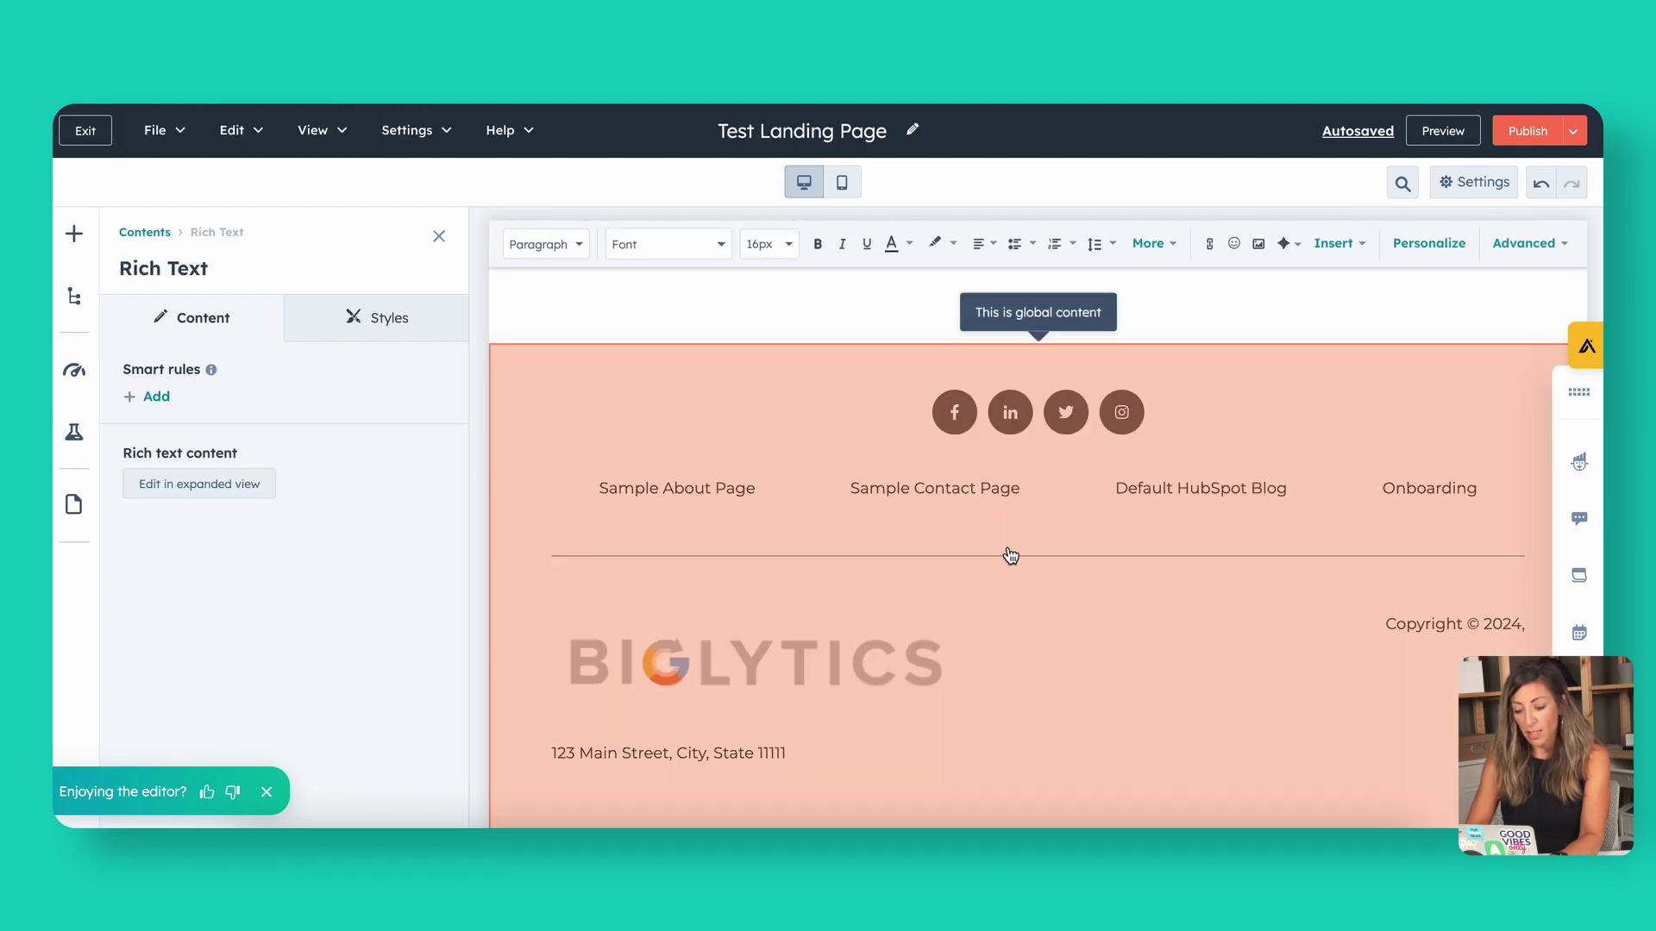
scroll(1009, 554, up, 15)
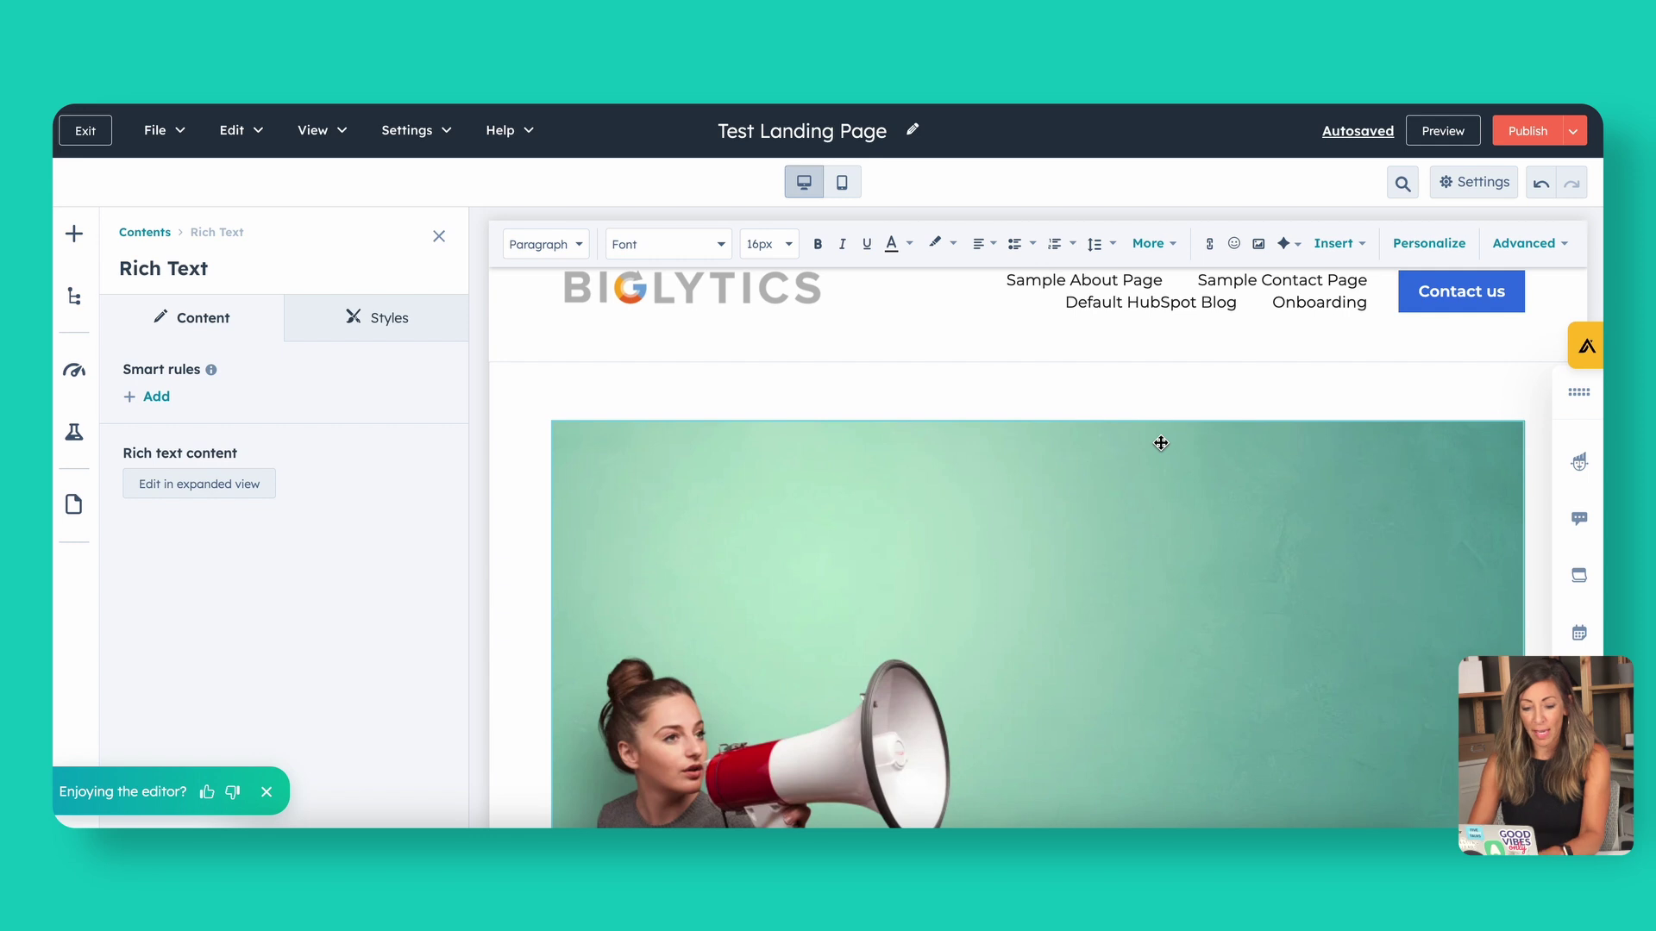
click(172, 138)
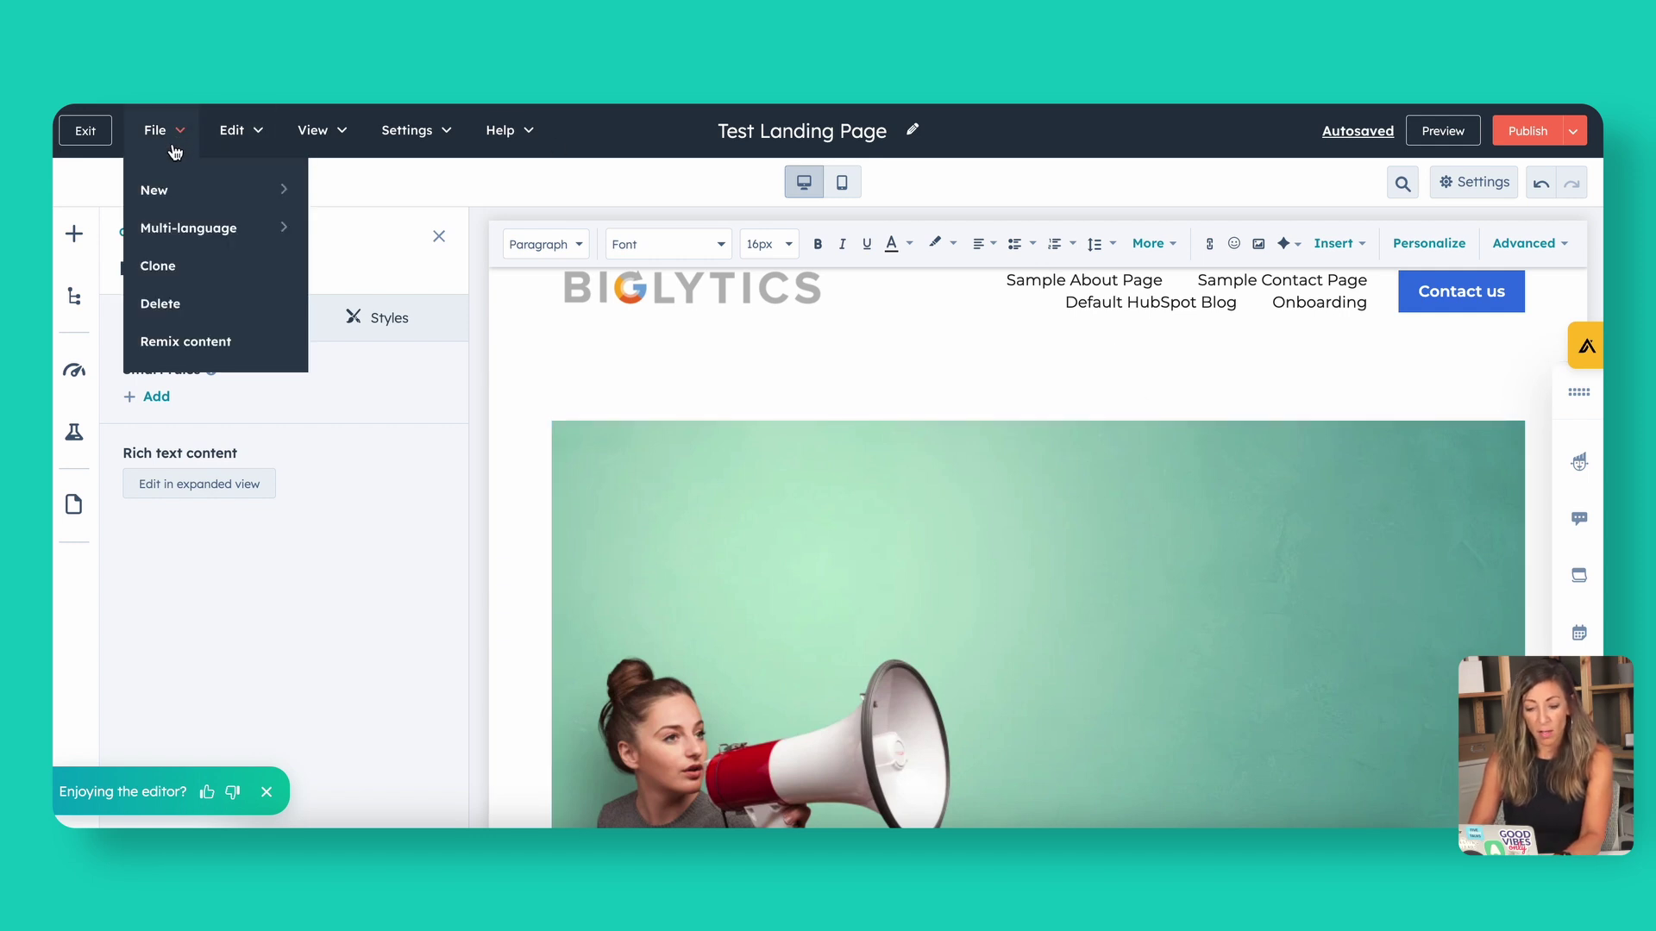
mouse_move(237, 241)
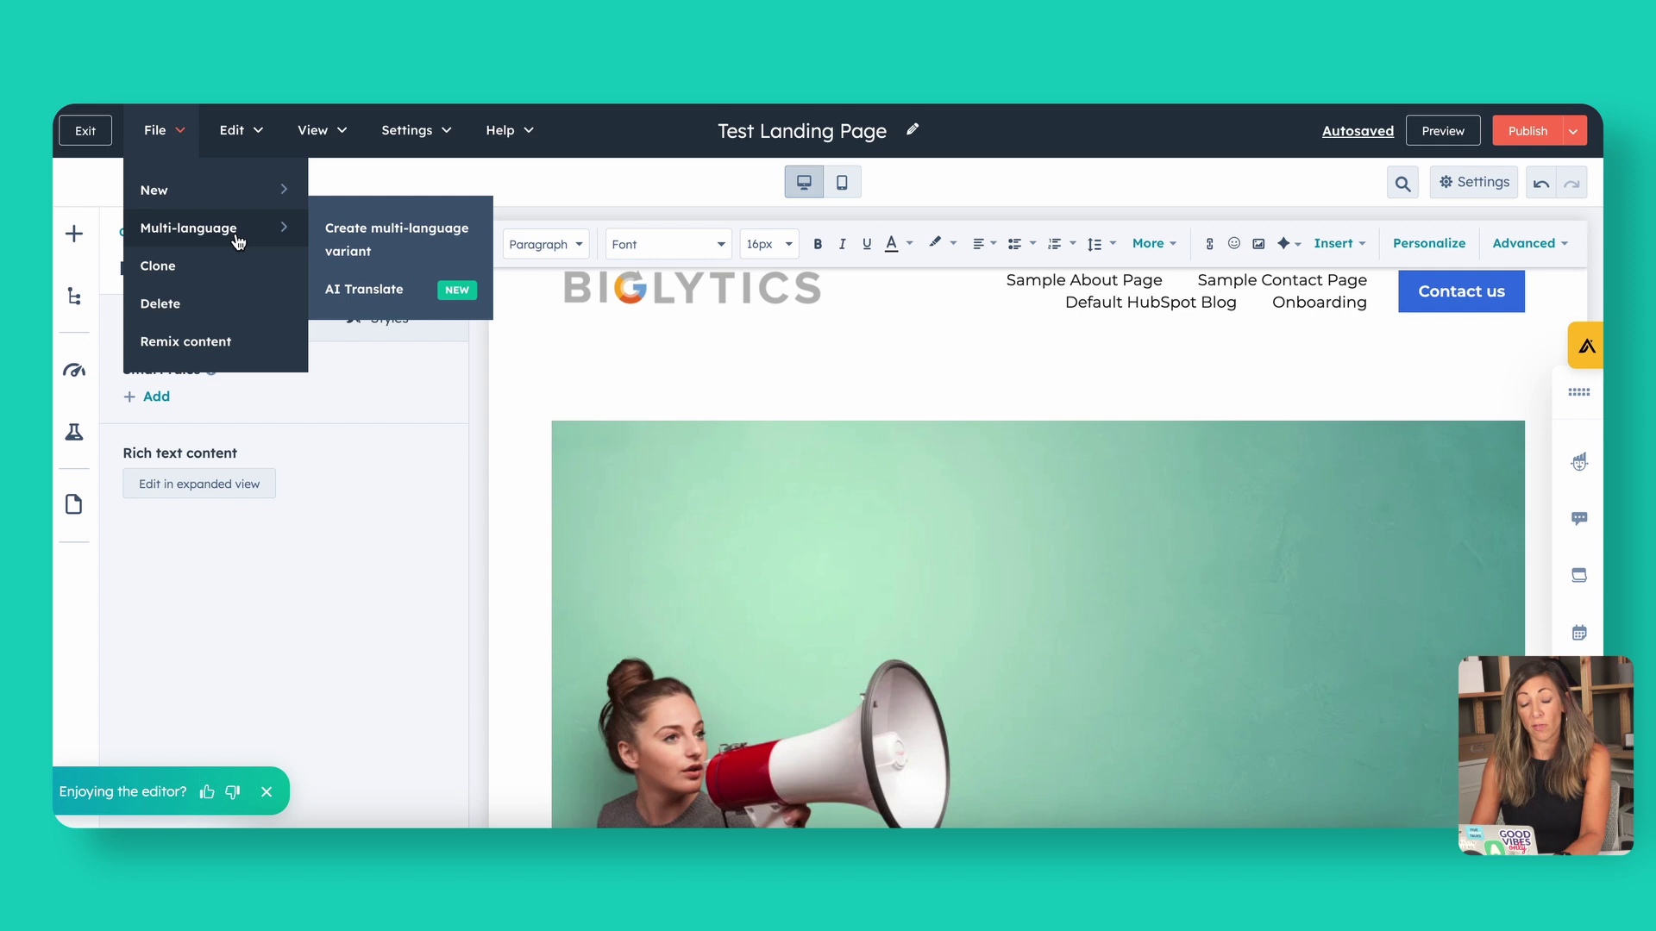
mouse_move(245, 205)
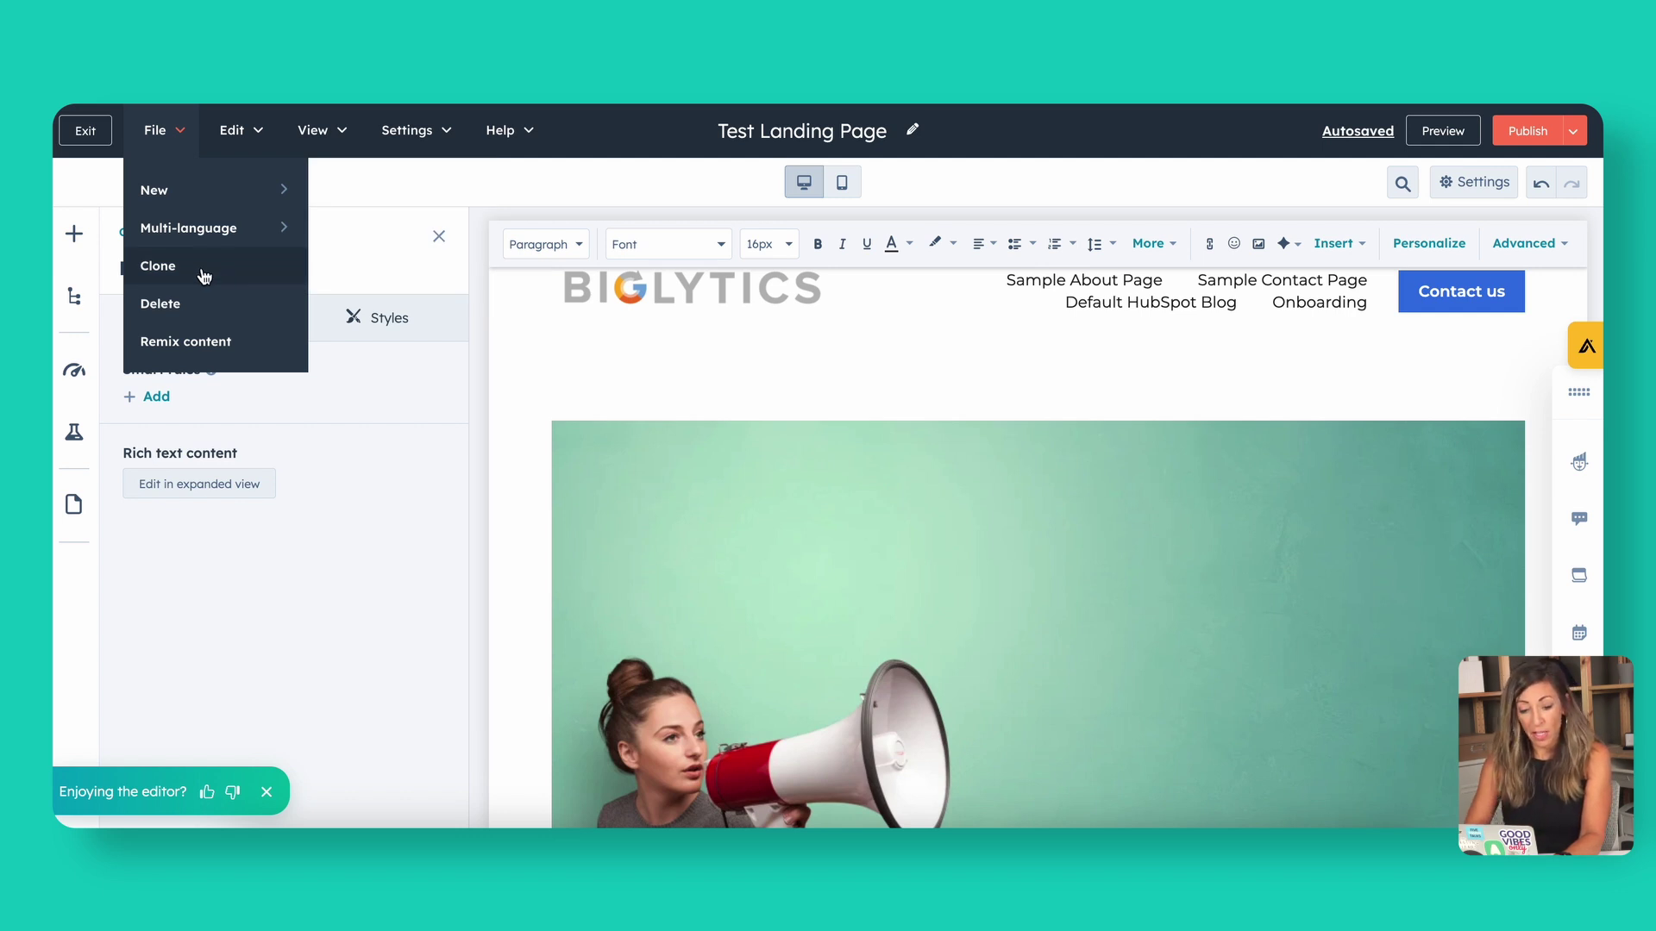
click(233, 133)
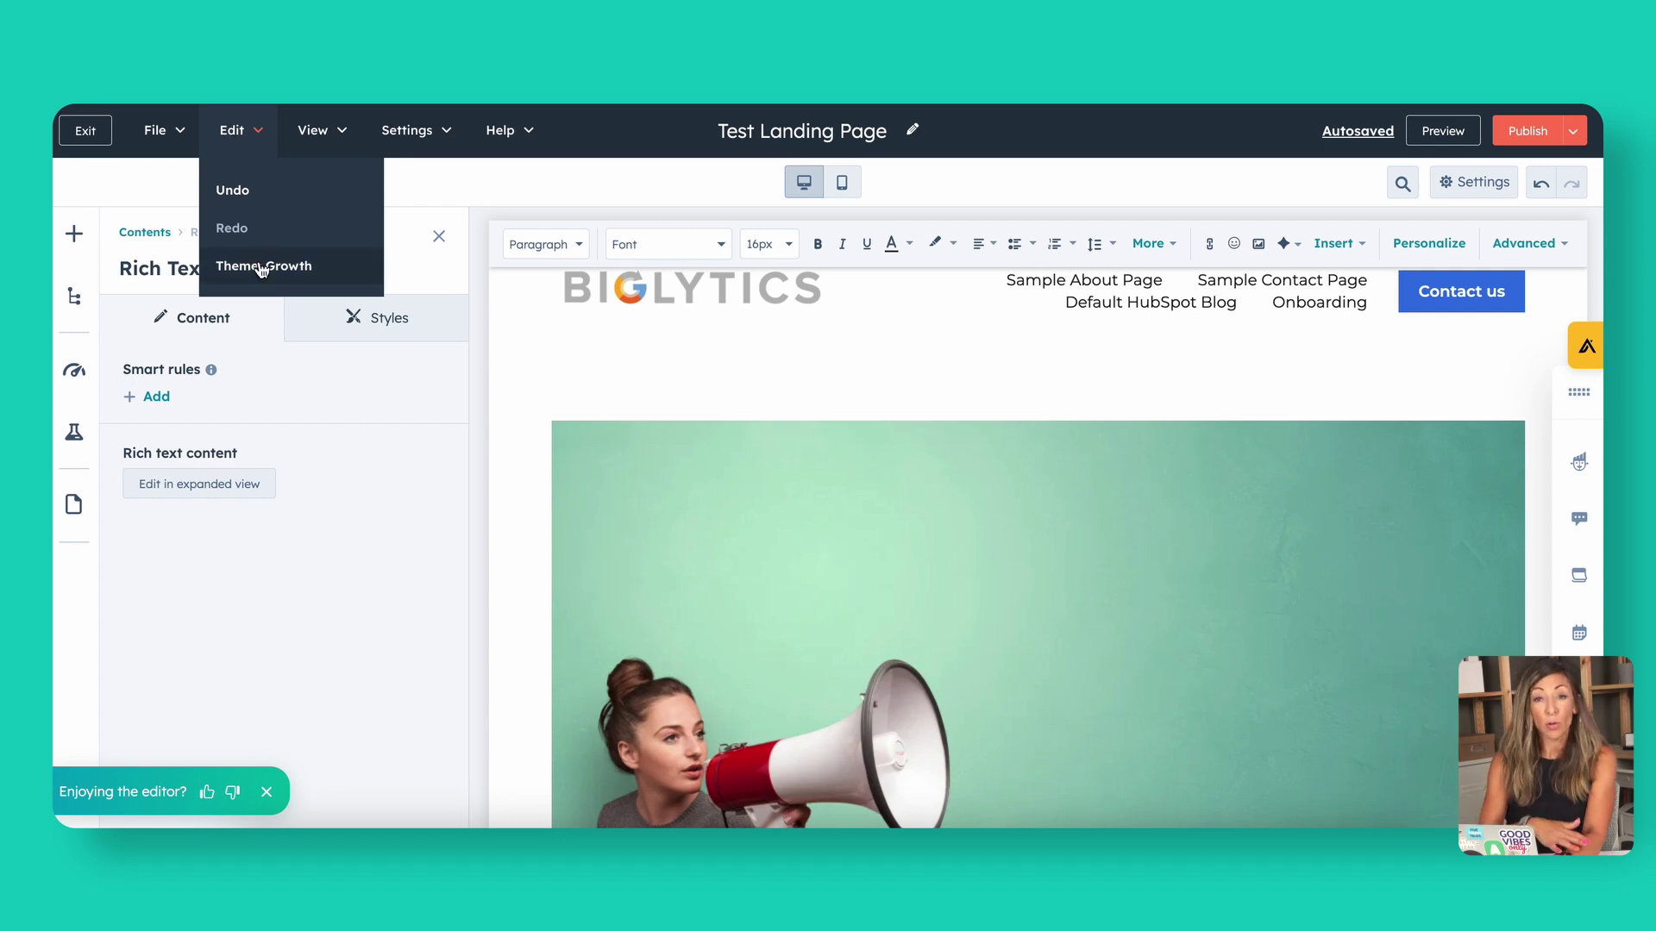
click(339, 136)
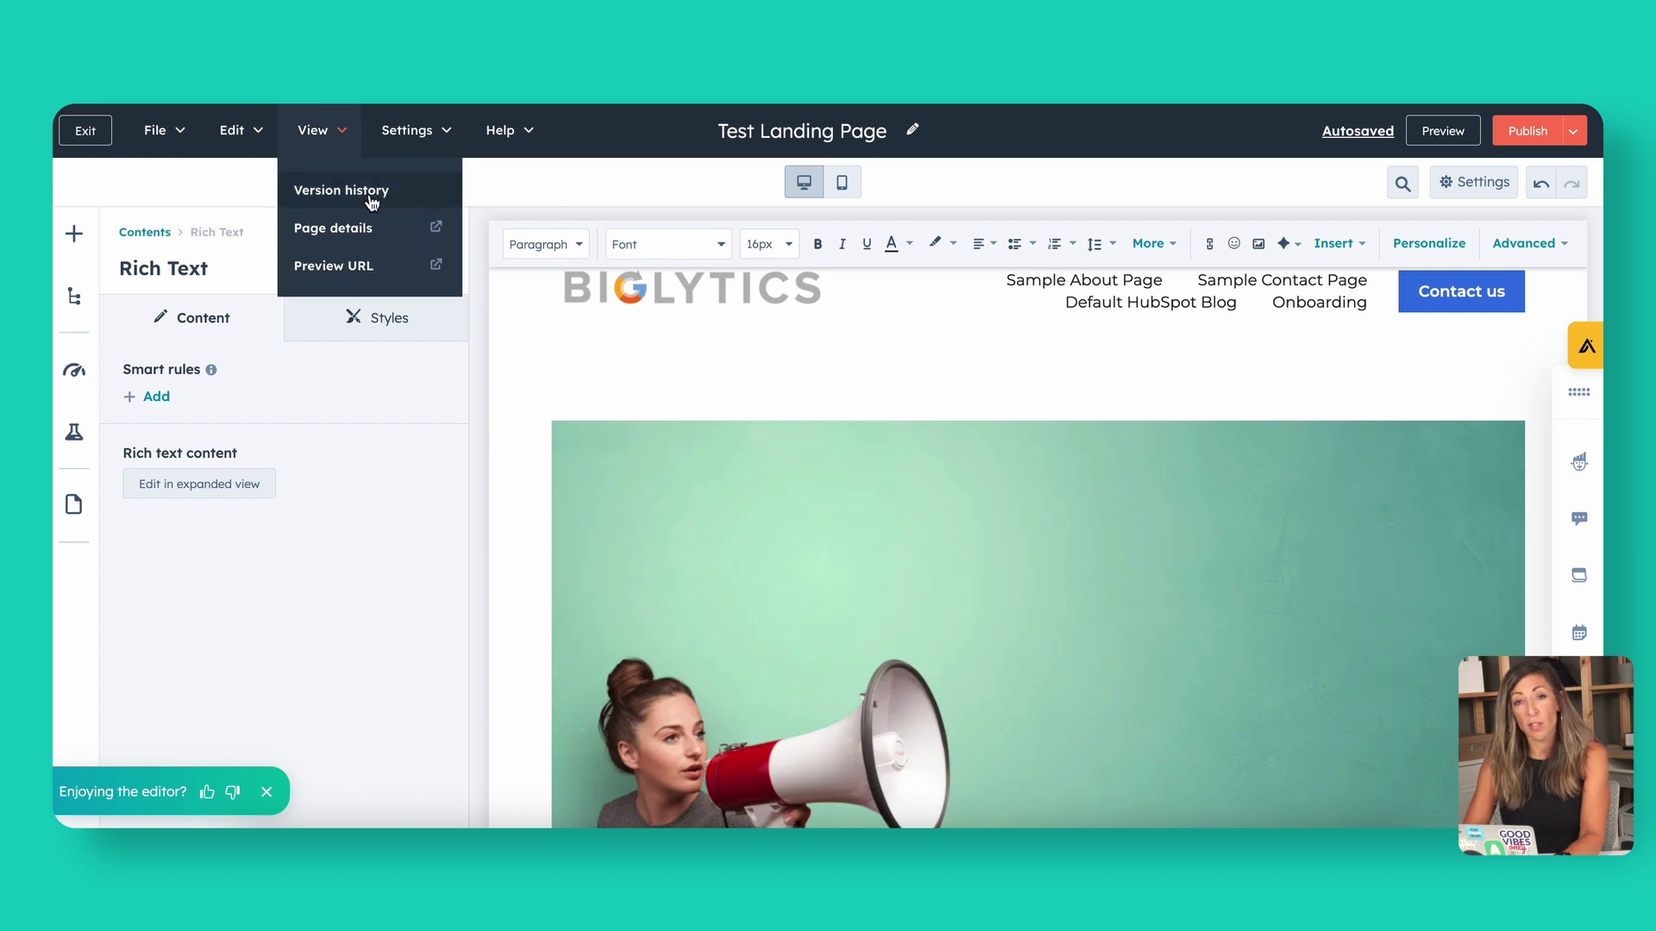
Open the general page settings, check the page title, URL and meta description, and enable the featured image.
click(411, 138)
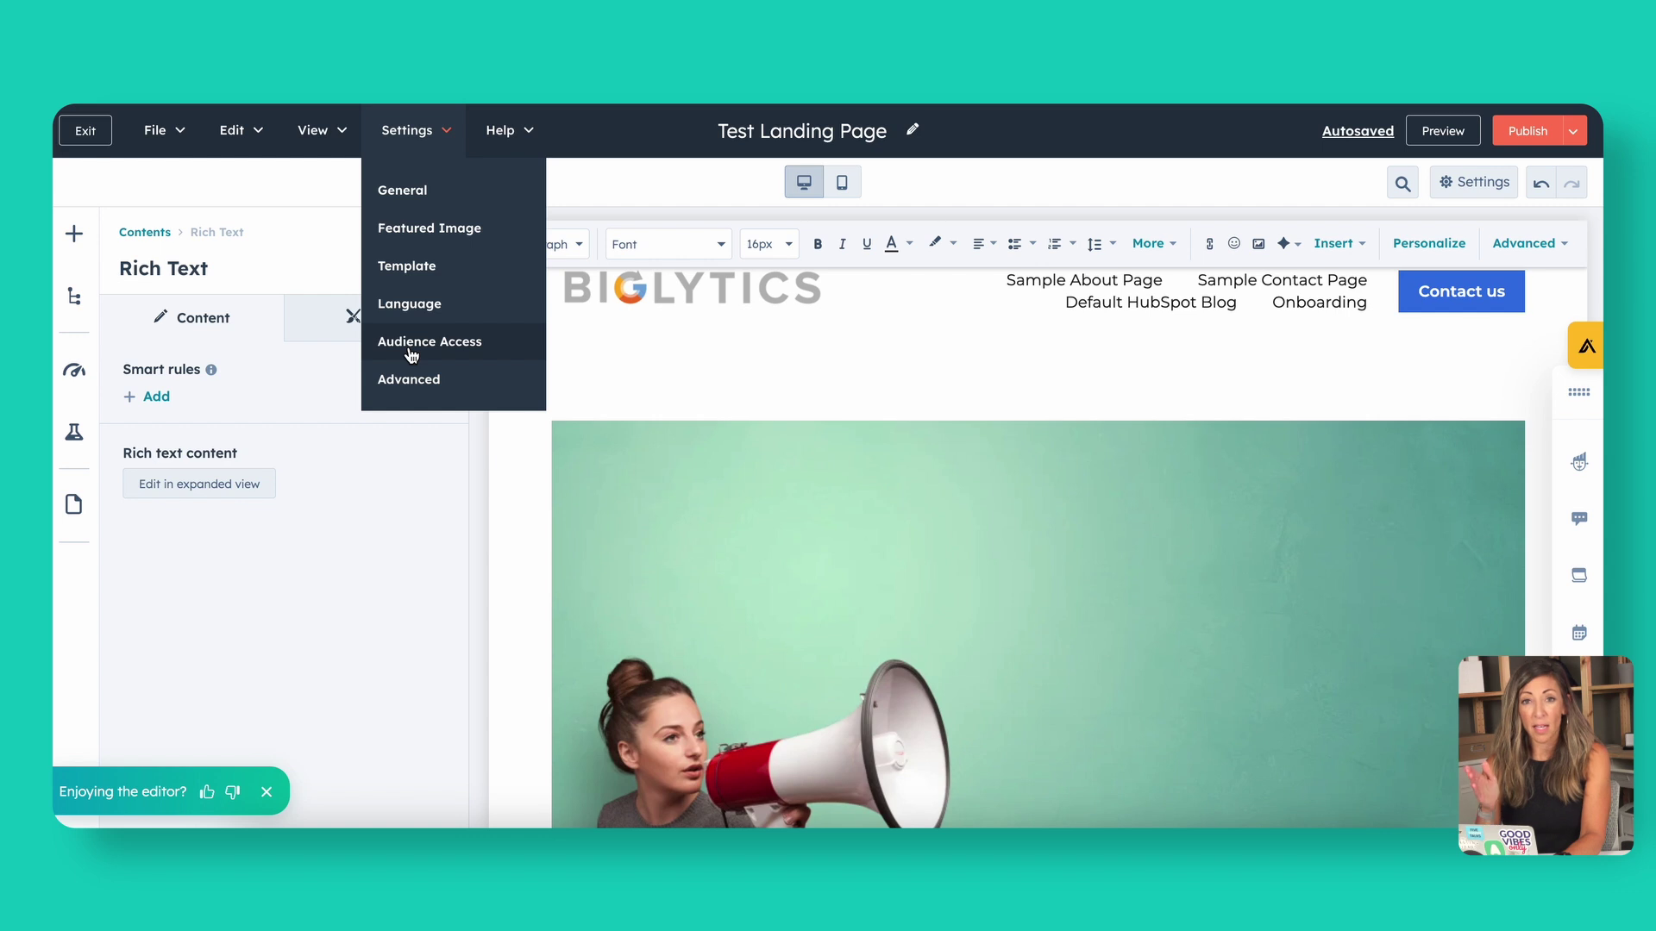
click(438, 199)
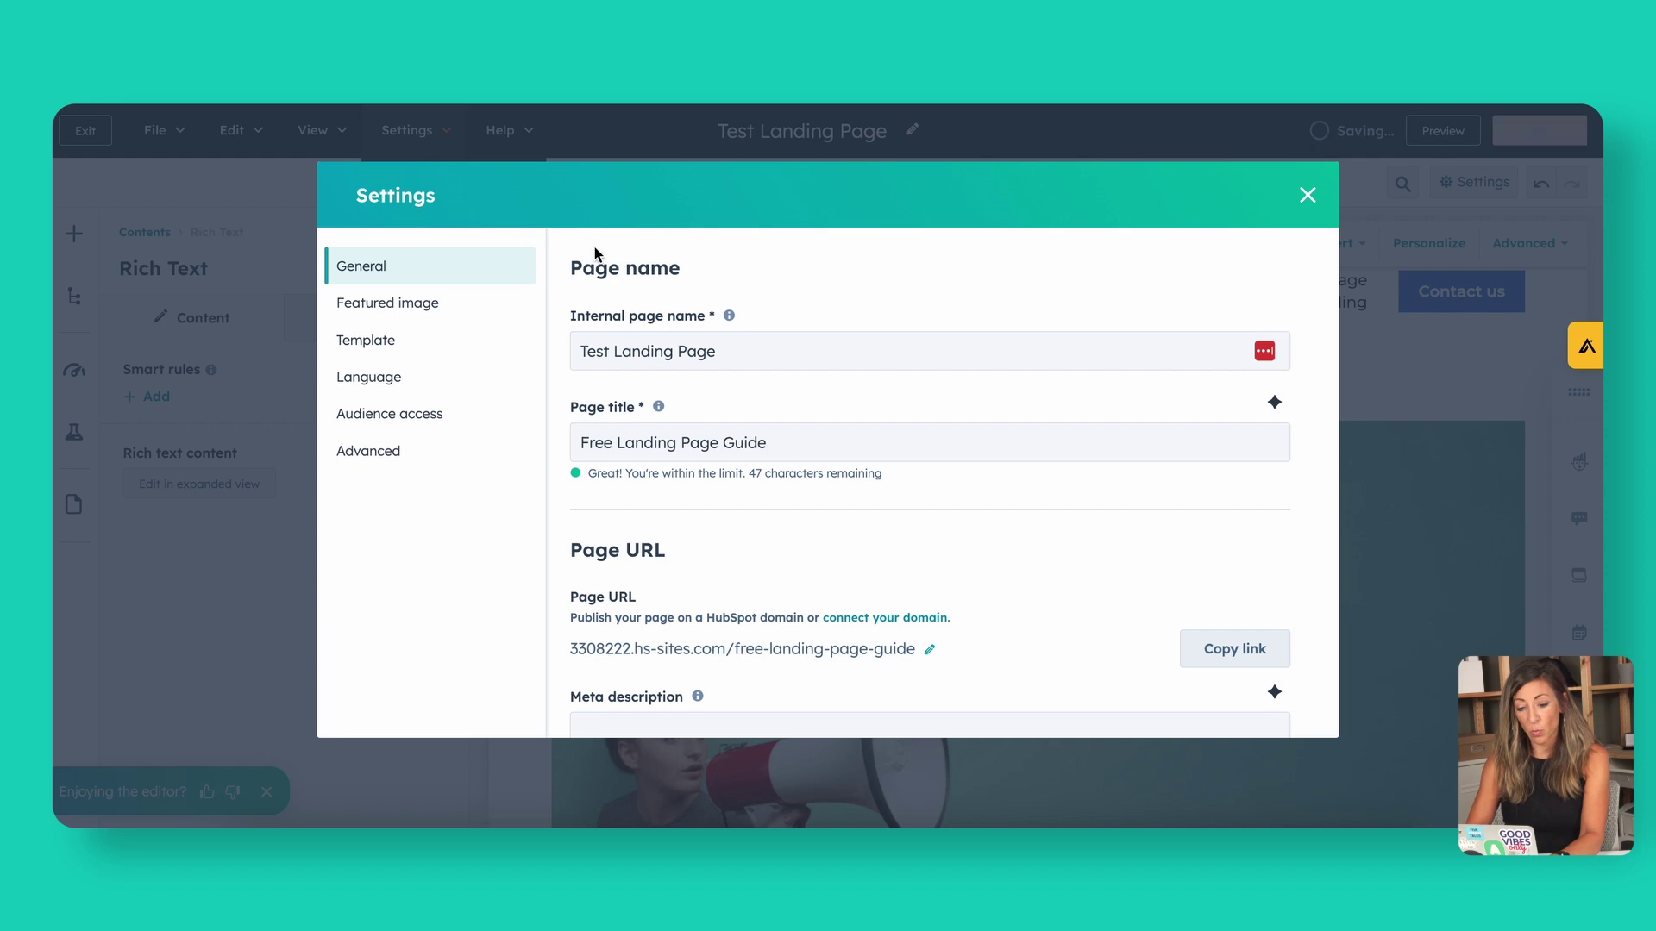
scroll(681, 416, down, 1)
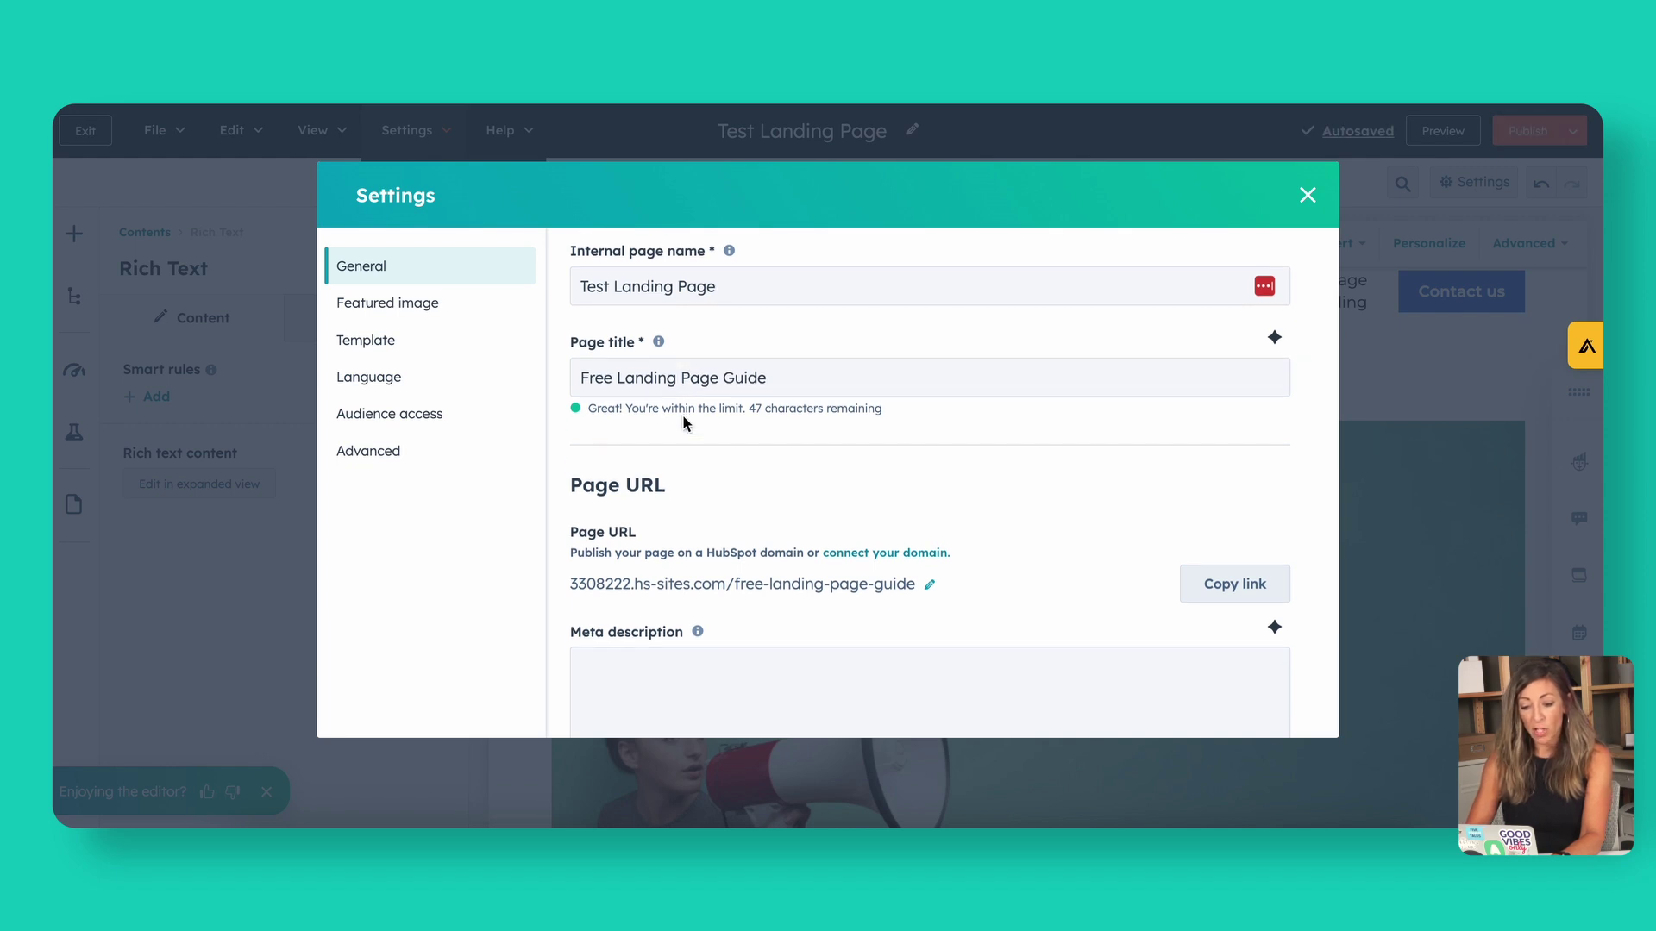
scroll(681, 416, down, 3)
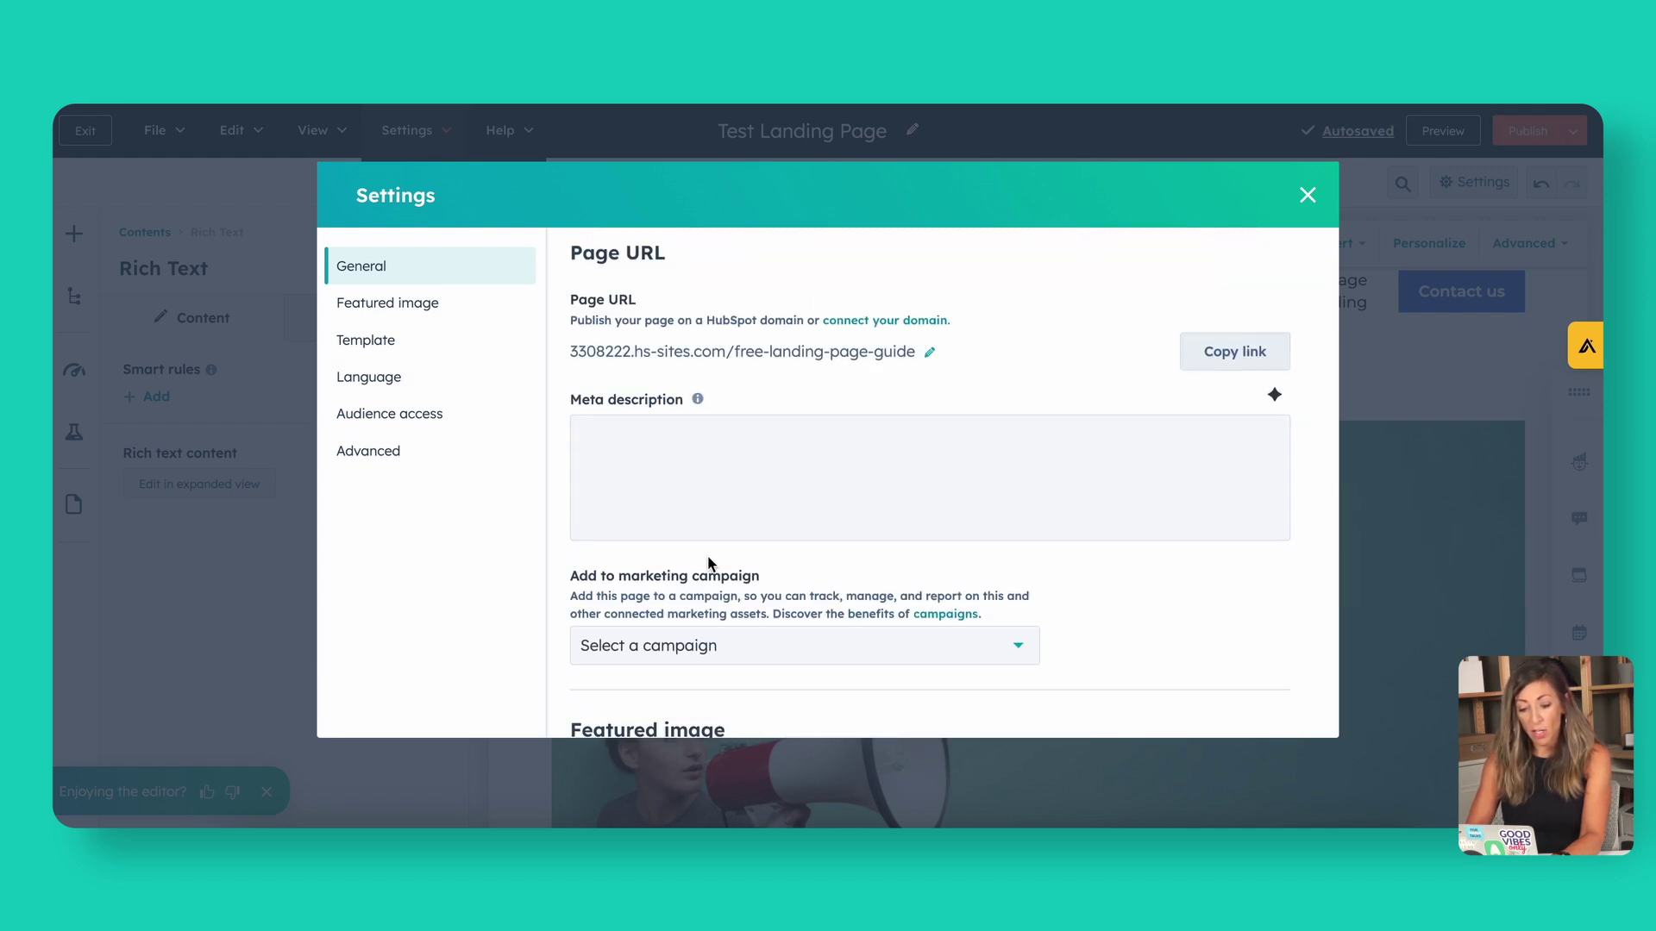
click(690, 424)
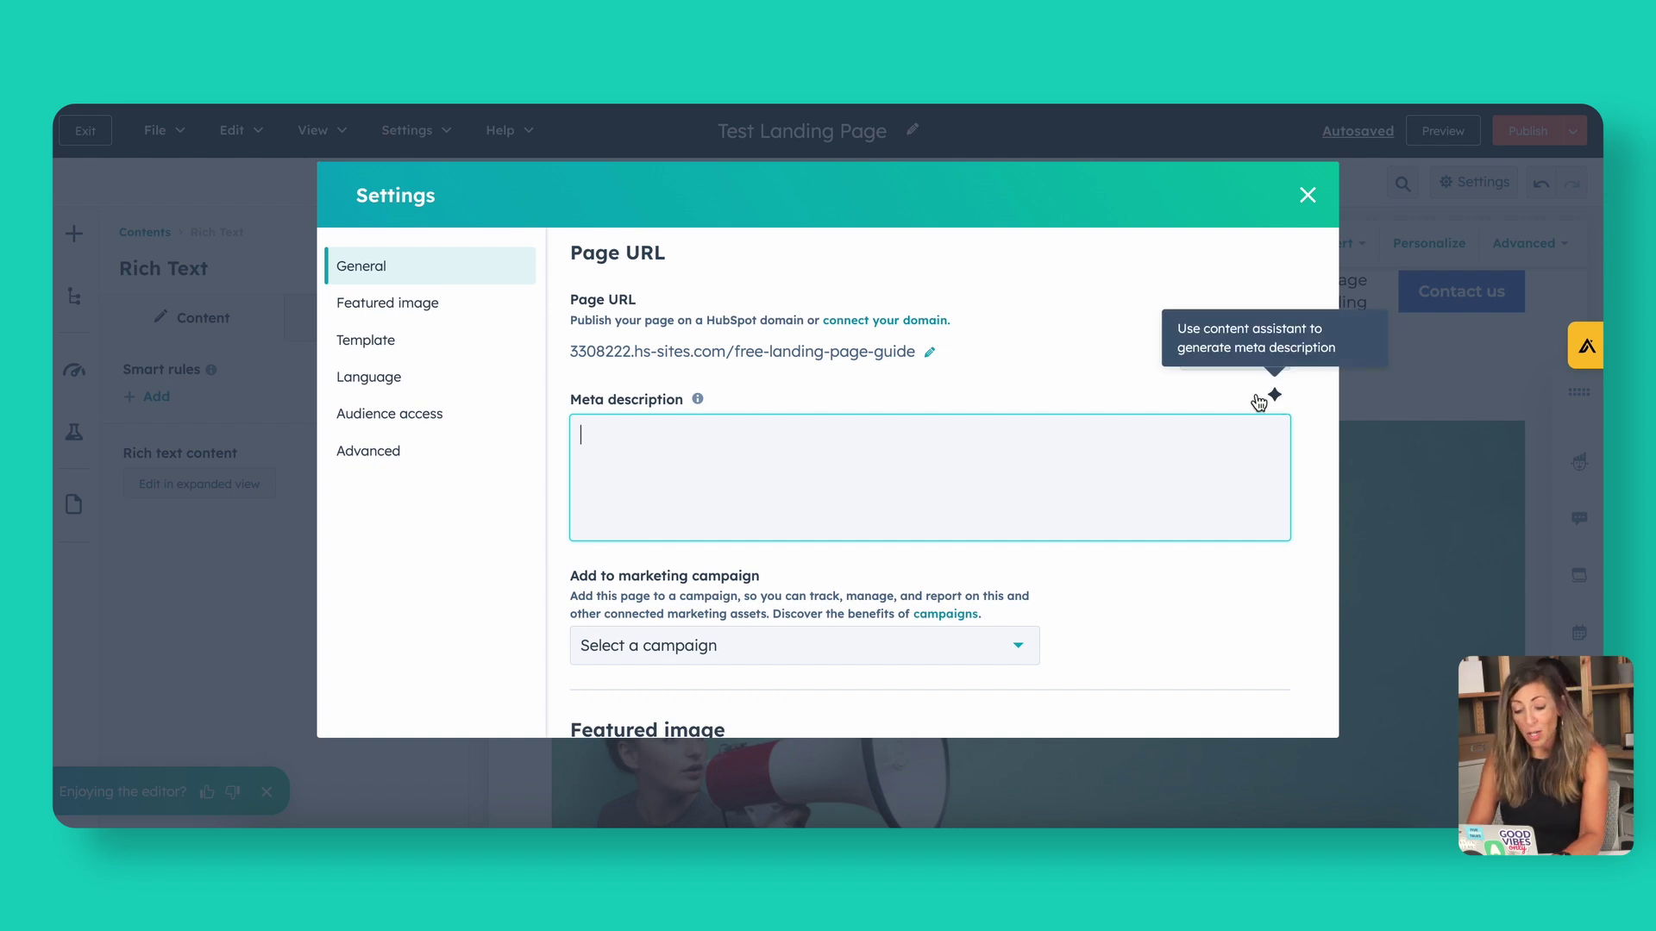
scroll(902, 566, down, 2)
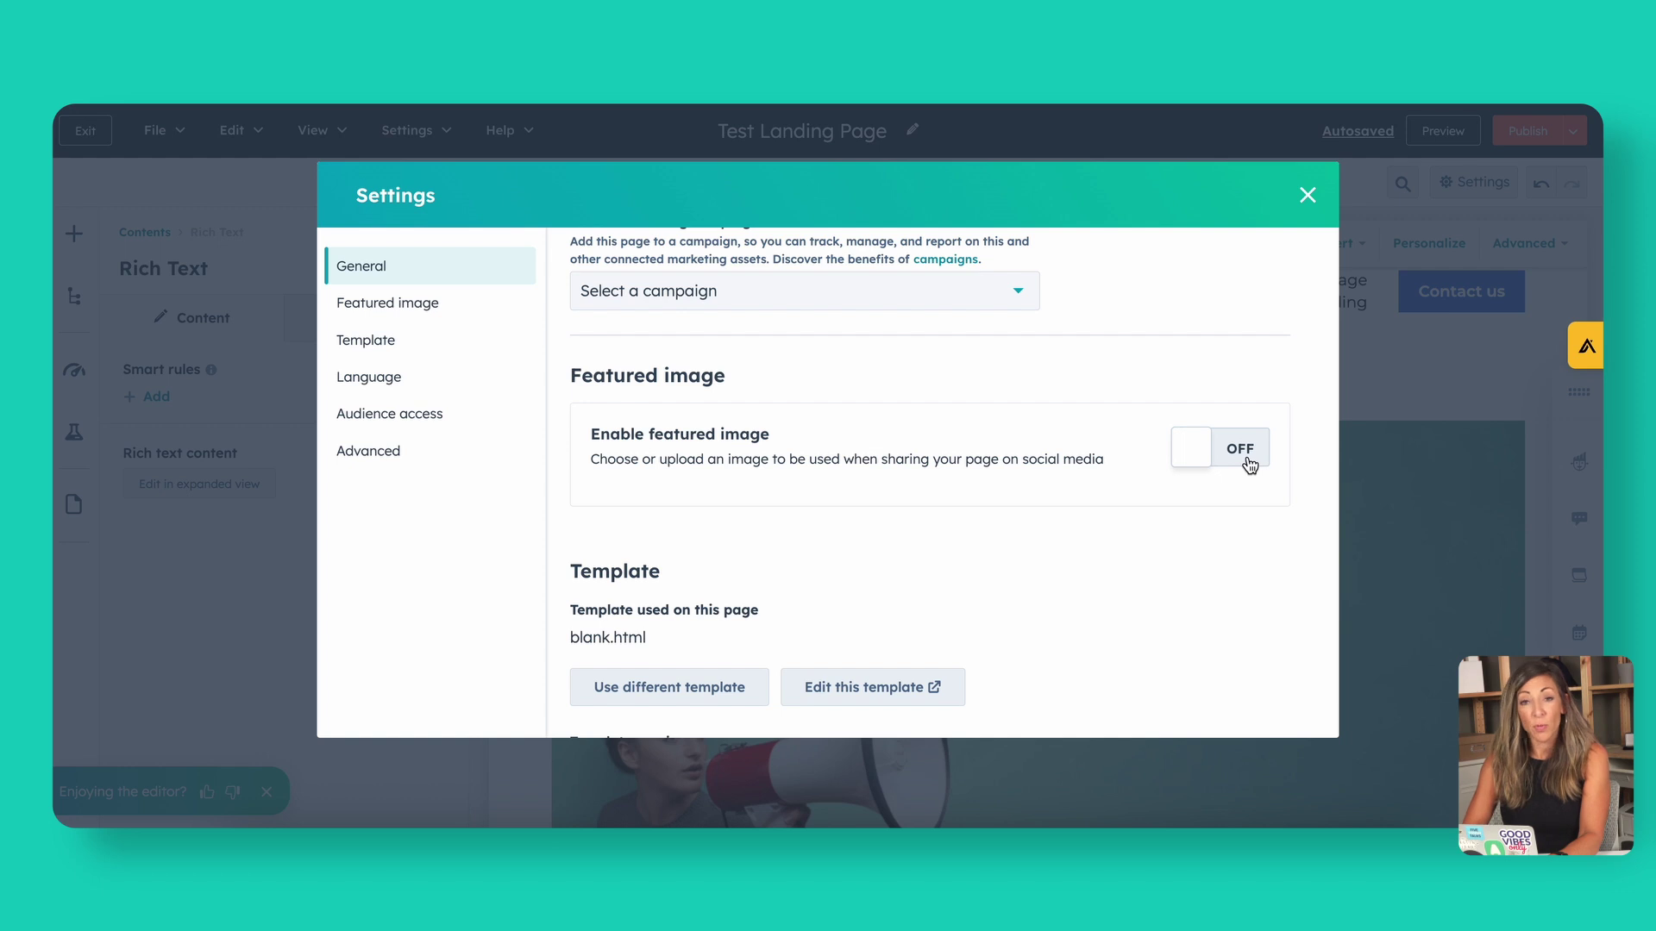
click(1242, 449)
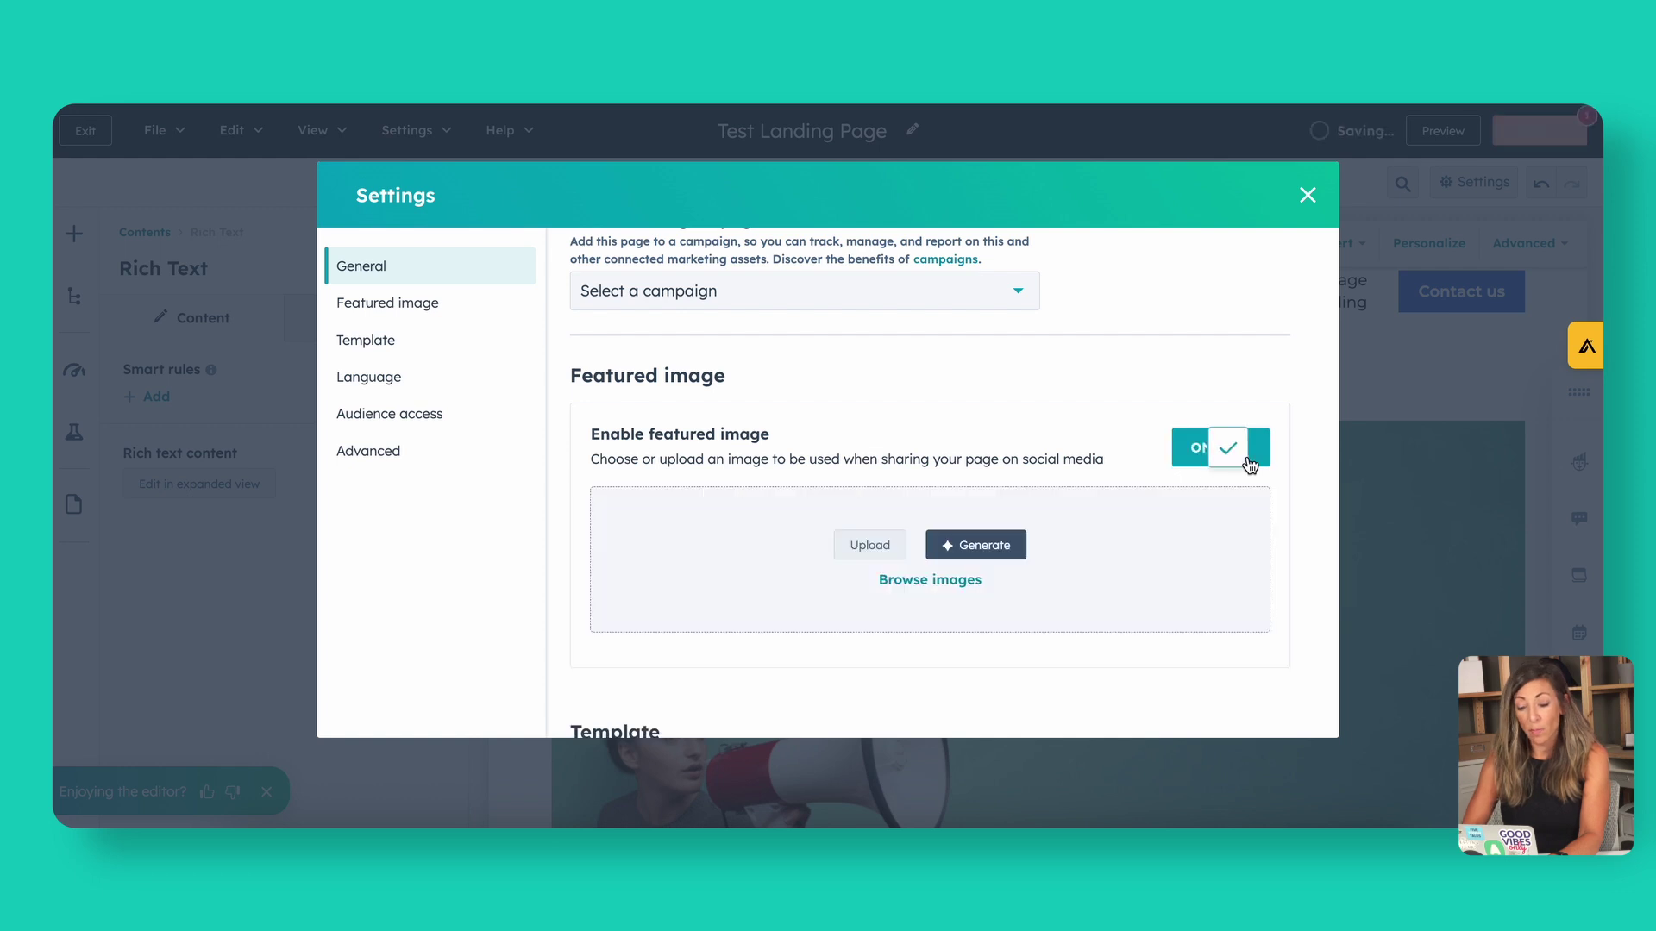
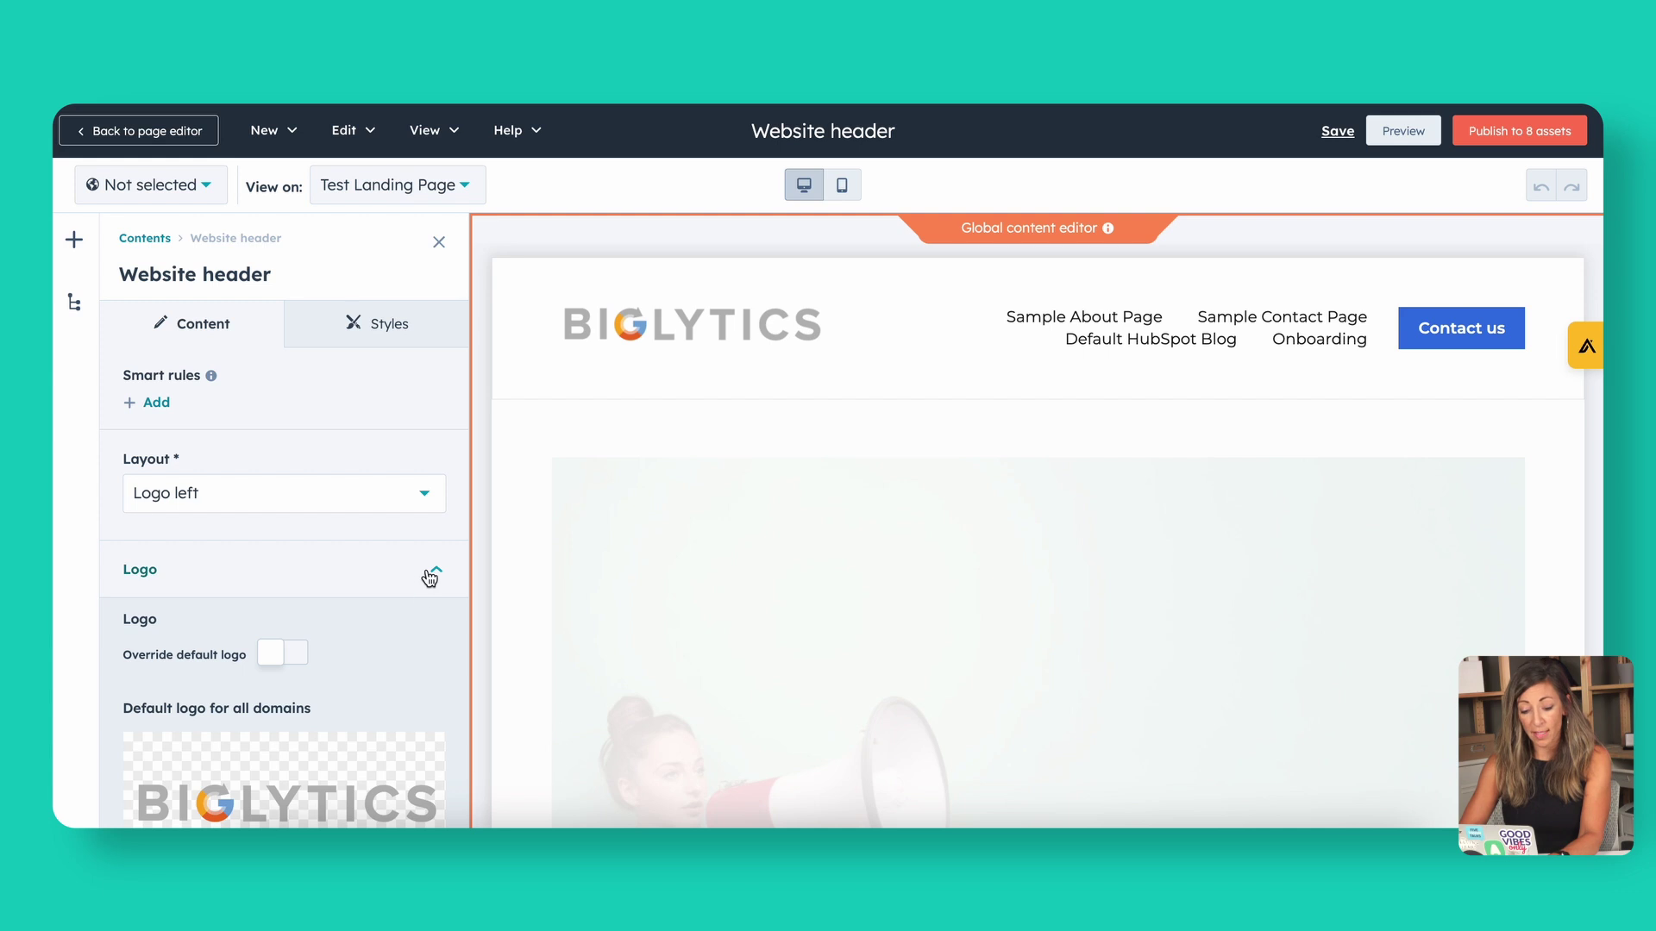
Examine the global website header's menu settings, including the assigned menu and its maximum levels.
click(429, 576)
click(436, 629)
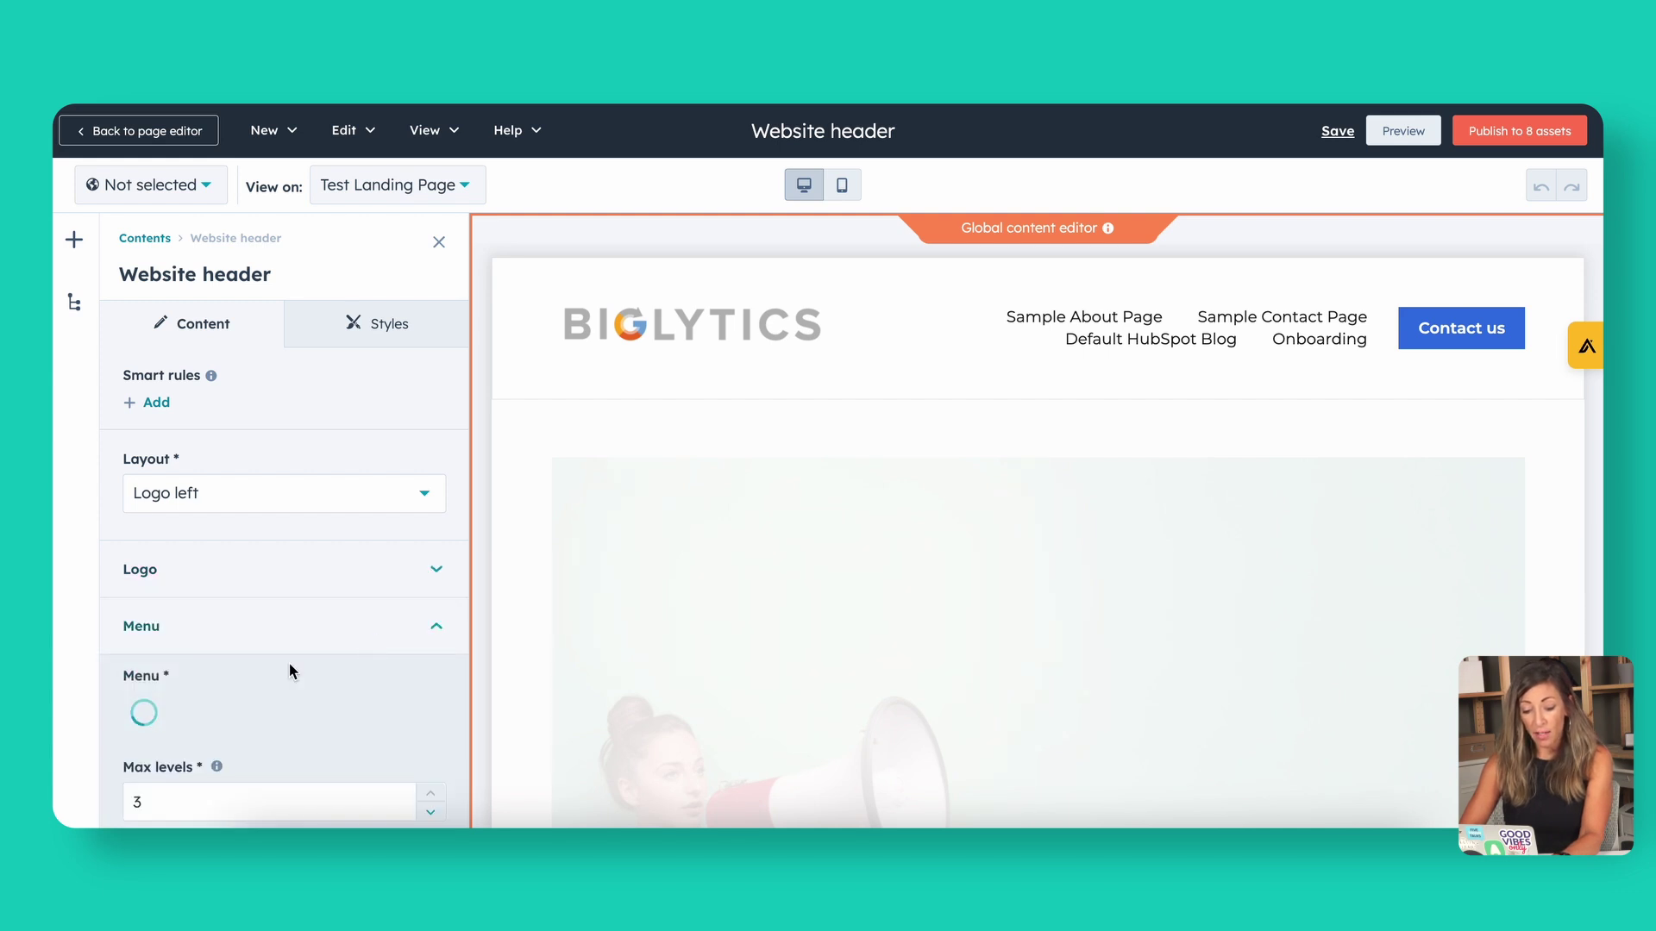
scroll(288, 662, down, 3)
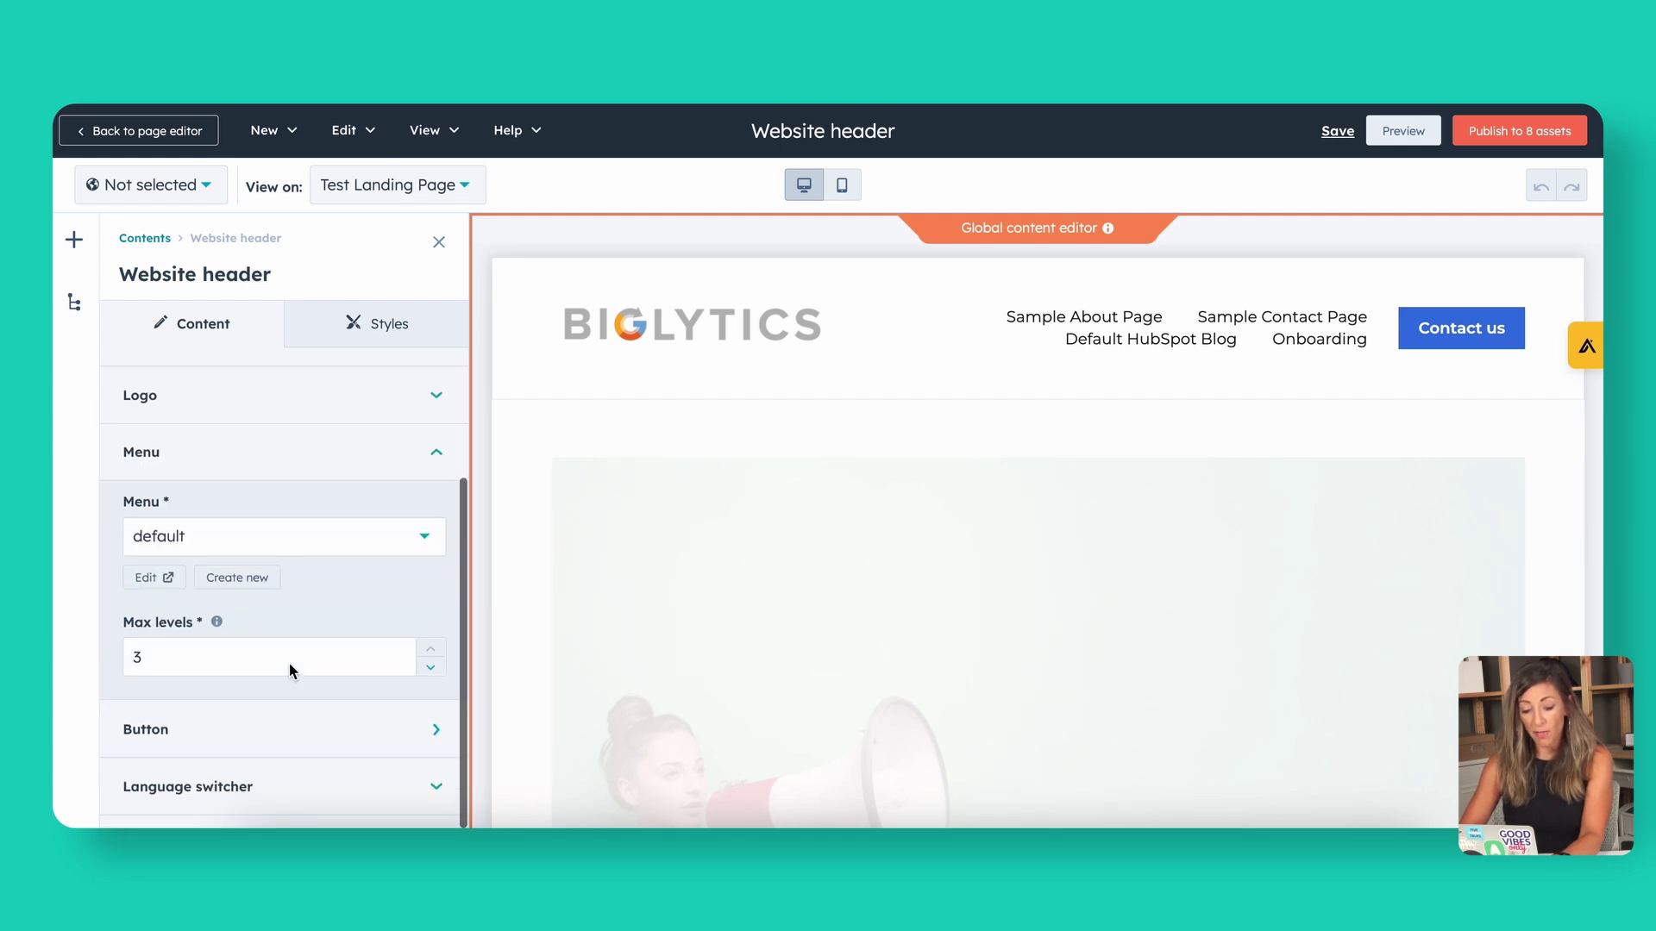
Open the header's default menu in the navigation menu settings and look over its items and the other available menus.
click(148, 579)
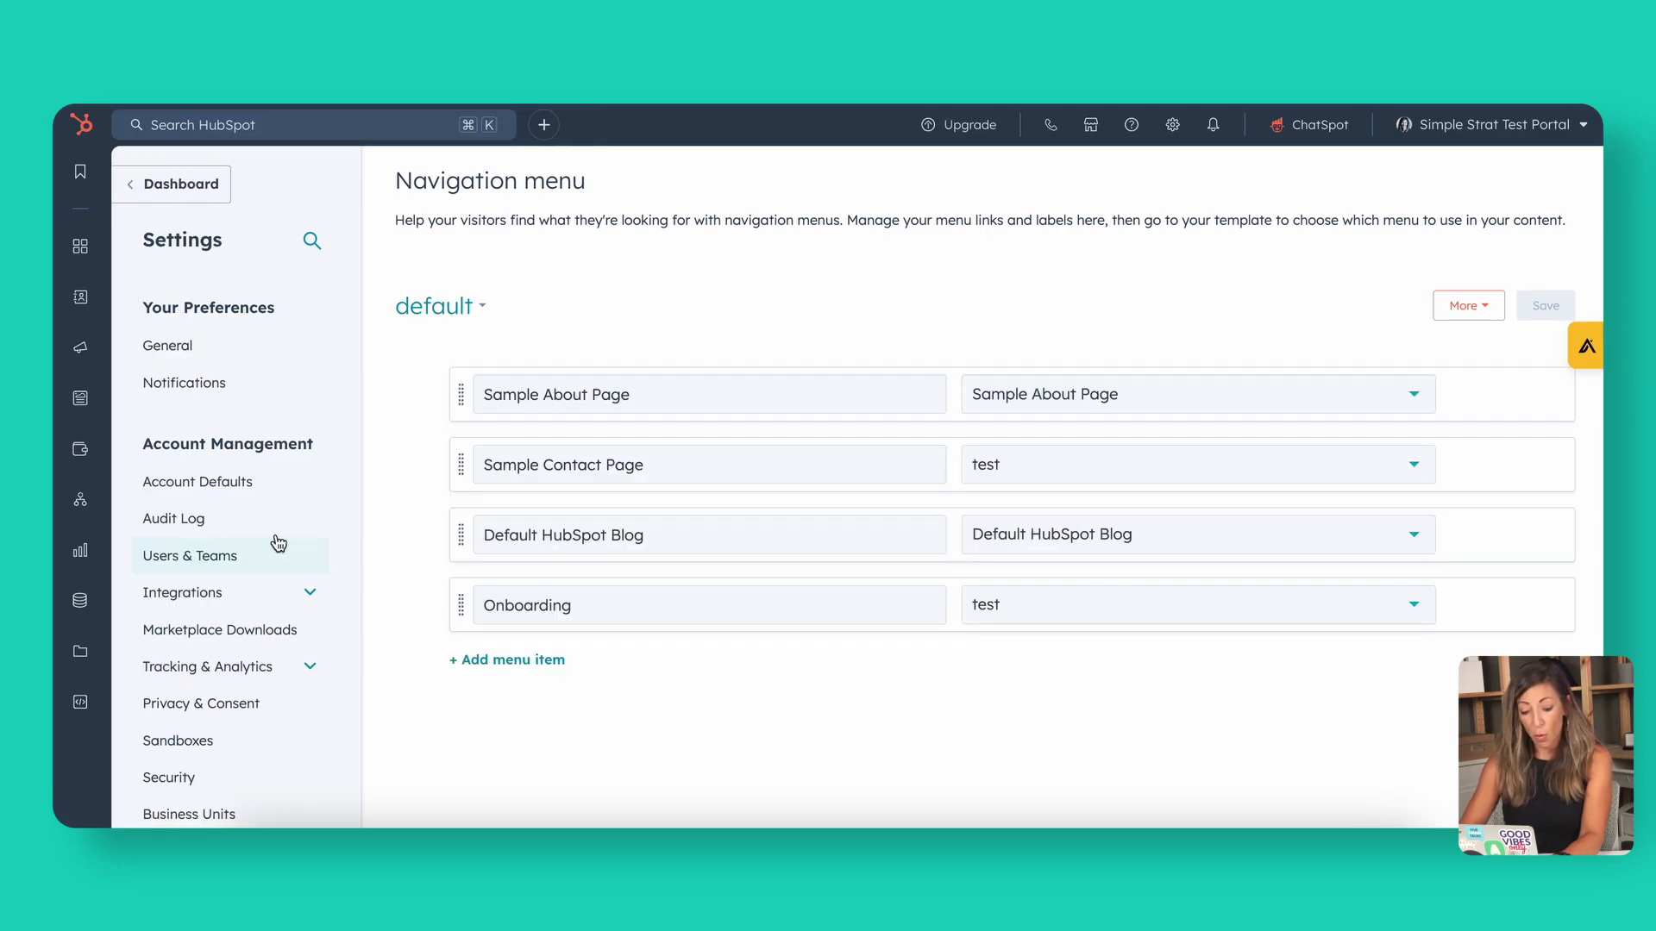
scroll(281, 629, down, 10)
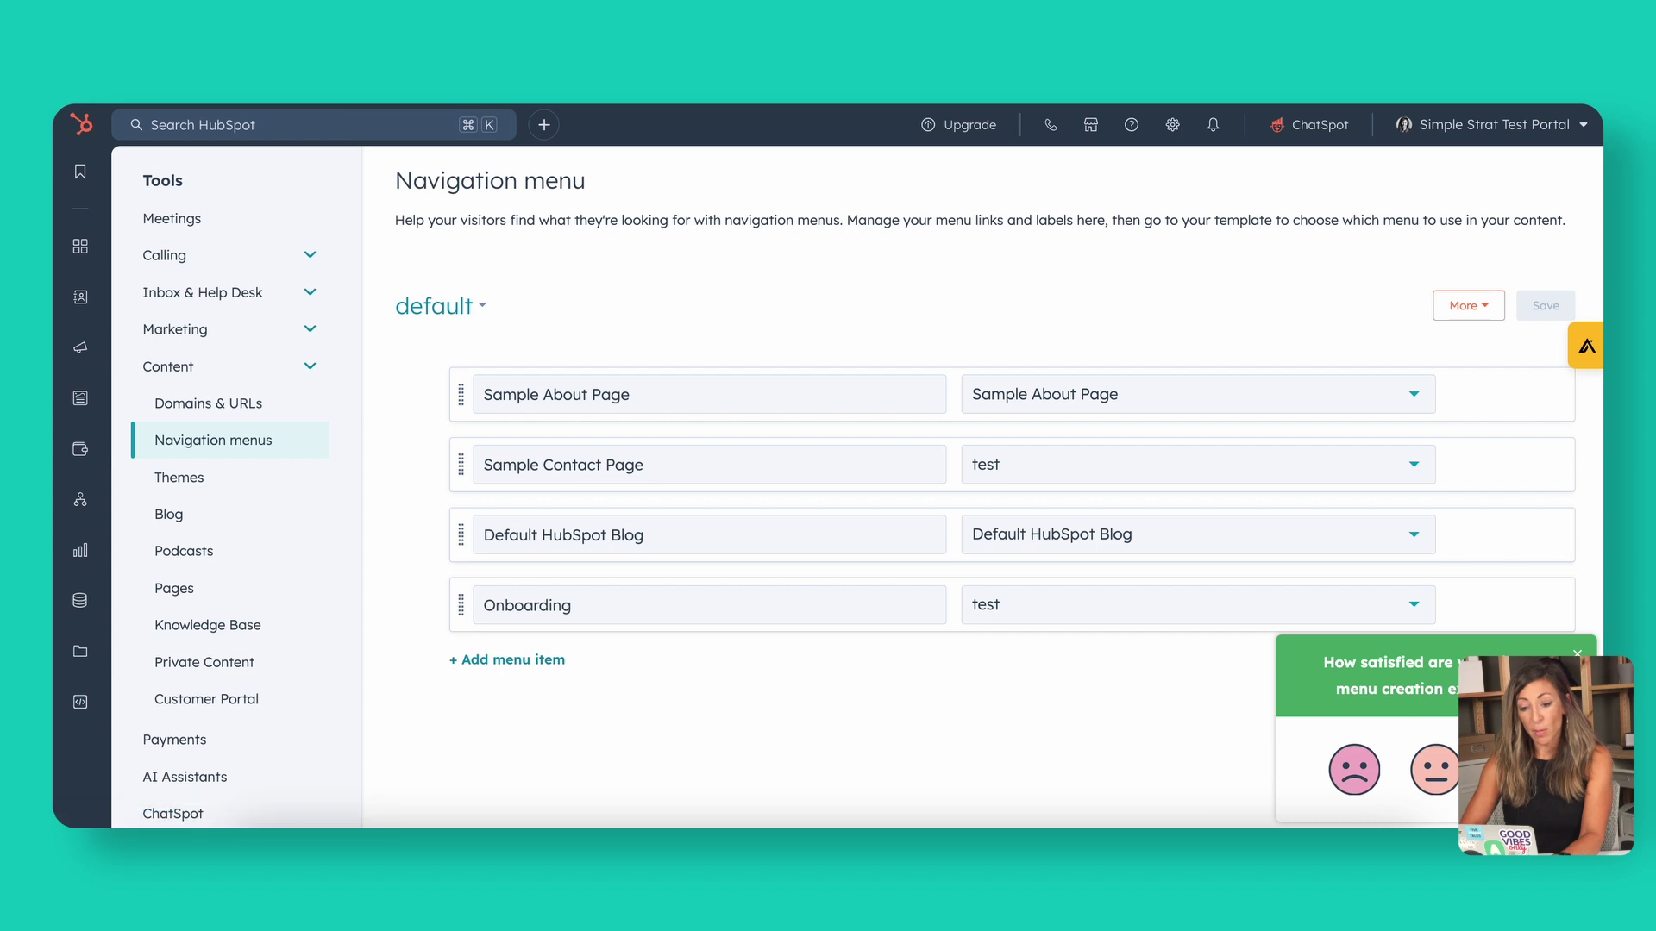
key(super+w)
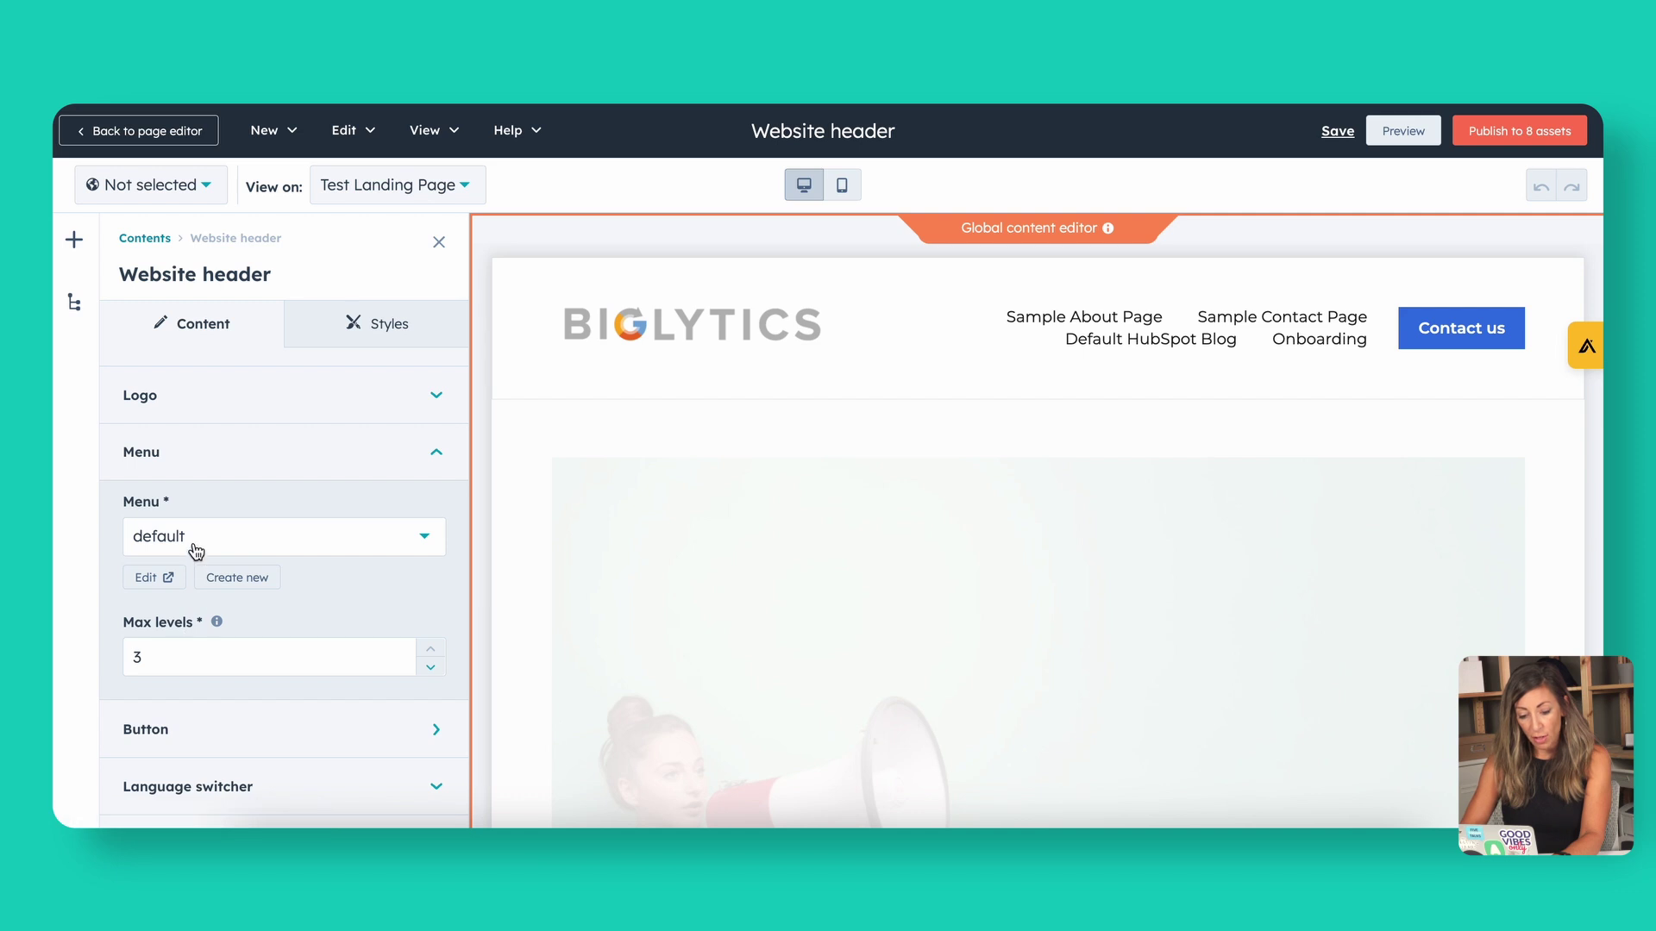
click(195, 541)
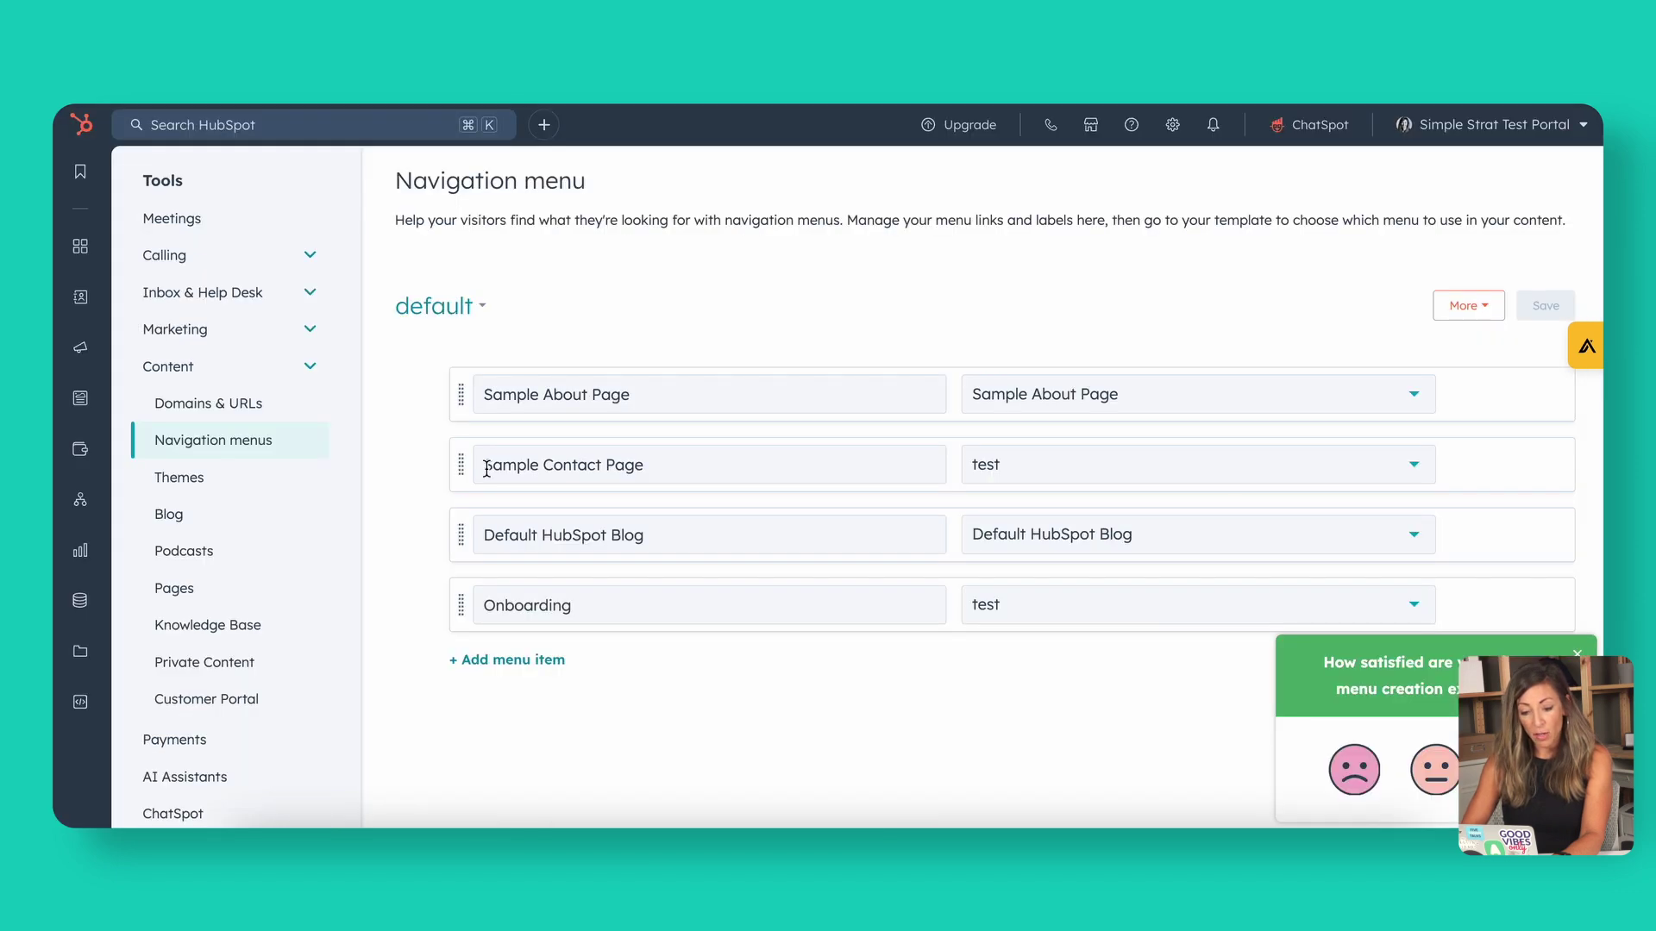
click(475, 315)
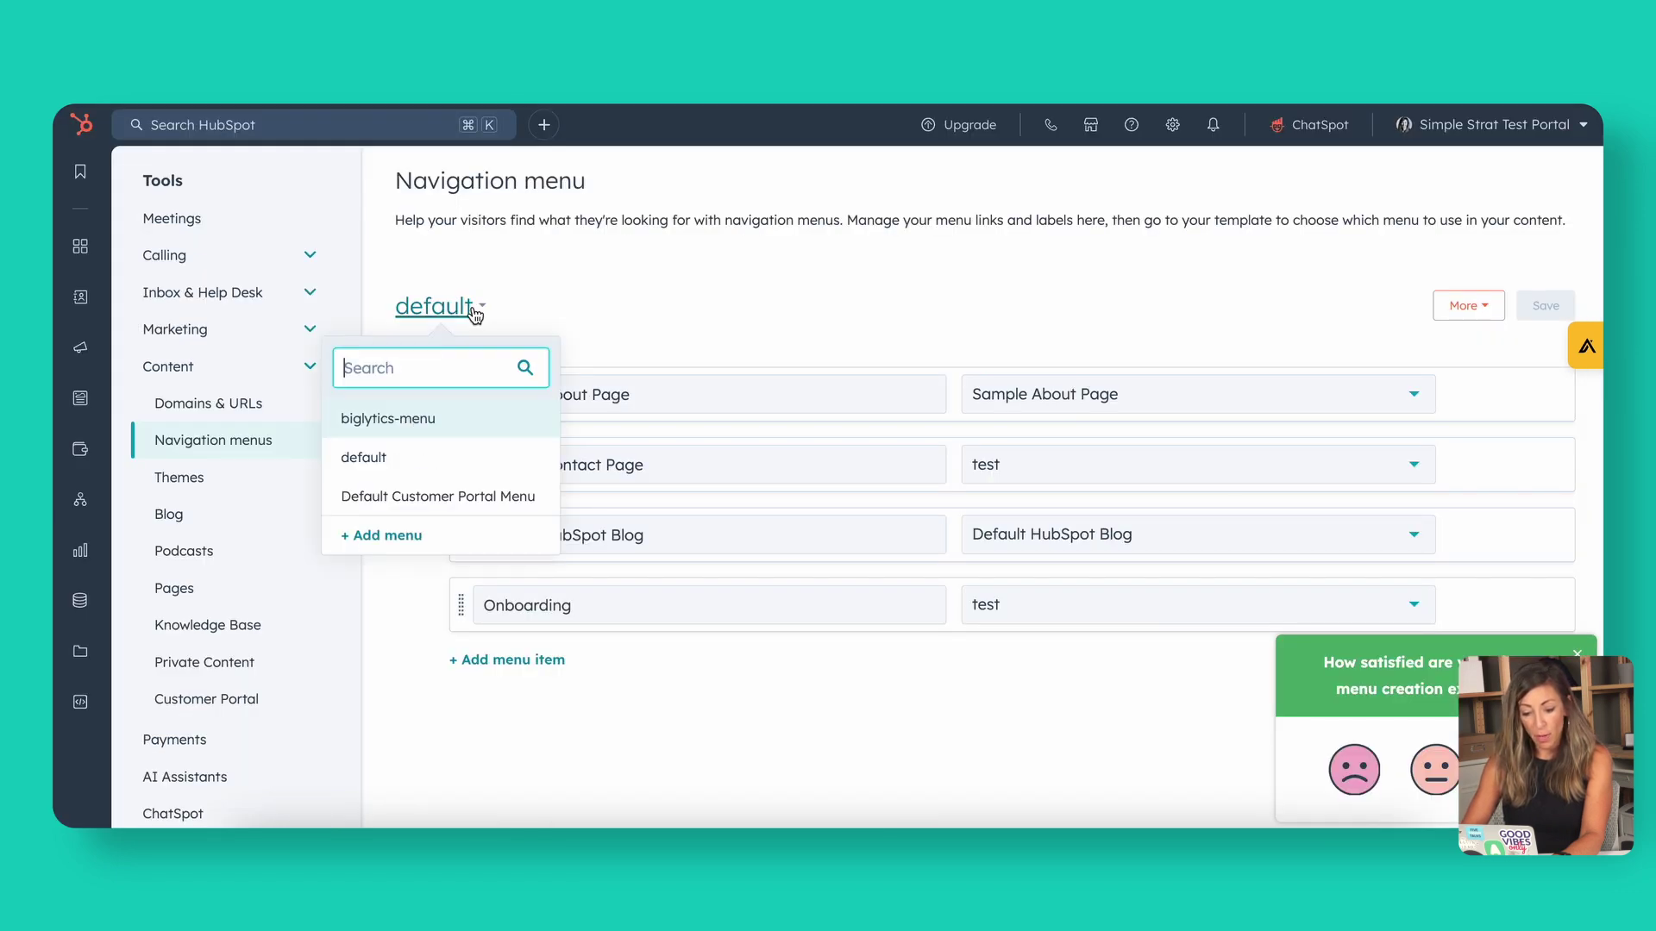
click(529, 296)
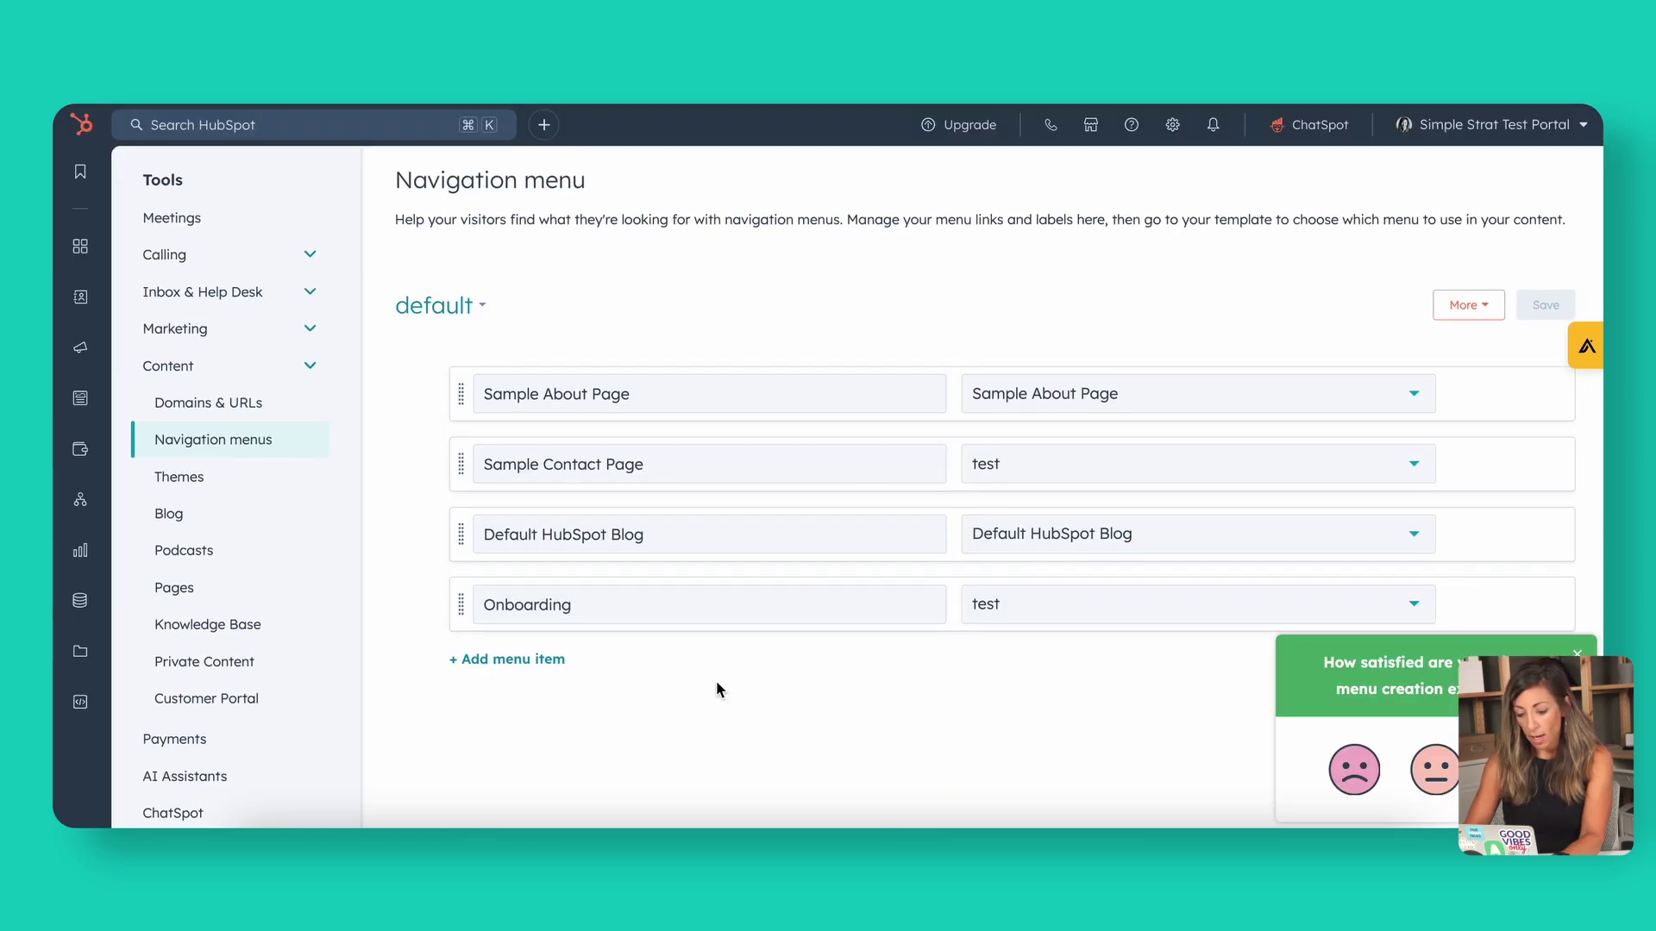
Delete the Default HubSpot Blog item from the default navigation menu and save the menu.
mouse_move(1510, 545)
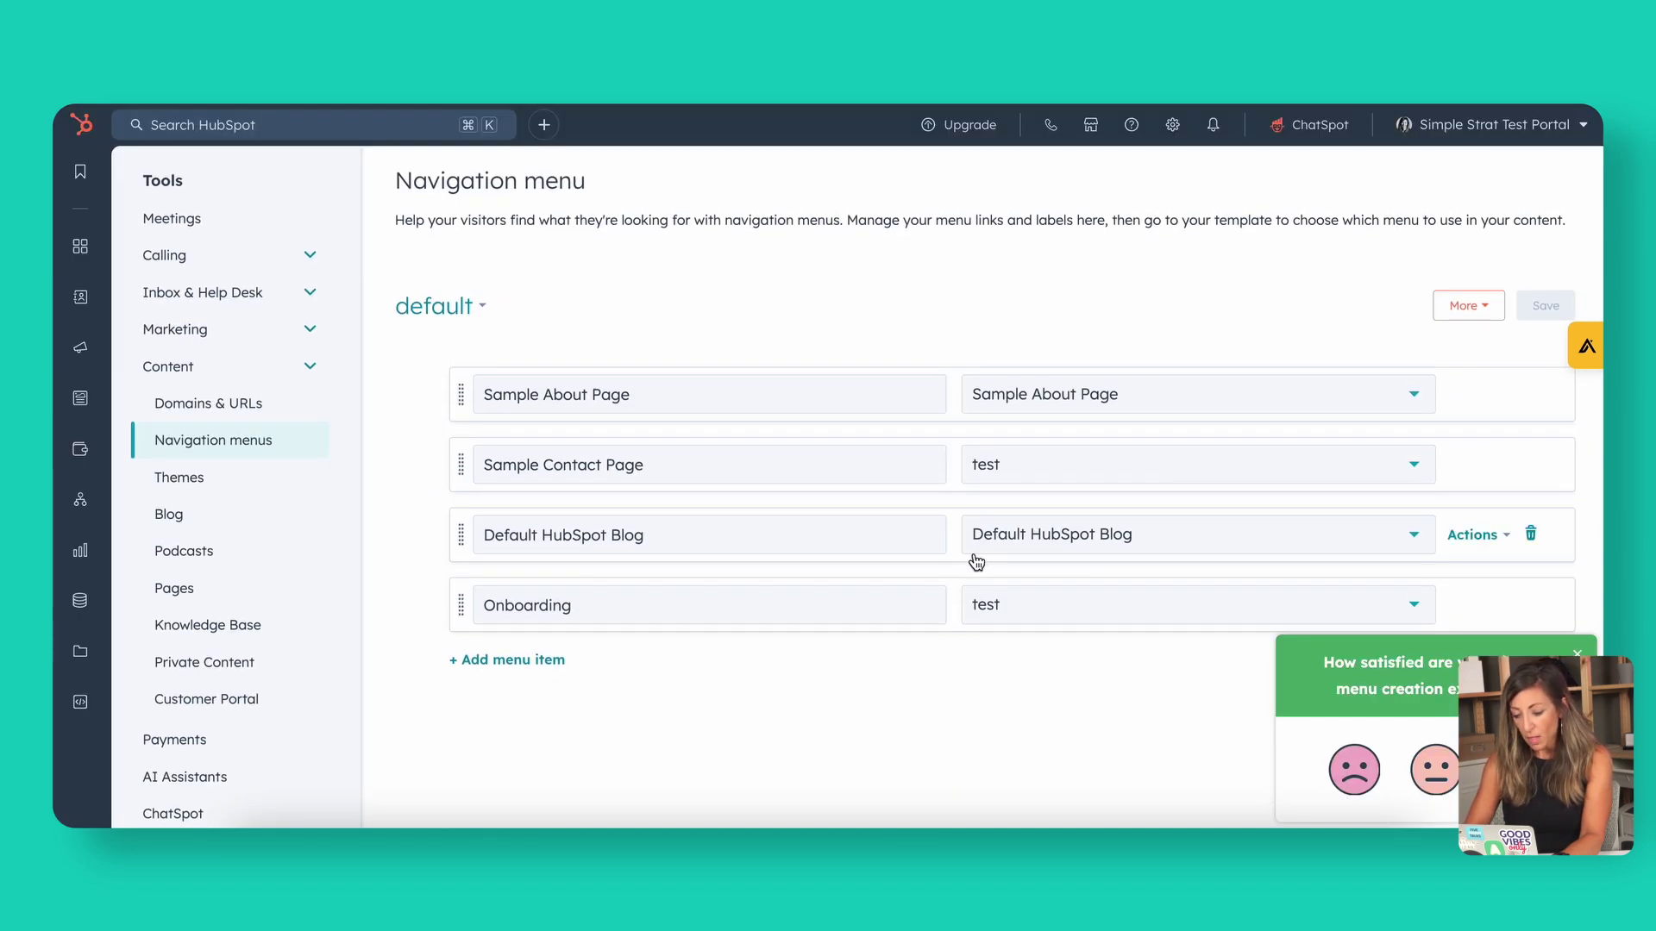
click(1531, 536)
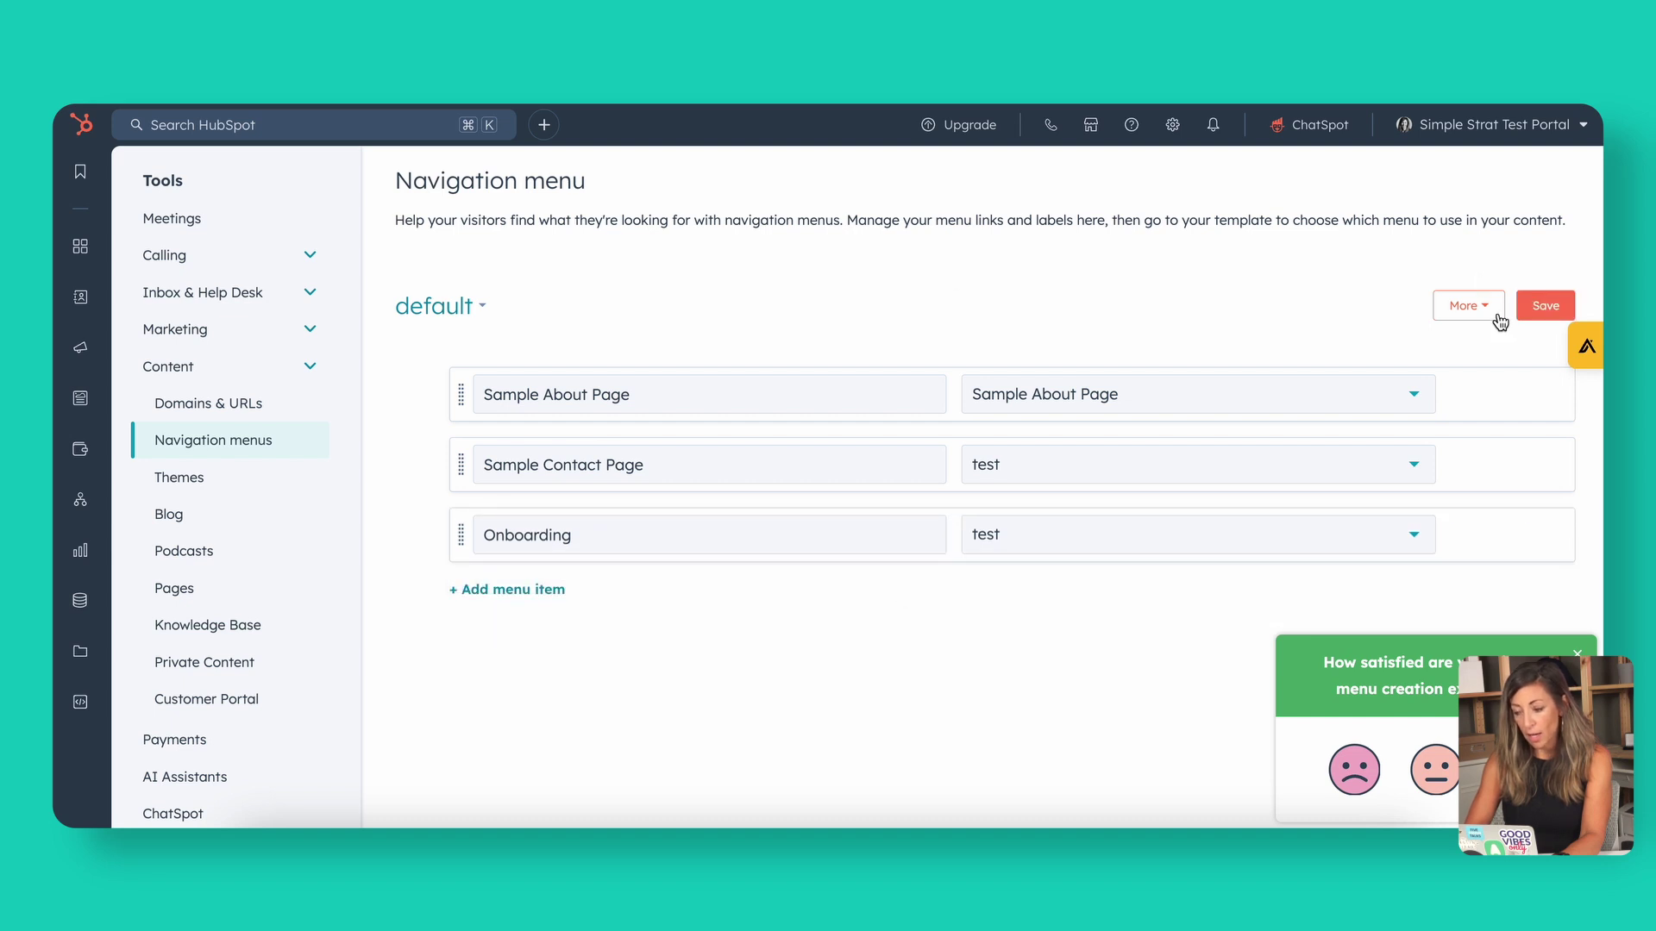
click(1545, 307)
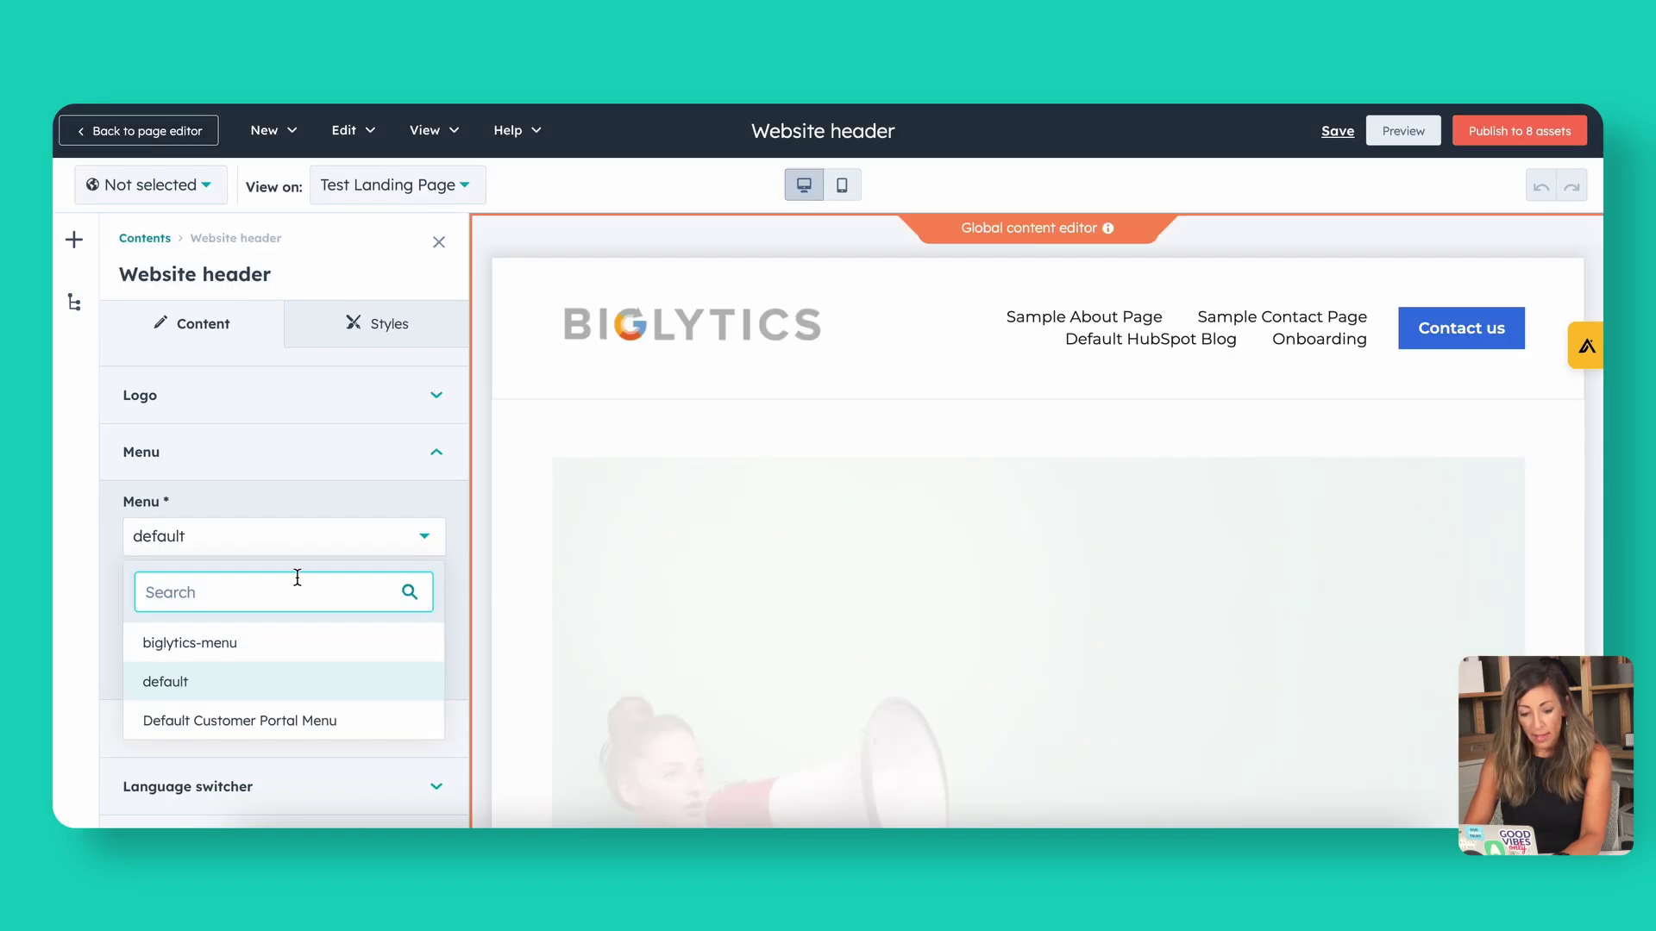
Reselect the default menu in the website header to refresh its links, apply the change and publish the global content.
click(258, 640)
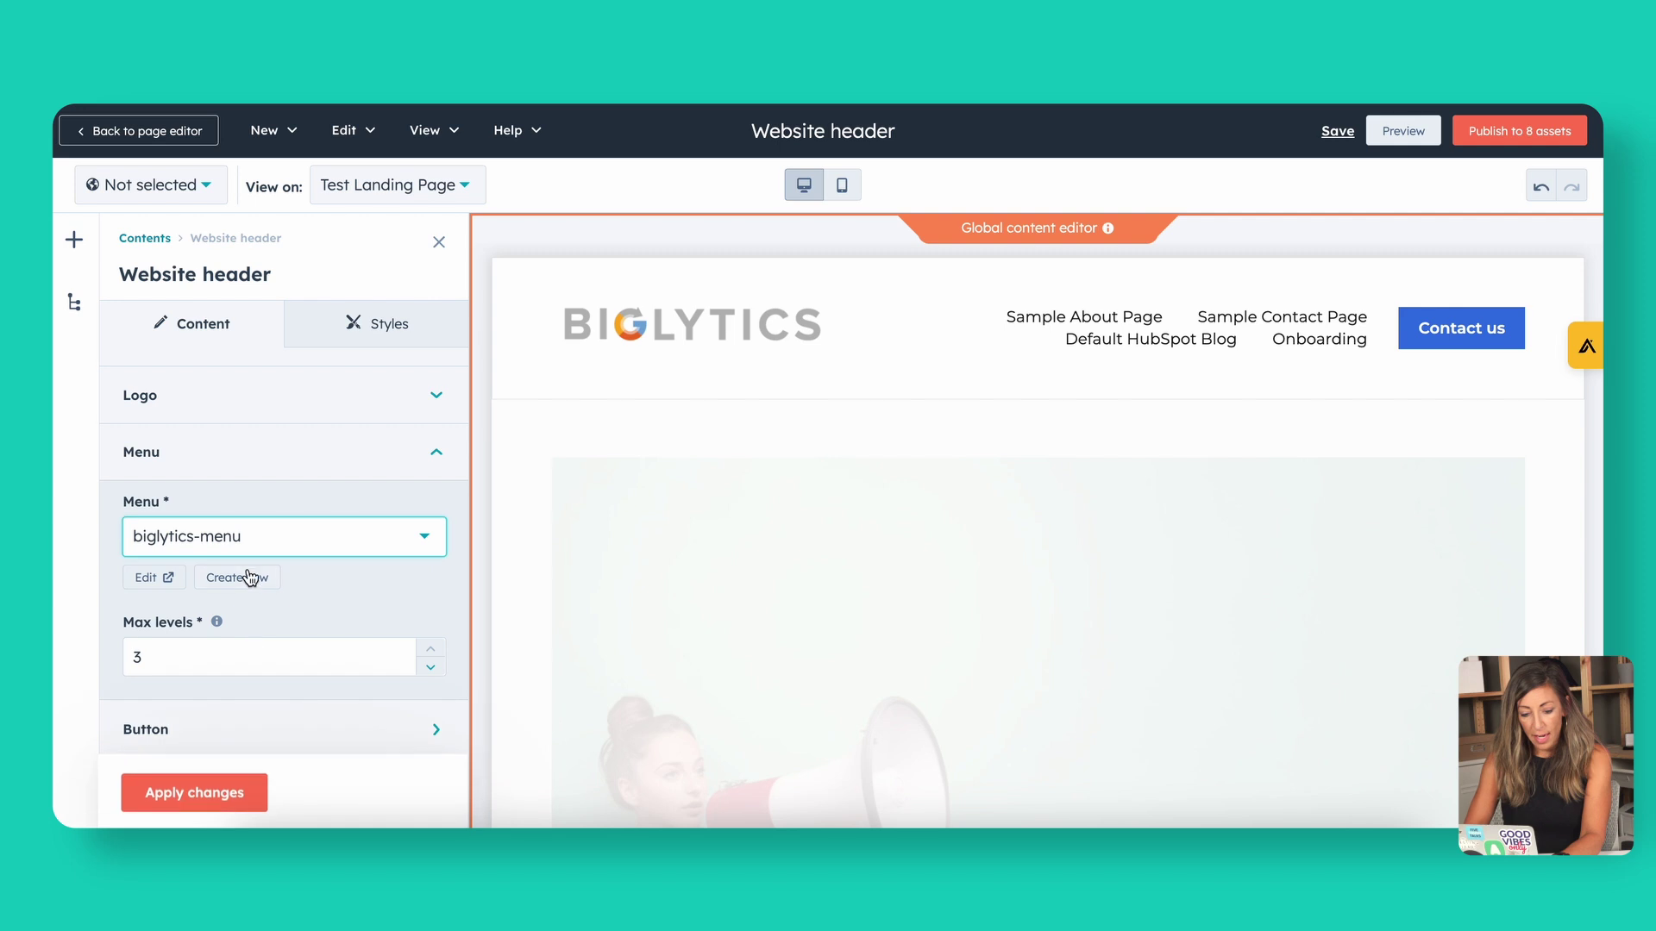
click(259, 539)
click(204, 682)
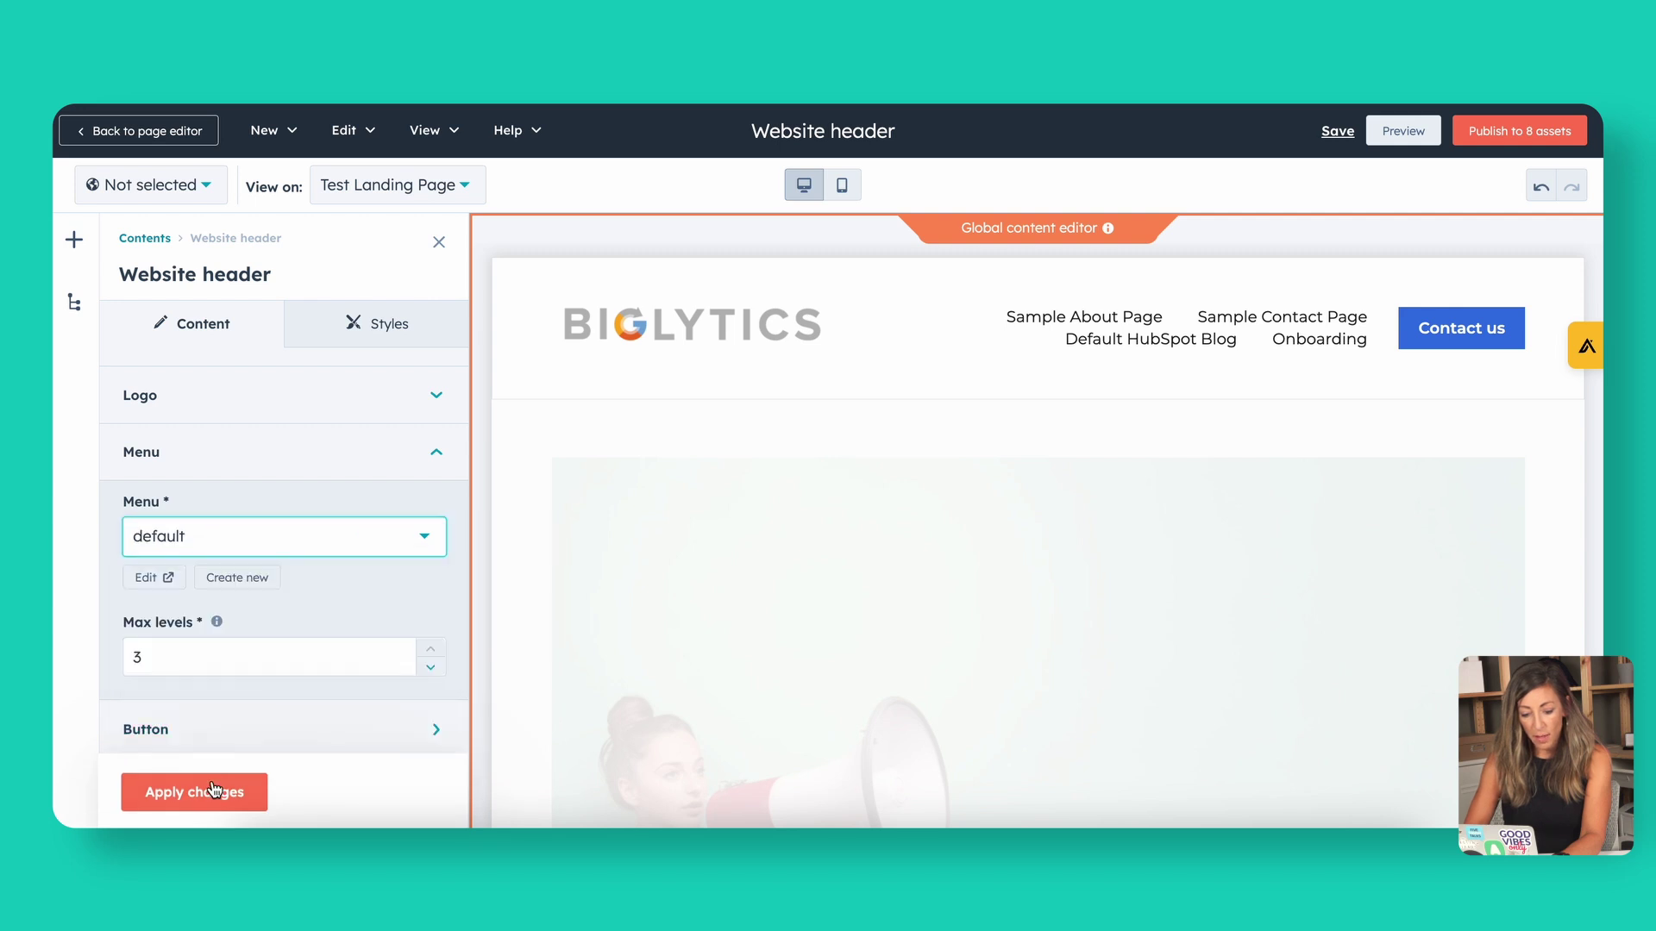
click(204, 792)
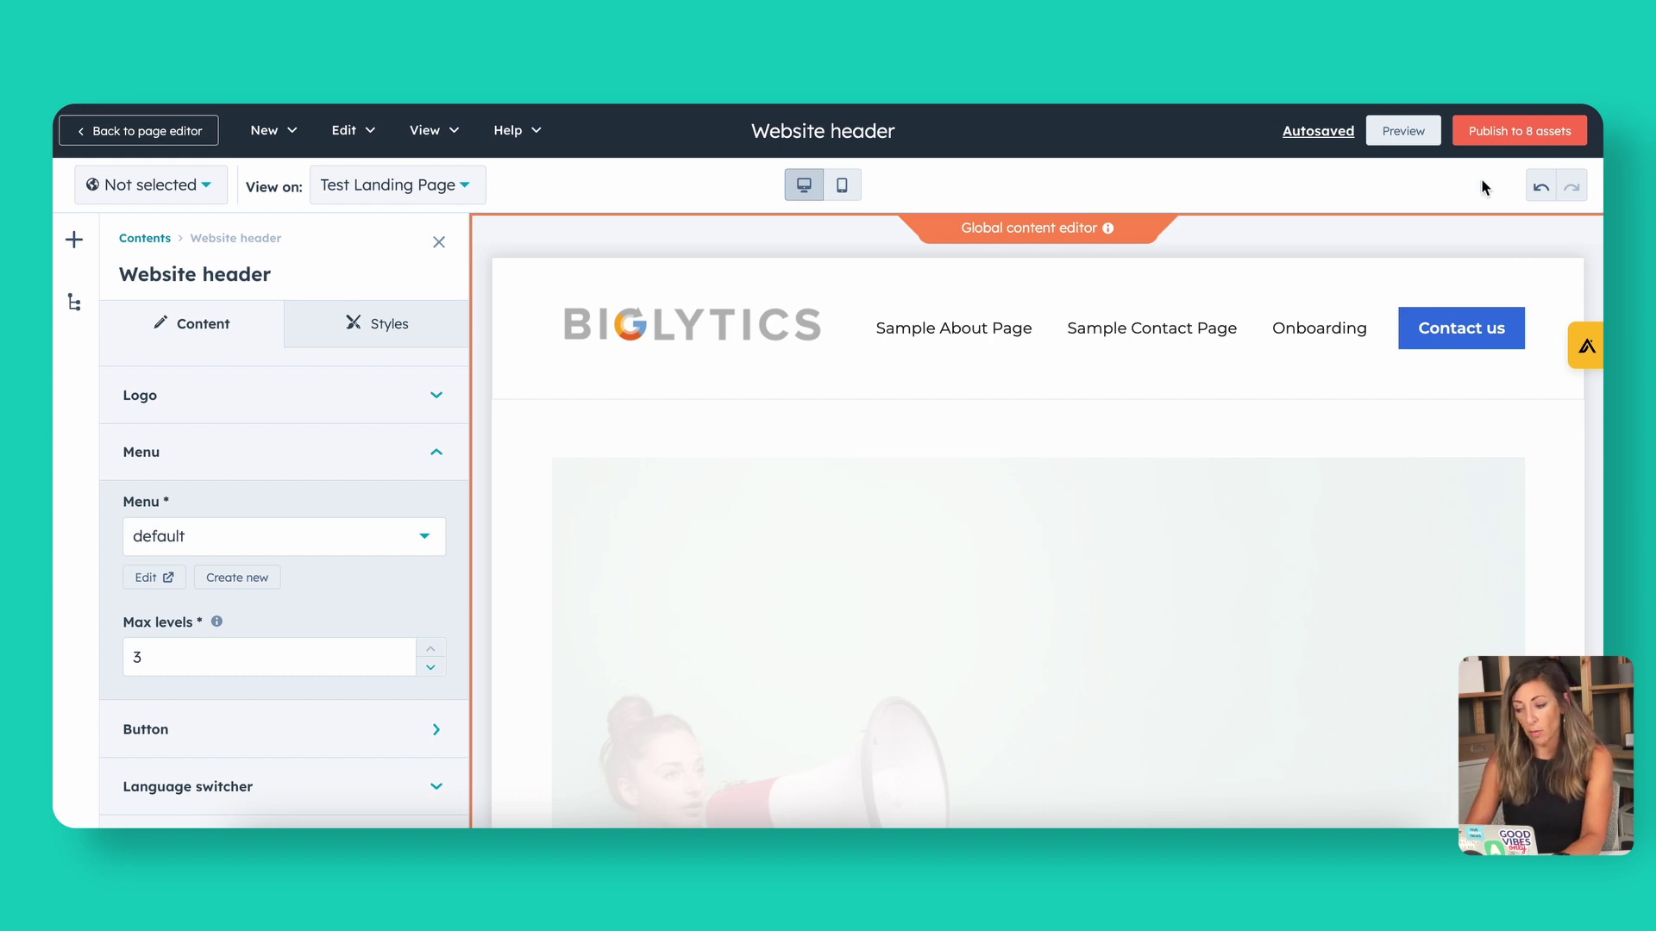
click(1510, 136)
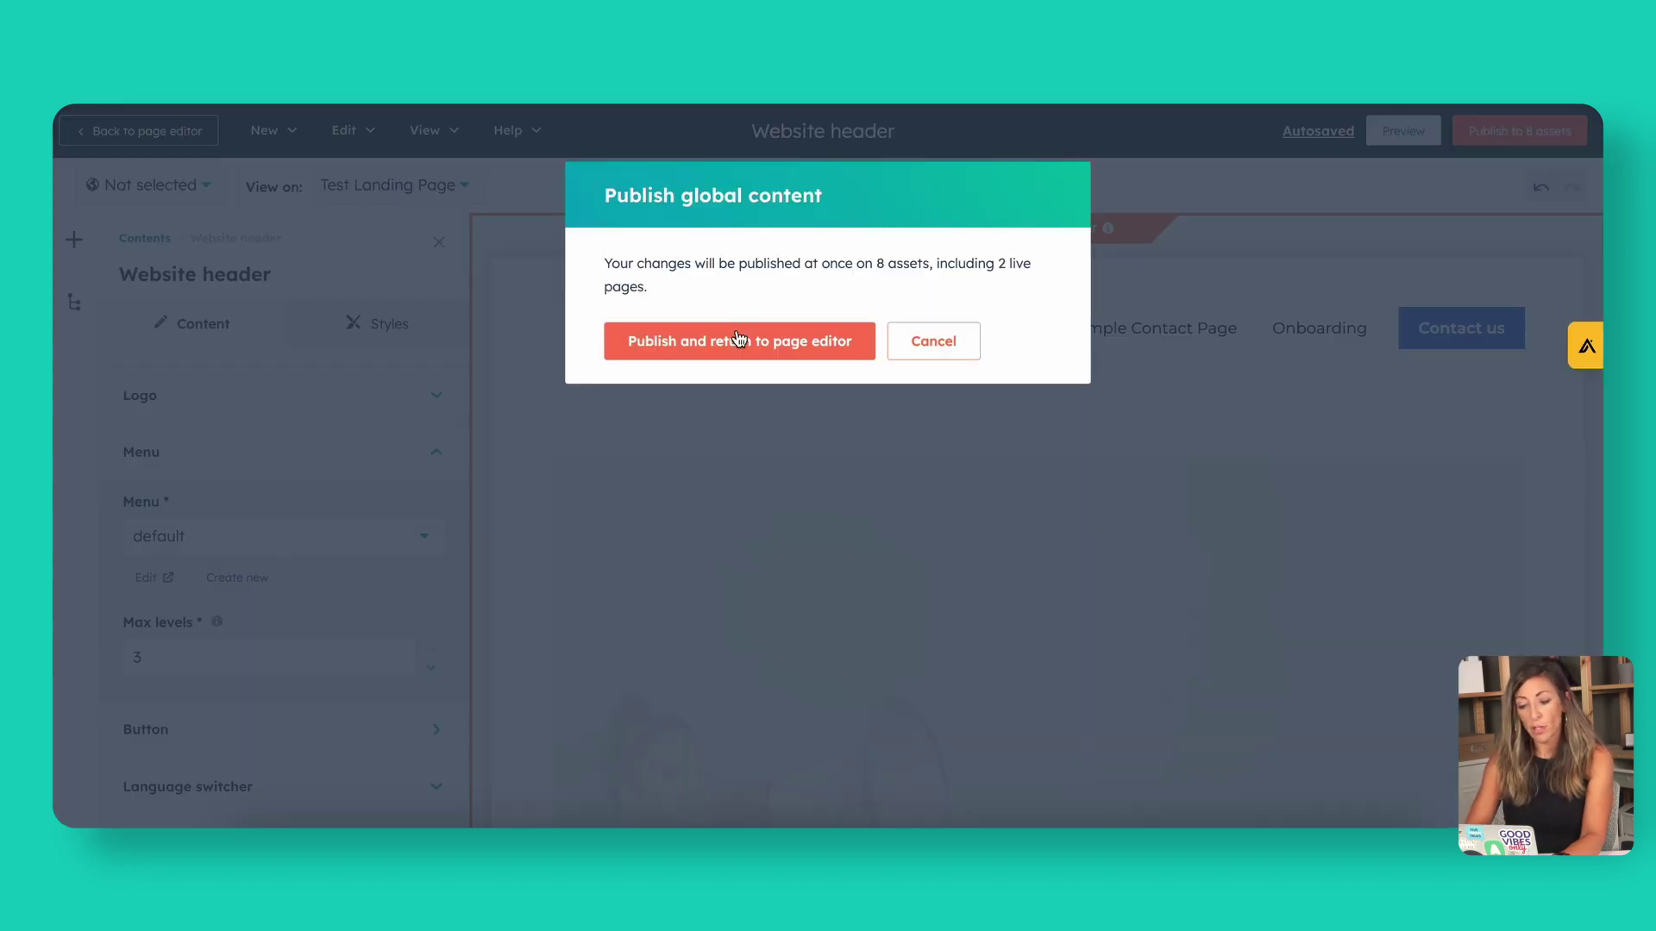
click(738, 341)
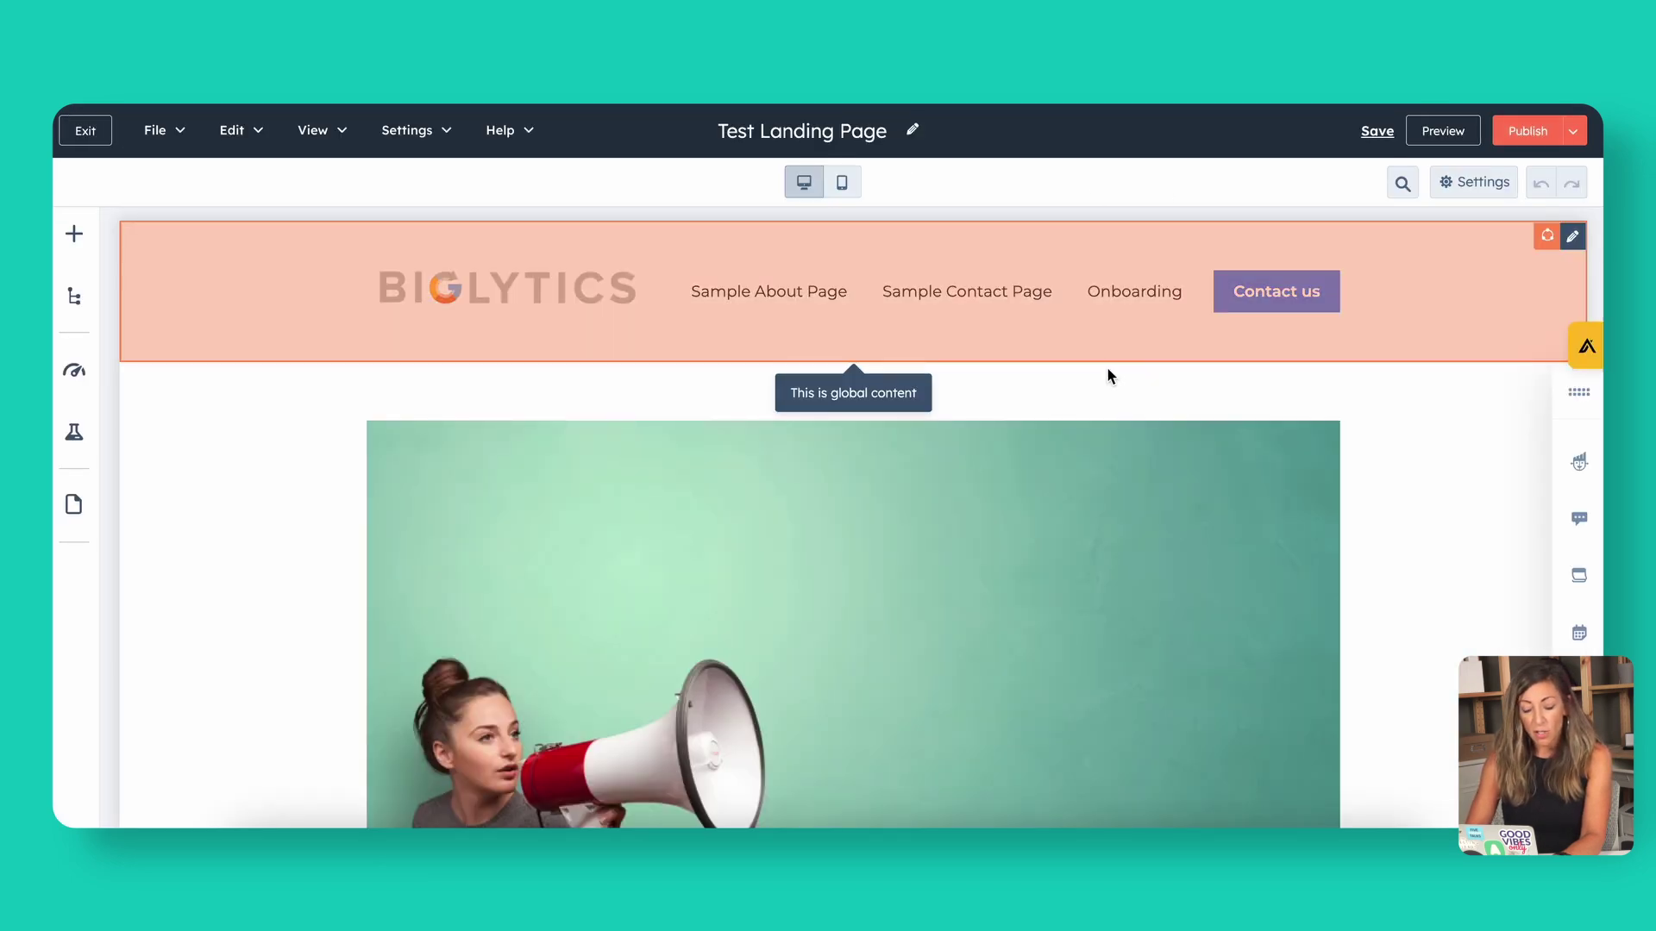
Examine the global website footer in the global content editor, including the modules available to add, and return to the page editor.
scroll(1064, 590, down, 2)
scroll(1063, 590, down, 6)
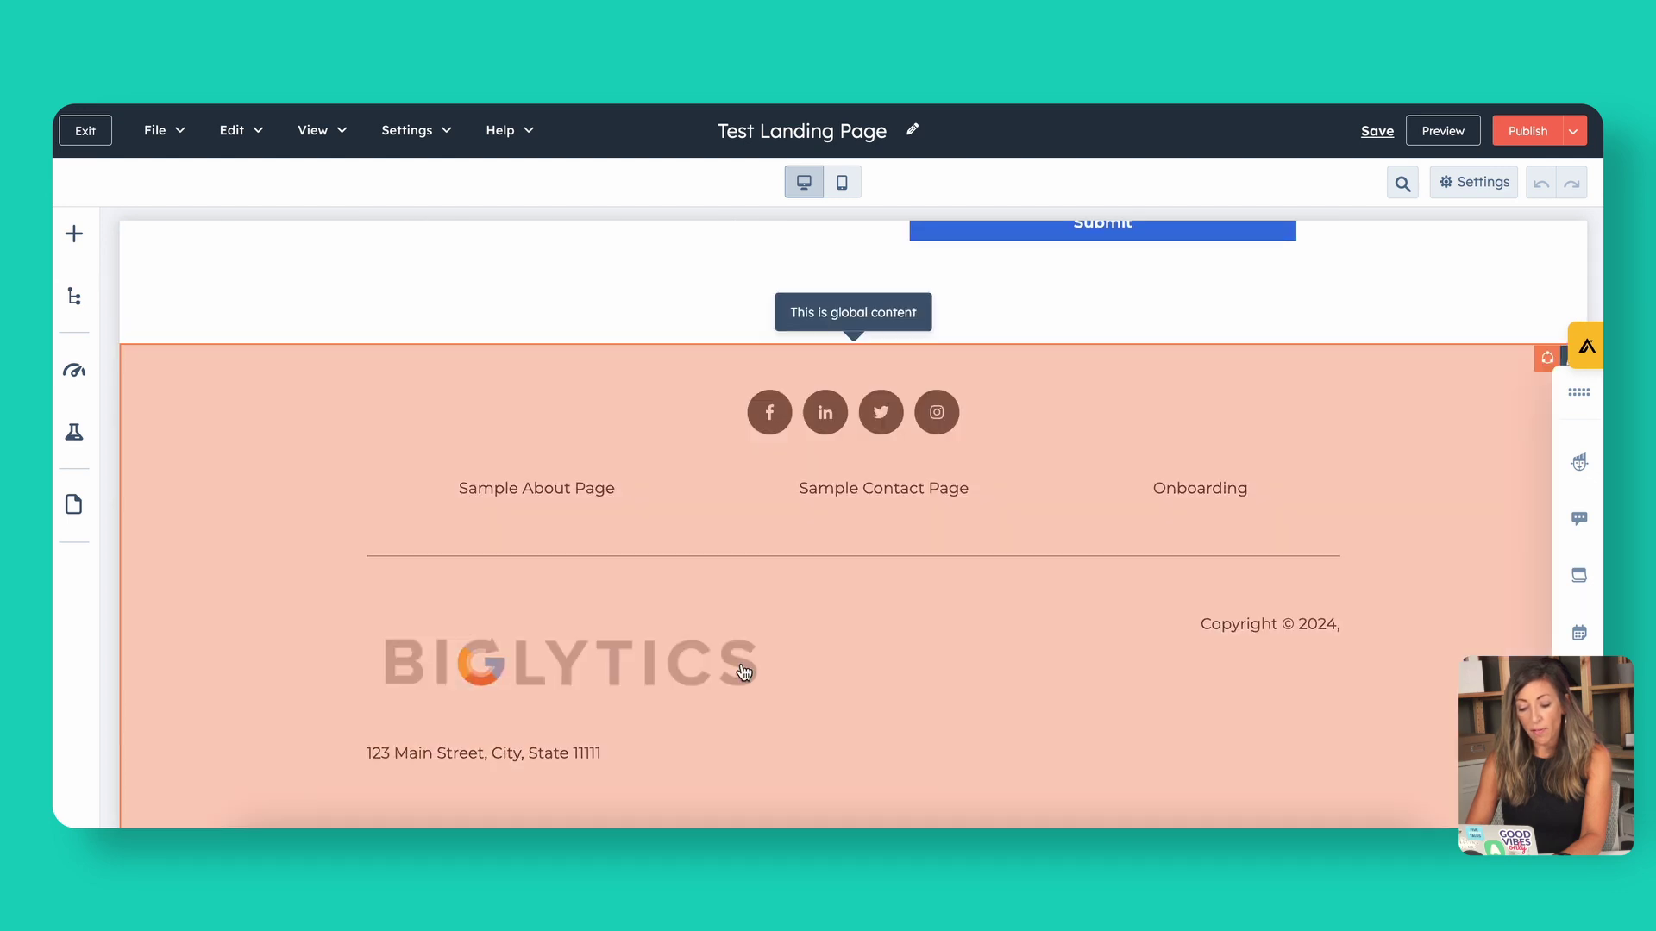
click(772, 560)
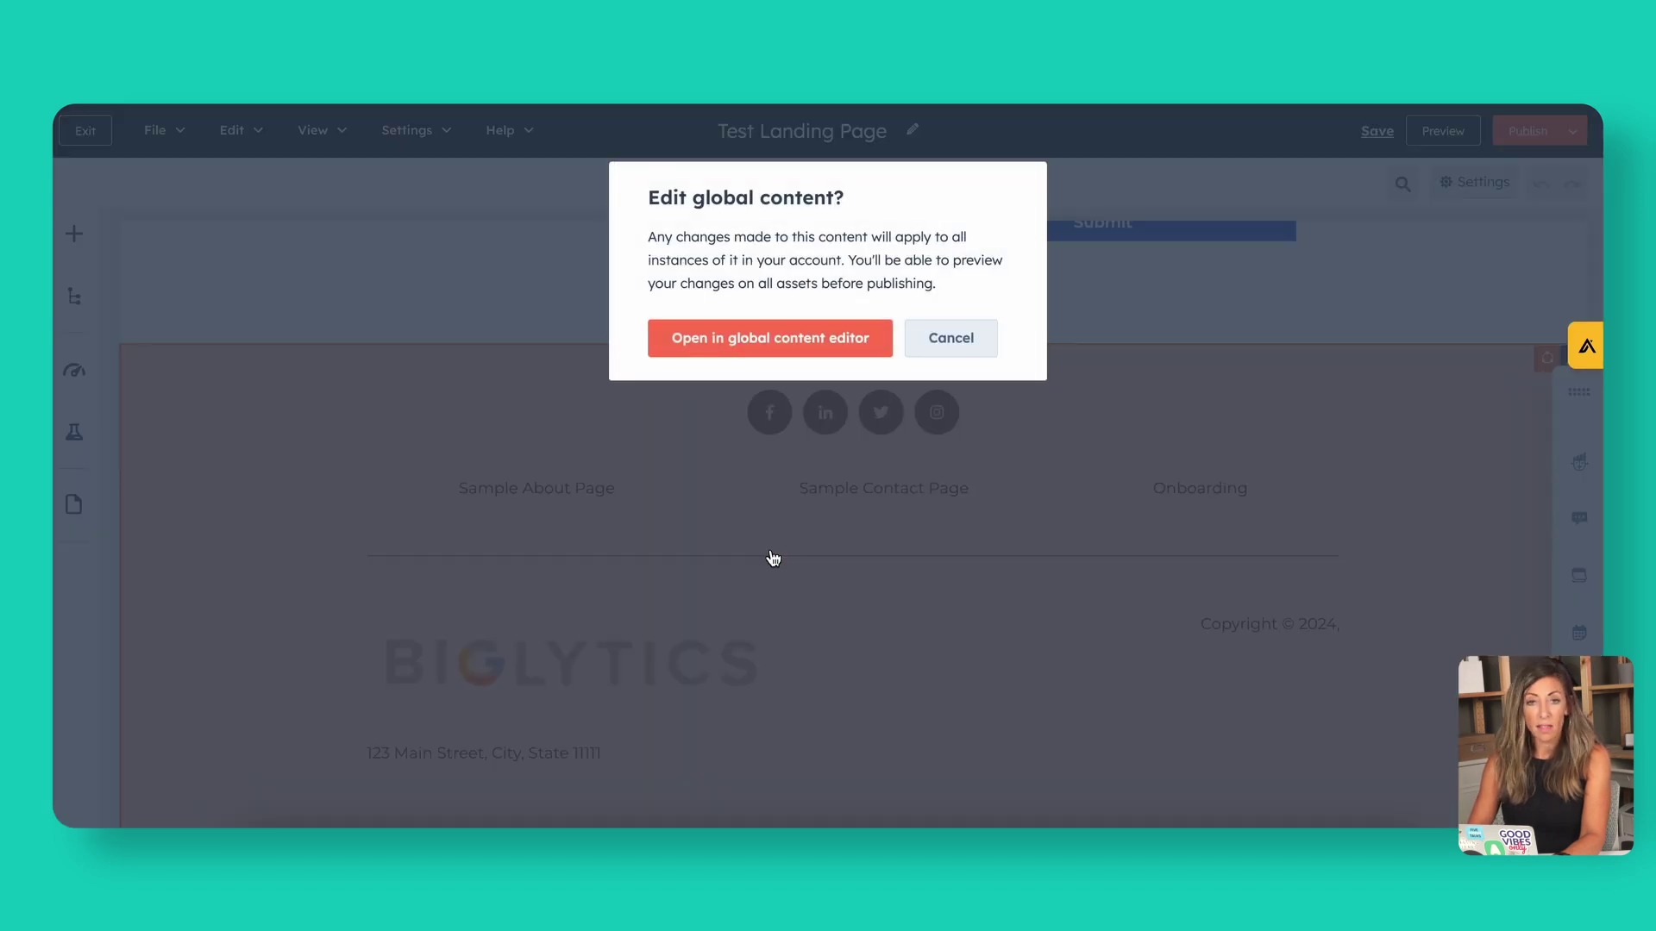
click(756, 339)
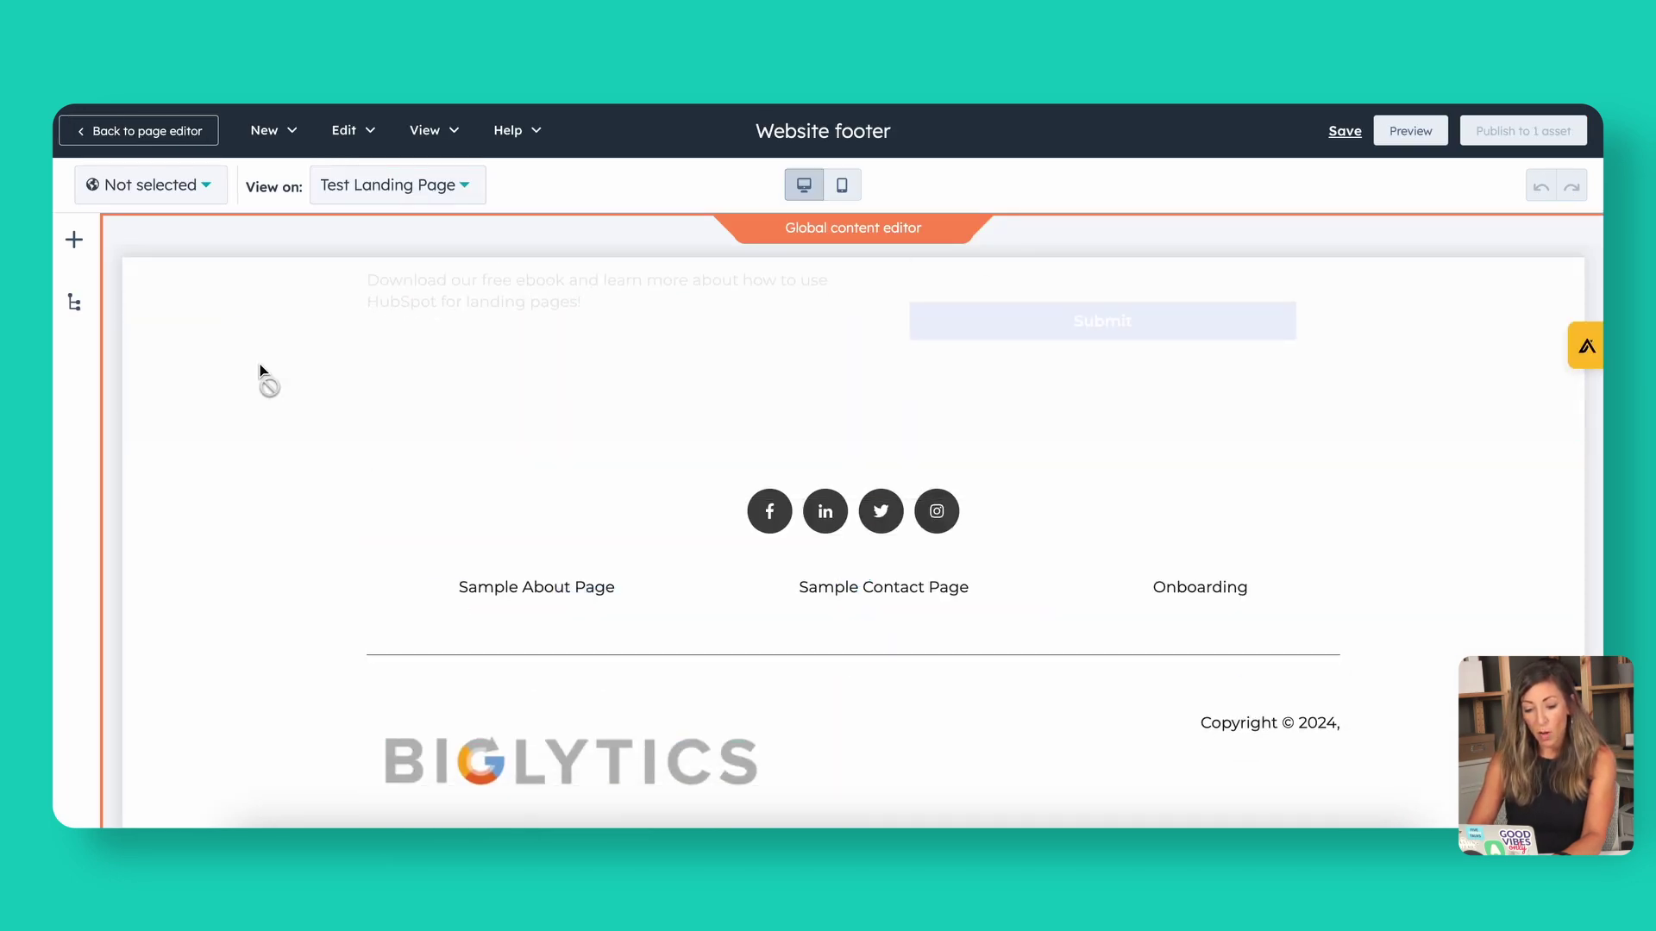
click(73, 241)
click(72, 240)
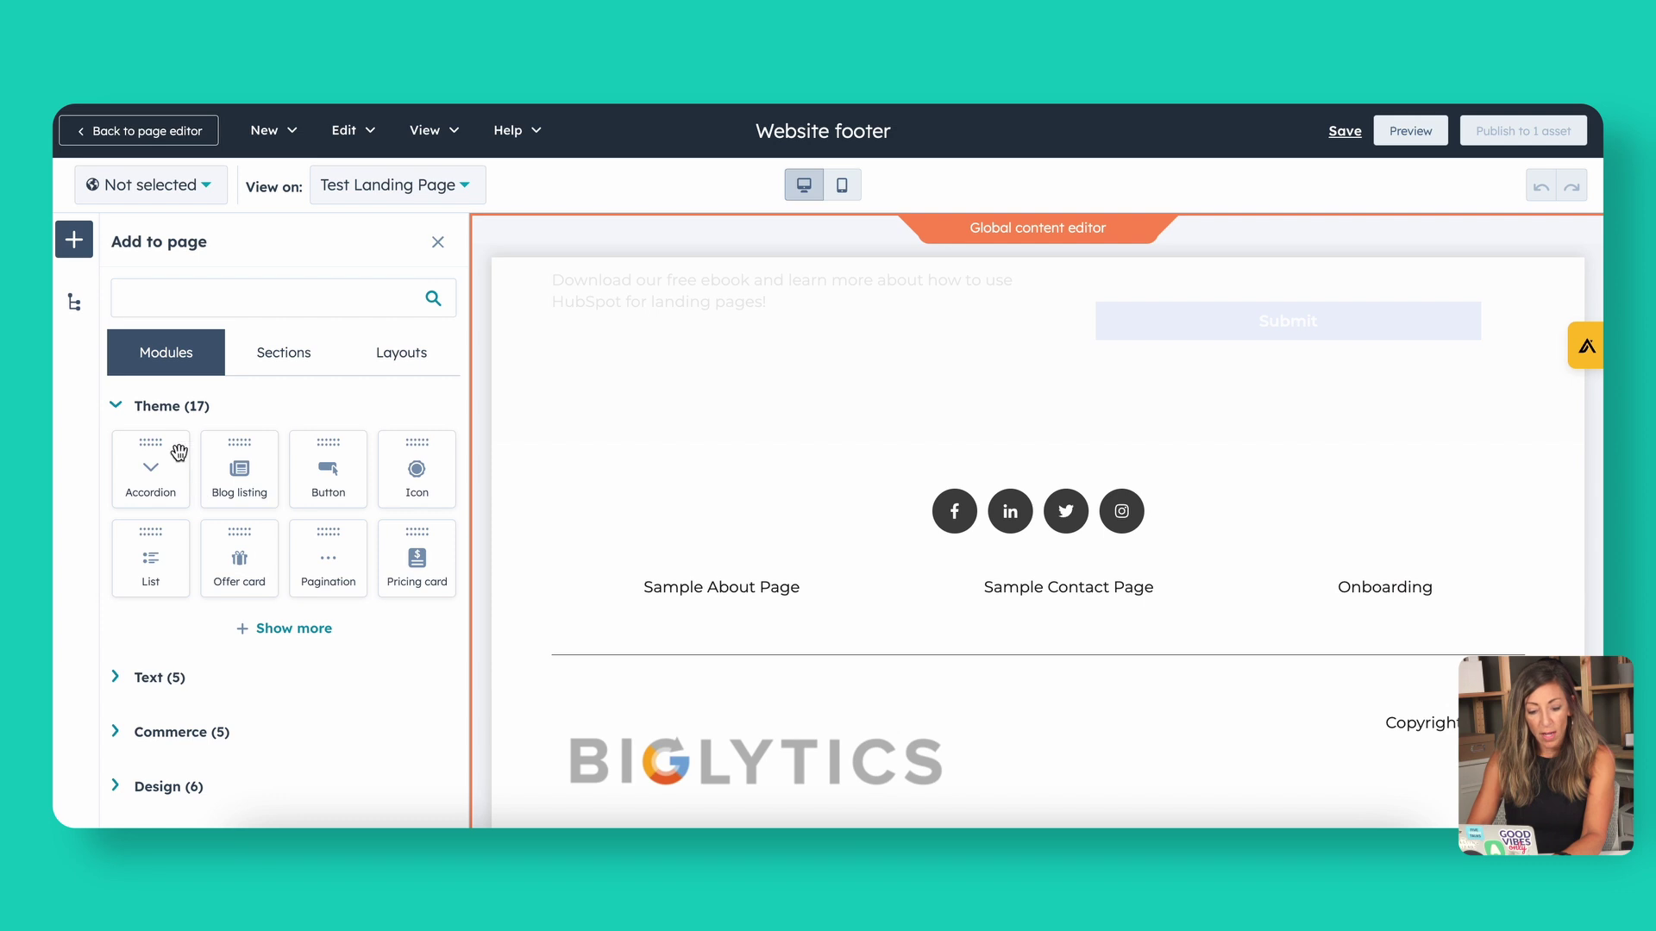
drag(179, 452, 693, 412)
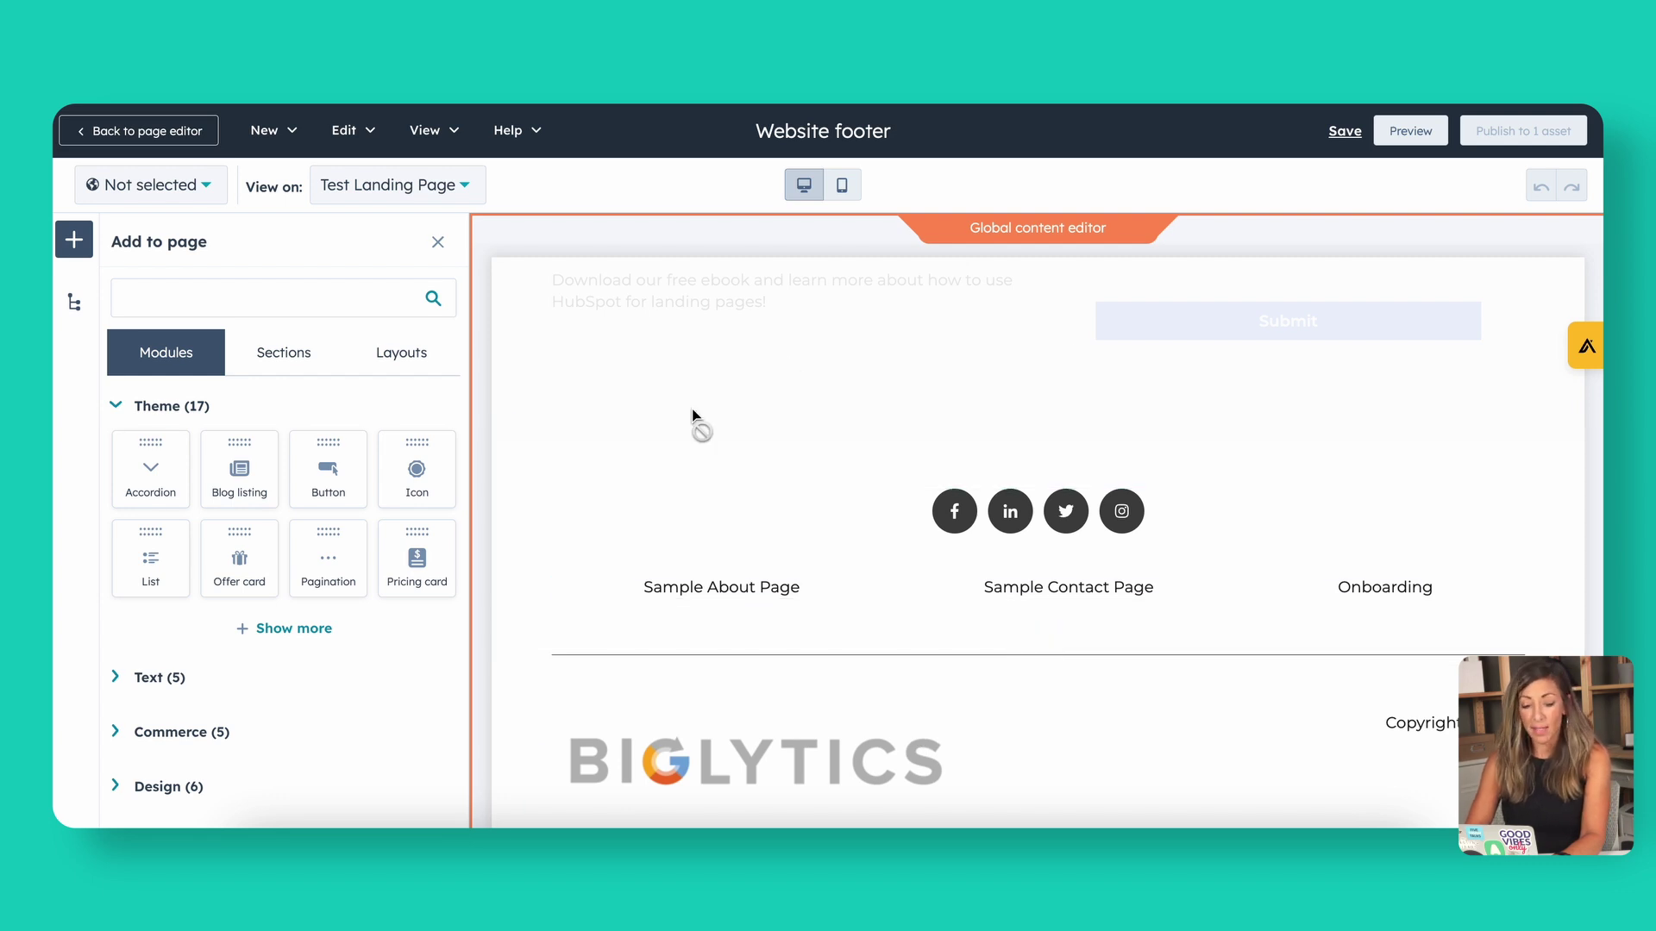
click(148, 129)
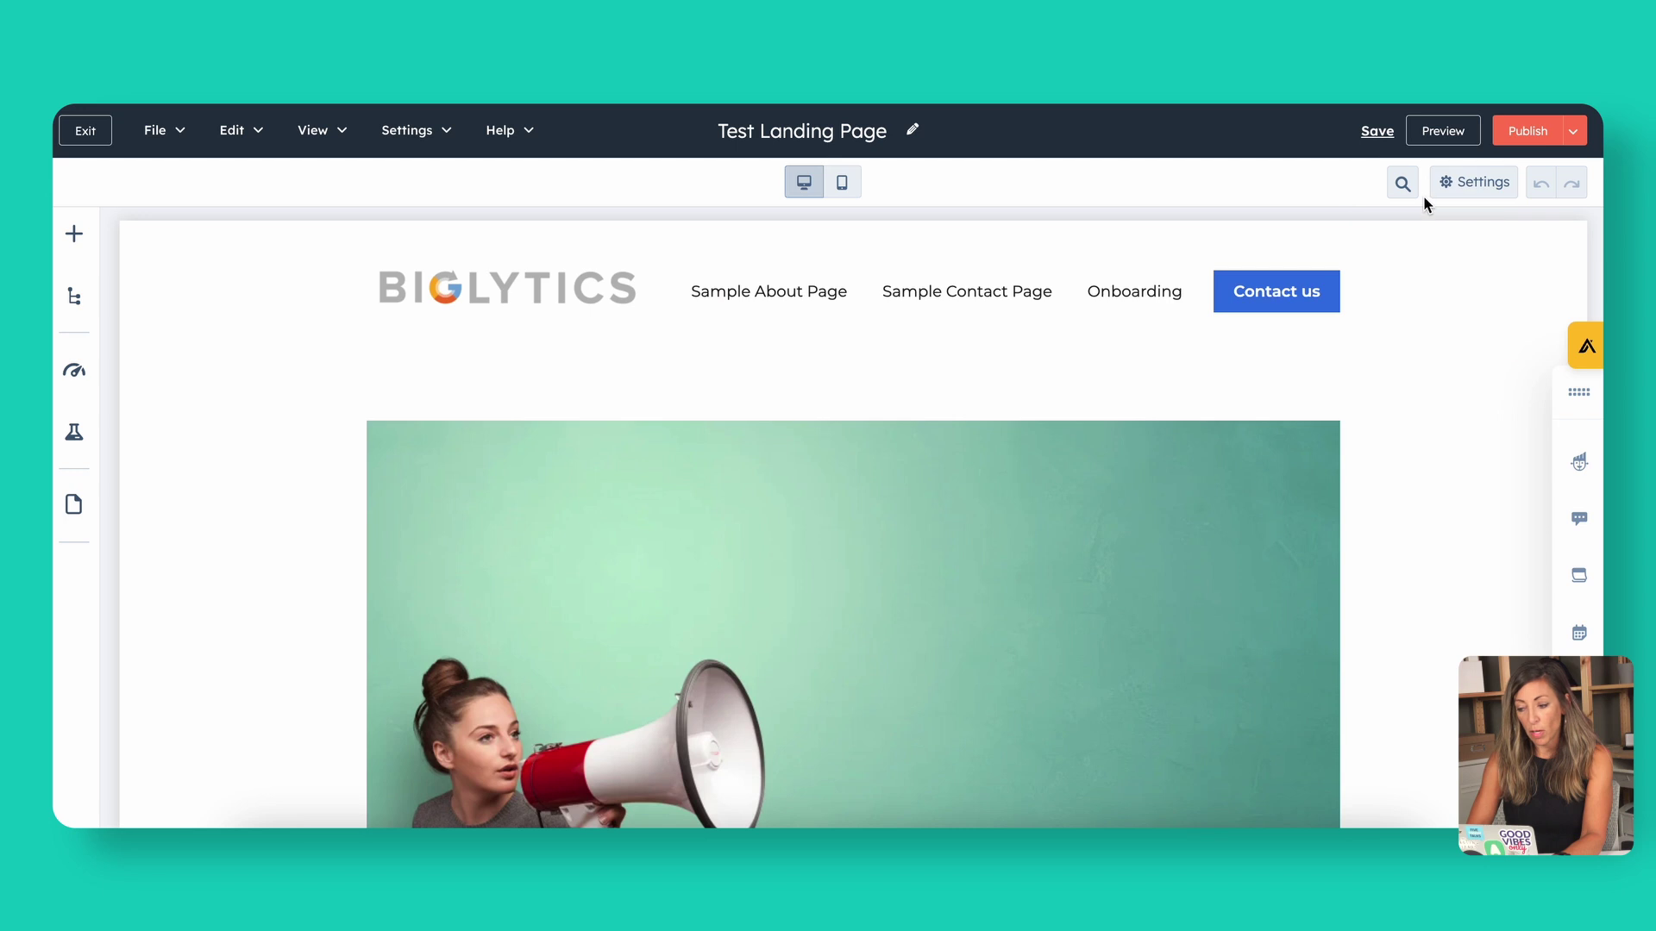
Preview the landing page in desktop, tablet and mobile views, checking the full mobile layout down to the footer.
click(1452, 138)
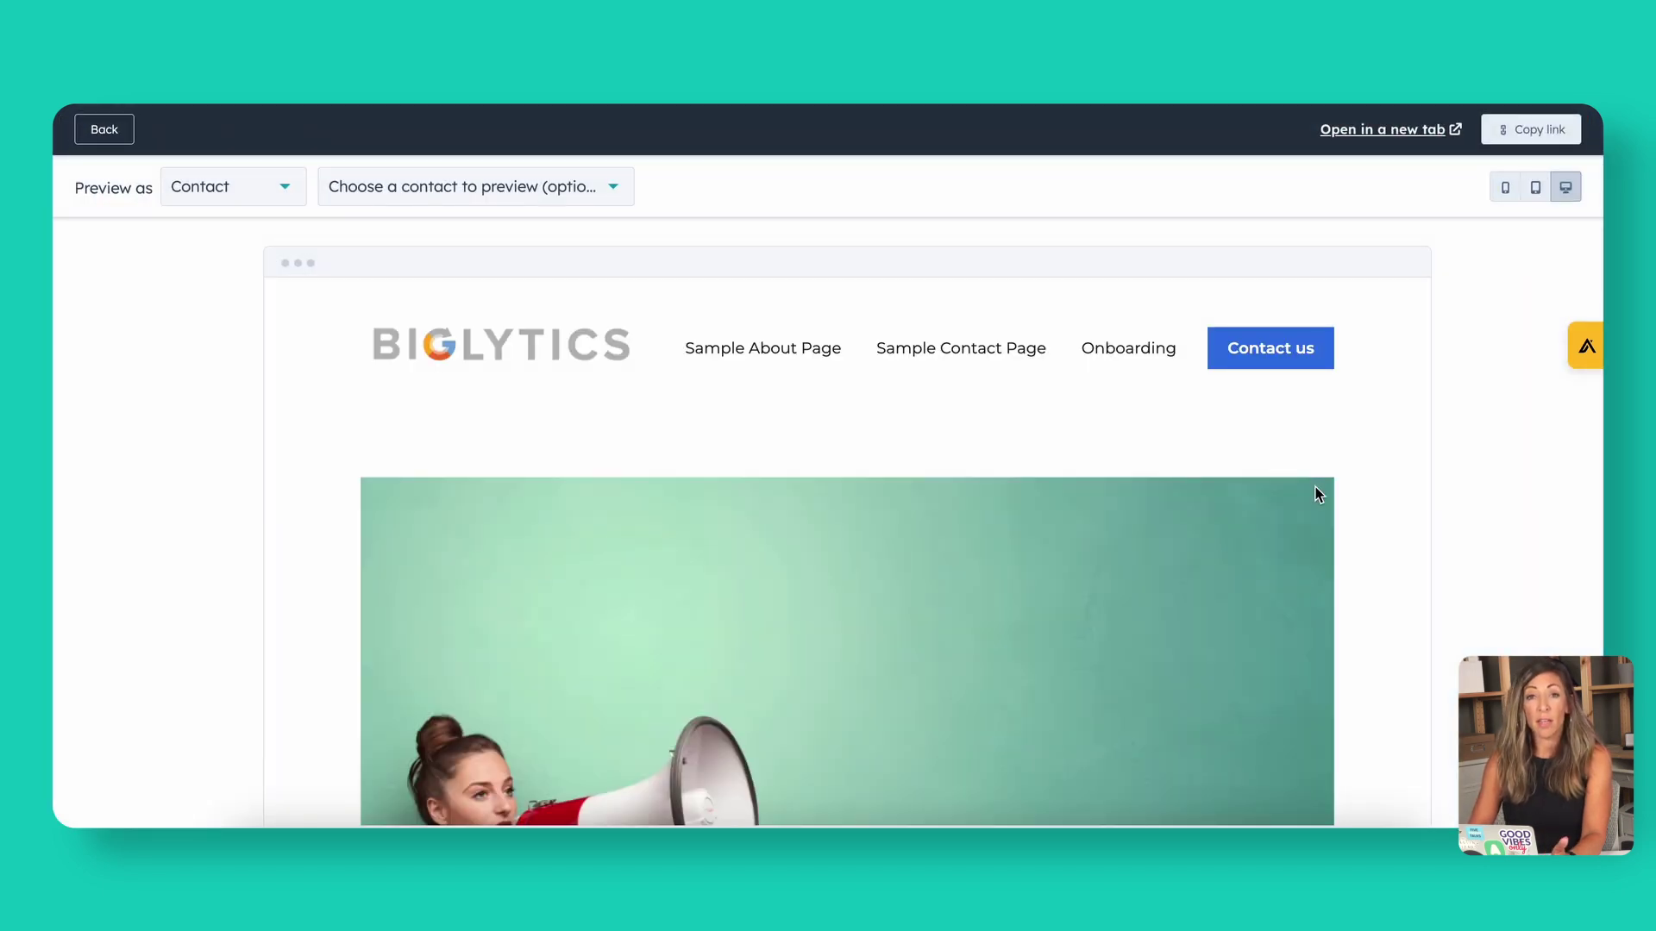
click(1536, 191)
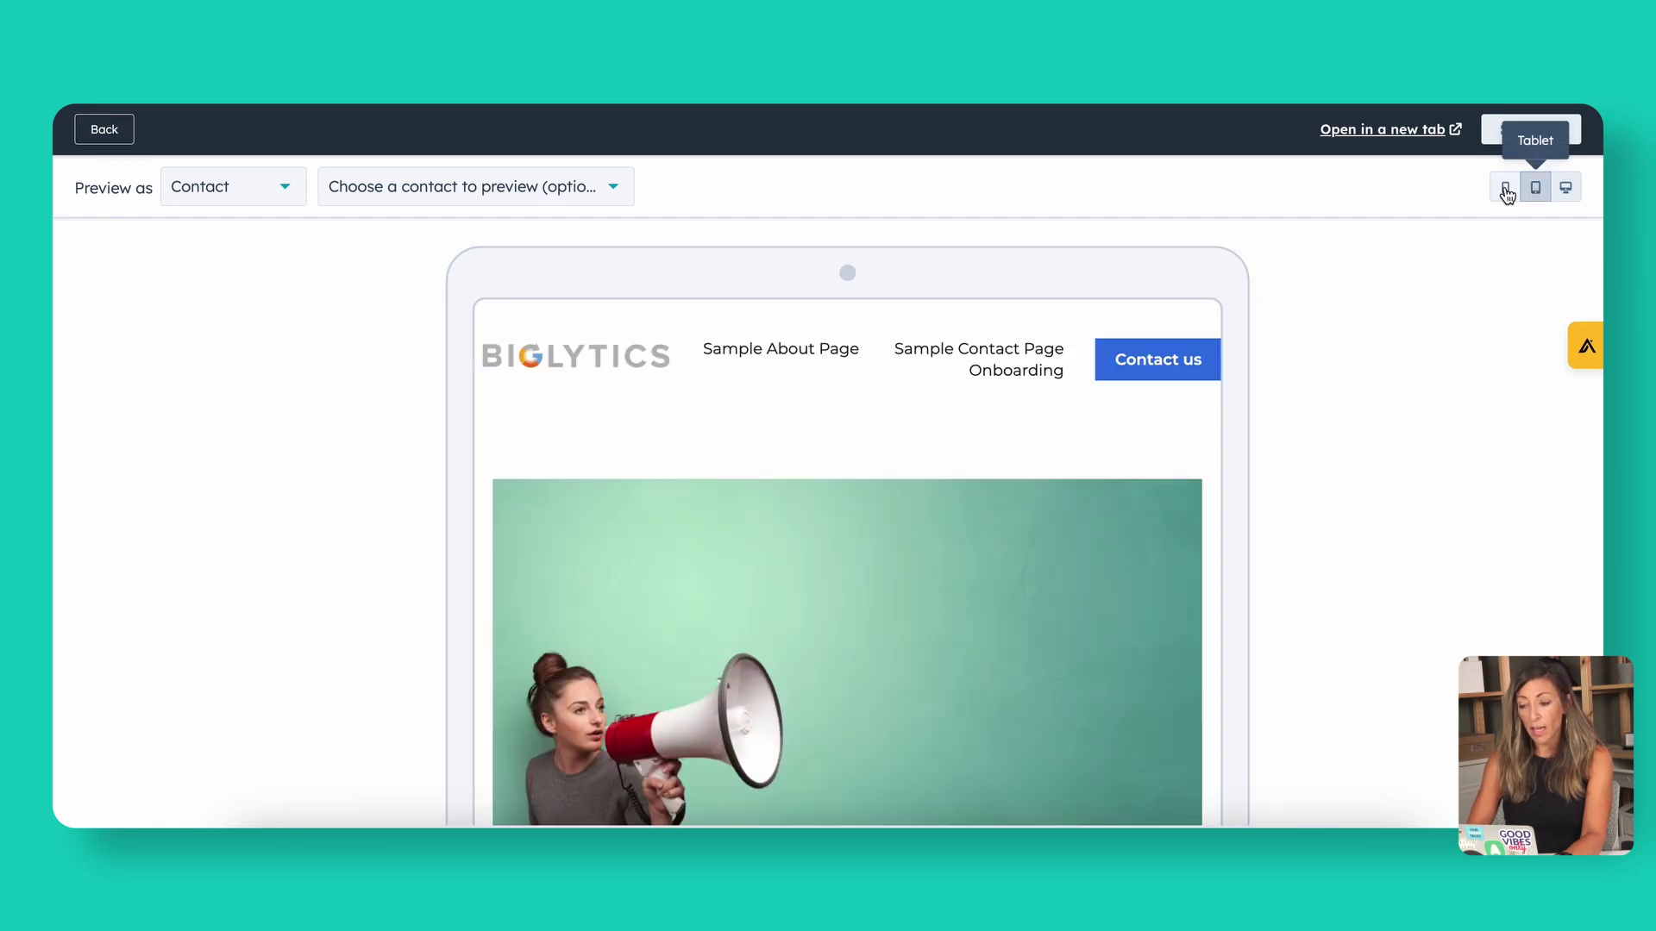
click(1505, 190)
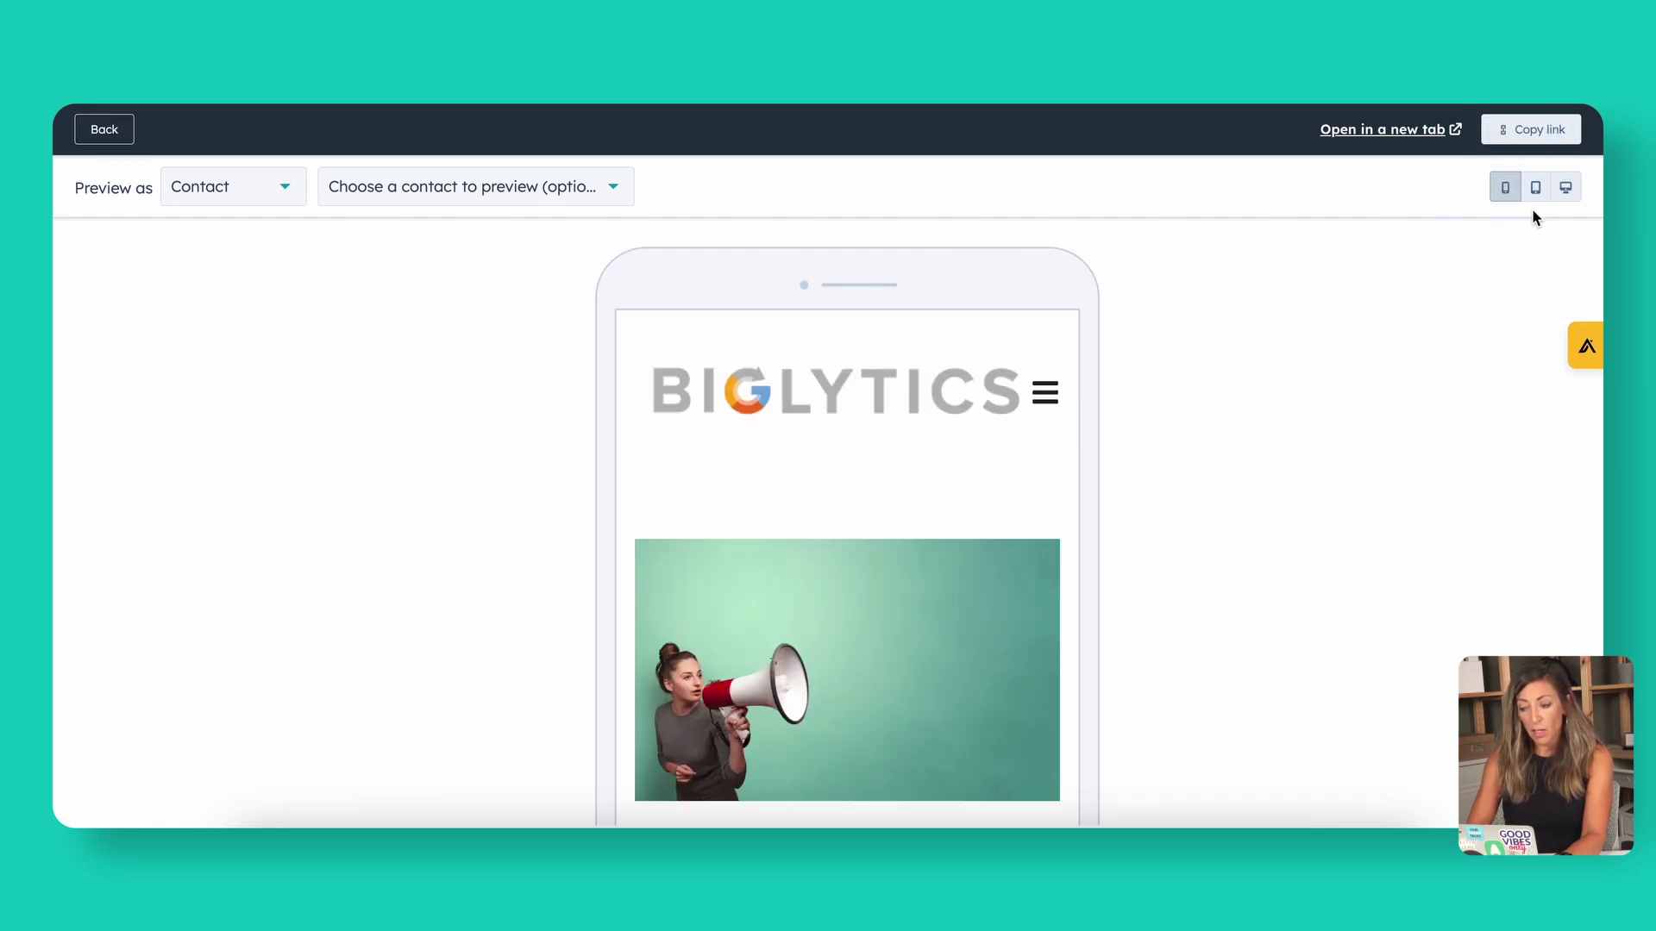
click(1538, 195)
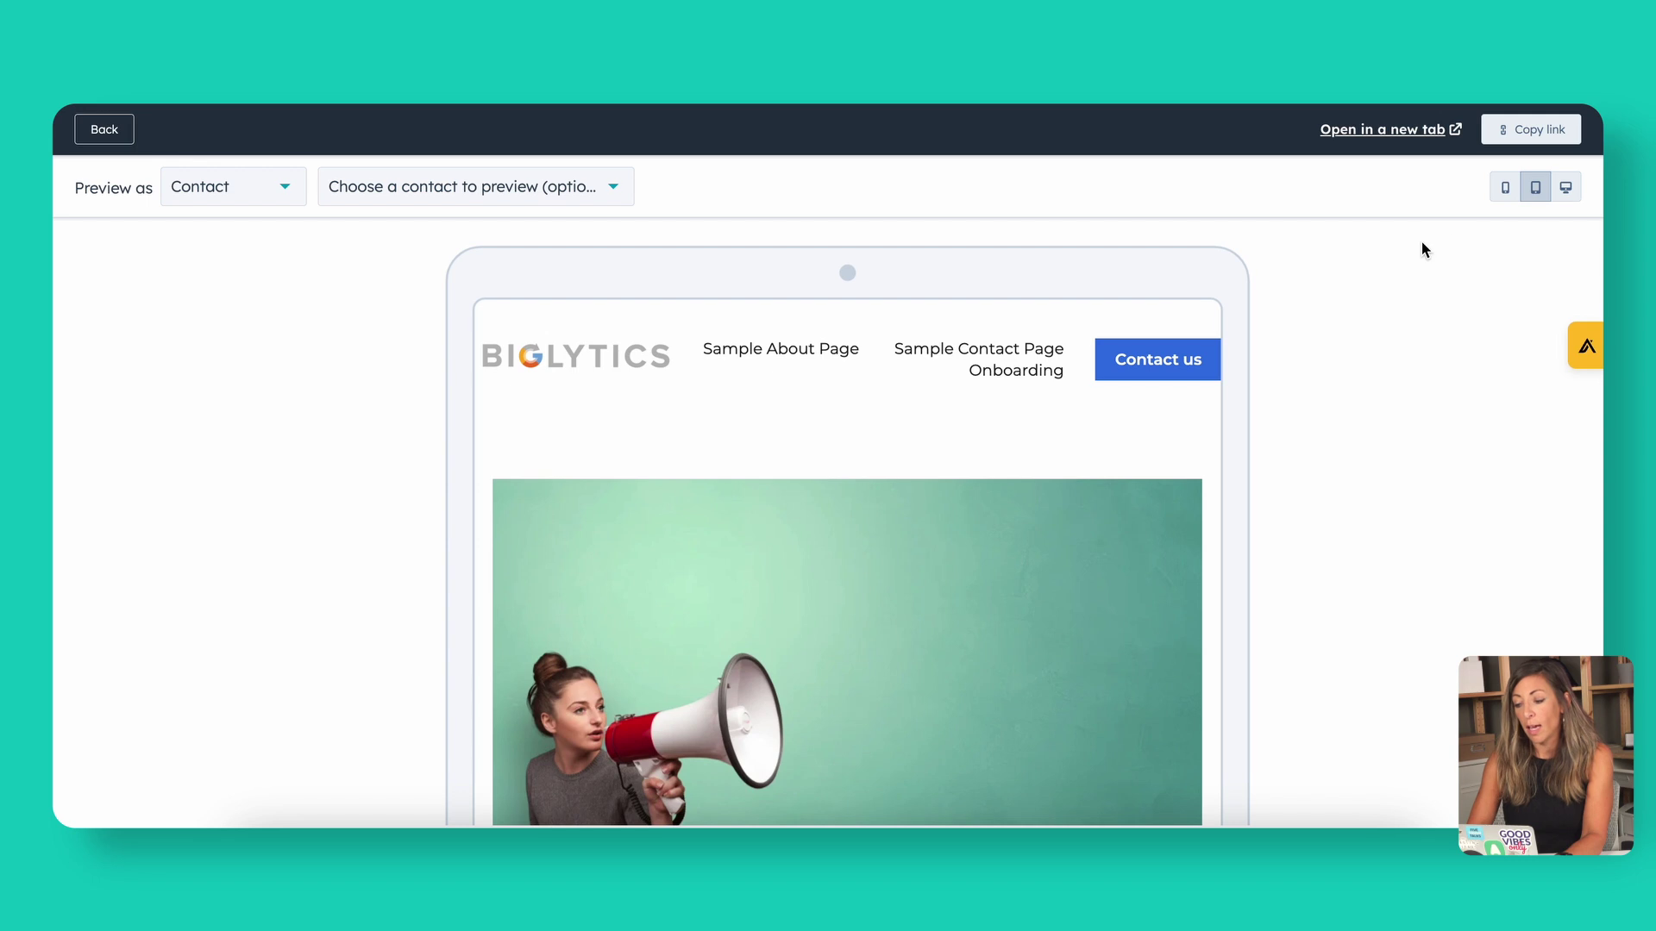
click(1497, 197)
scroll(945, 507, down, 5)
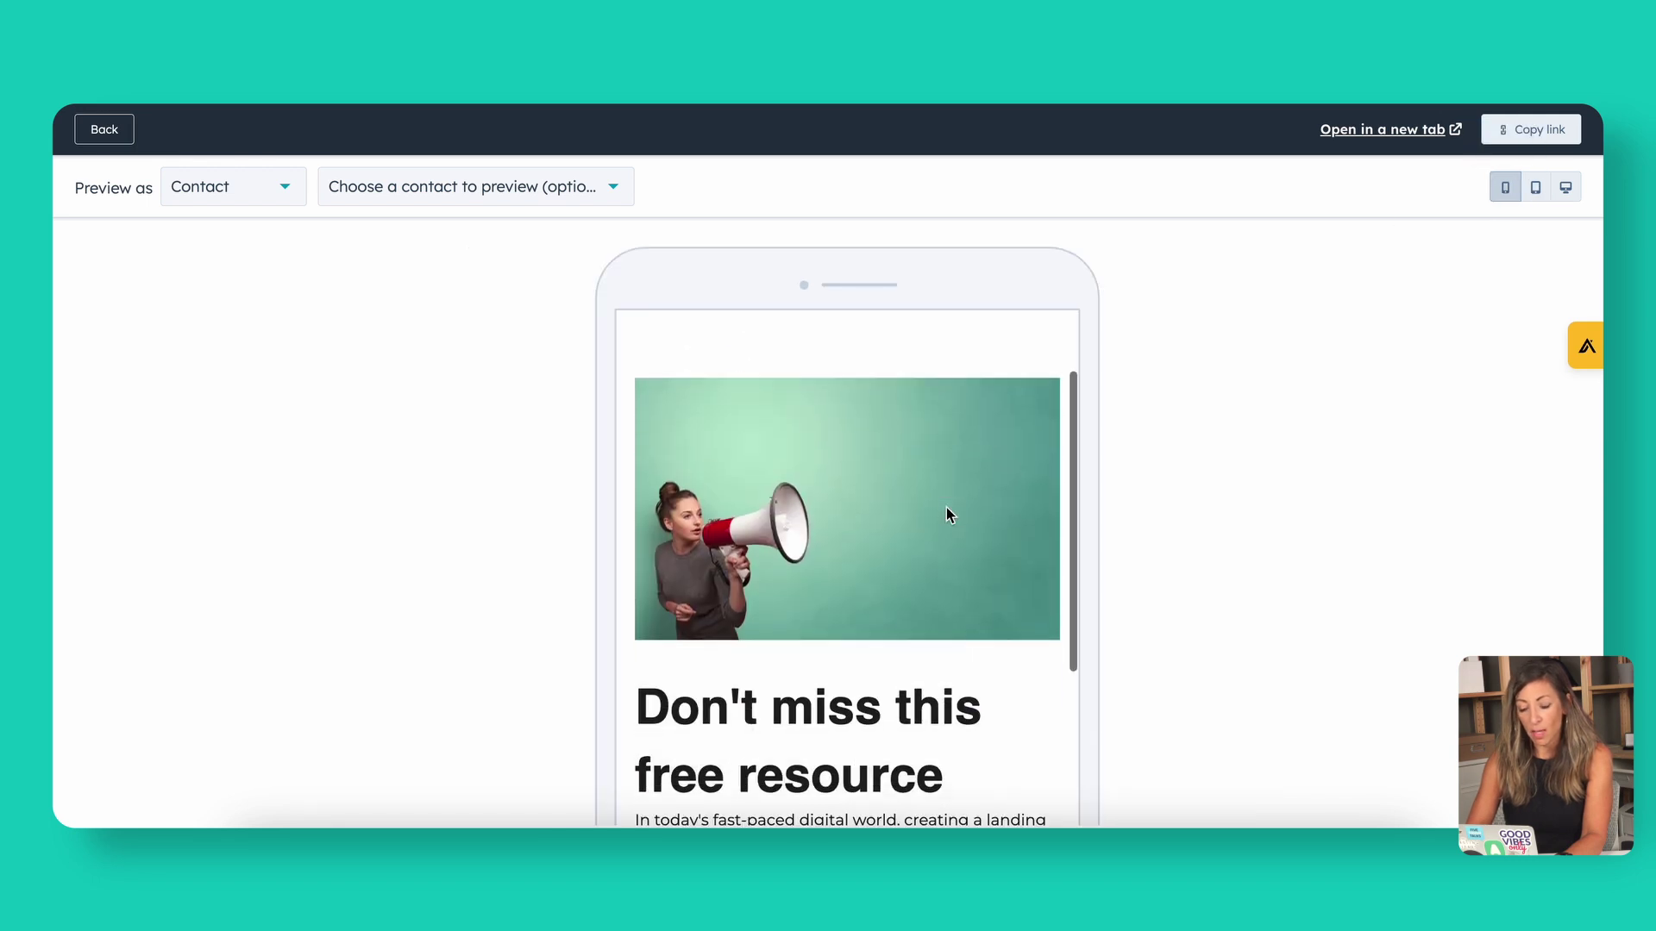
scroll(947, 515, down, 15)
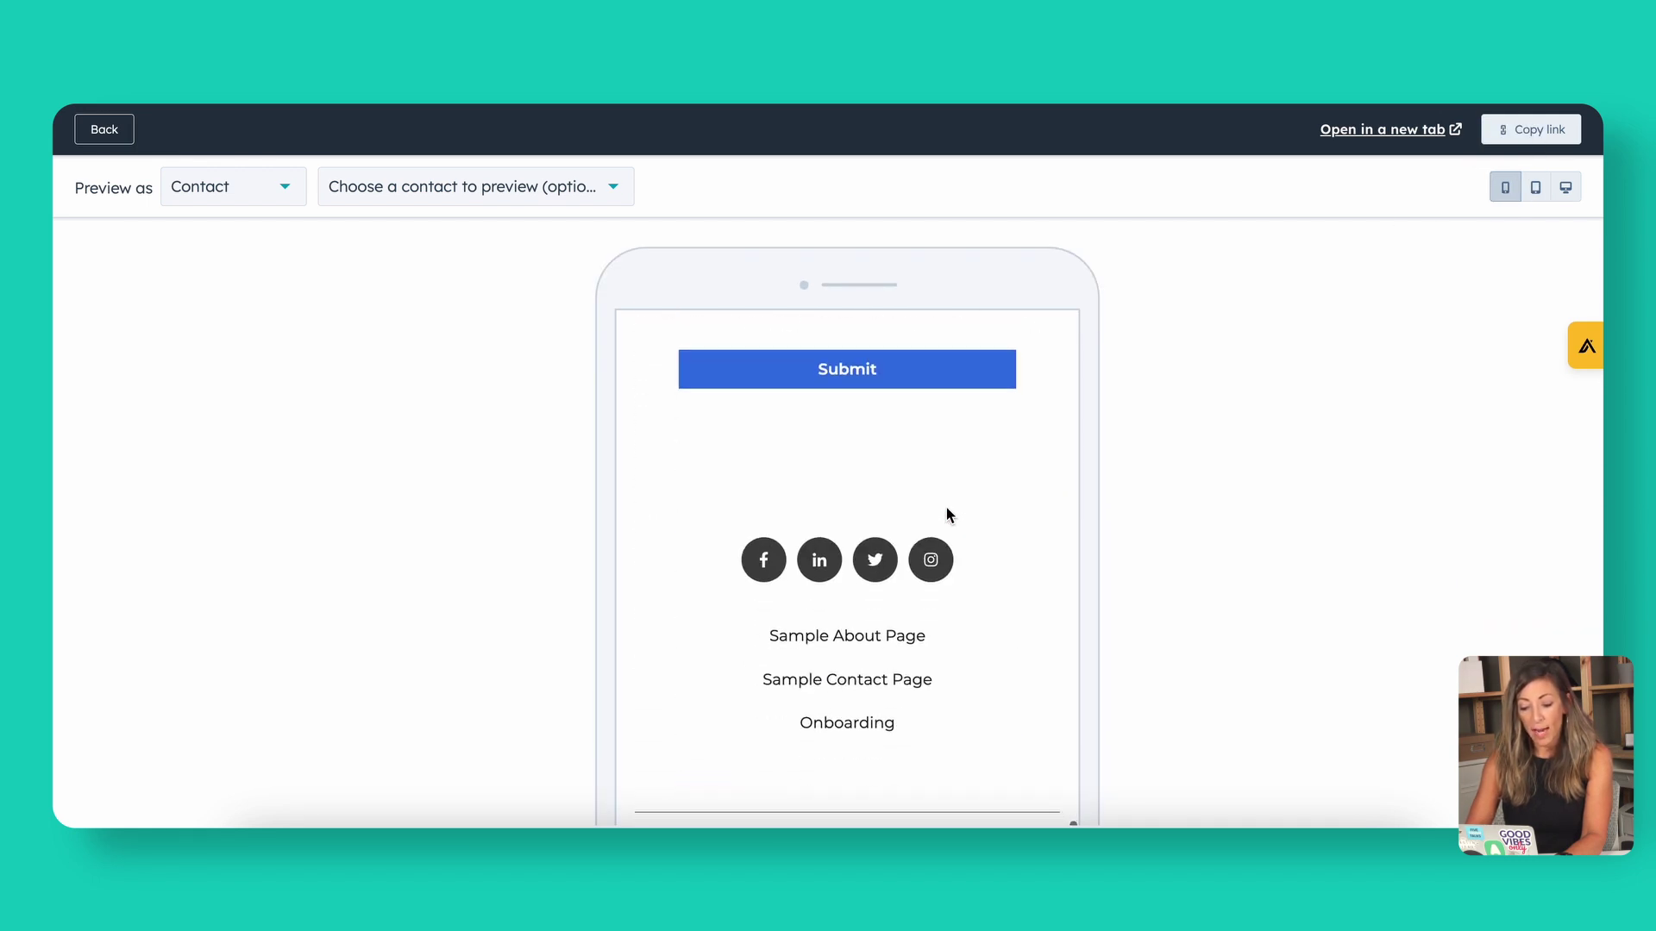
scroll(946, 511, up, 15)
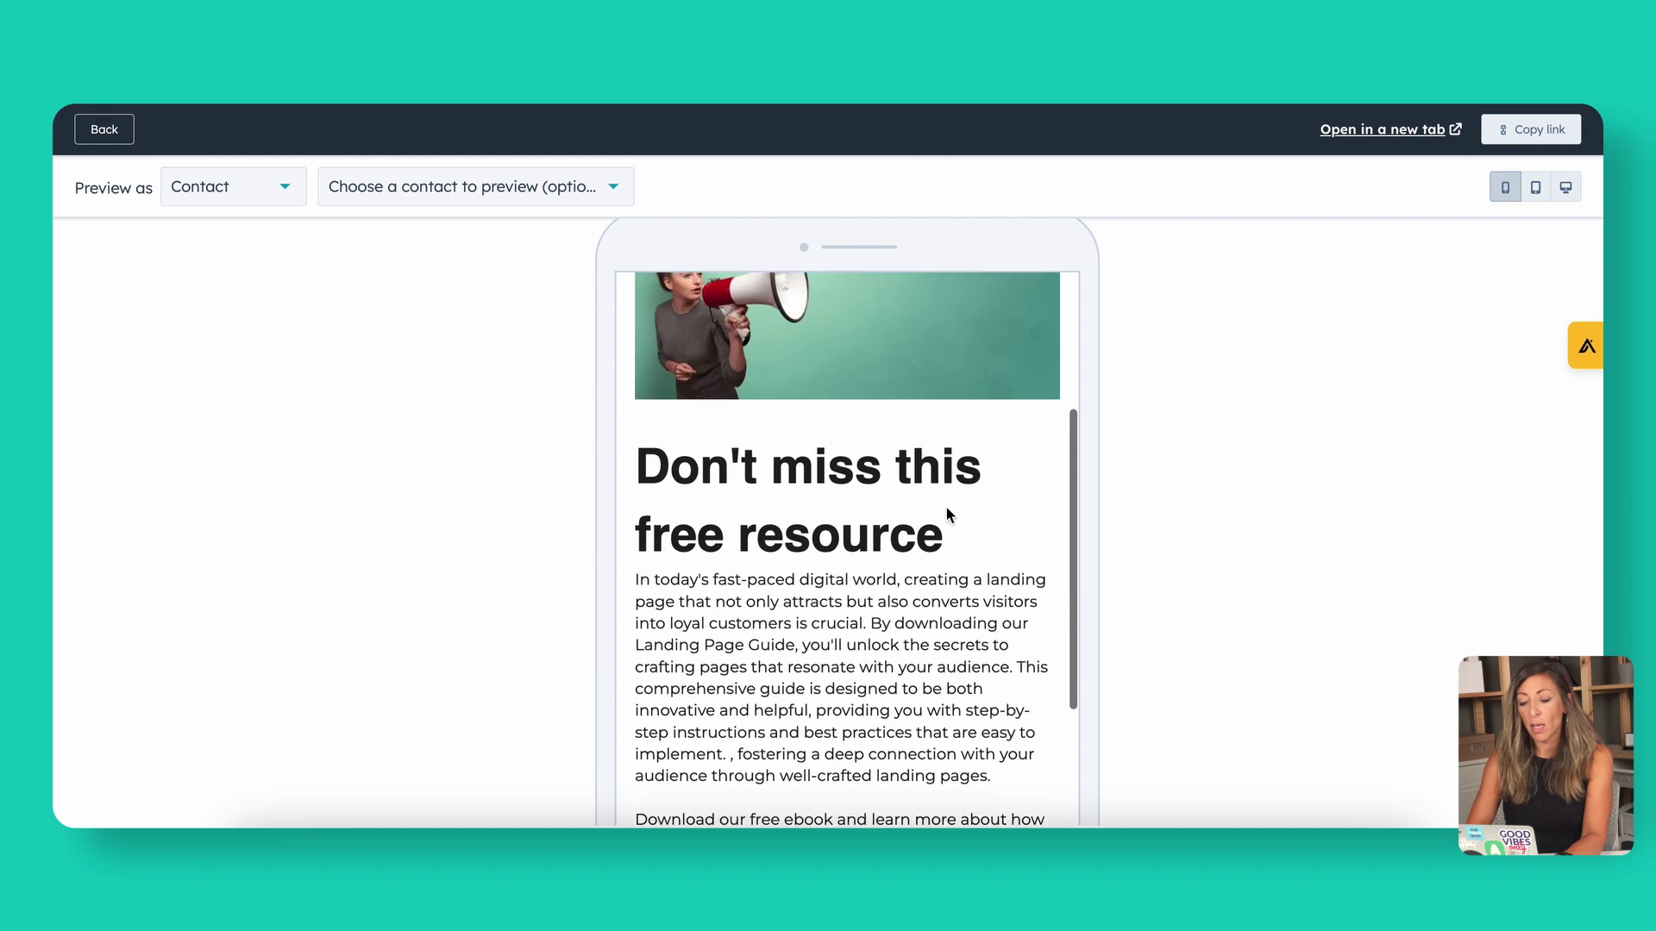
scroll(946, 508, up, 4)
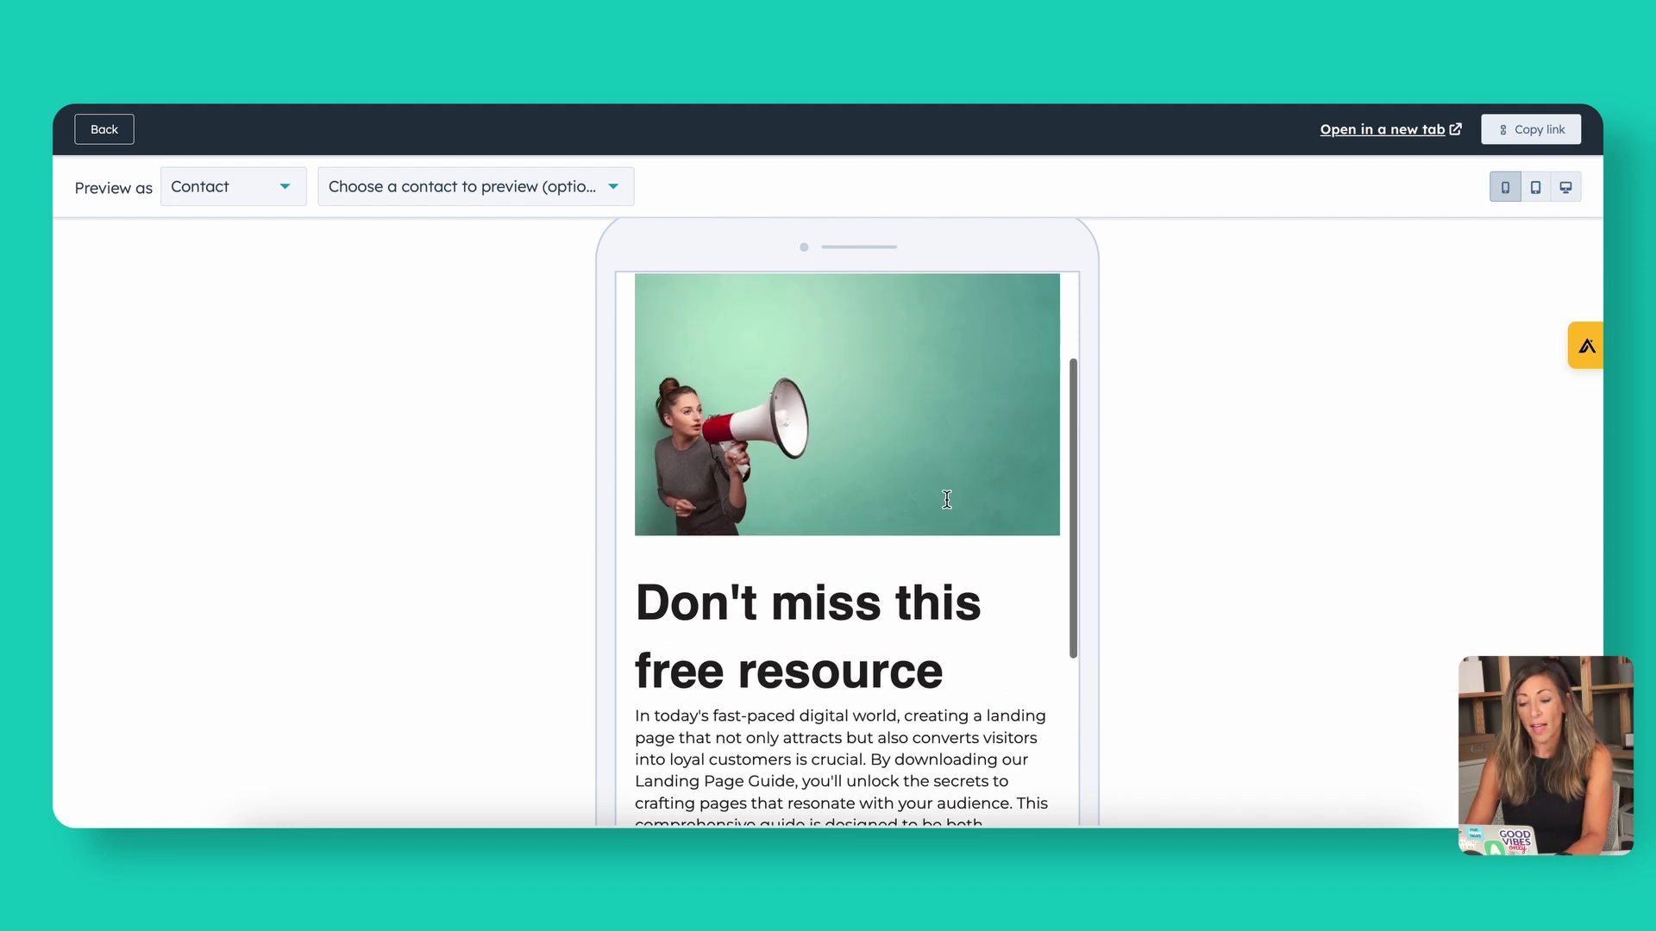
scroll(945, 496, up, 1)
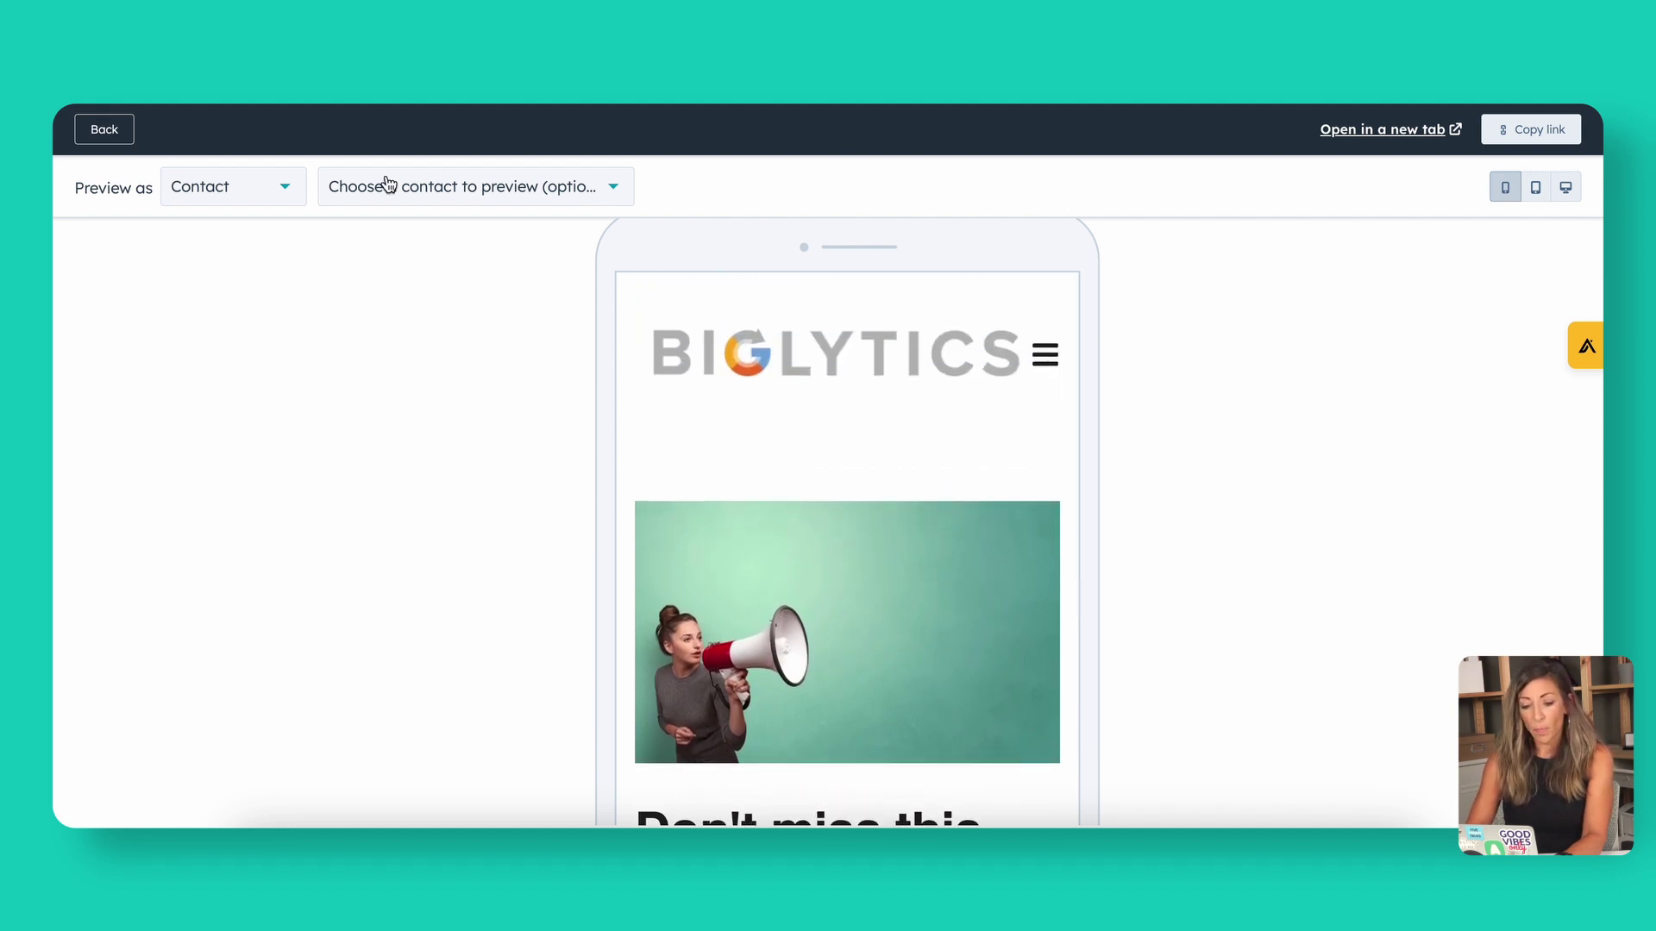
click(105, 129)
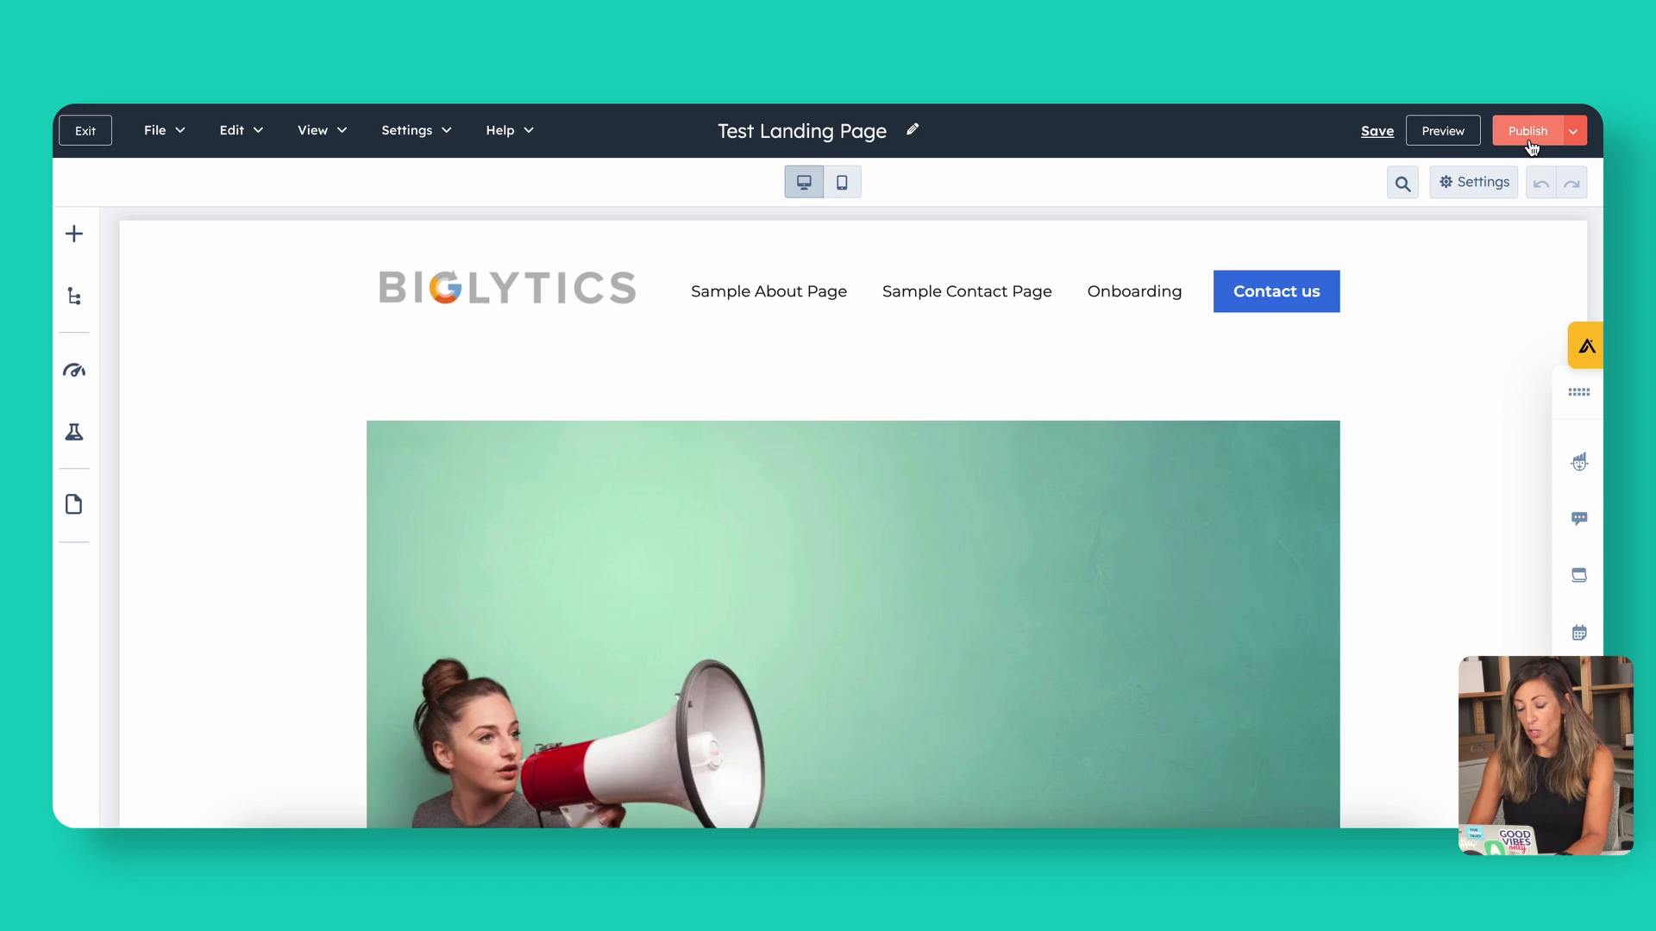
Publish the landing page and open its live URL.
click(1530, 134)
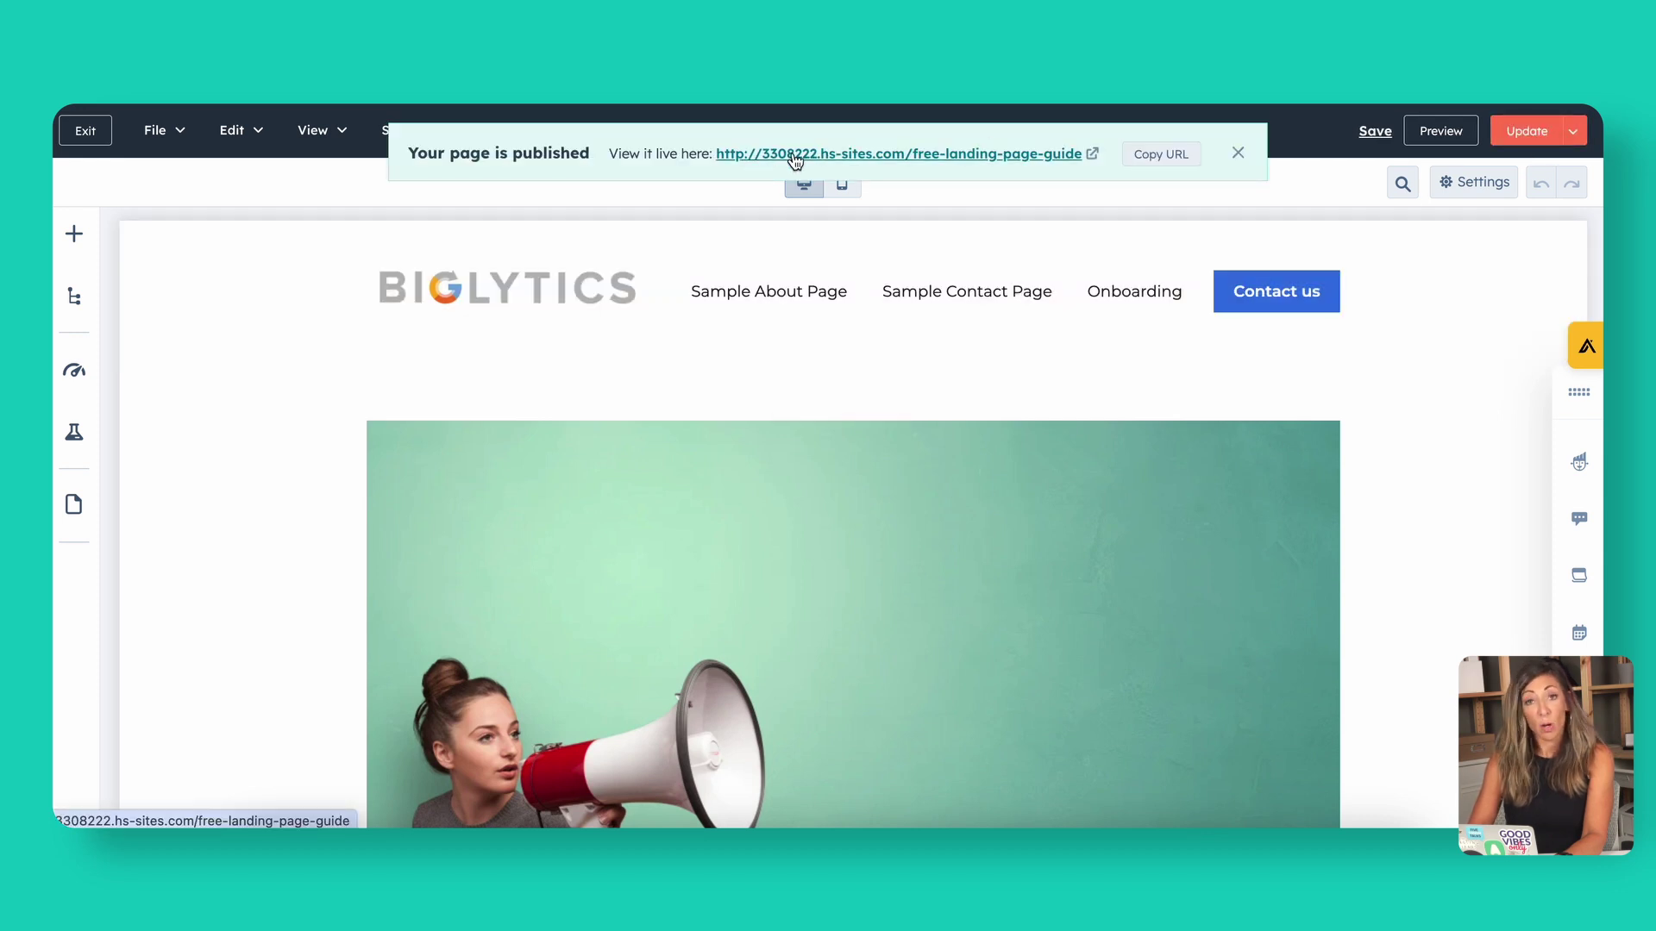
click(875, 154)
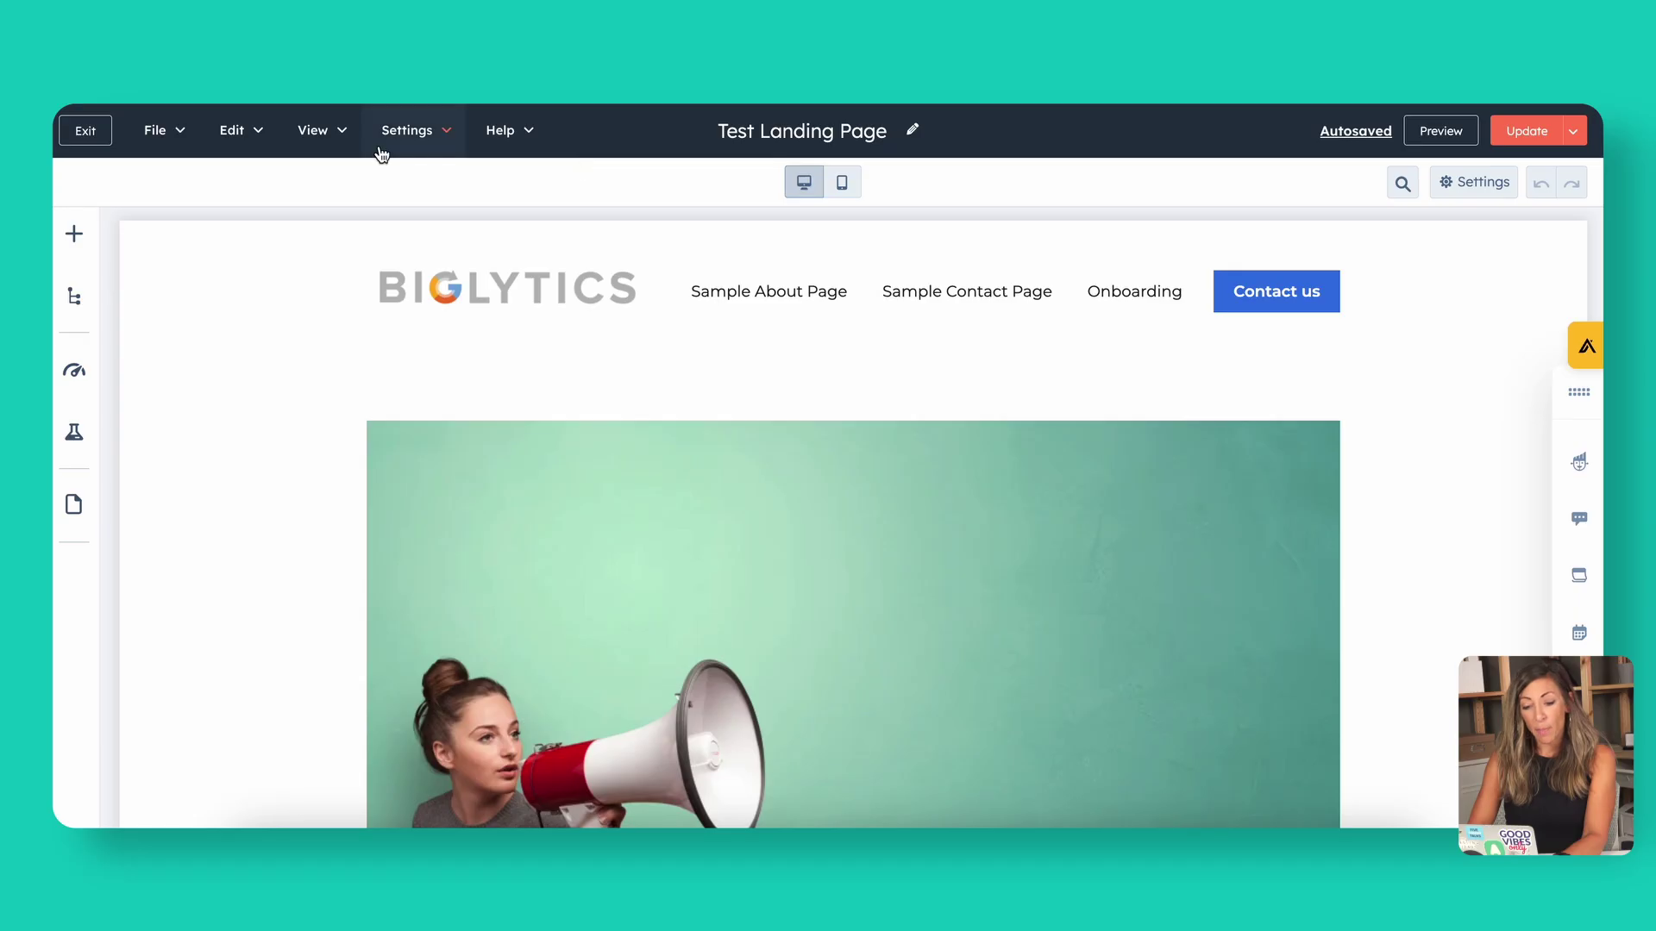
Open the landing page's general settings at its page URL details.
click(398, 143)
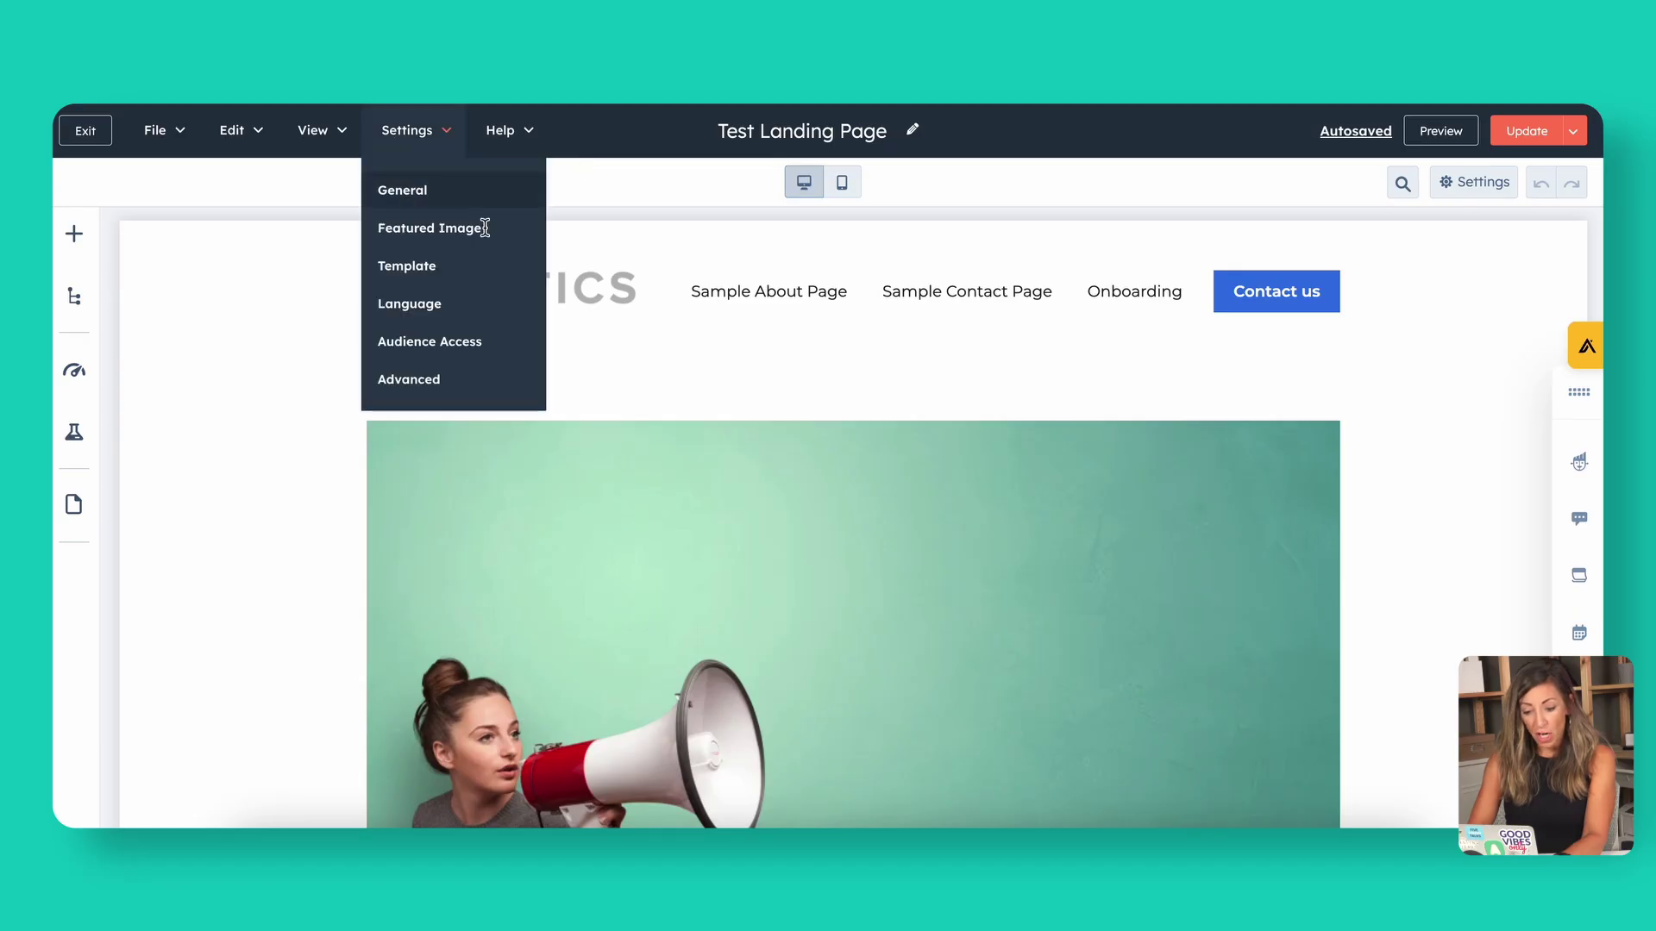
click(405, 189)
scroll(845, 559, down, 2)
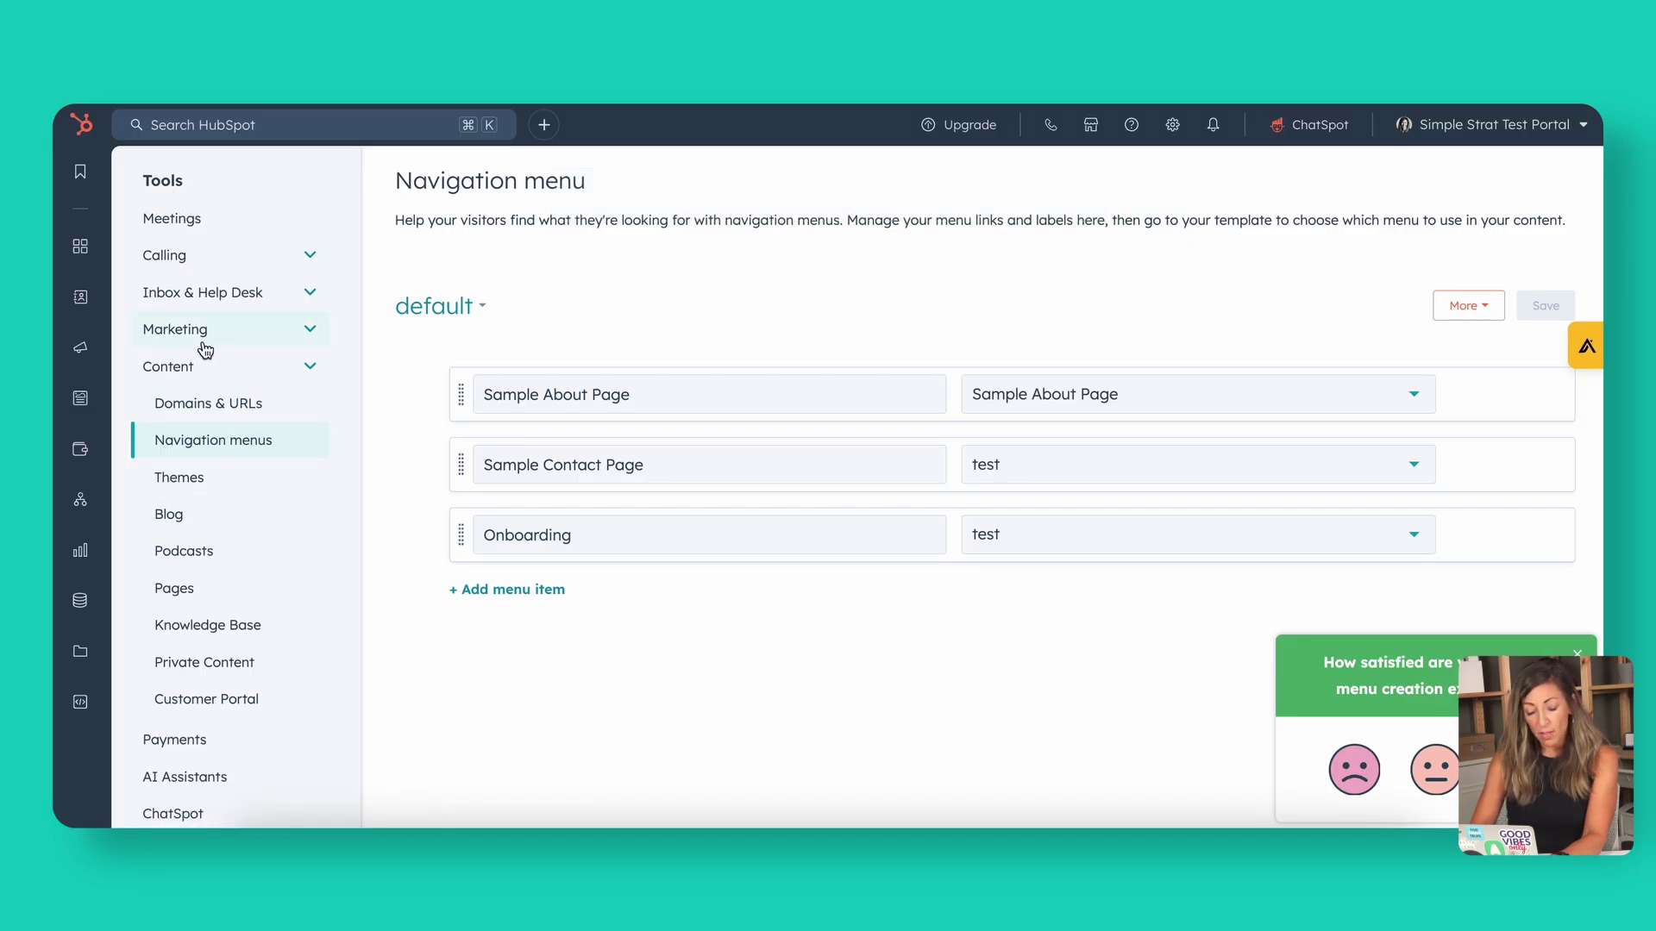
Examine the account's brand, primary and secondary domains in the Domains & URLs settings.
scroll(205, 350, up, 10)
scroll(204, 349, down, 10)
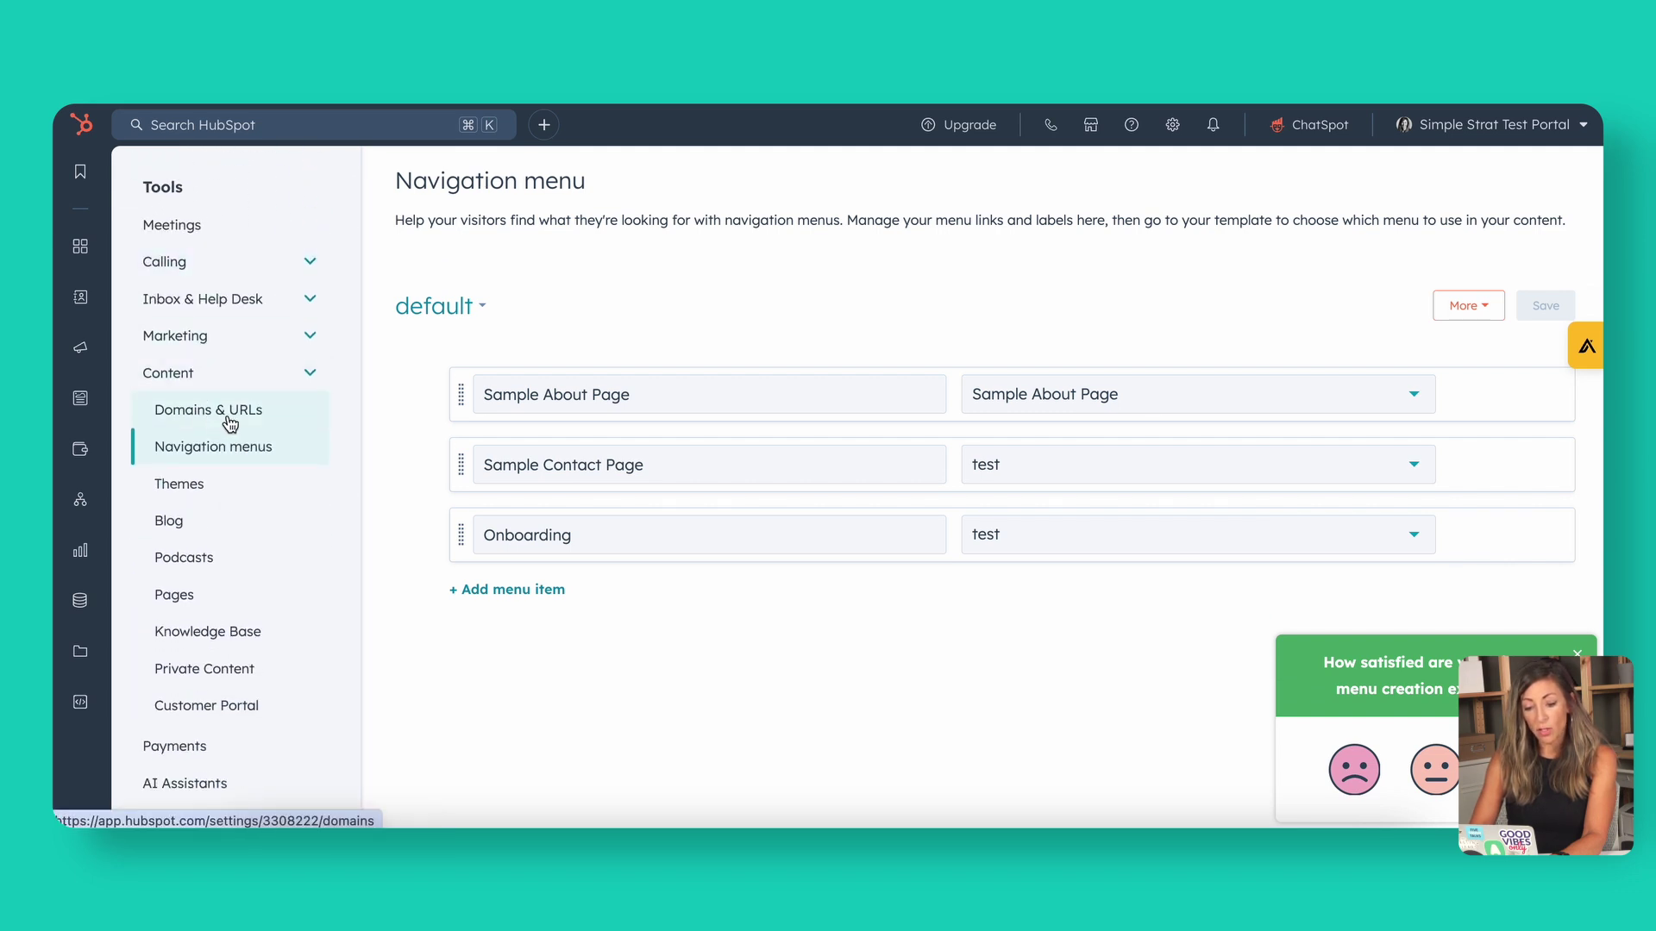
click(229, 421)
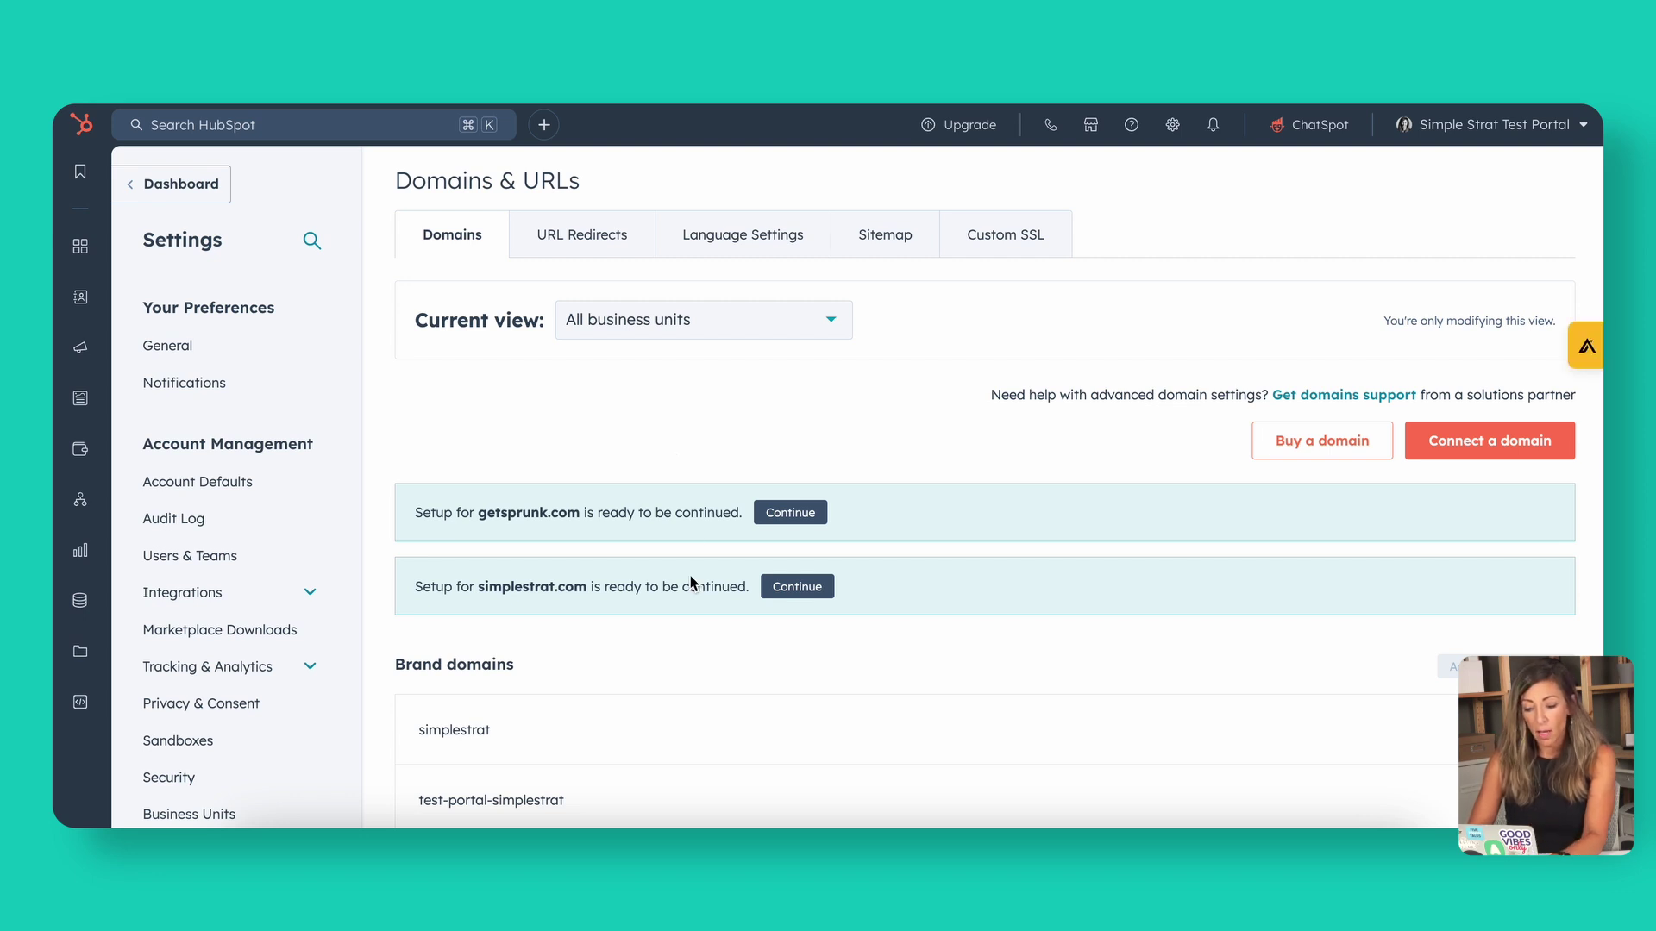
scroll(566, 421, down, 5)
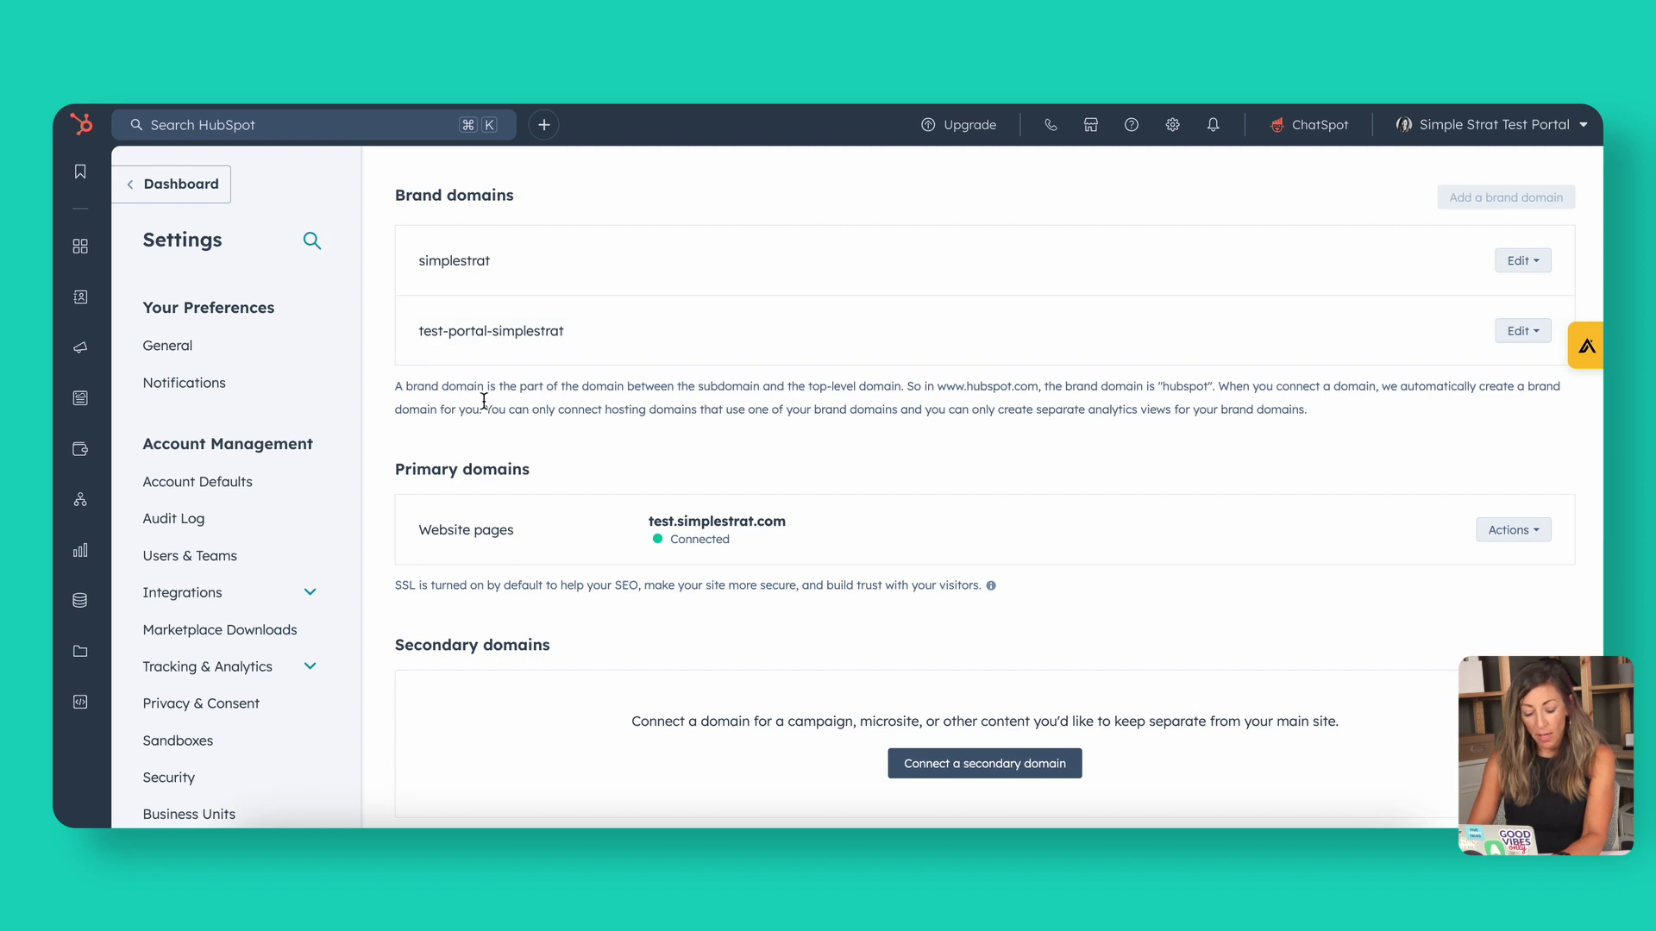
scroll(567, 524, down, 2)
scroll(547, 676, up, 3)
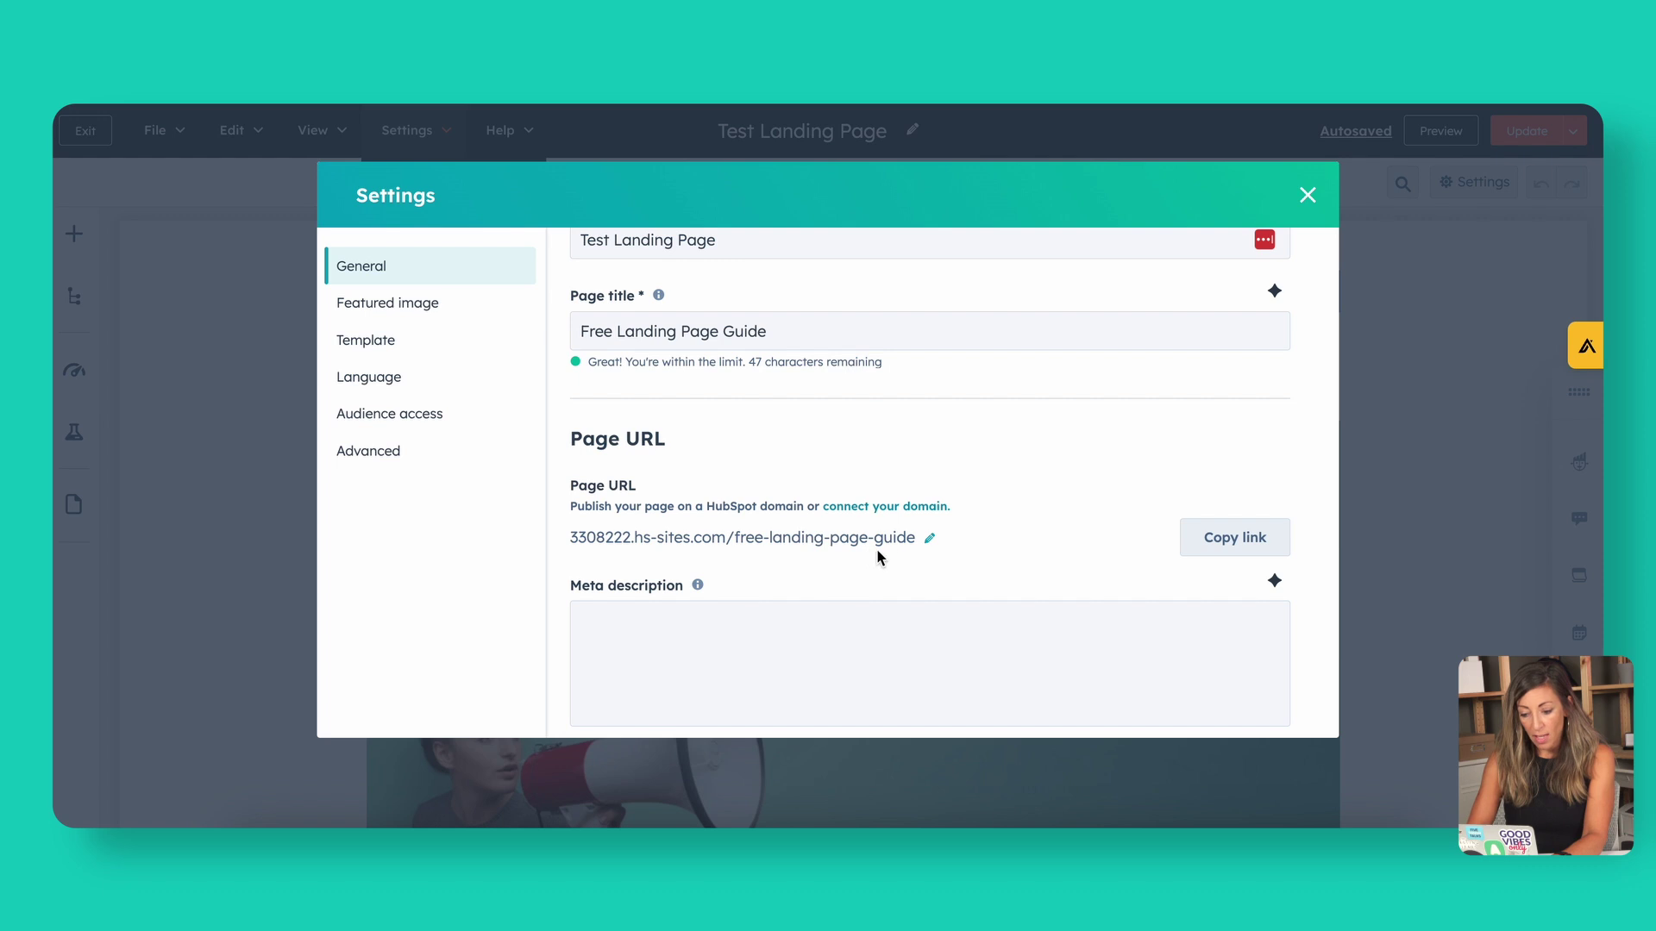
Set the page URL's domain to the test-portal-simplestrat address on hs-sites.com and close the page settings.
click(931, 539)
click(867, 586)
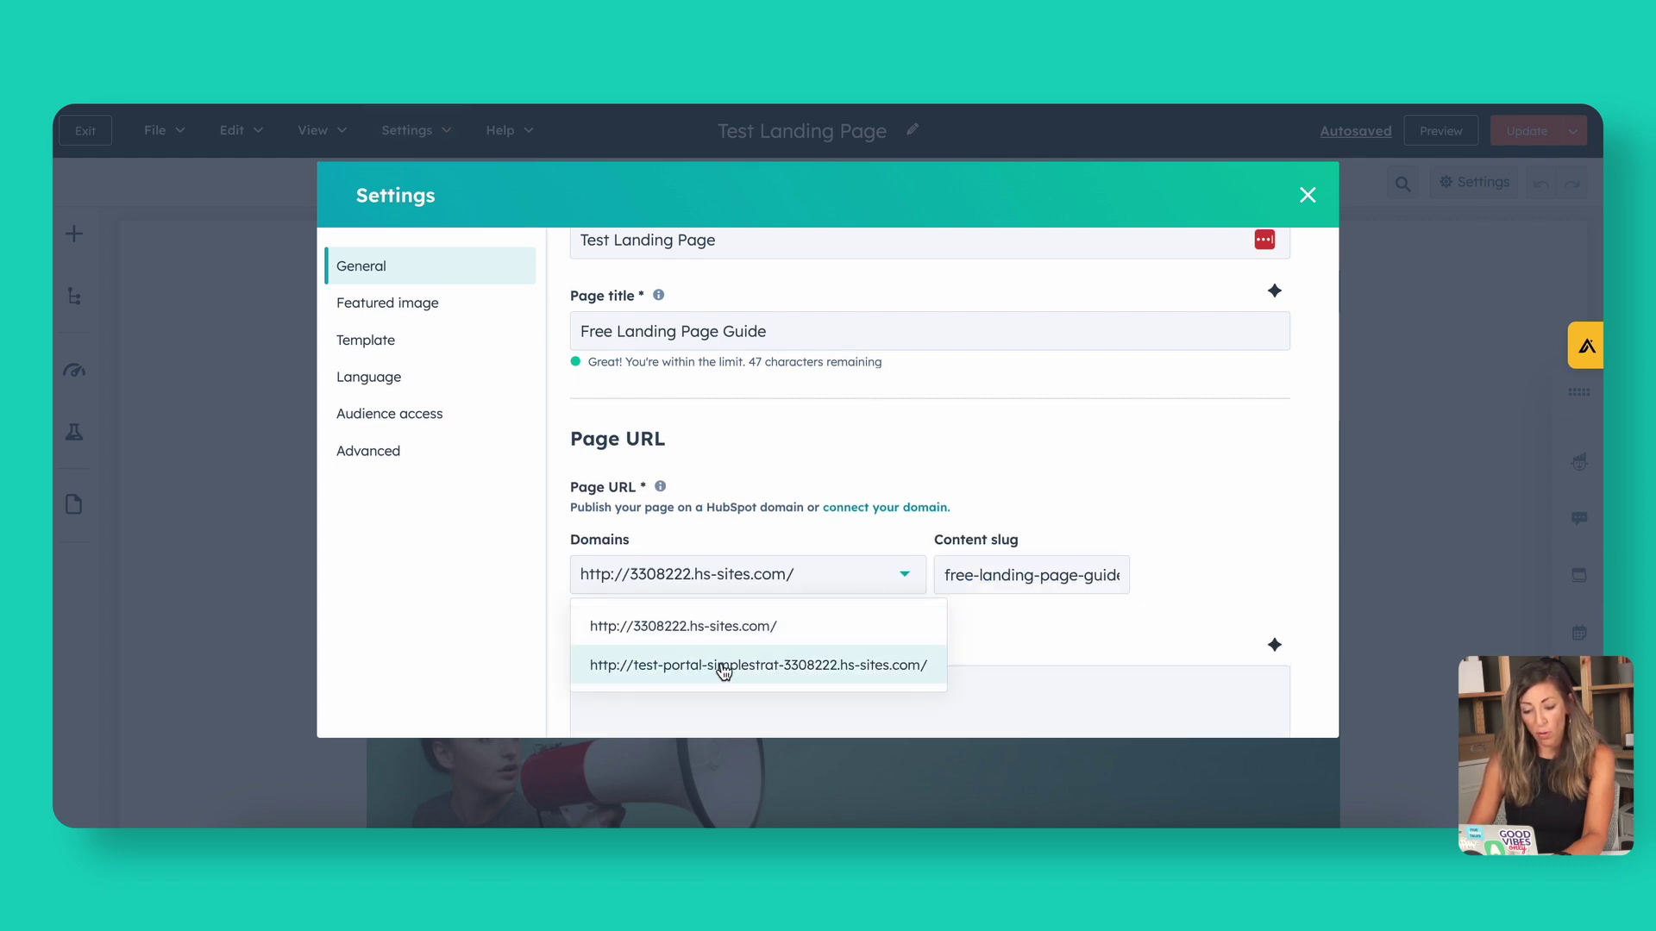
click(755, 667)
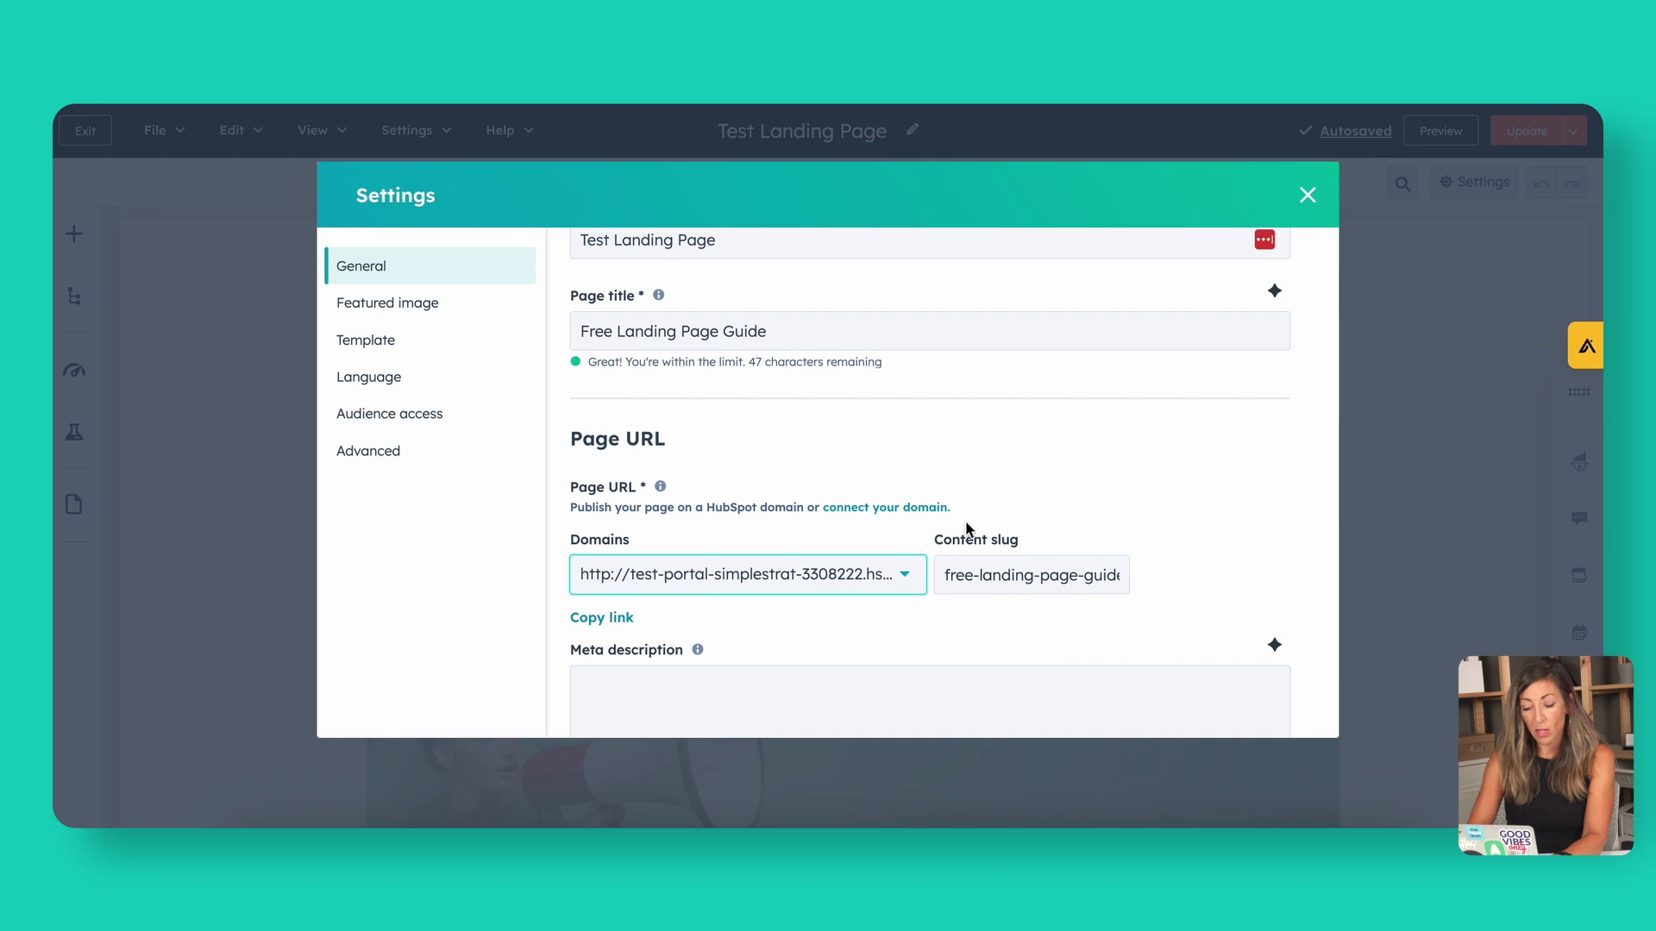
click(1304, 198)
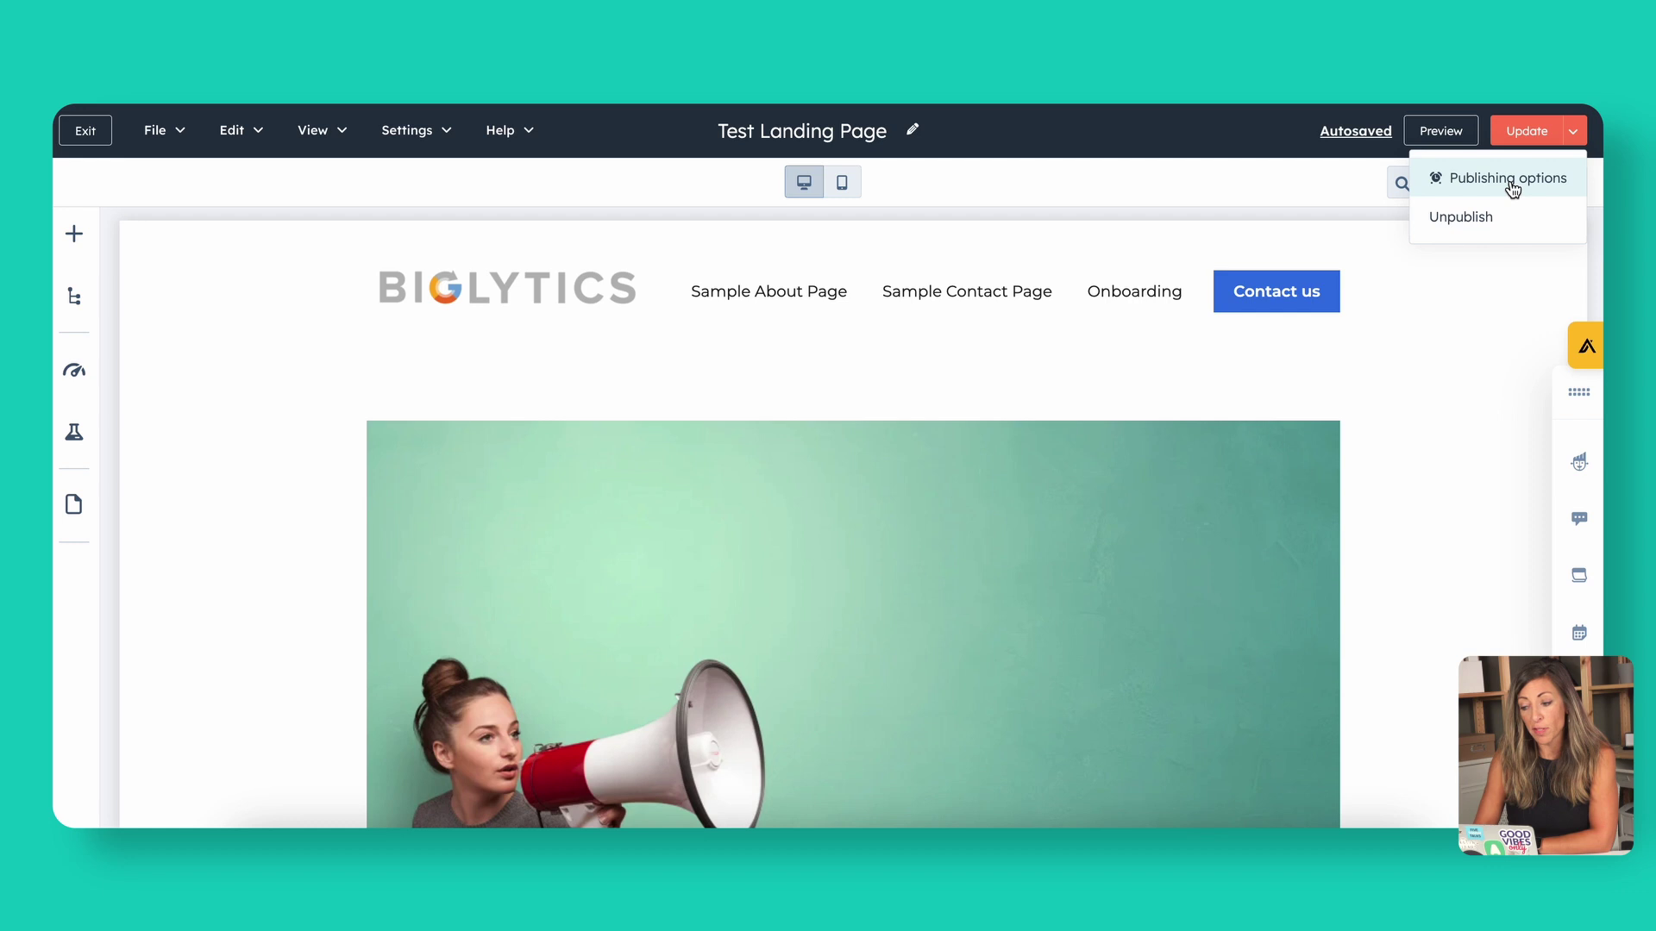
Examine the publishing options for scheduling an update or unpublishing the page, and leave them without scheduling anything.
click(1512, 188)
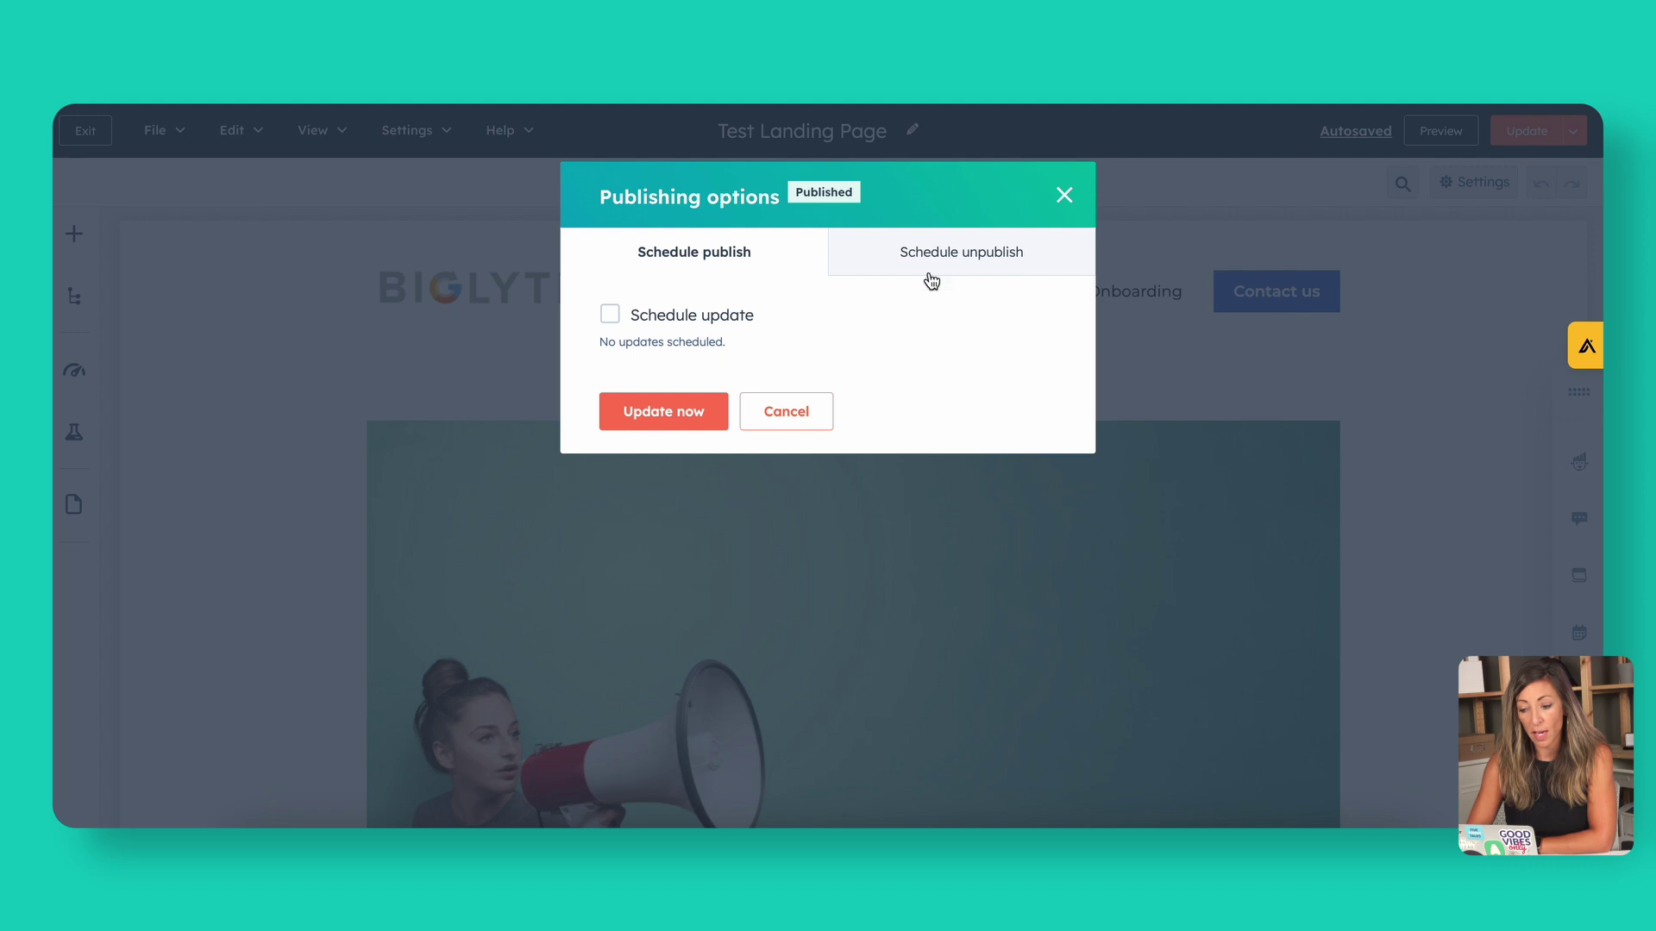
click(924, 269)
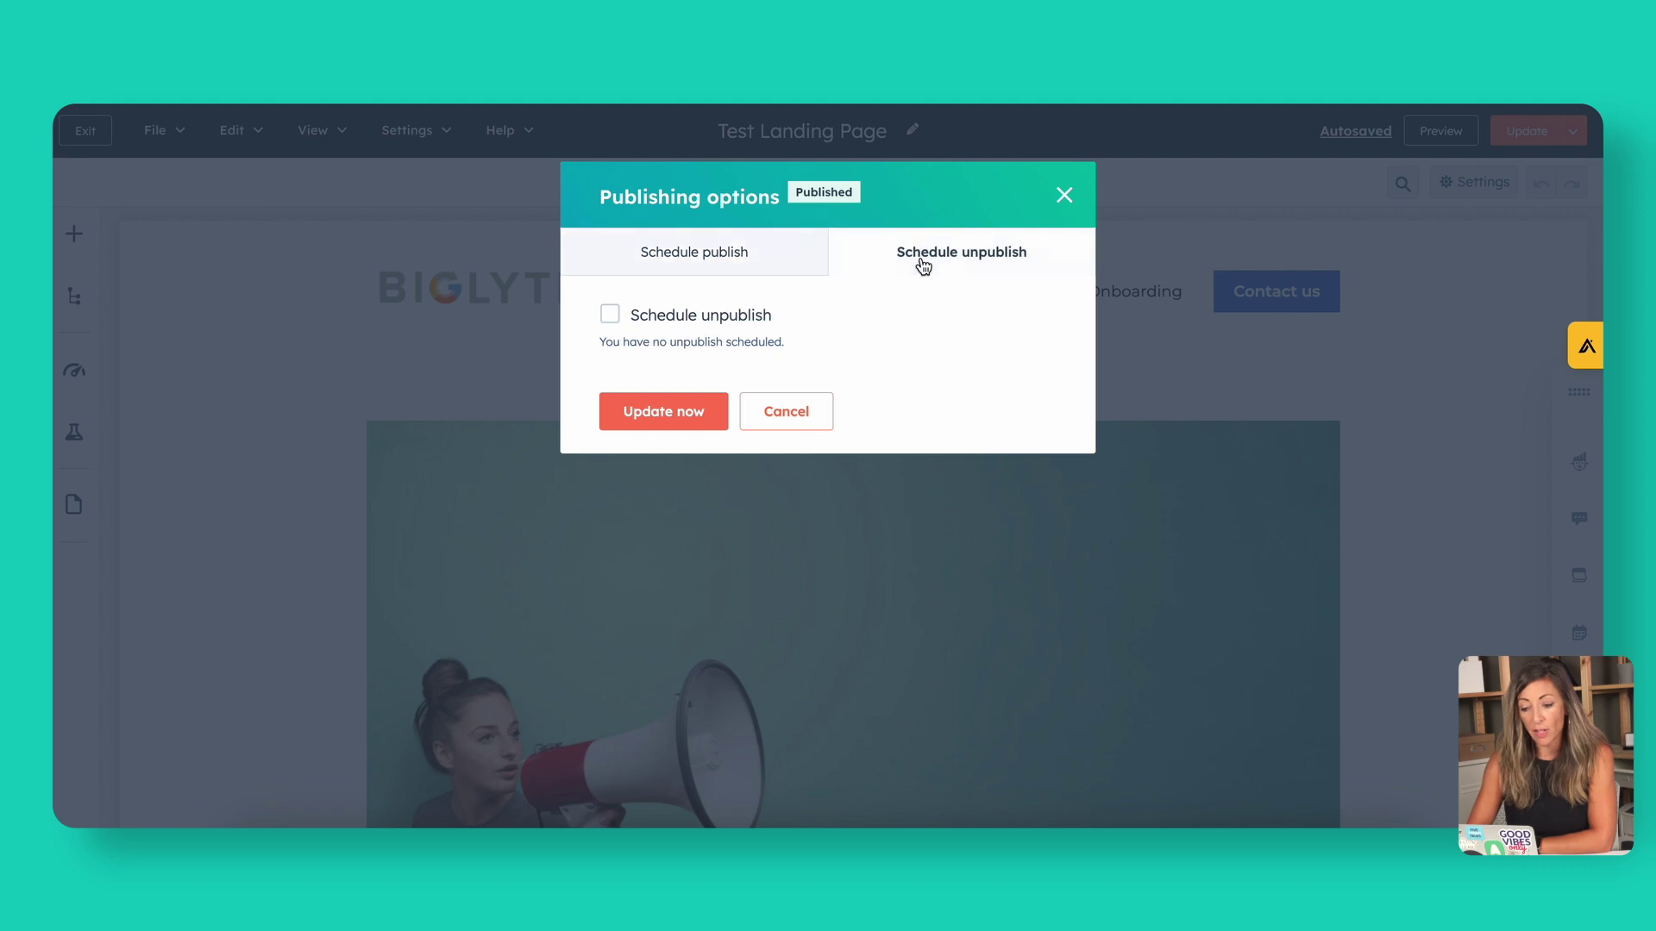
click(809, 427)
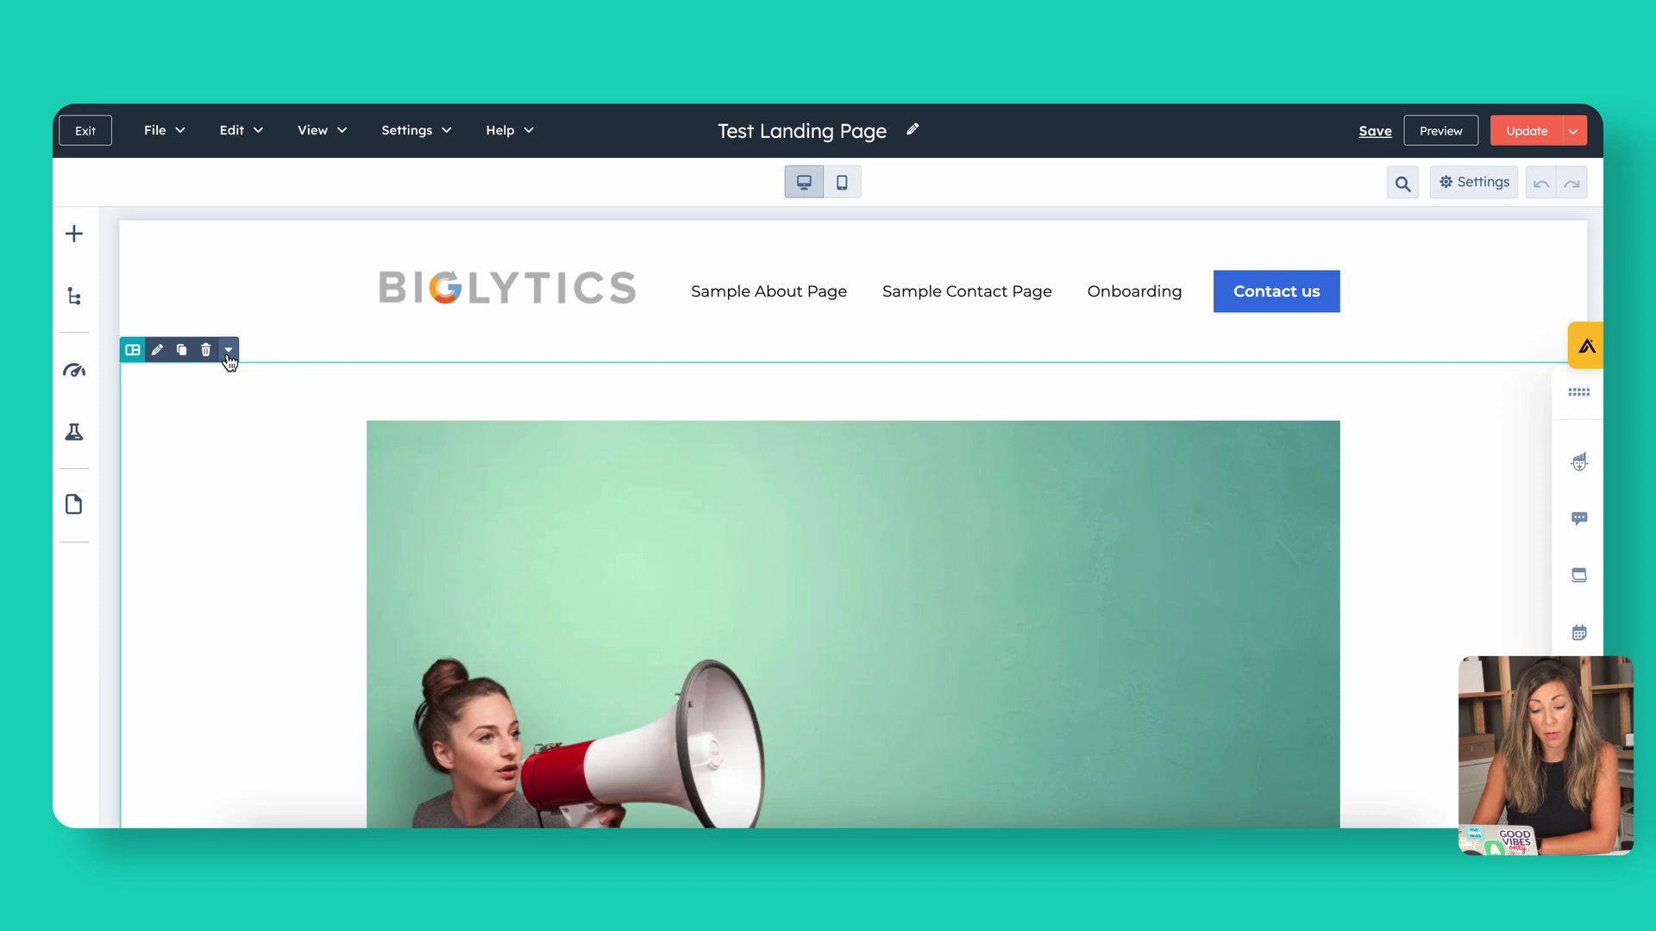
Save the section with the megaphone image, text and form for reuse as "Hero section", described as "graphic plus content and form".
scroll(293, 467, down, 3)
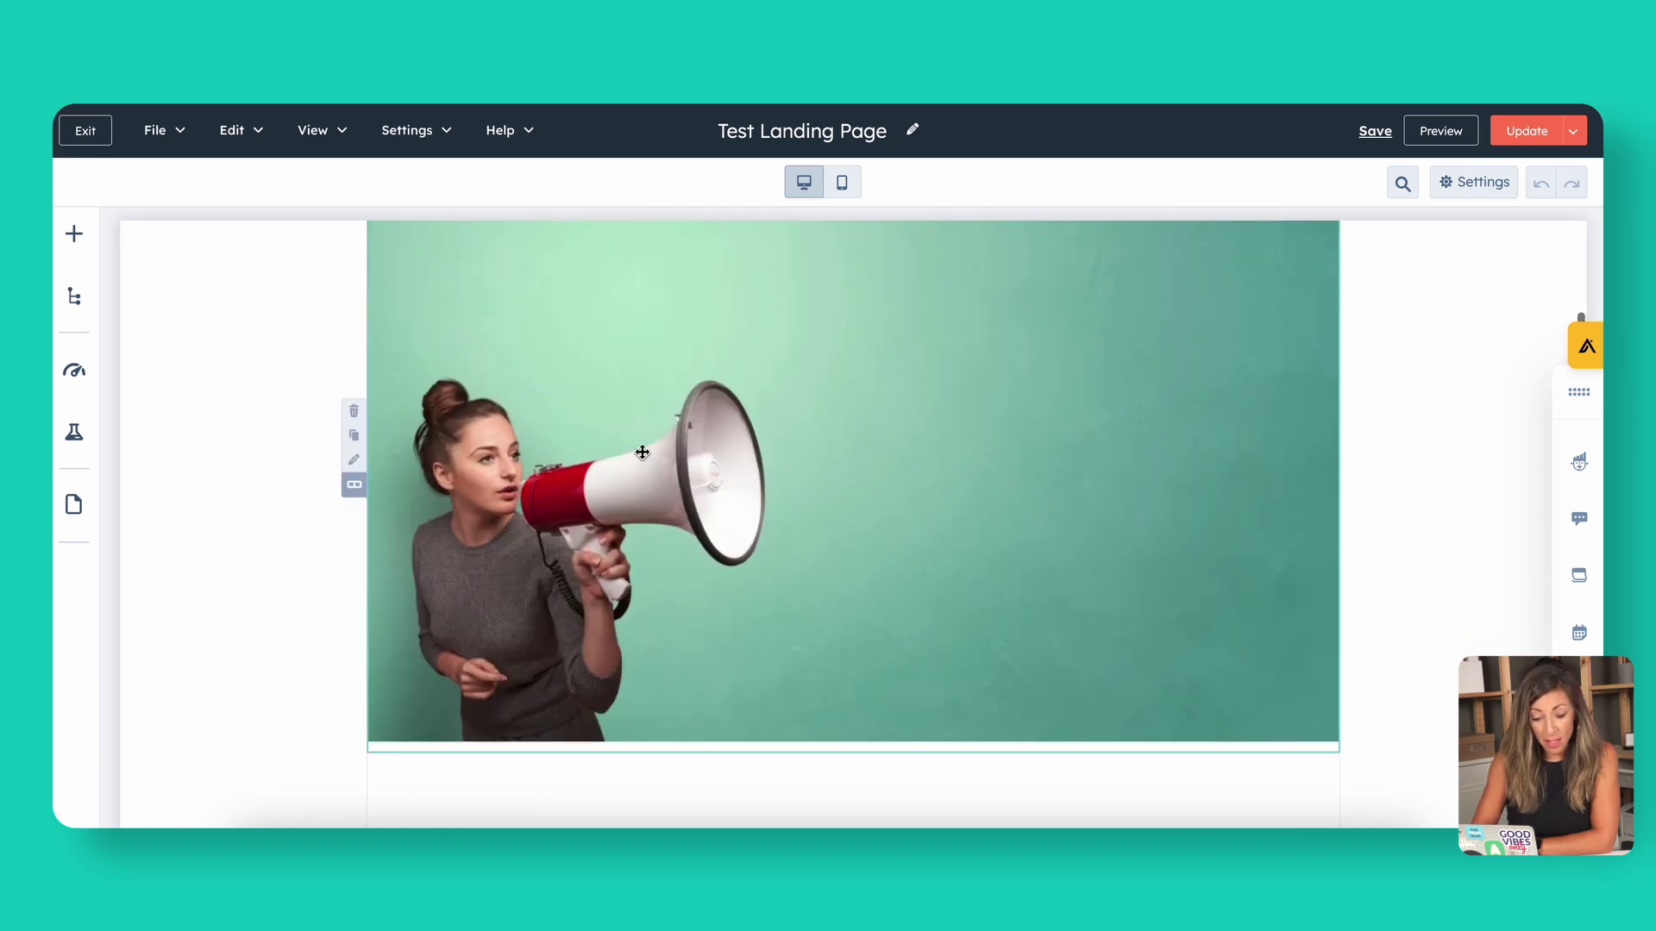
scroll(707, 552, down, 3)
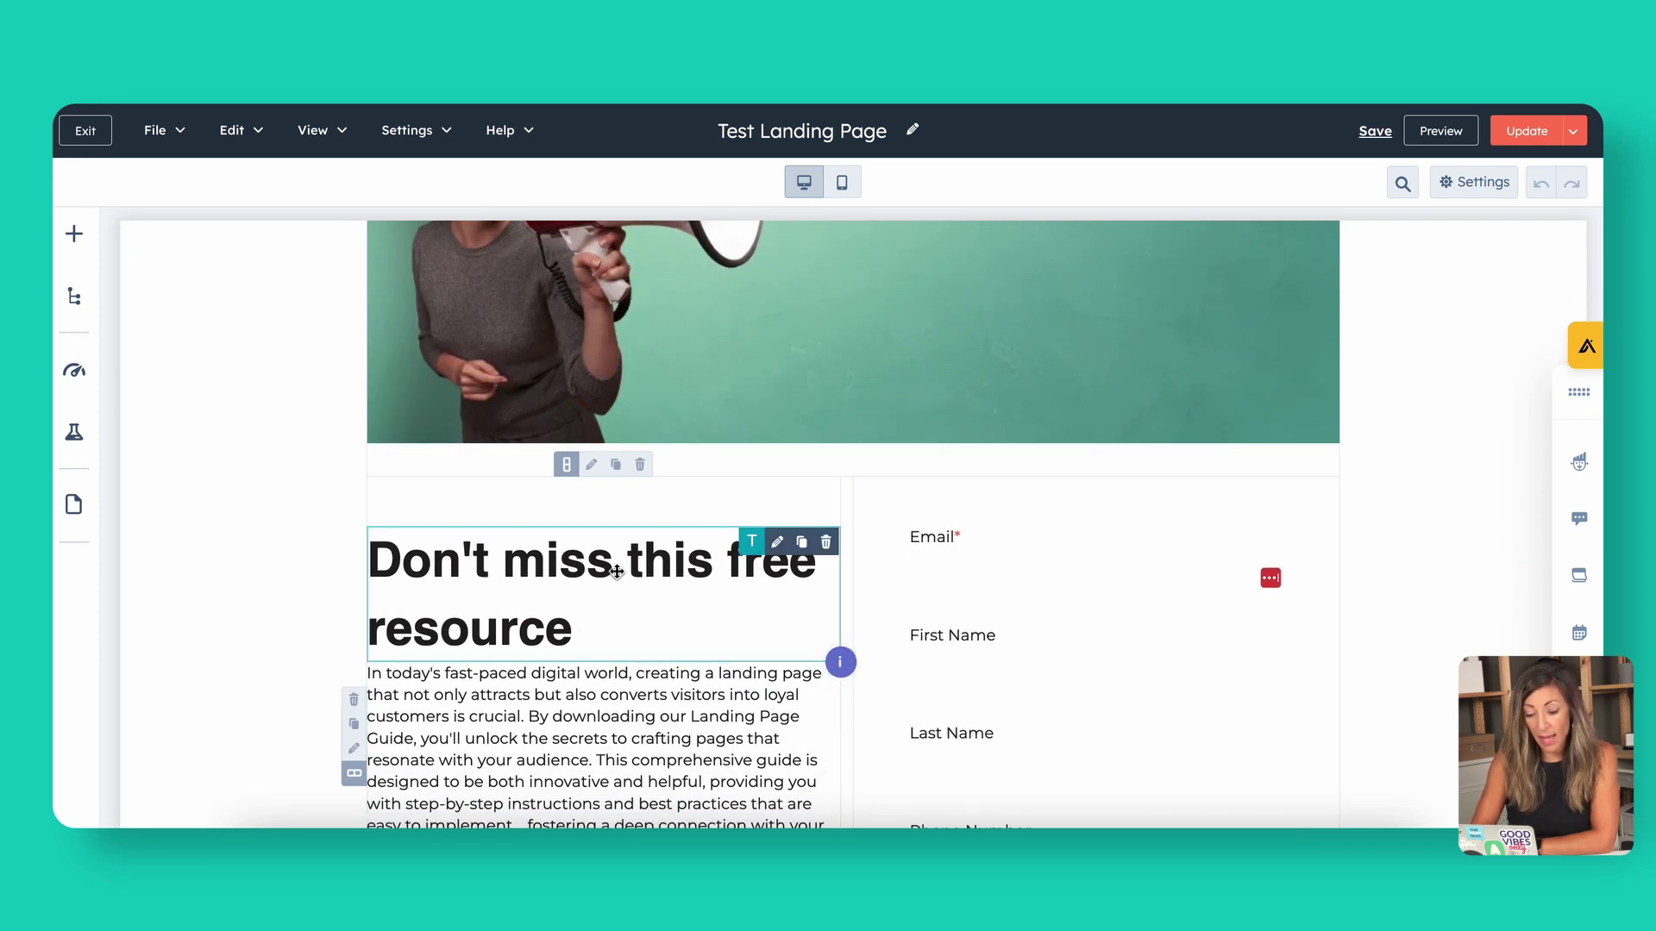
scroll(676, 750, down, 3)
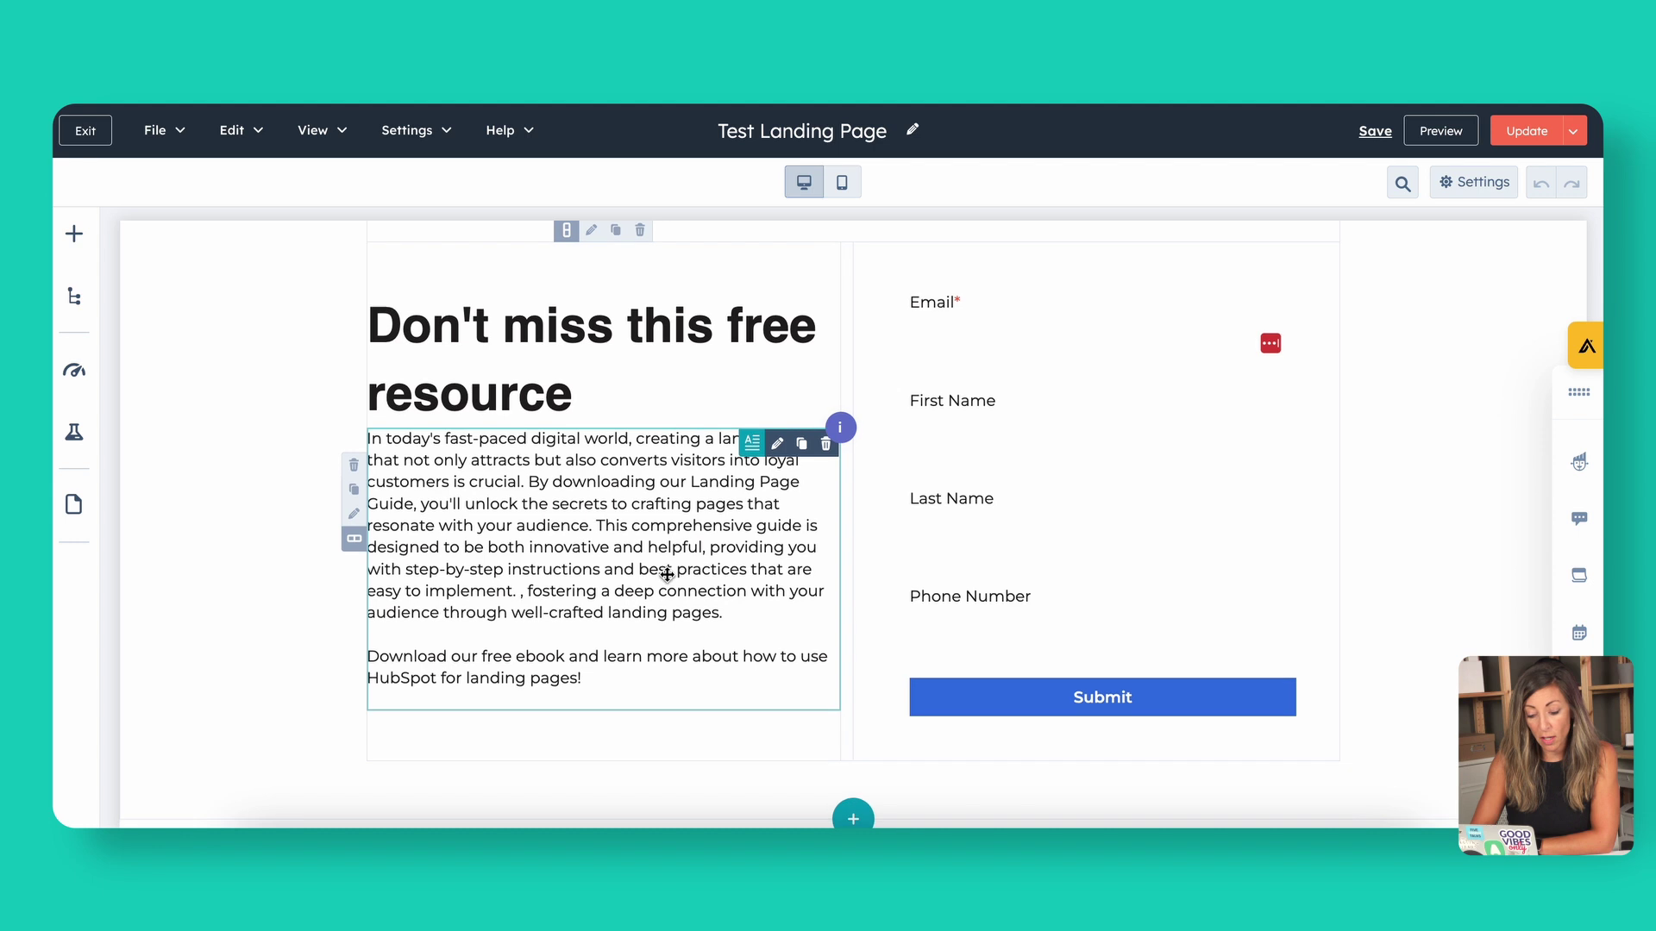
scroll(666, 574, up, 10)
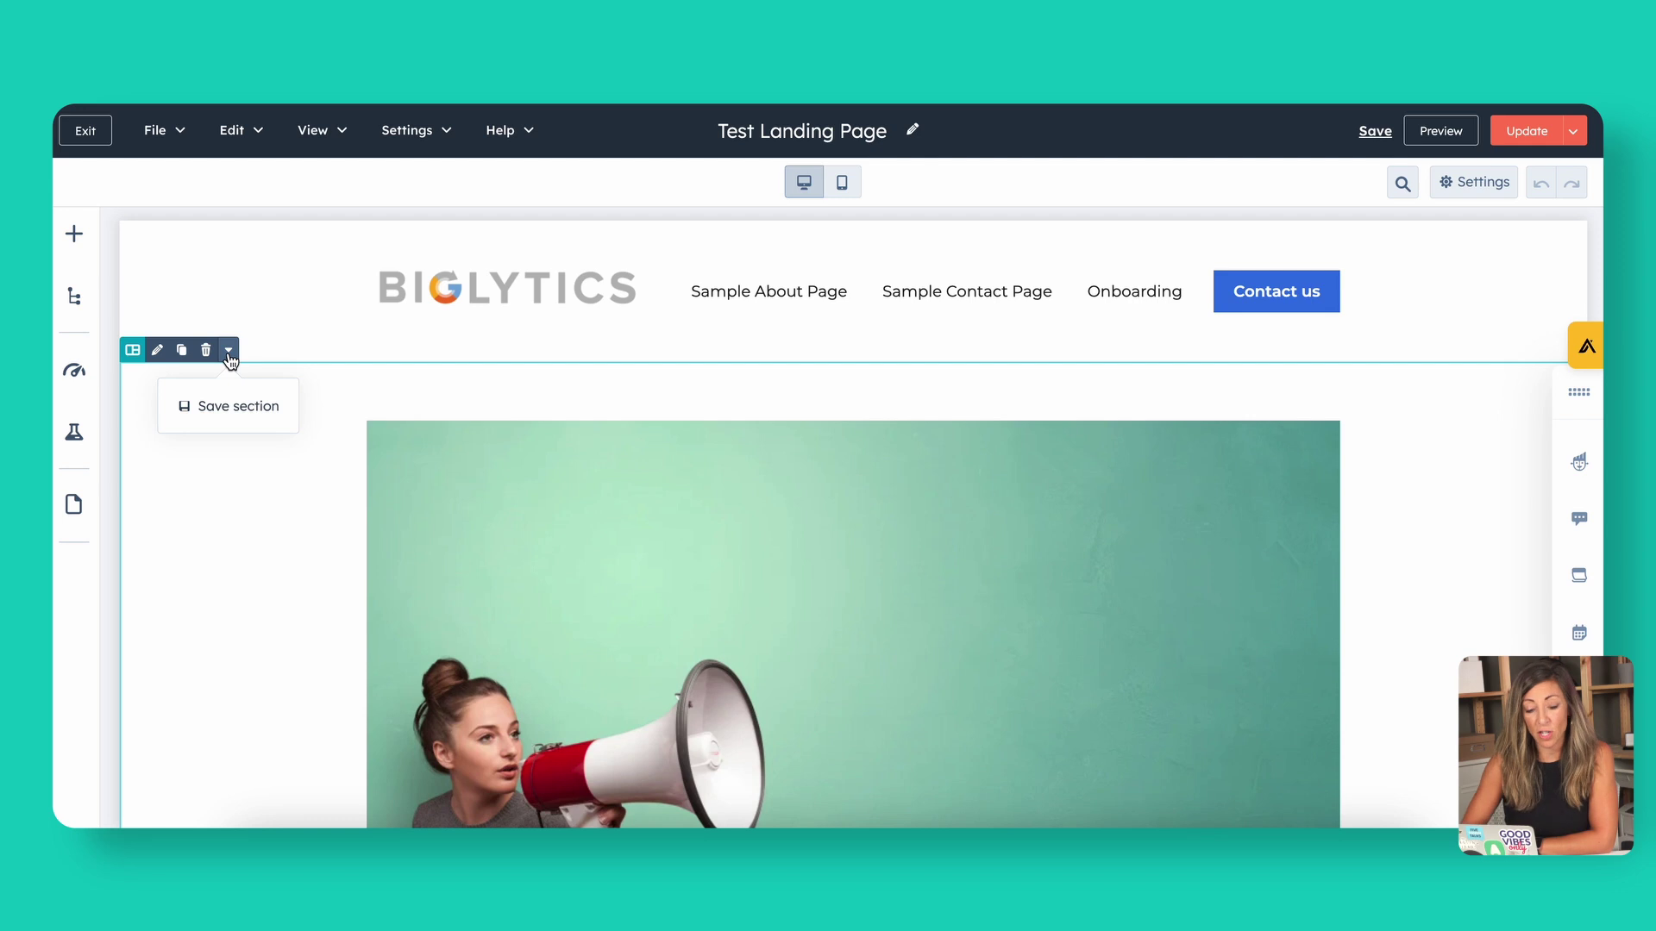
click(242, 406)
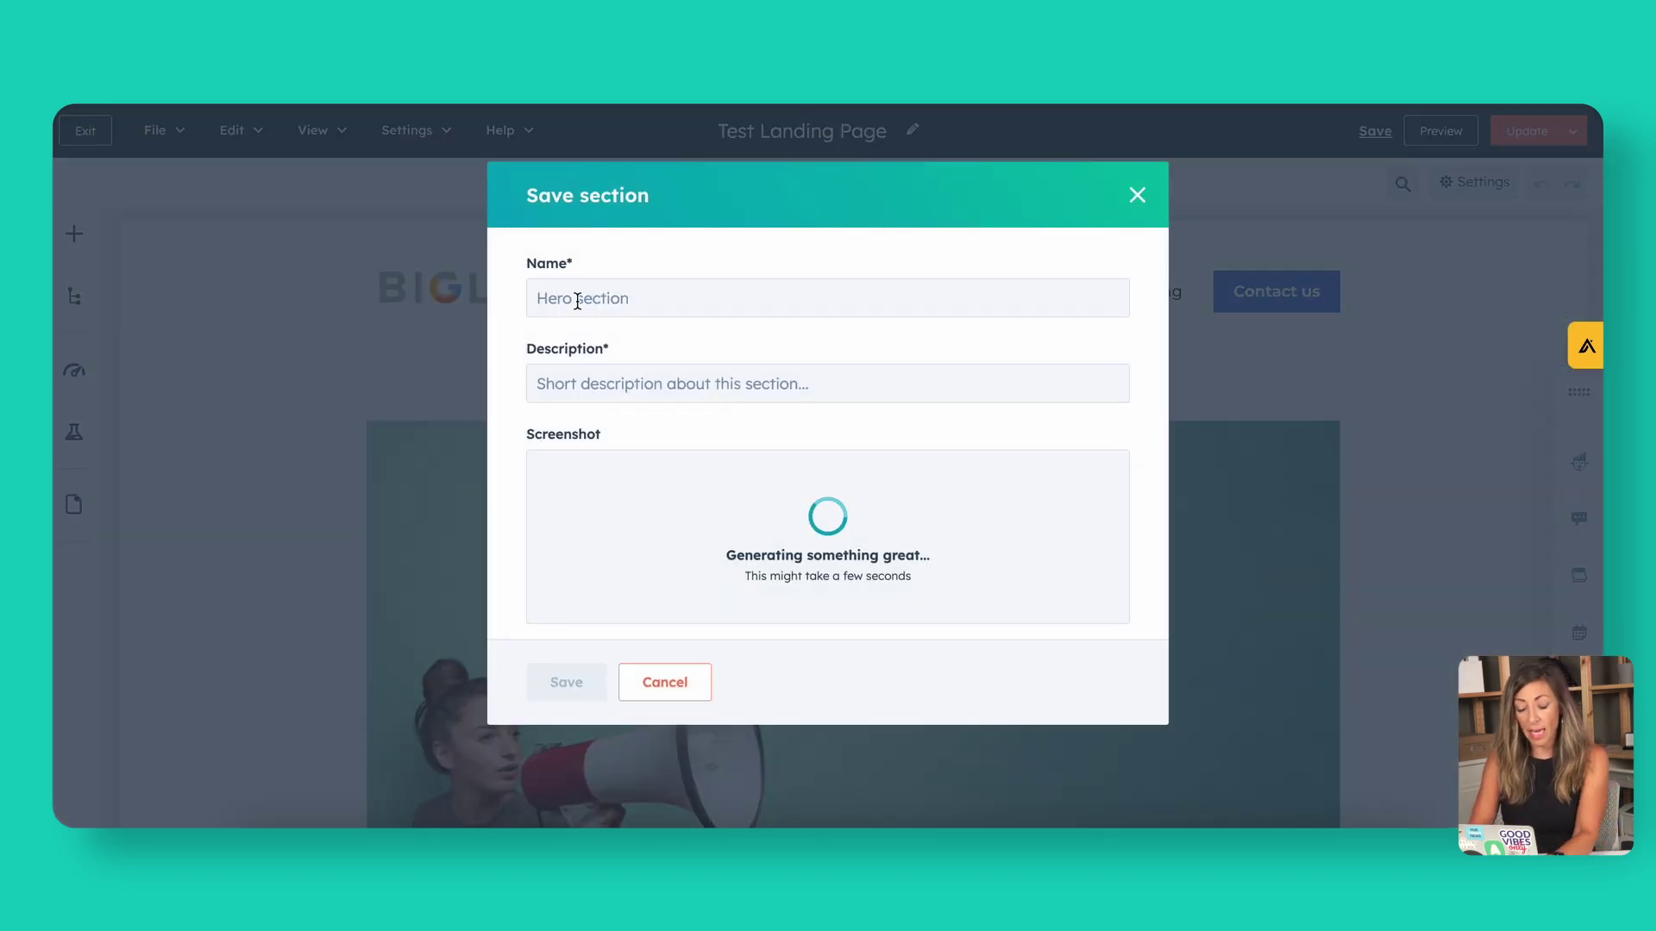
text(Hero sec)
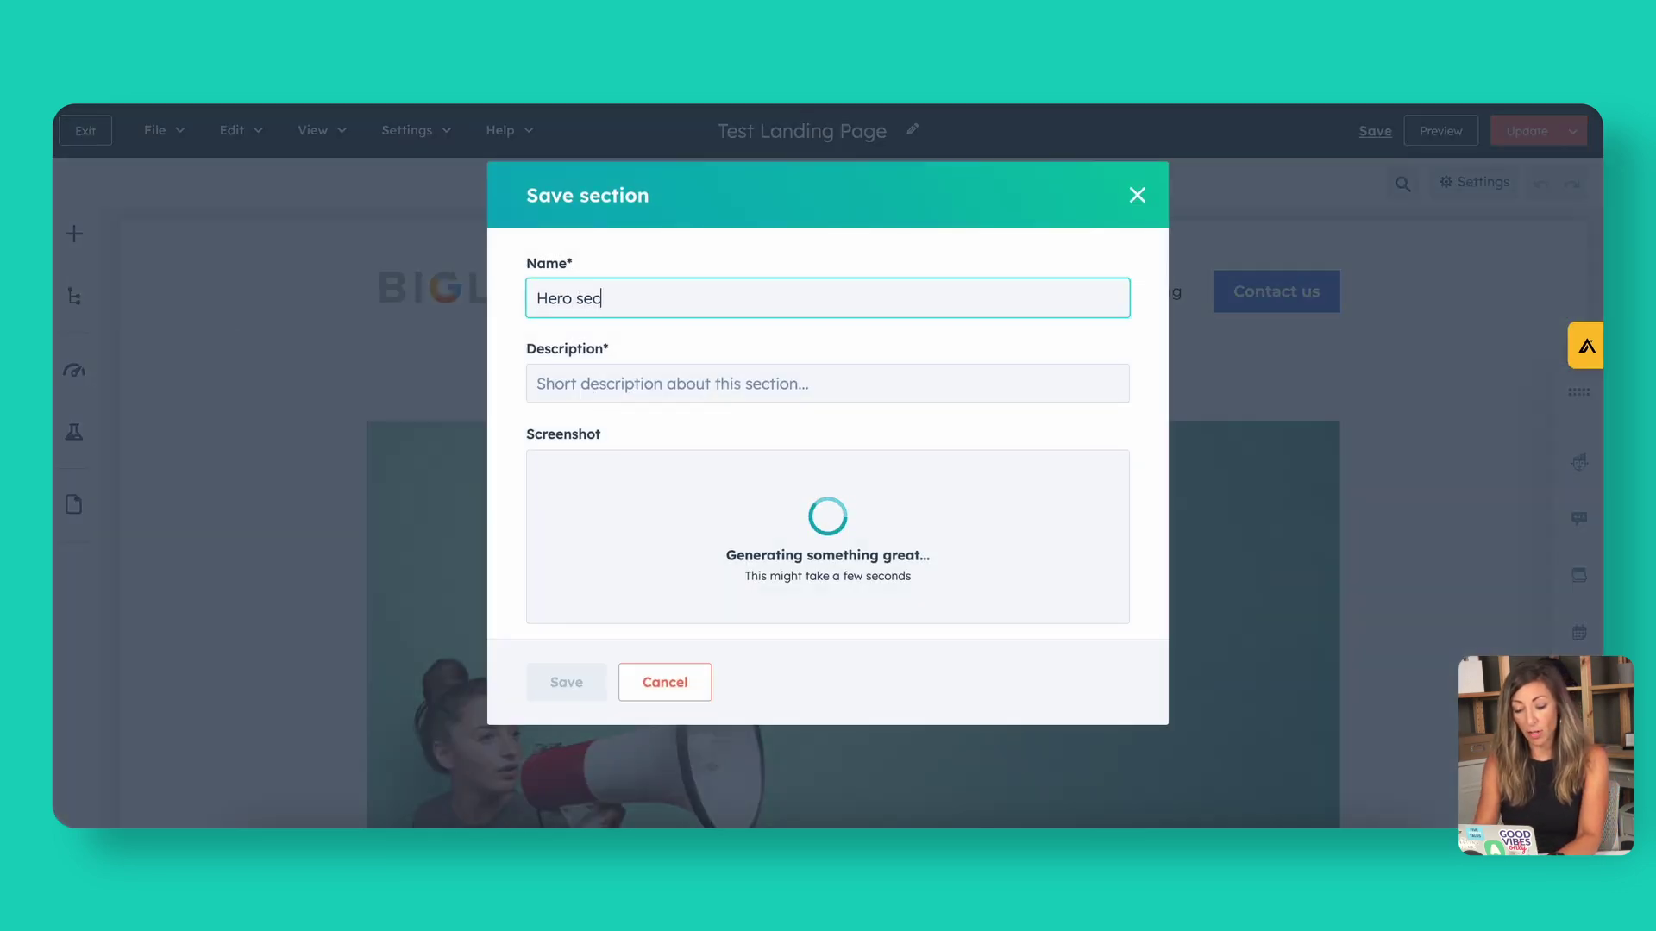
text(tion)
click(657, 370)
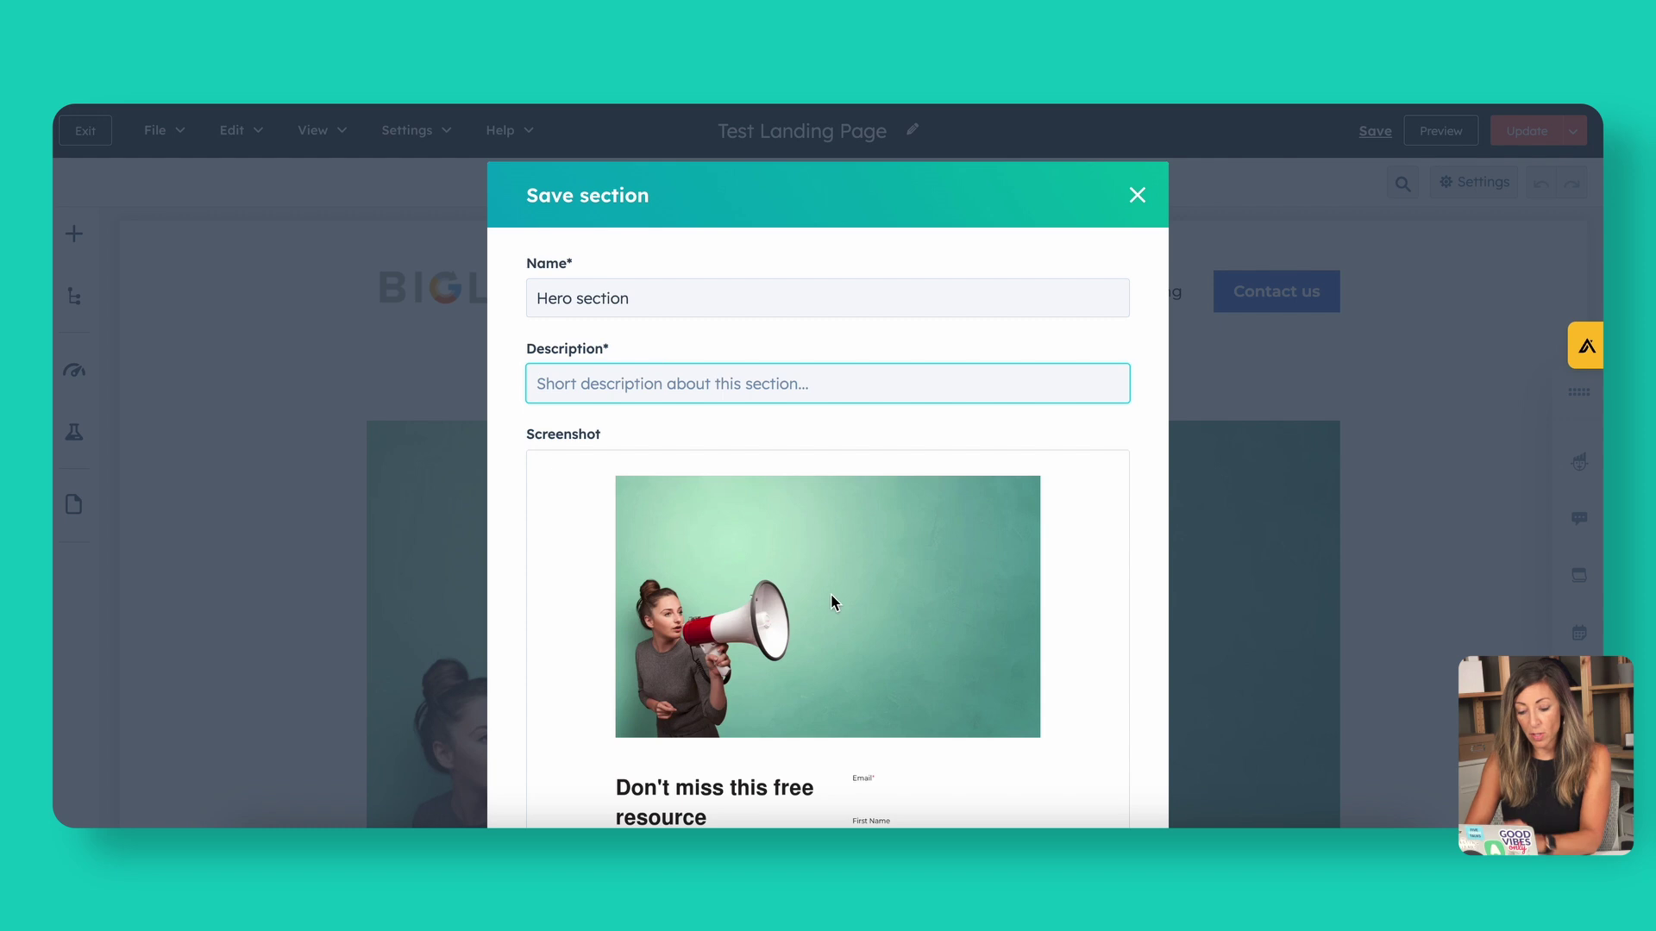
scroll(833, 601, down, 5)
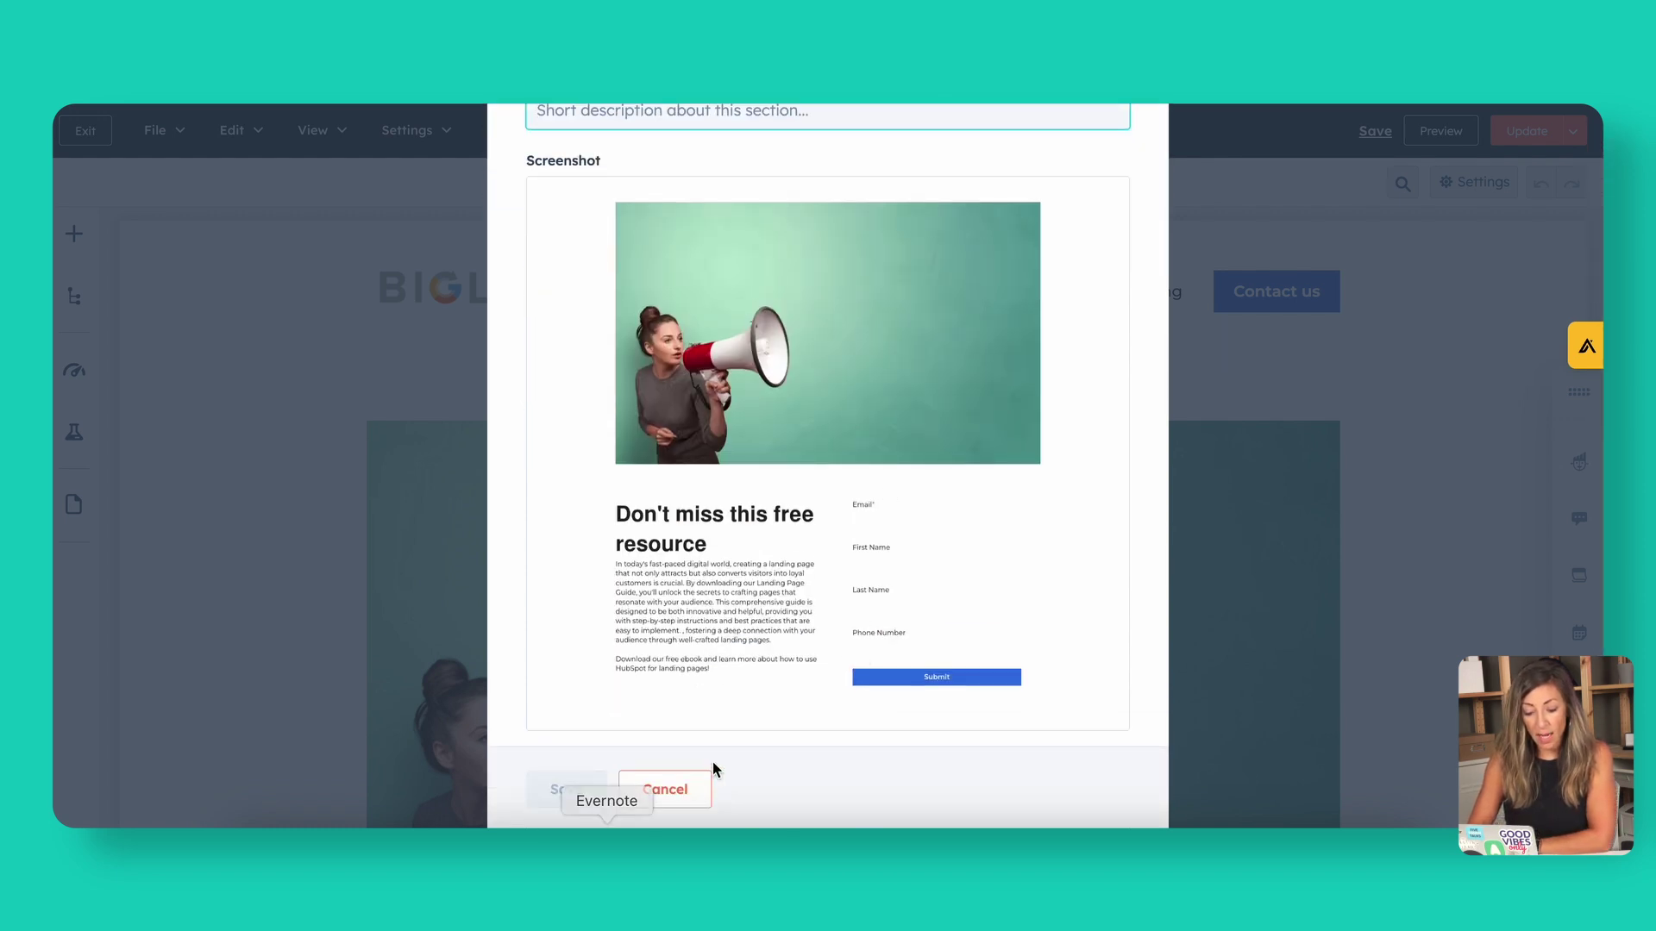
scroll(730, 278, up, 2)
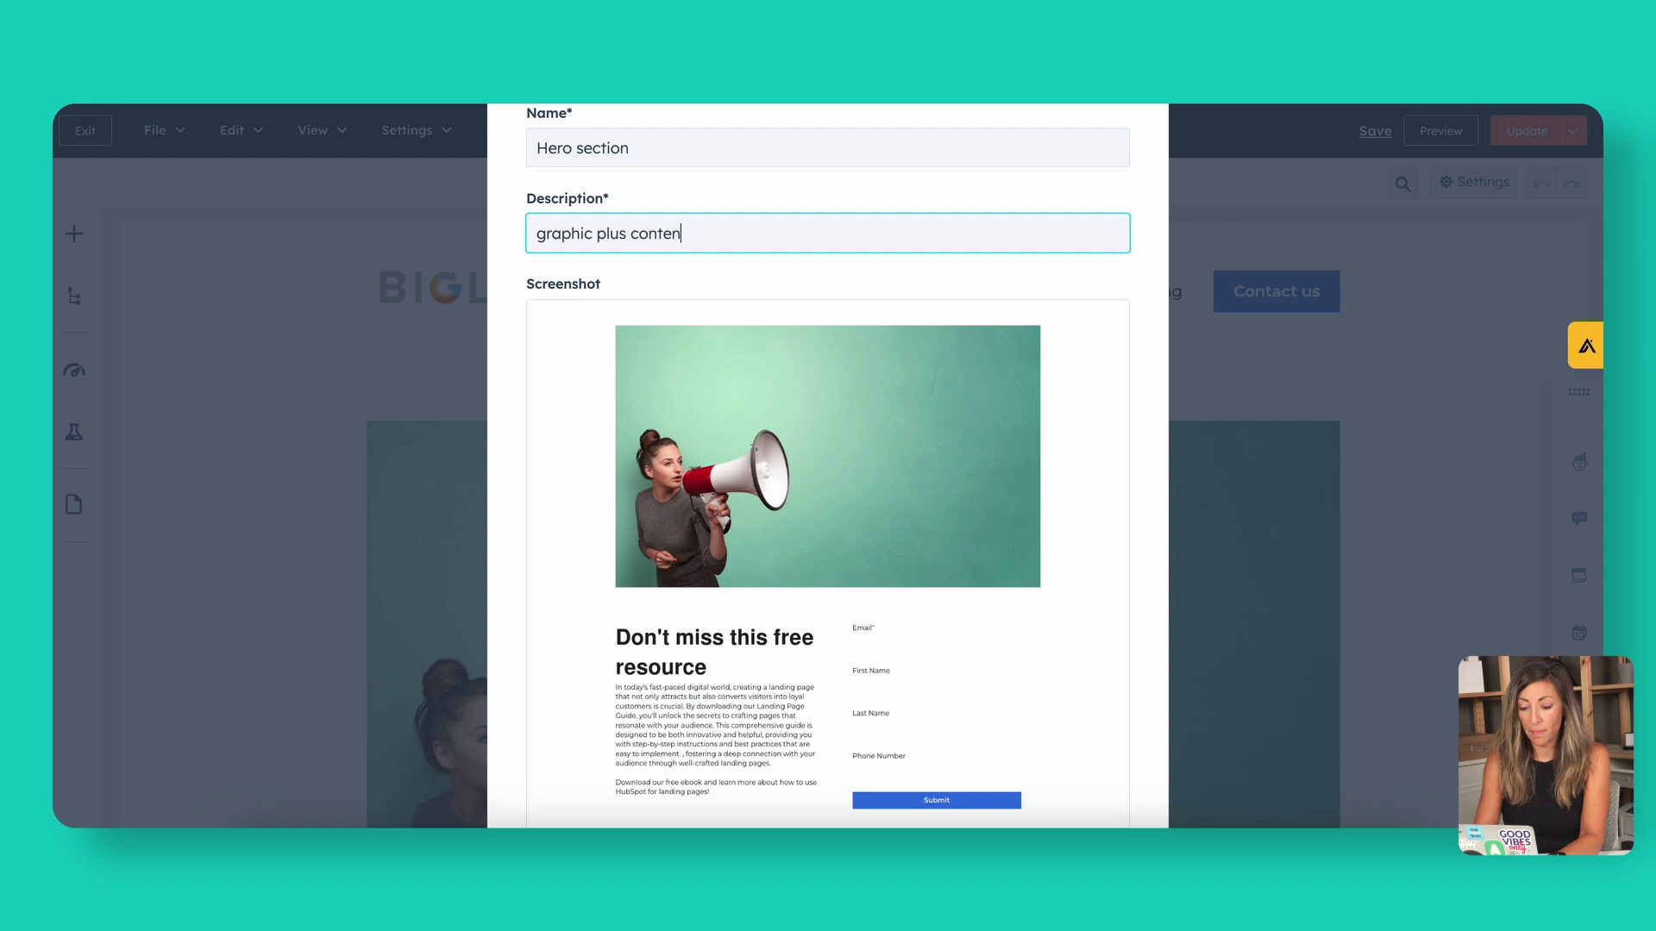
scroll(759, 431, down, 3)
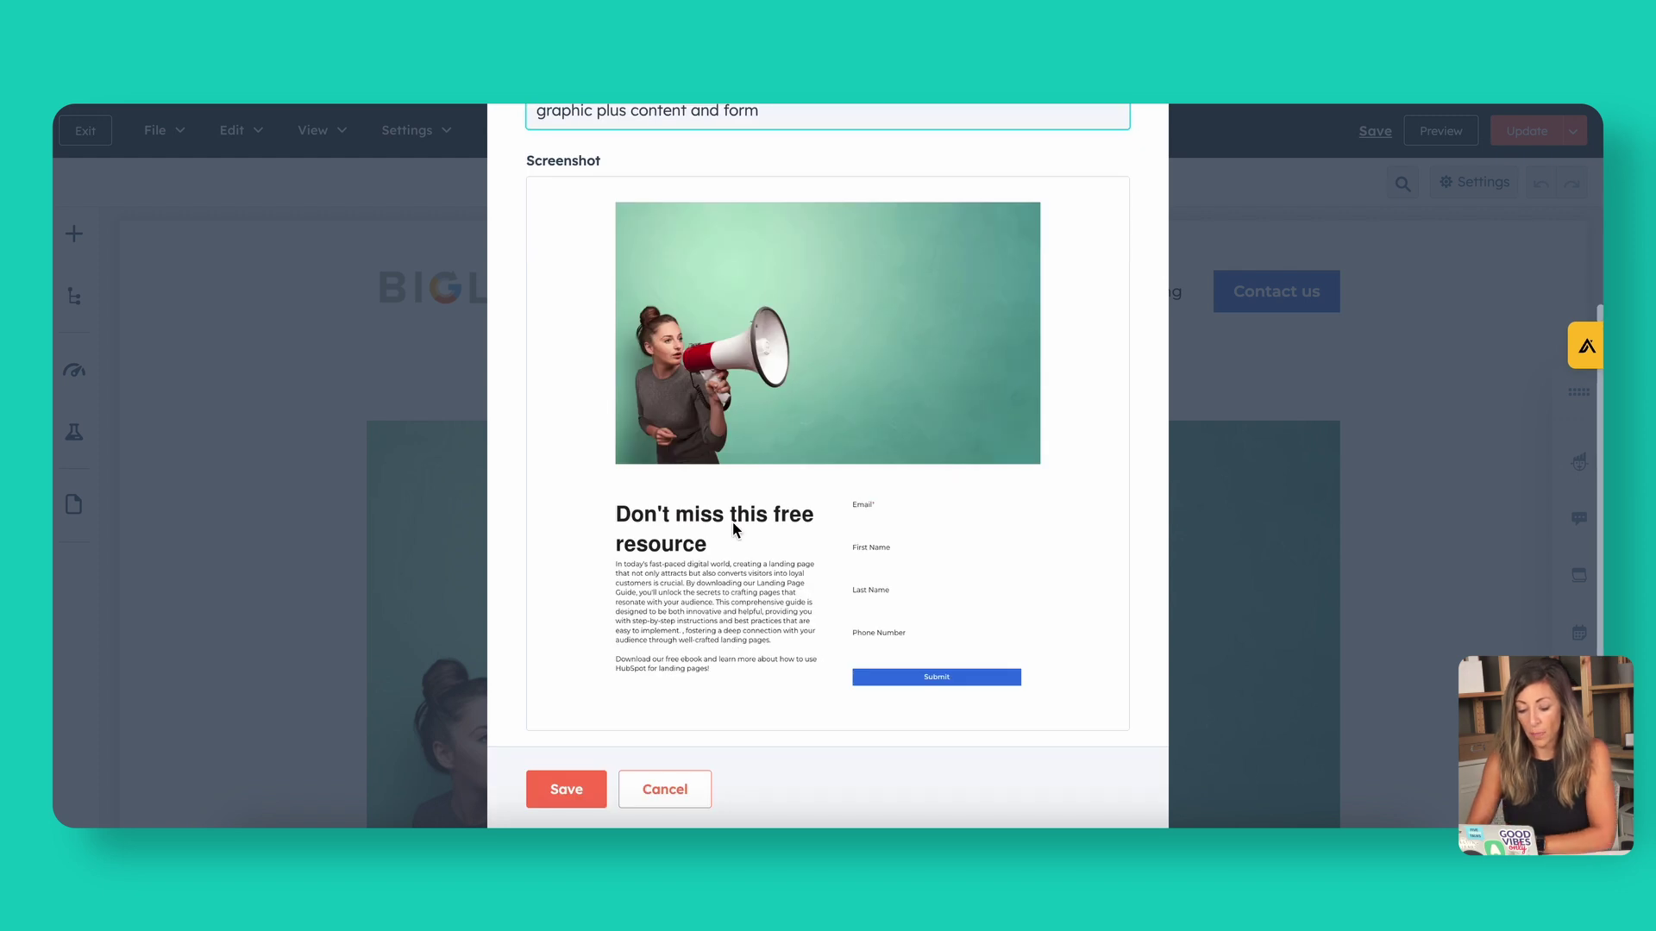
click(576, 802)
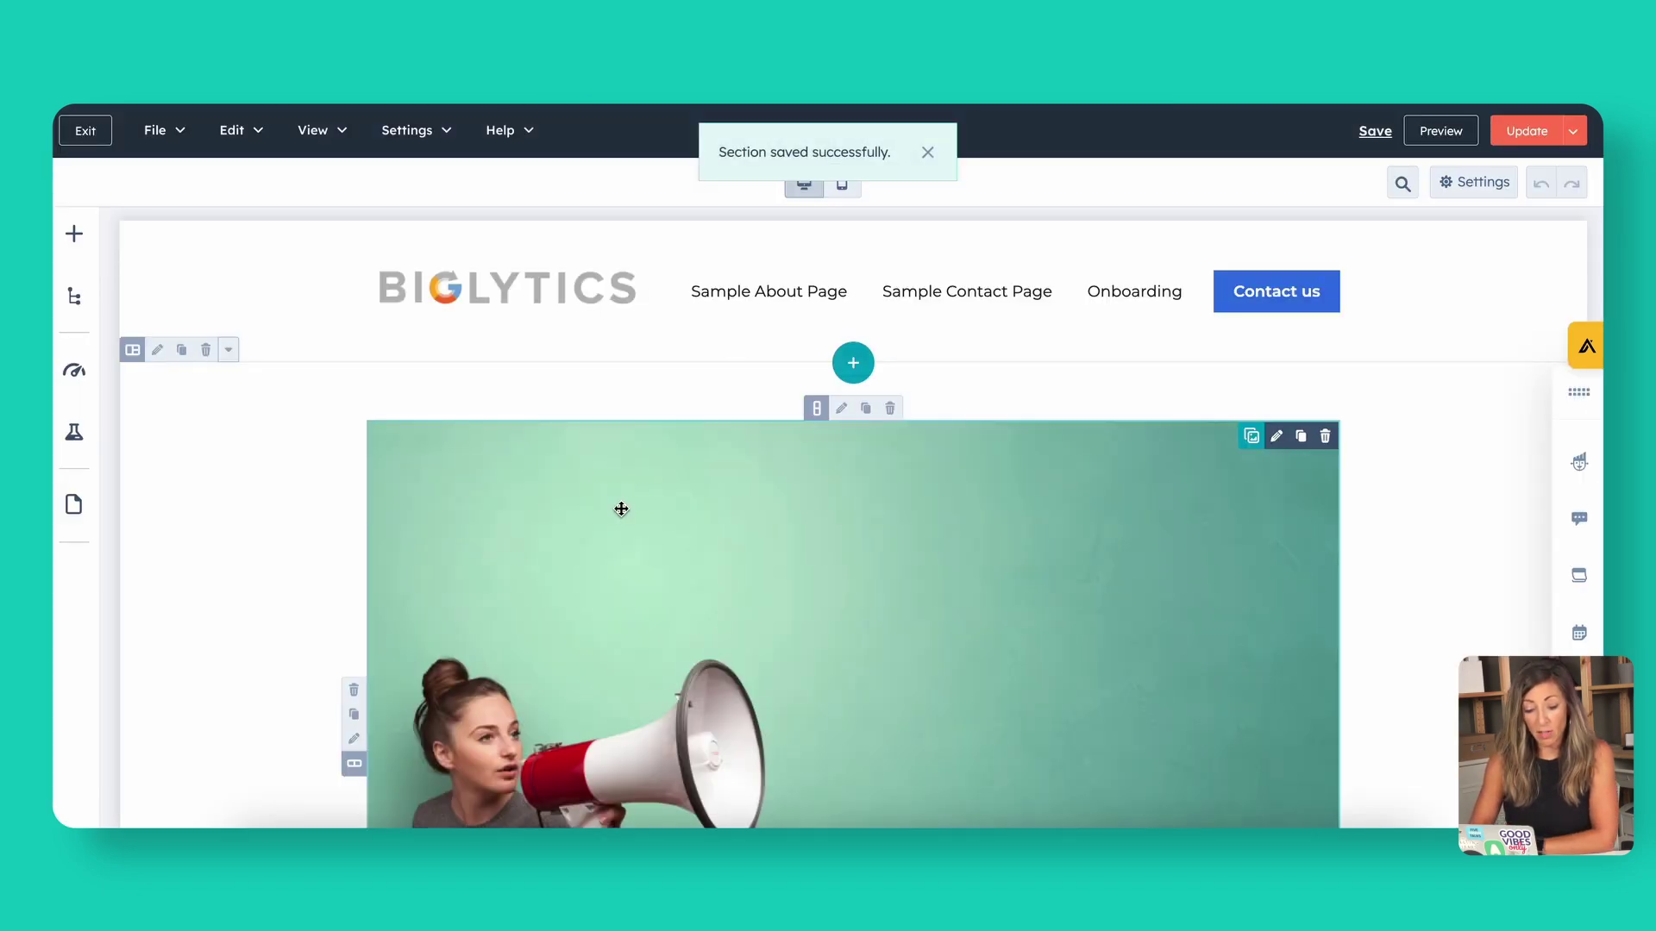
Delete the main section from the page and insert the saved "Hero section" into the empty area below the header.
click(205, 351)
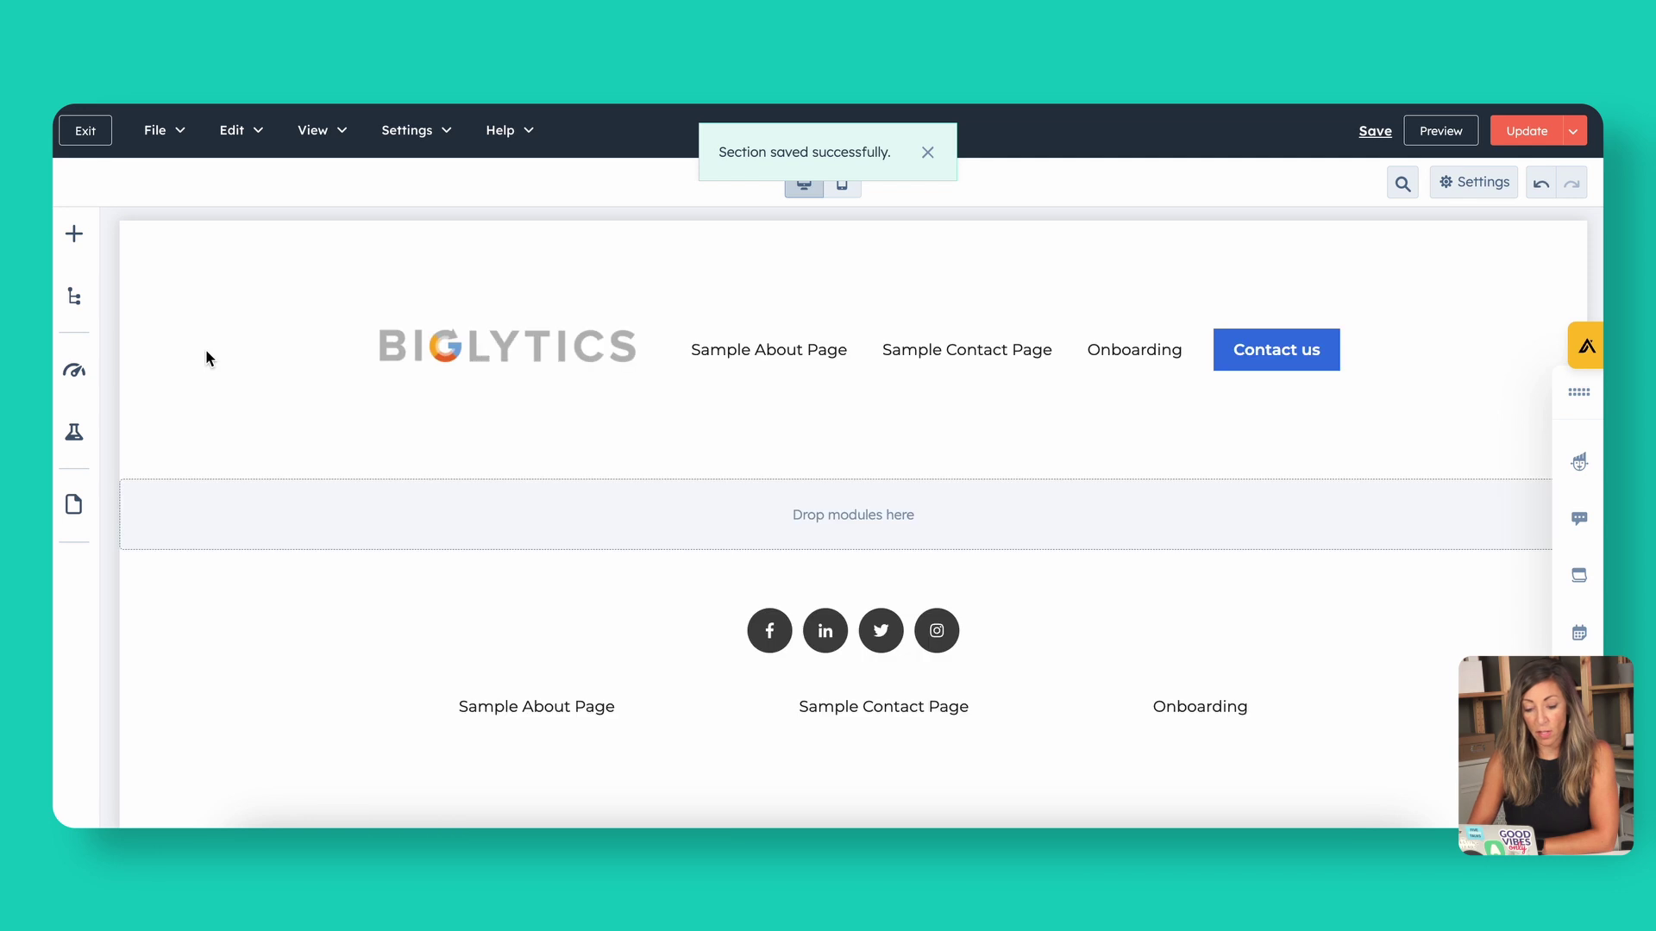
click(76, 234)
click(295, 355)
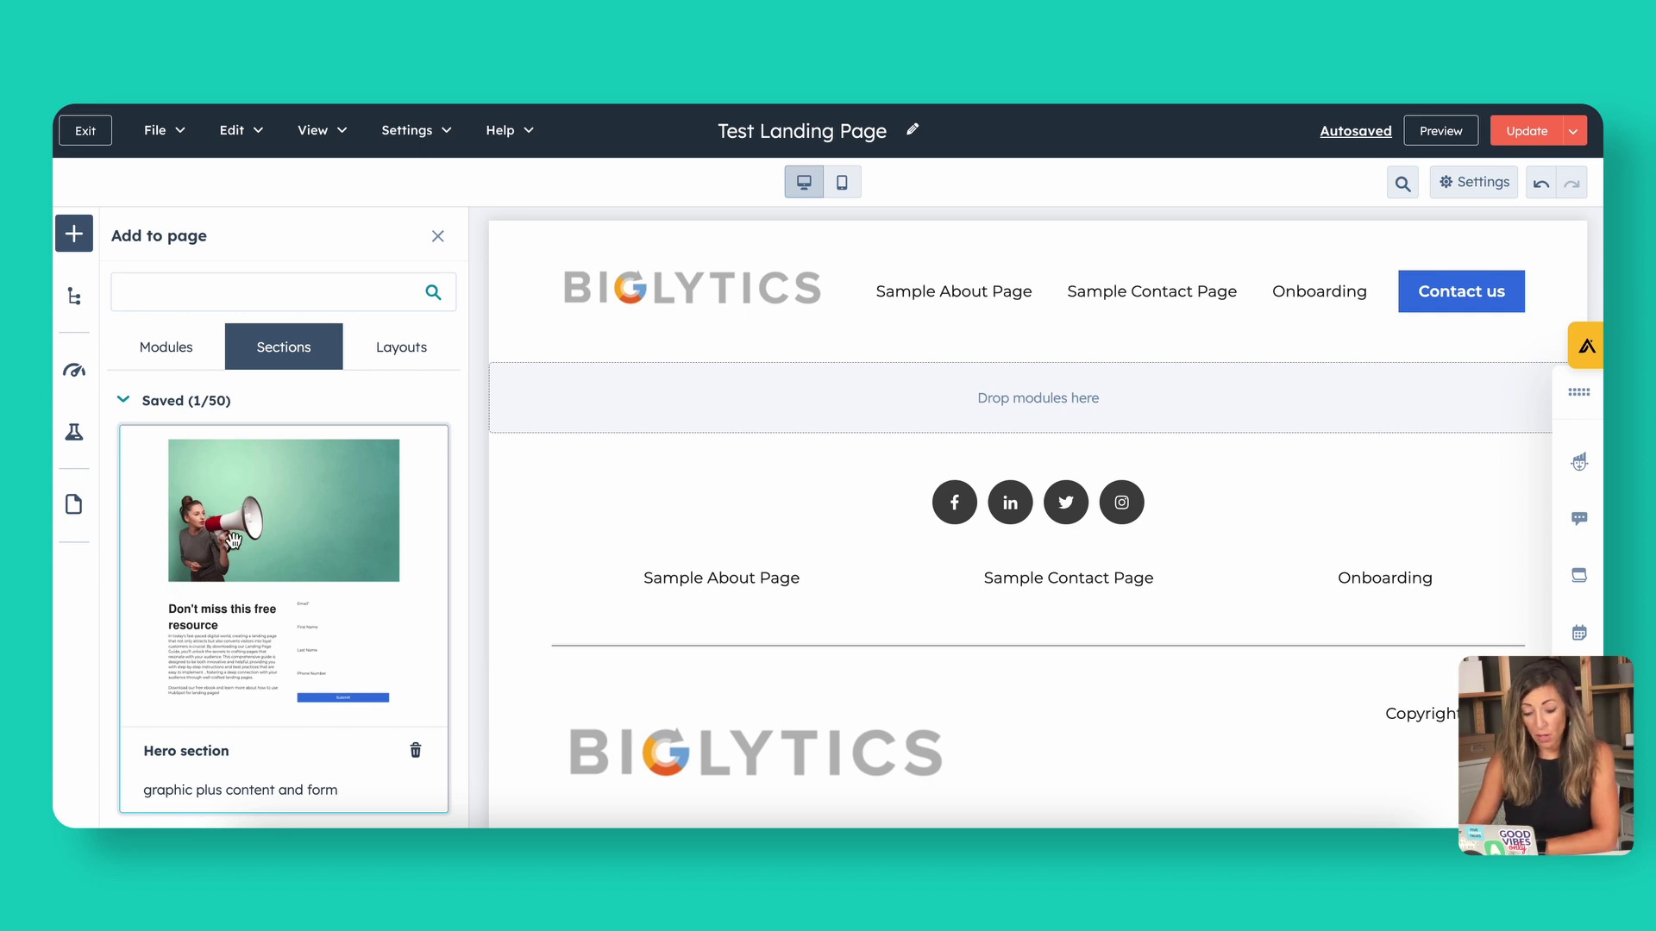
drag(232, 541, 650, 451)
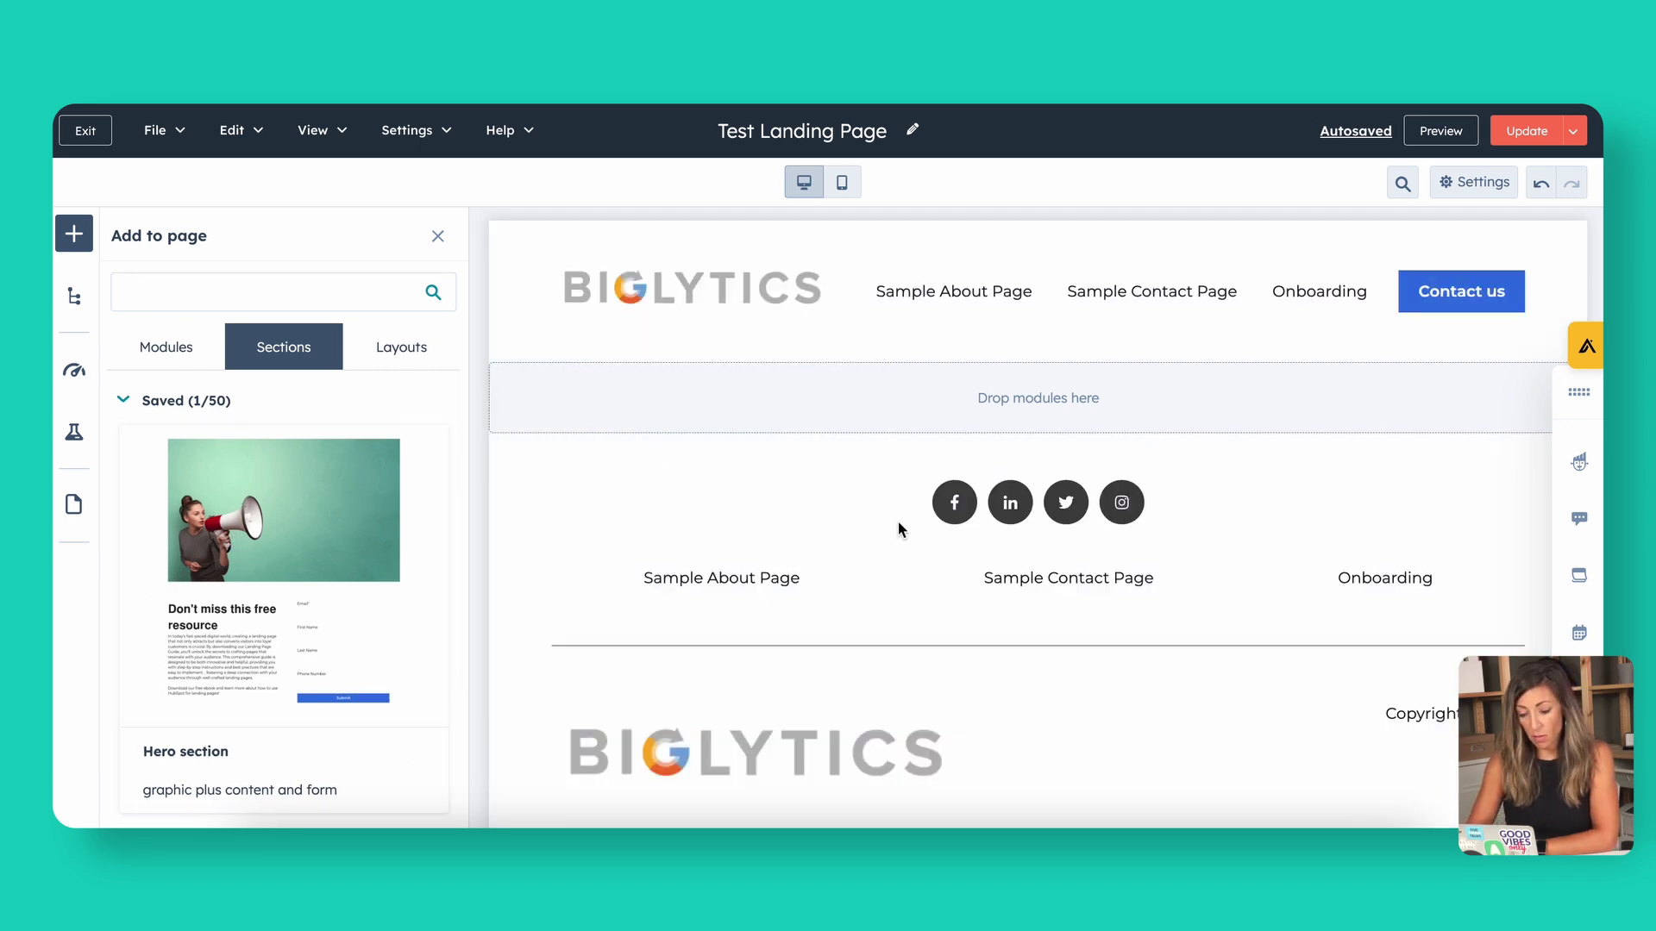